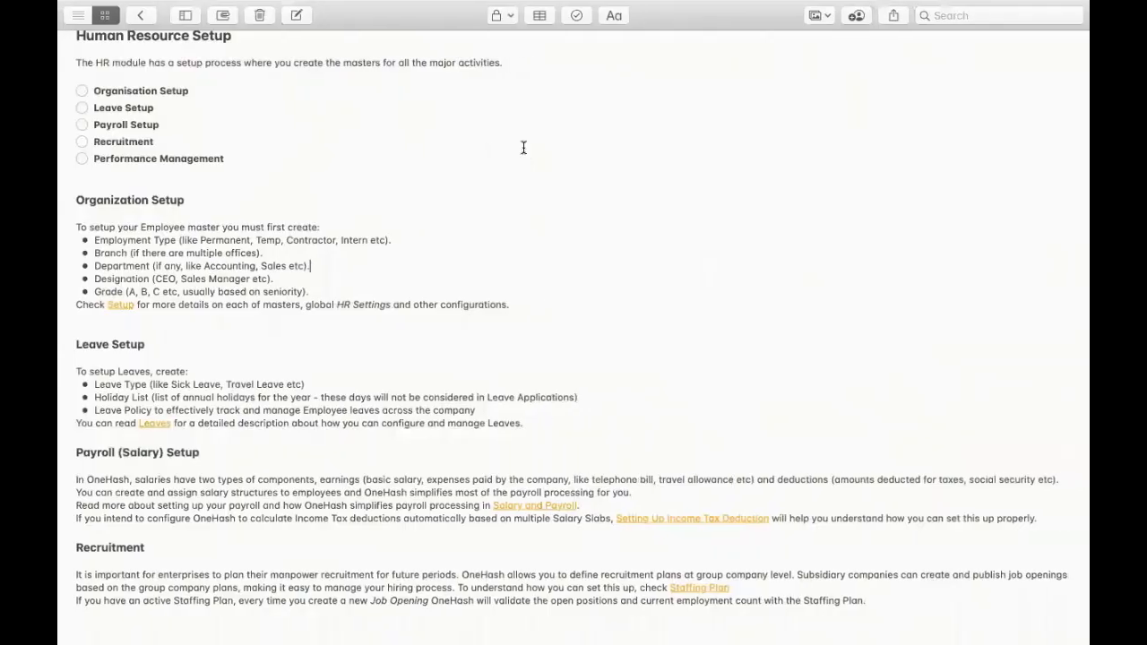
- Check off Organisation, Payroll, Recruitment and Performance Management in the Human Resource Setup checklist
{"action": "scroll", "coordinate": [317, 126], "scroll_direction": "up", "scroll_amount": 2}
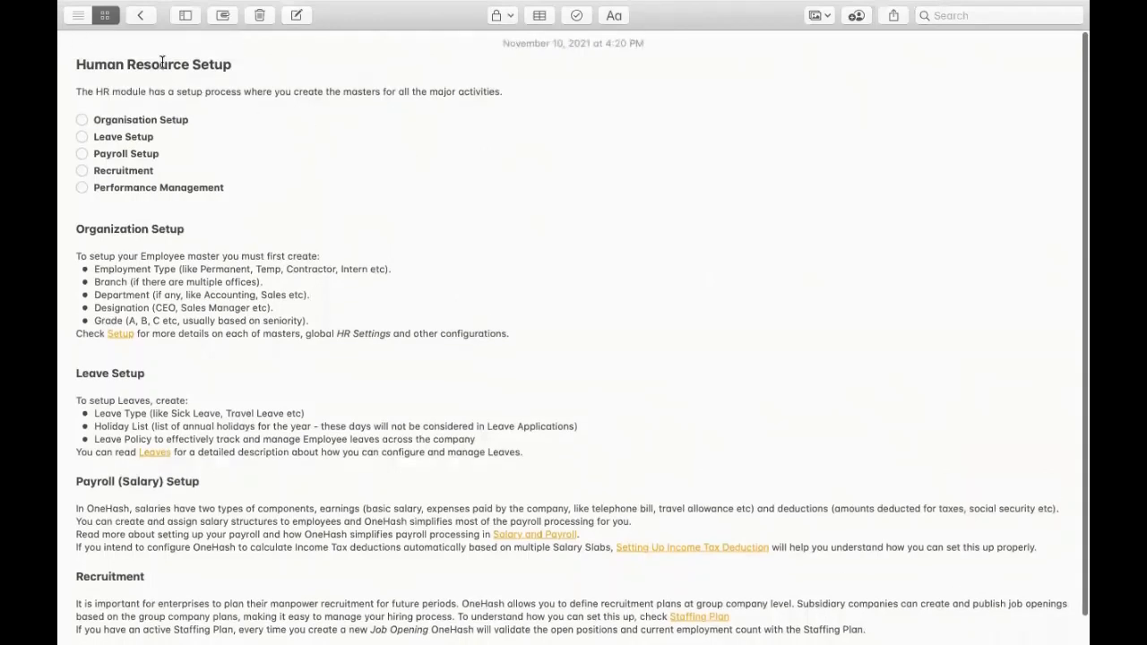
{"action": "left_click", "coordinate": [82, 120]}
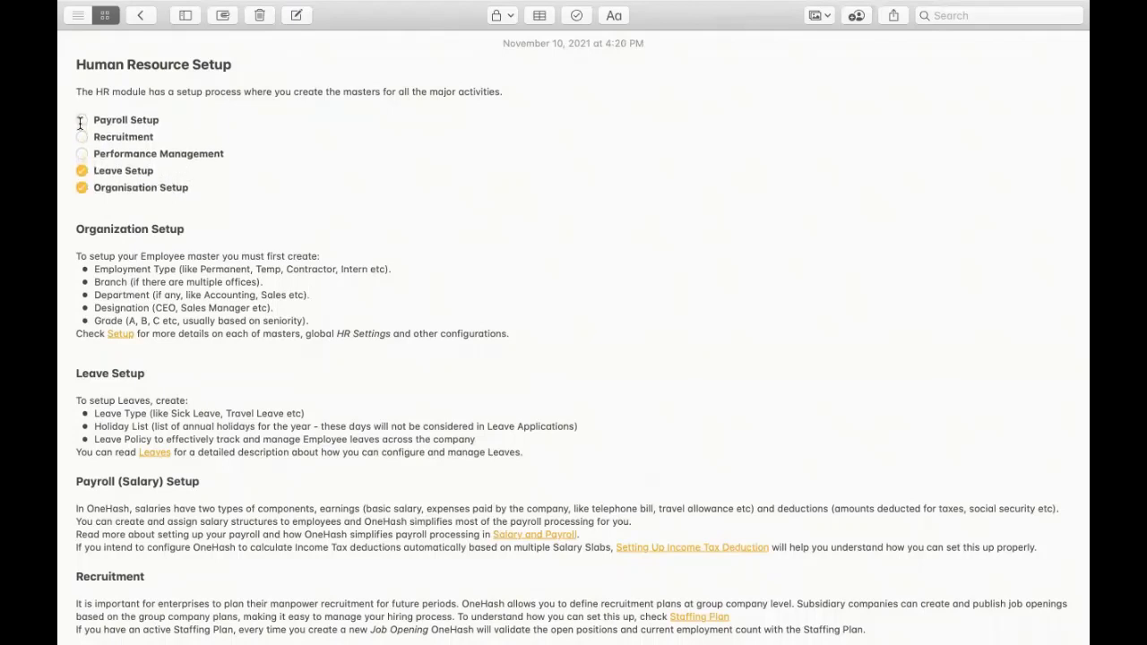
{"action": "left_click", "coordinate": [81, 120]}
{"action": "left_click", "coordinate": [81, 120]}
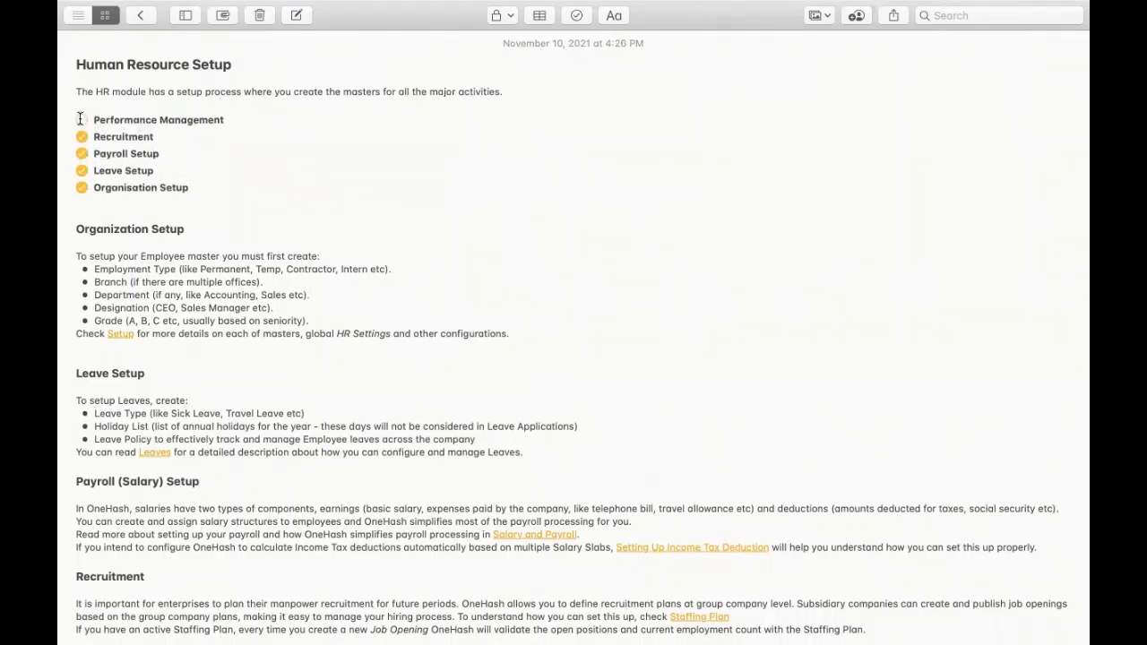
{"action": "left_click", "coordinate": [82, 120]}
{"action": "scroll", "coordinate": [199, 194], "scroll_direction": "down", "scroll_amount": 1}
{"action": "scroll", "coordinate": [199, 195], "scroll_direction": "down", "scroll_amount": 2}
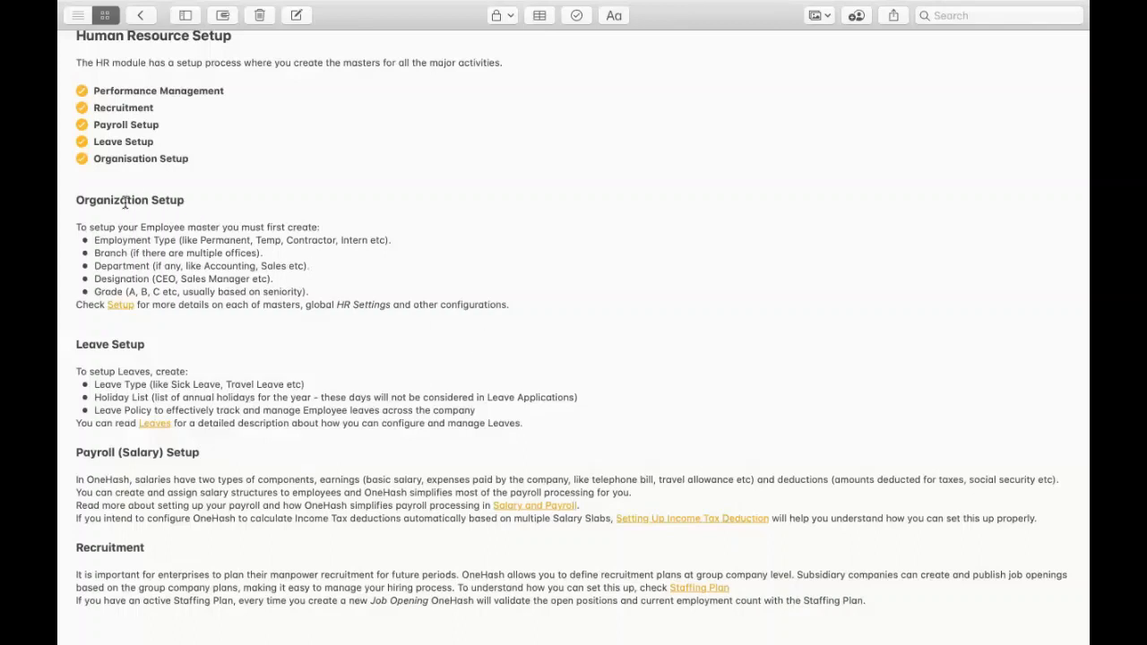
- Open the Employment Type list from the OneHash HR page in a new browser tab
{"action": "key", "text": "super+Tab"}
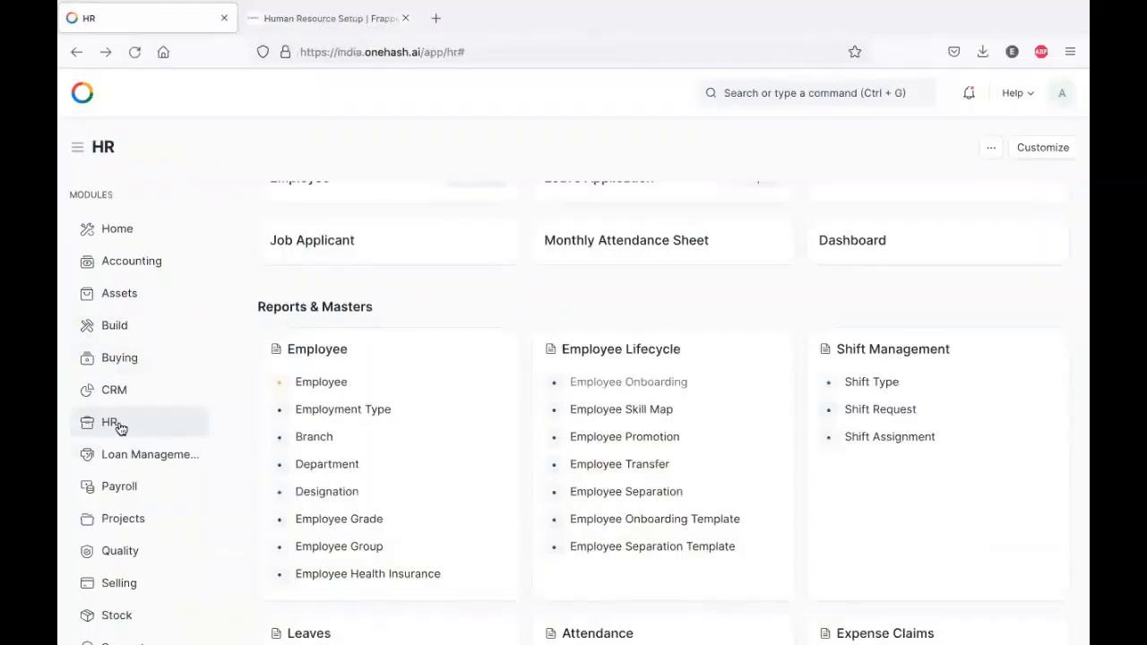
{"action": "scroll", "coordinate": [393, 239], "scroll_direction": "down", "scroll_amount": 2}
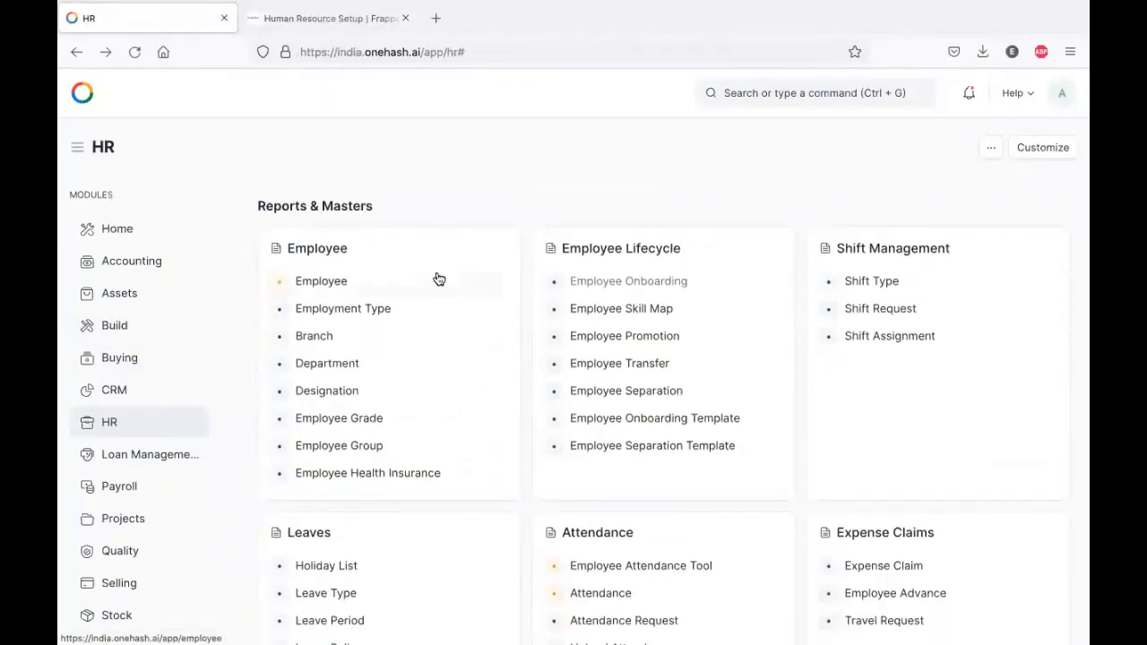
{"action": "right_click", "coordinate": [349, 312]}
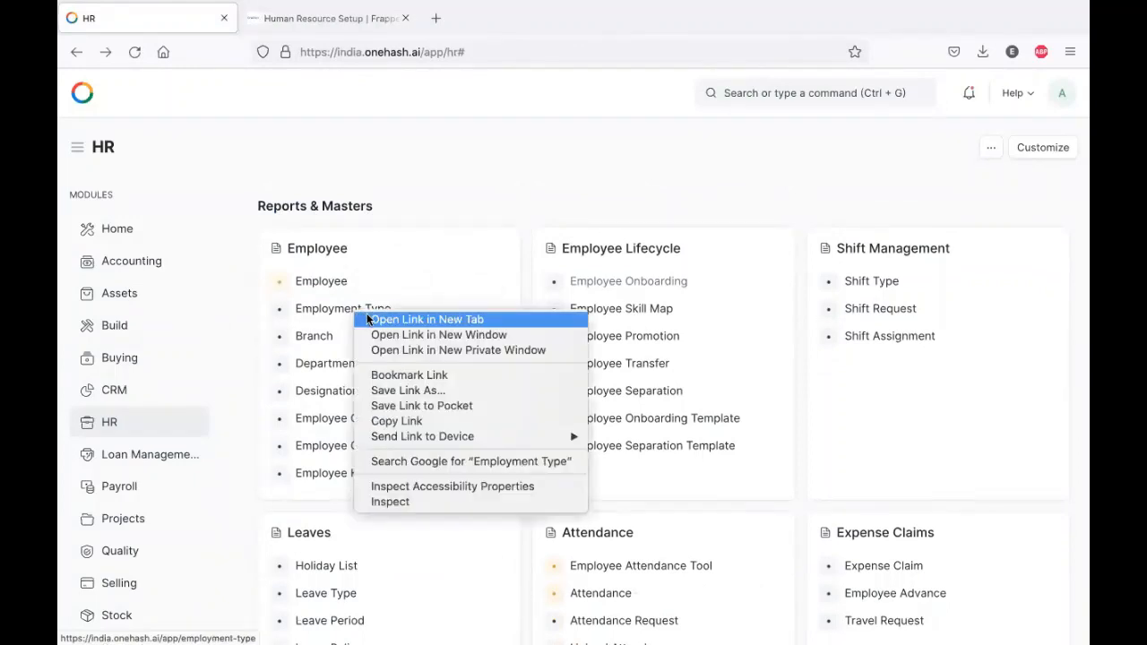
{"action": "left_click", "coordinate": [368, 320]}
{"action": "right_click", "coordinate": [324, 338]}
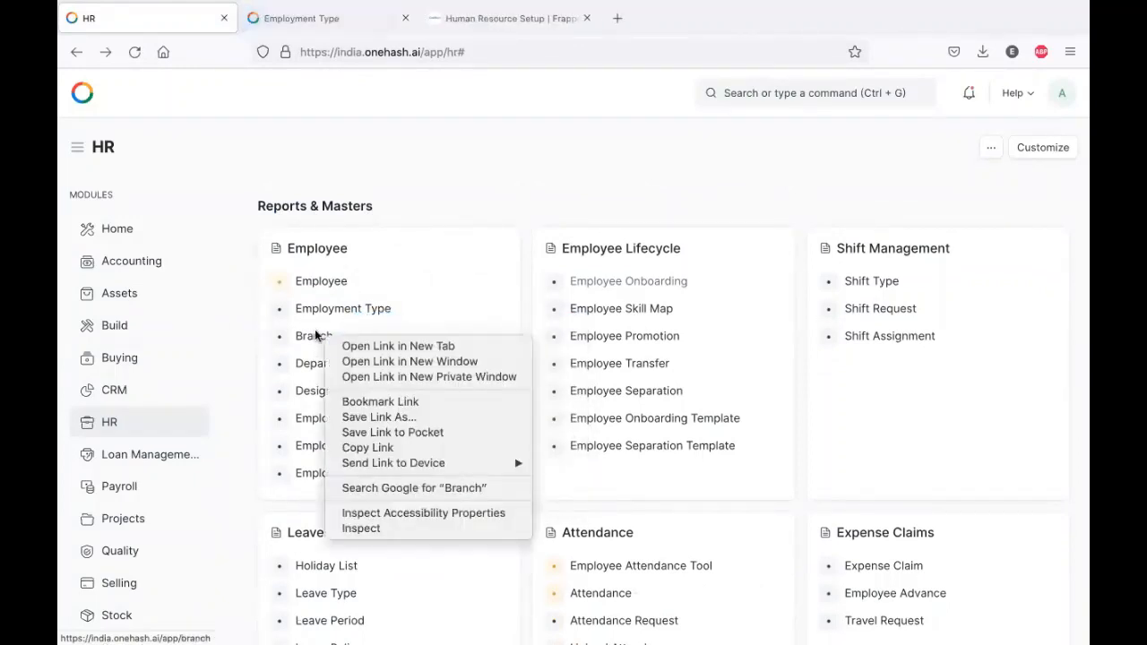
{"action": "left_click", "coordinate": [293, 20]}
- Review the Apprentice employment type, then return to the list and the HR workspace
{"action": "left_click", "coordinate": [293, 21]}
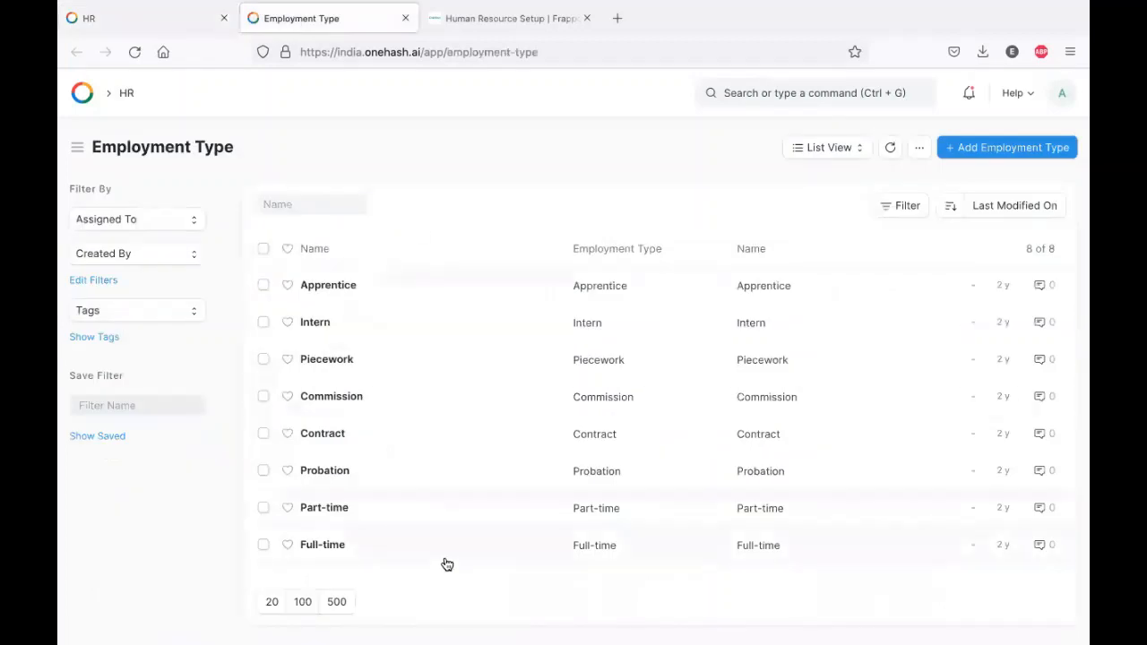
{"action": "left_click", "coordinate": [338, 284]}
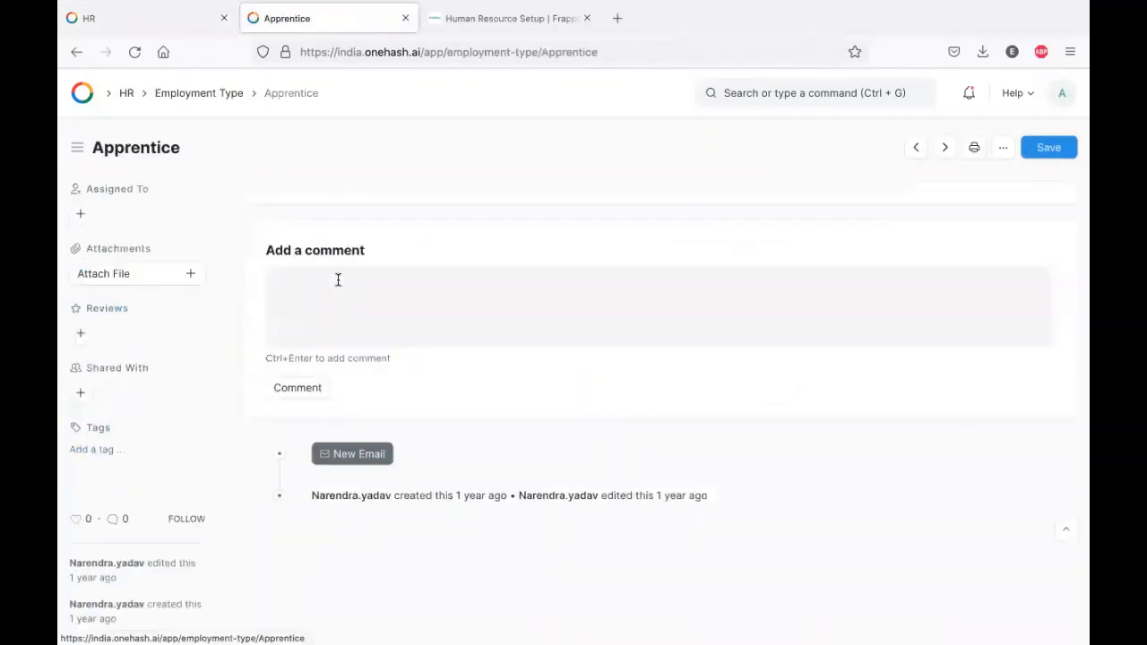
{"action": "left_click", "coordinate": [1003, 147]}
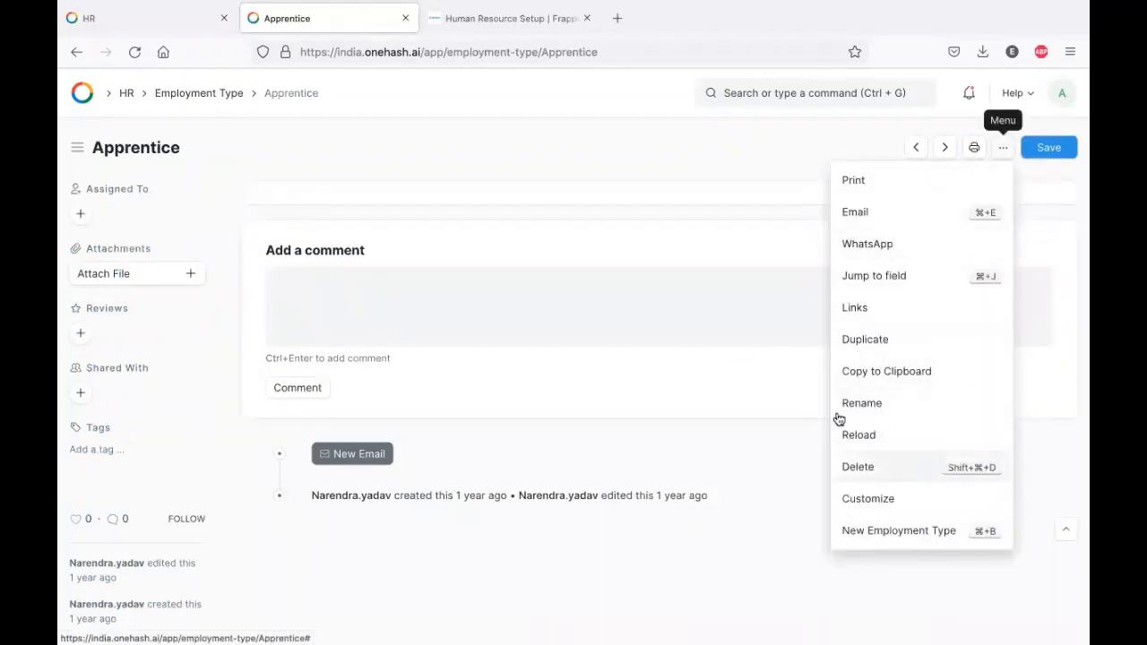
{"action": "left_click", "coordinate": [192, 95]}
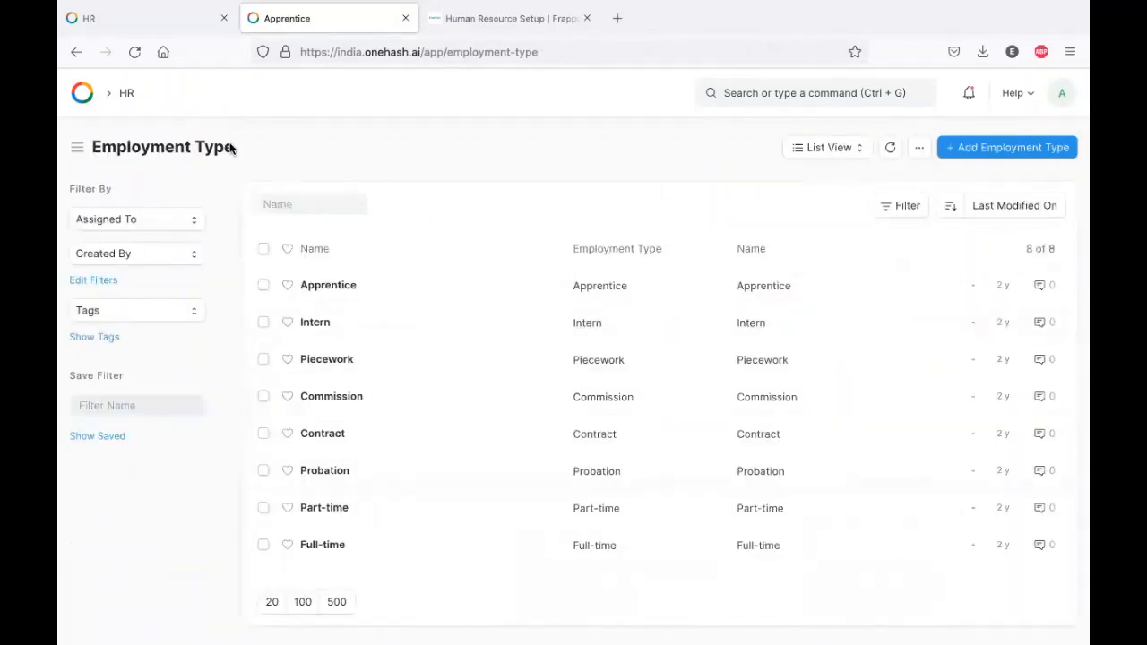
{"action": "left_click", "coordinate": [124, 31]}
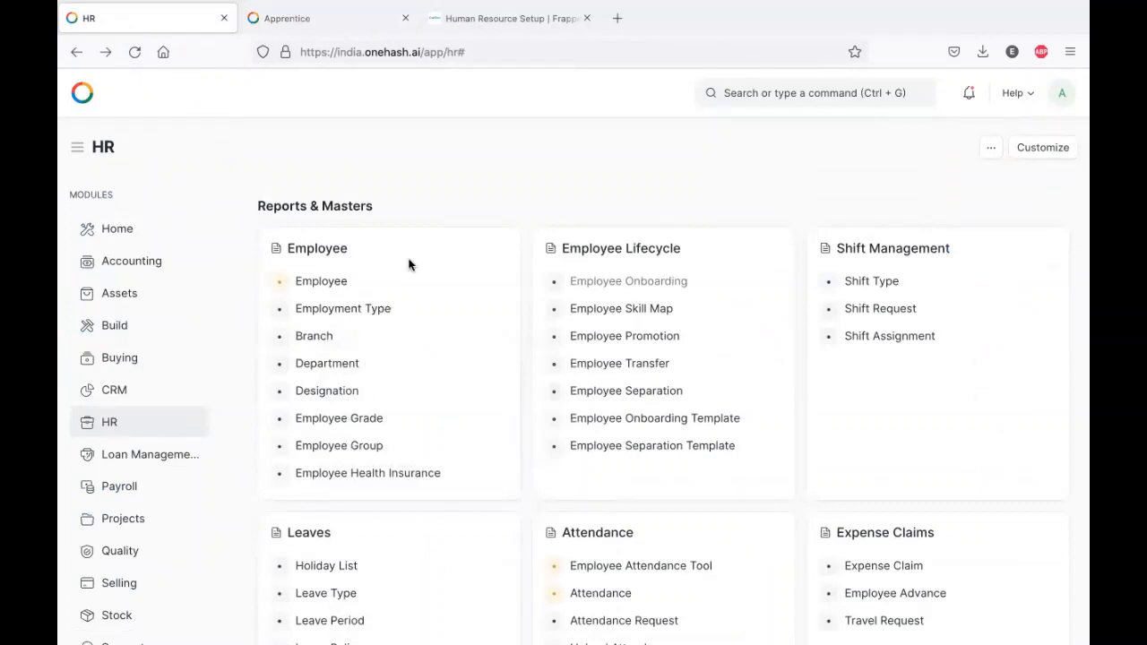
- Add and save a branch named Indore, then go back to the HR workspace
{"action": "left_click", "coordinate": [332, 337]}
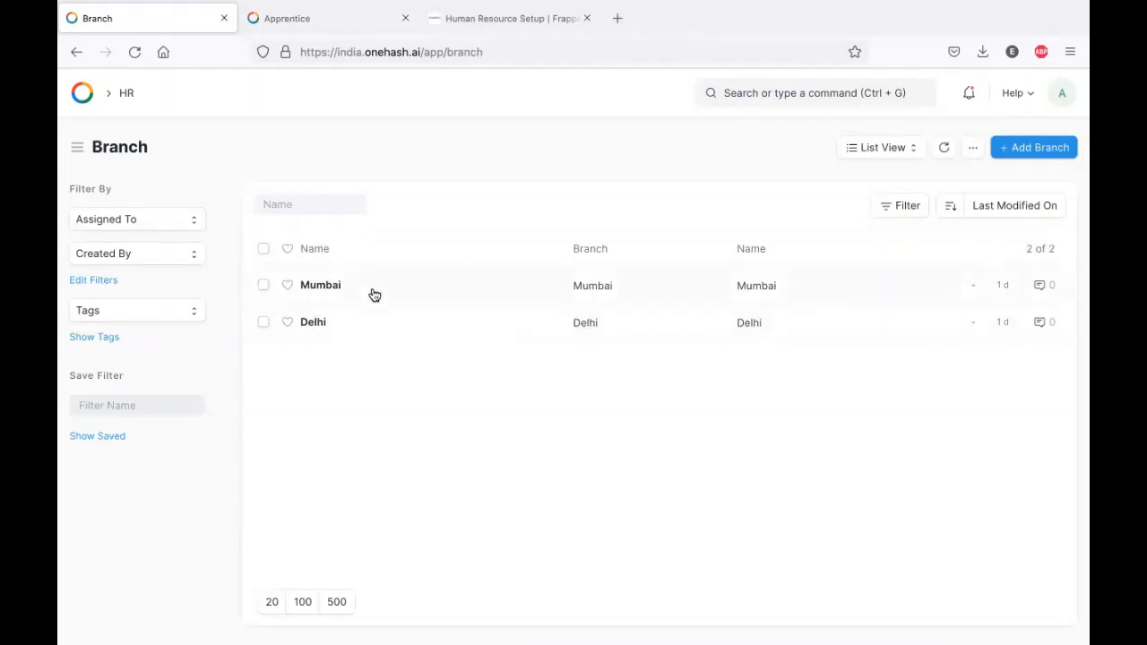
{"action": "left_click", "coordinate": [1036, 147]}
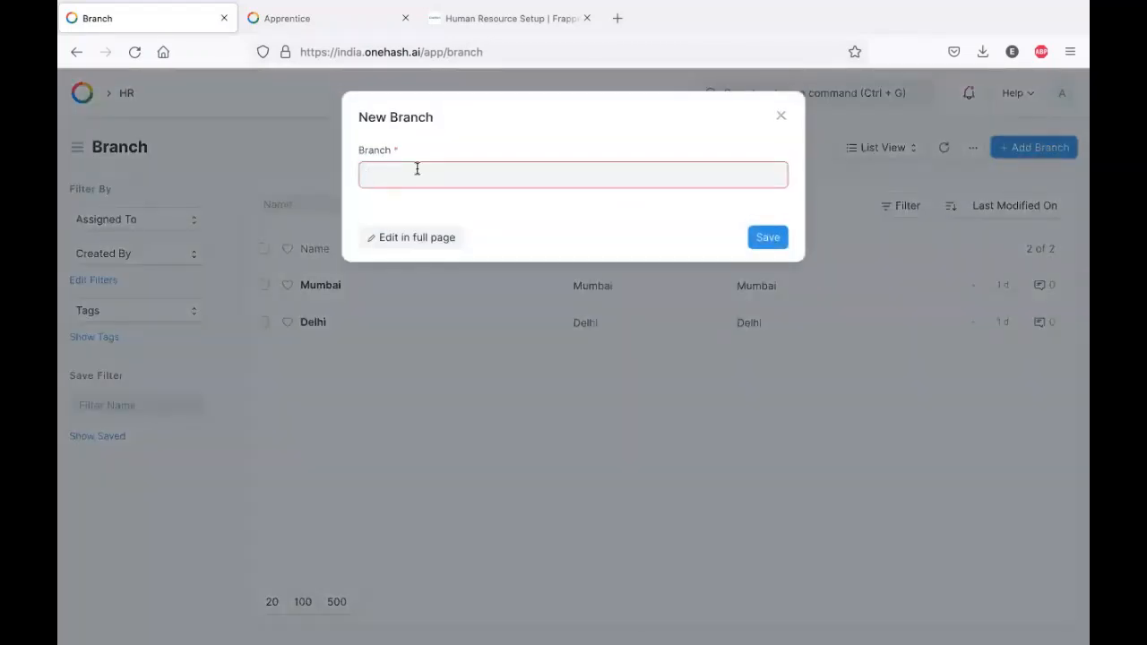
{"action": "type", "text": "Indore"}
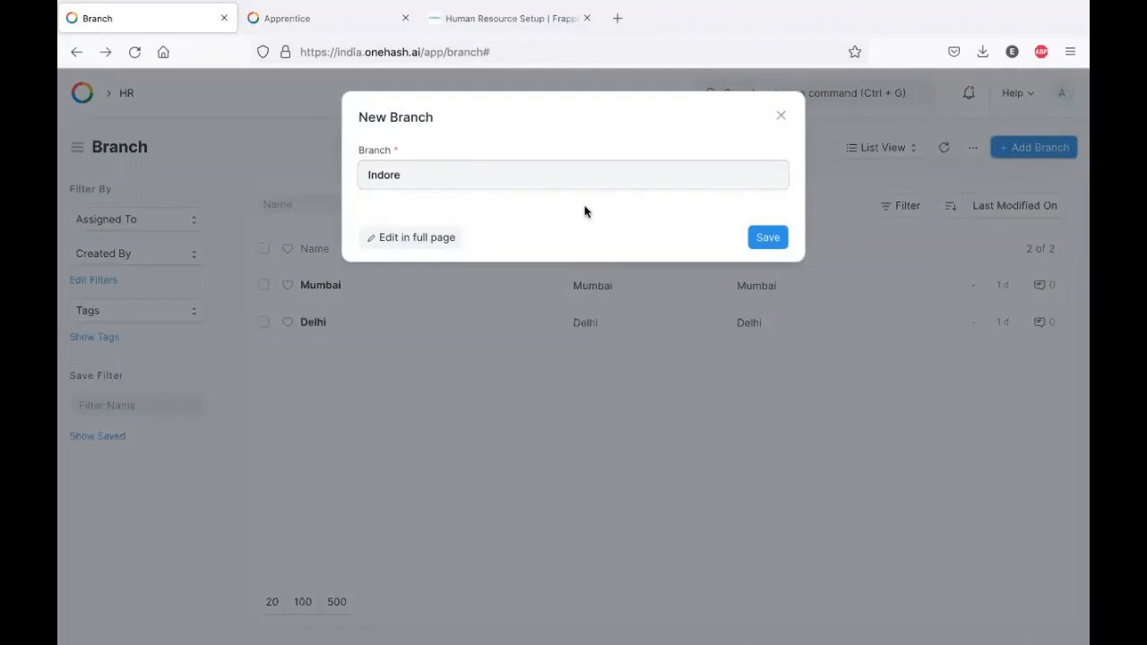
{"action": "left_click", "coordinate": [768, 237]}
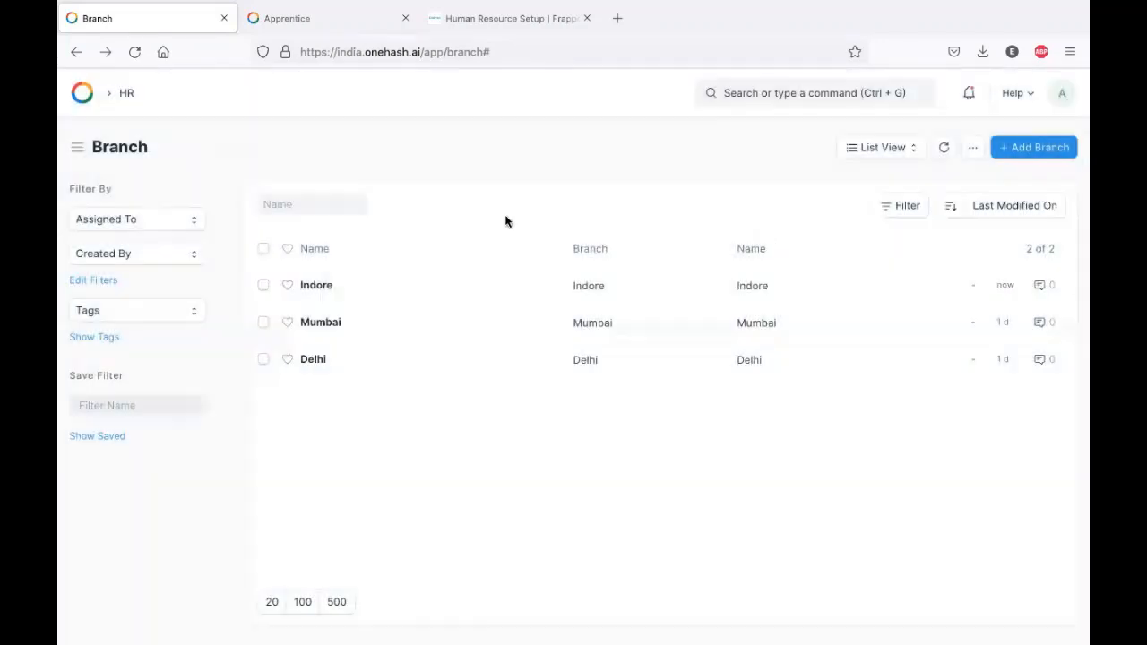
{"action": "left_click", "coordinate": [76, 55]}
{"action": "scroll", "coordinate": [341, 264], "scroll_direction": "down", "scroll_amount": 2}
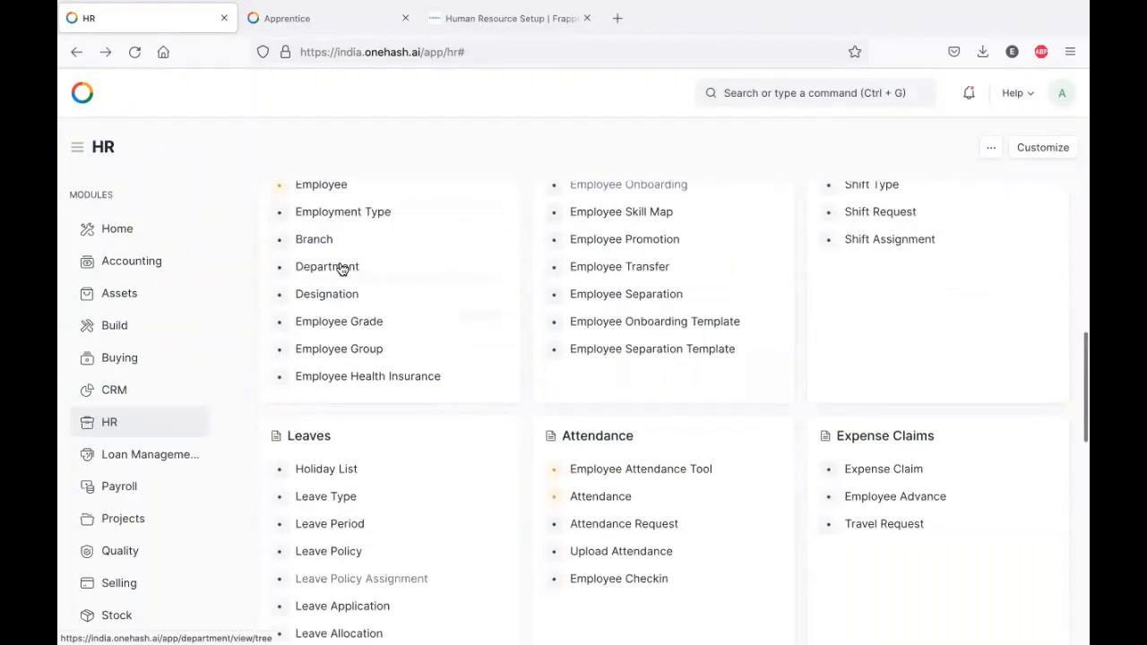
{"action": "left_click", "coordinate": [338, 266]}
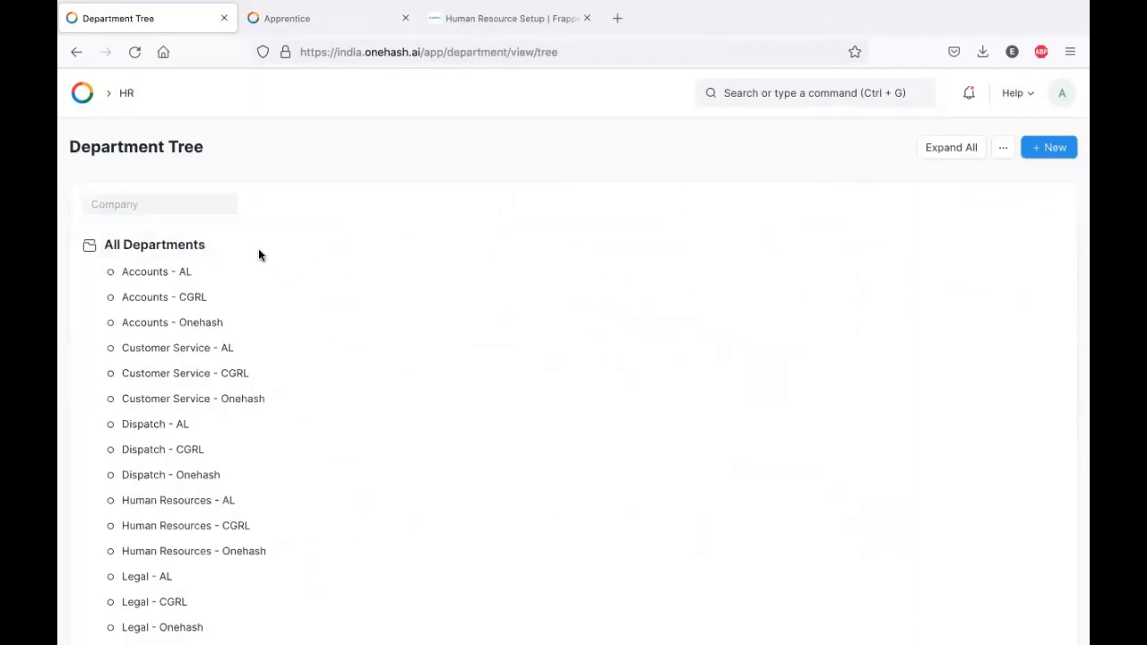
{"action": "left_click", "coordinate": [179, 201]}
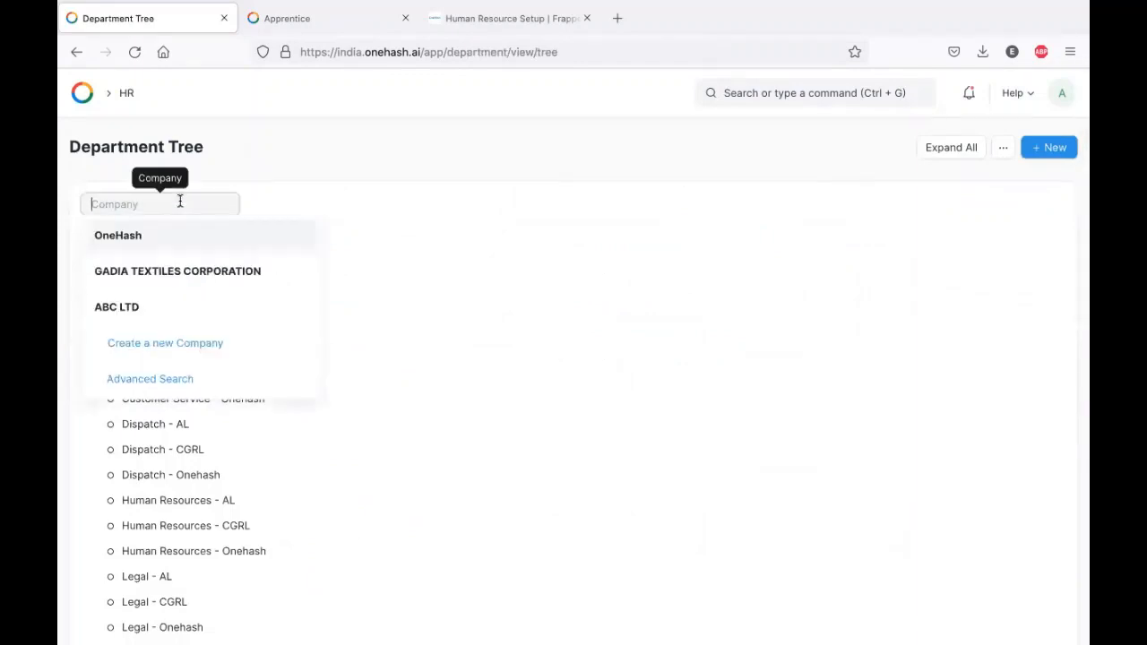
{"action": "left_click", "coordinate": [117, 306]}
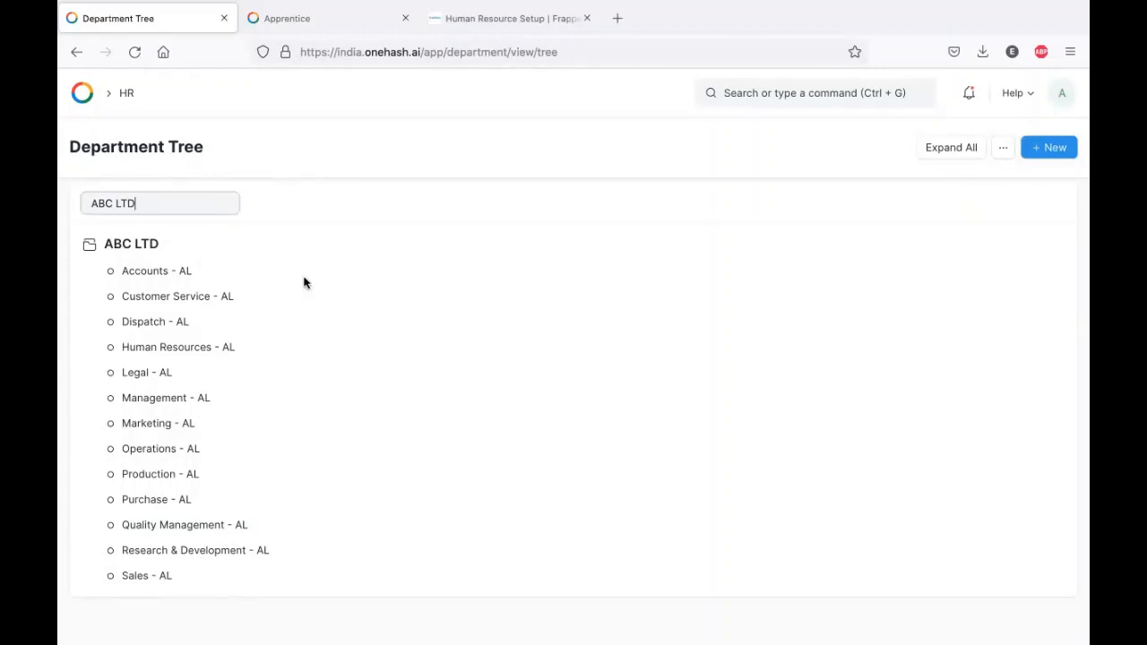
{"action": "left_click", "coordinate": [136, 279]}
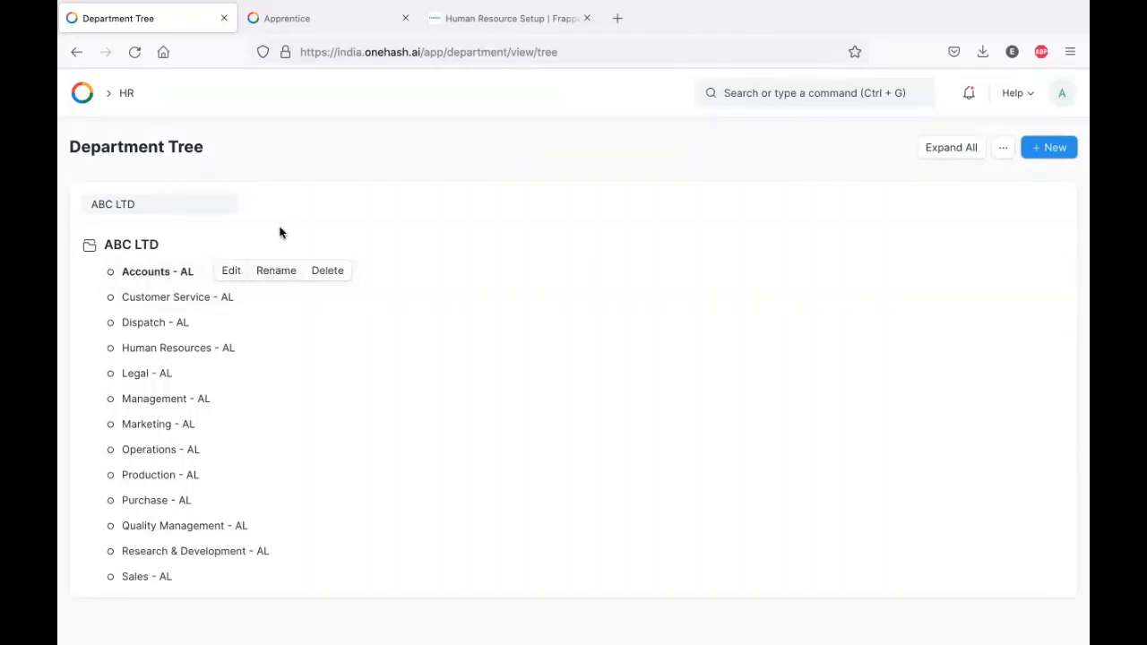
{"action": "left_click", "coordinate": [76, 55]}
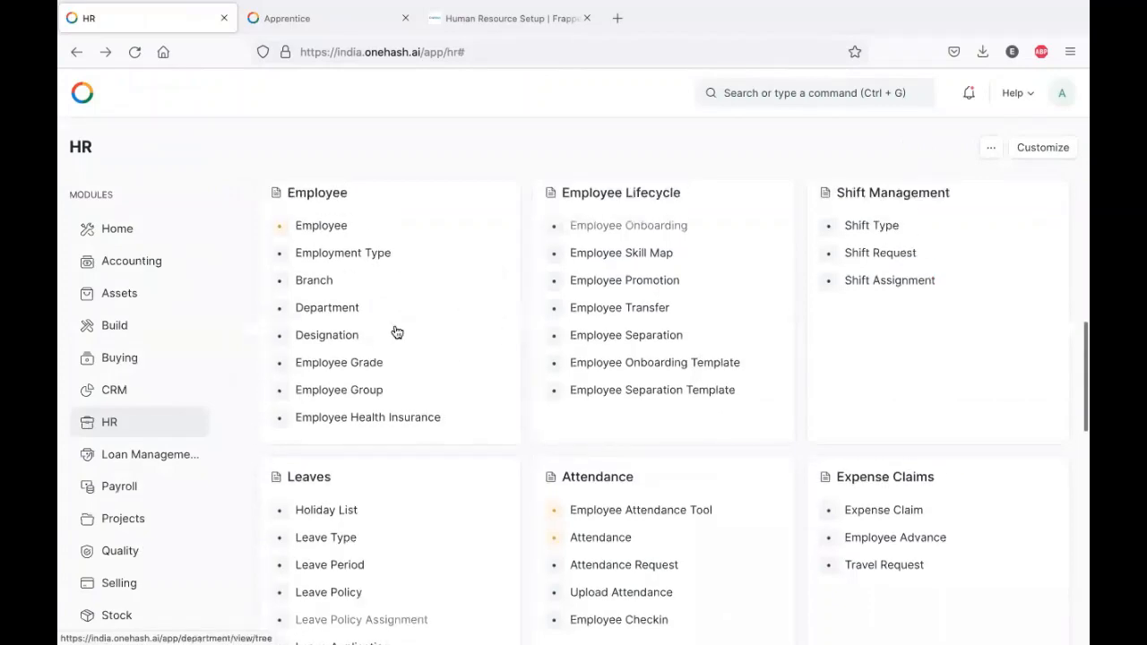
- Open the Designation list and start a new designation in the full form
{"action": "left_click", "coordinate": [327, 335]}
{"action": "scroll", "coordinate": [464, 320], "scroll_direction": "down", "scroll_amount": 3}
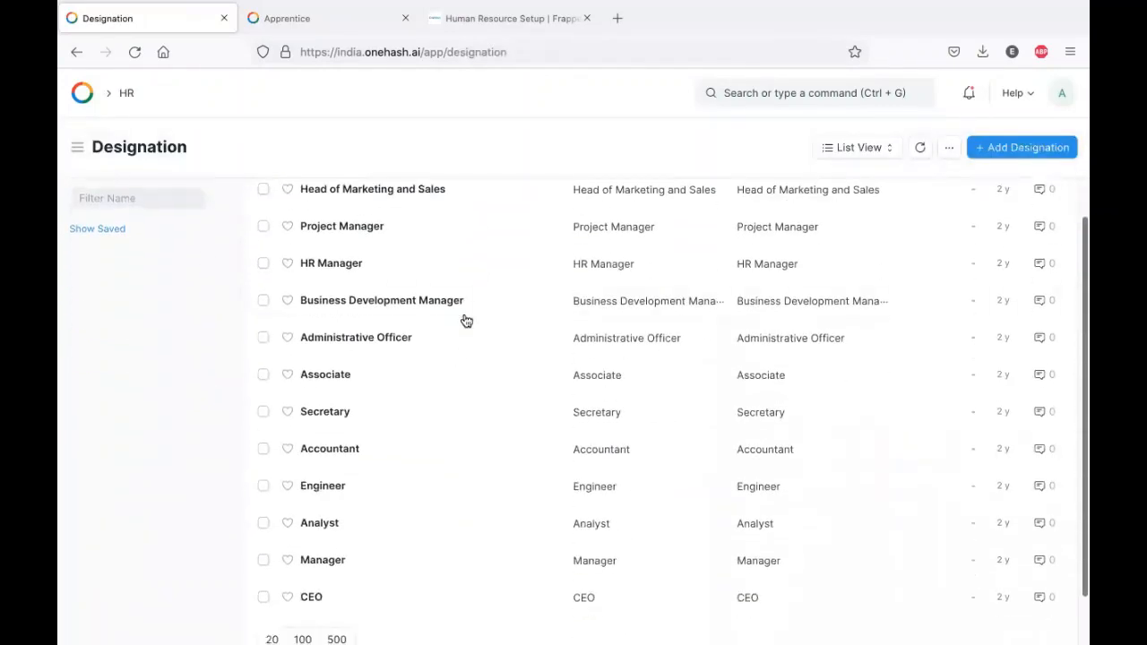
{"action": "scroll", "coordinate": [464, 320], "scroll_direction": "down", "scroll_amount": 1}
{"action": "scroll", "coordinate": [464, 320], "scroll_direction": "up", "scroll_amount": 5}
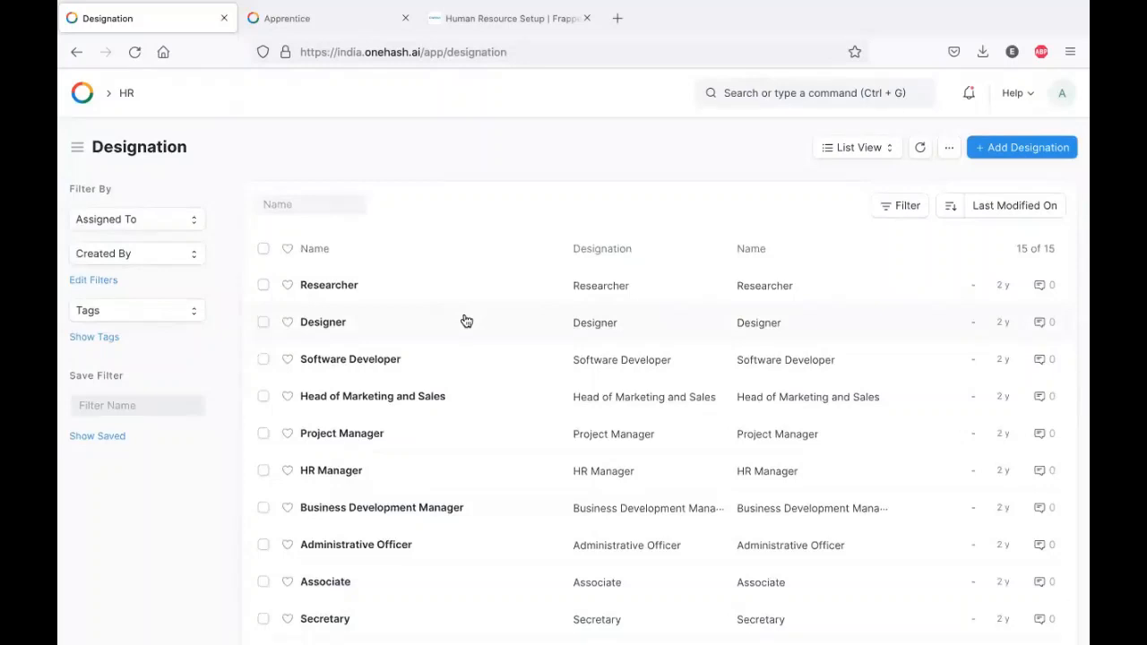
{"action": "left_click", "coordinate": [1018, 160]}
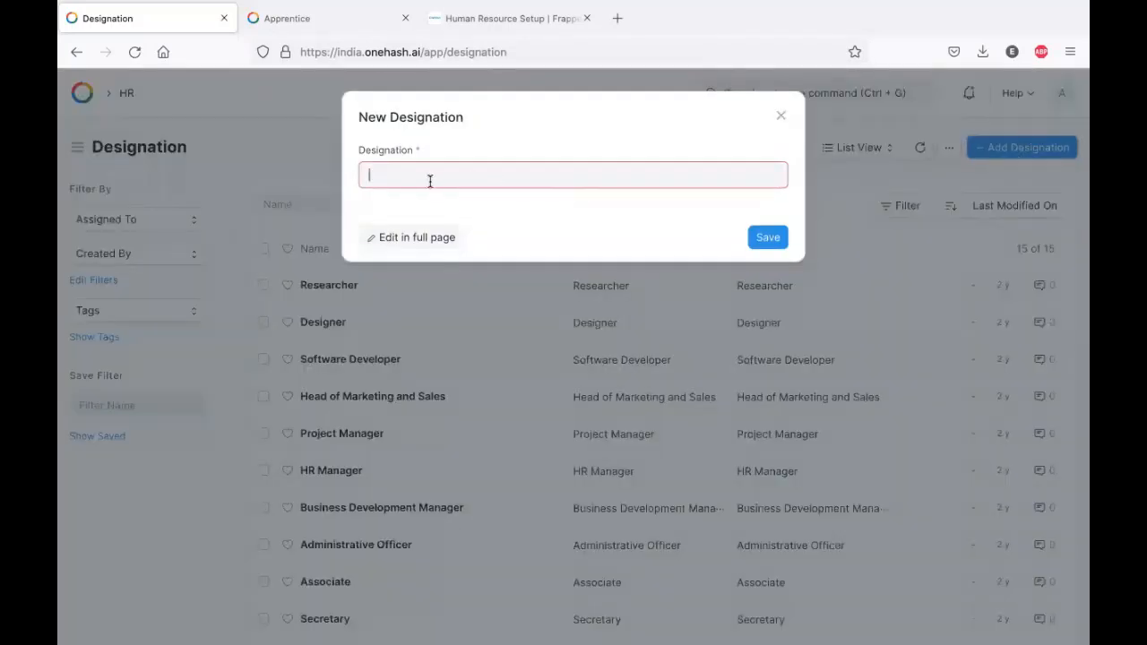
{"action": "left_click", "coordinate": [418, 236]}
- Add an empty Required Skills row, delete it, and leave the designation unsaved
{"action": "left_click", "coordinate": [421, 353]}
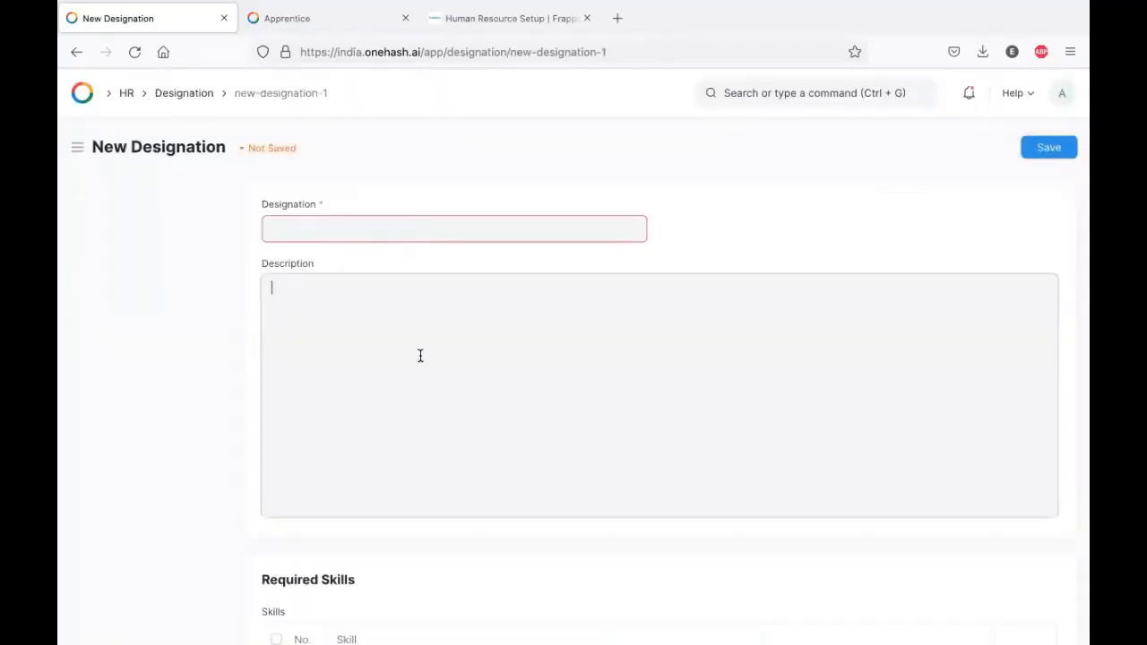
{"action": "scroll", "coordinate": [420, 356], "scroll_direction": "down", "scroll_amount": 2}
{"action": "scroll", "coordinate": [420, 356], "scroll_direction": "down", "scroll_amount": 1}
{"action": "scroll", "coordinate": [420, 356], "scroll_direction": "up", "scroll_amount": 1}
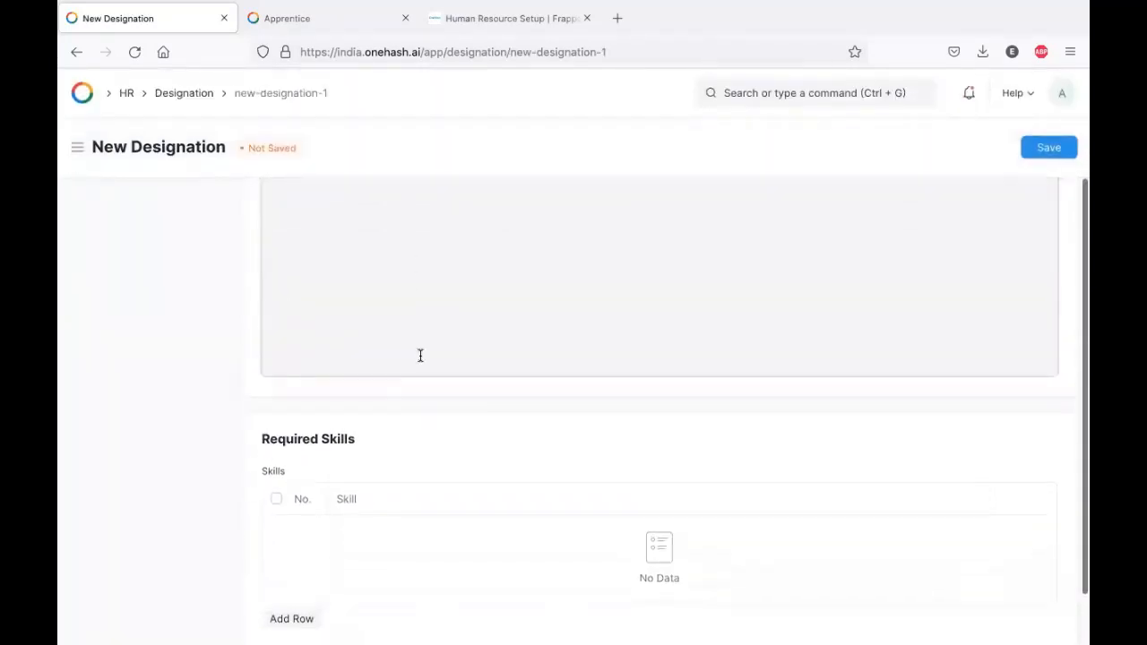
{"action": "scroll", "coordinate": [420, 356], "scroll_direction": "down", "scroll_amount": 1}
{"action": "left_click", "coordinate": [288, 554]}
{"action": "left_click", "coordinate": [422, 527]}
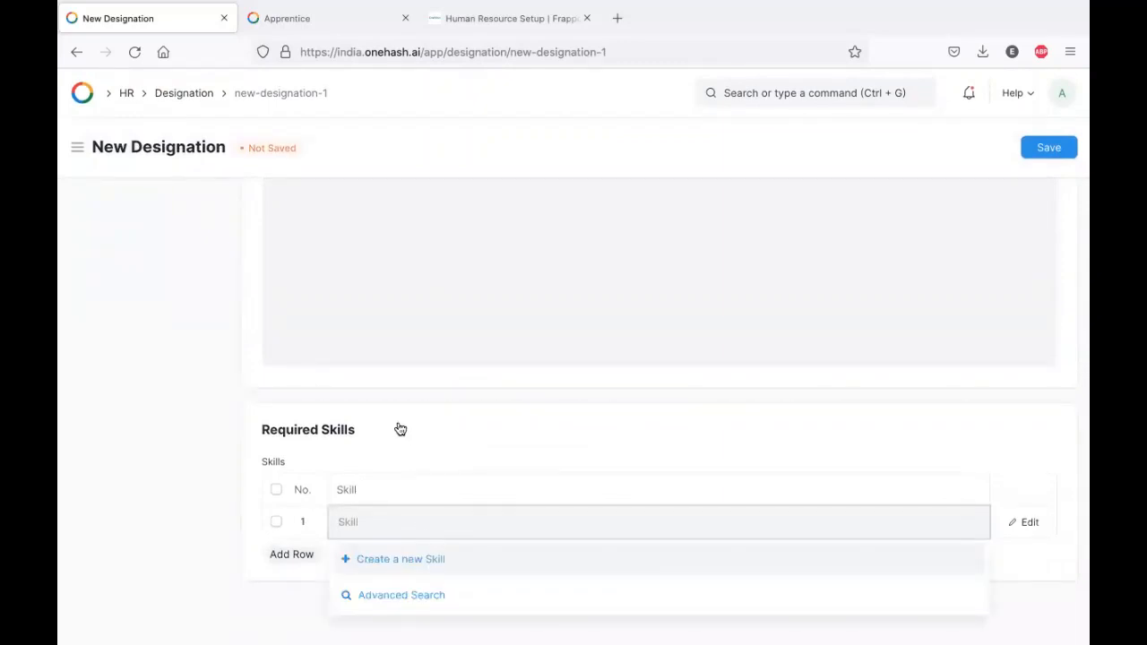
{"action": "left_click", "coordinate": [277, 490]}
{"action": "left_click", "coordinate": [282, 553]}
{"action": "scroll", "coordinate": [381, 386], "scroll_direction": "up", "scroll_amount": 2}
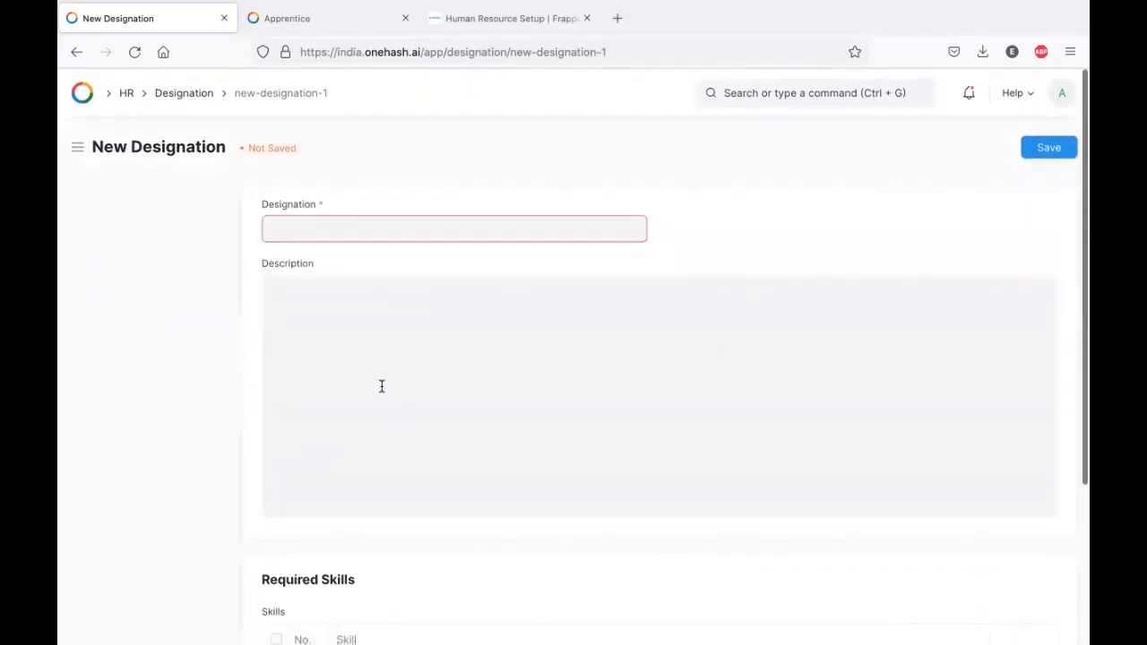
{"action": "left_click", "coordinate": [75, 52]}
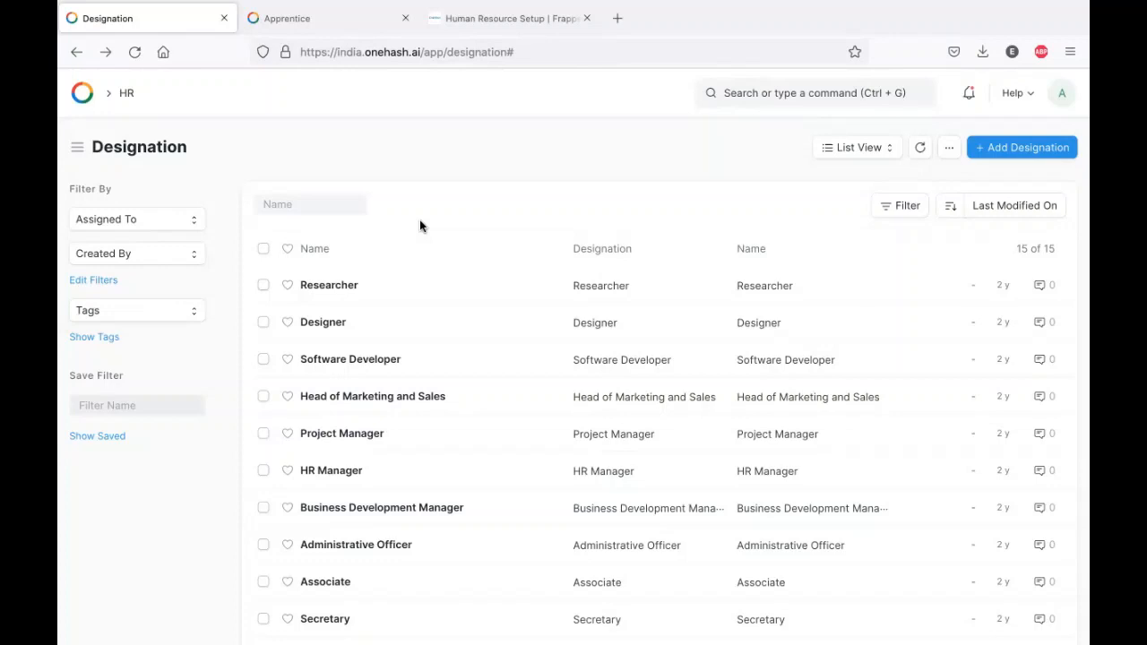
{"action": "left_click", "coordinate": [77, 52]}
- Create and save employee grade A
{"action": "left_click", "coordinate": [392, 363]}
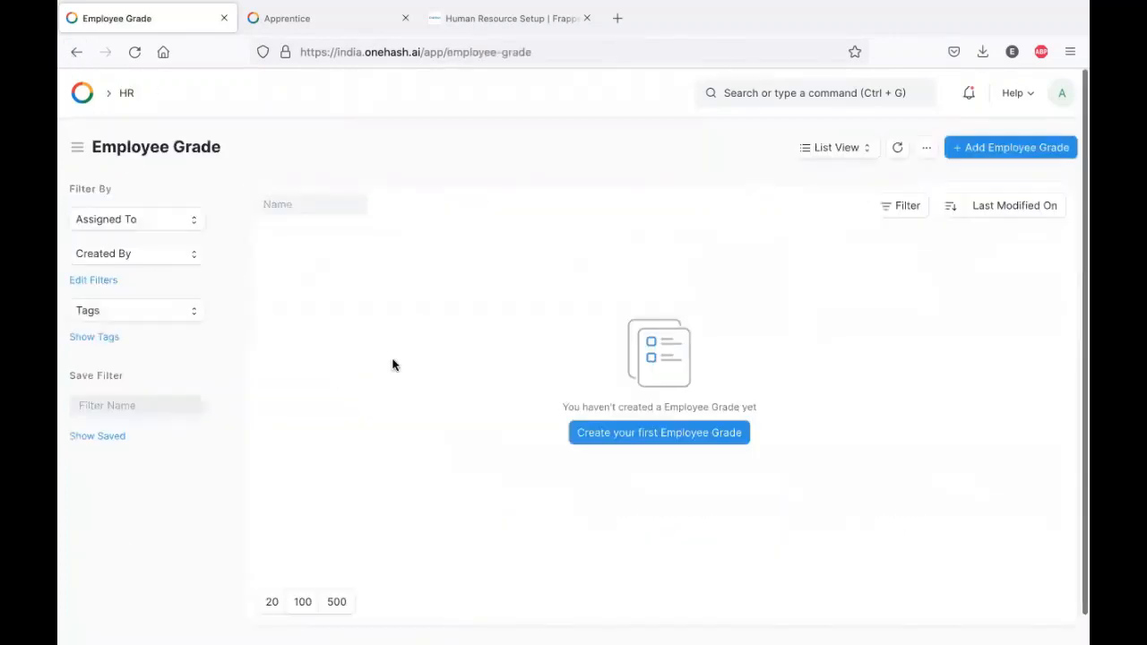
{"action": "left_click", "coordinate": [1002, 149]}
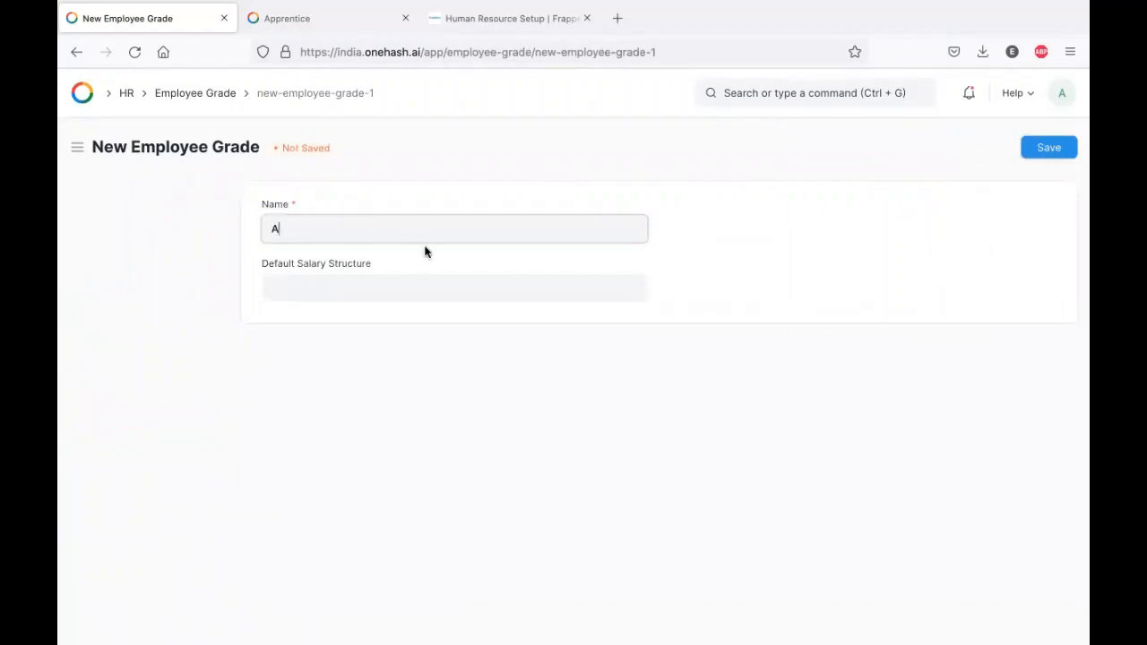
{"action": "left_click", "coordinate": [364, 287]}
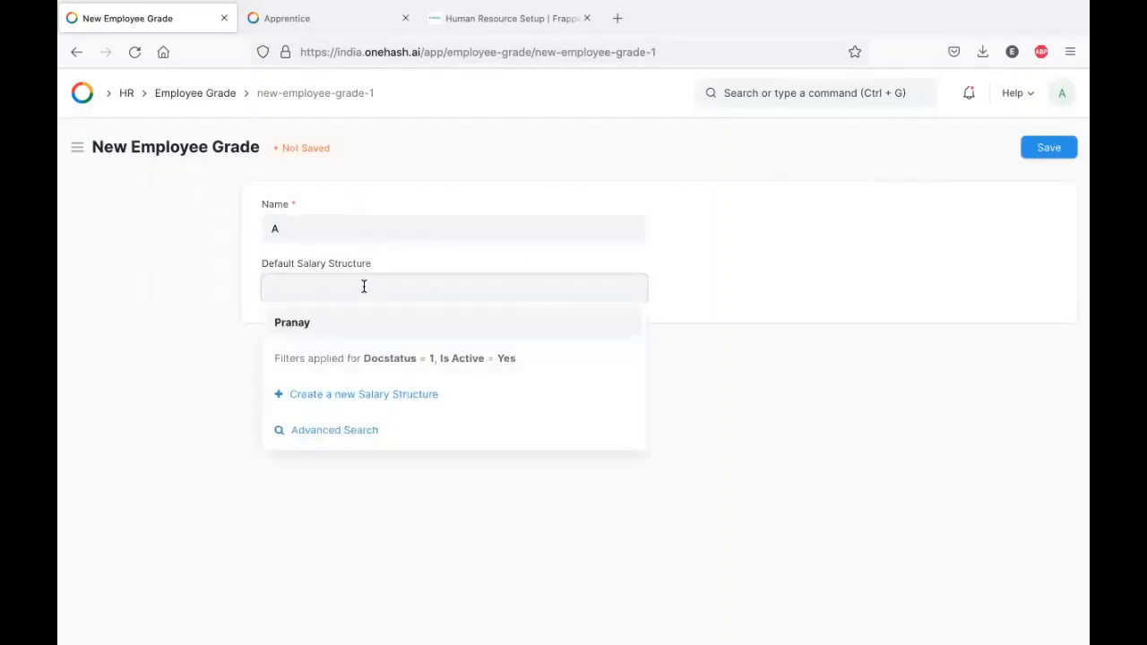
{"action": "left_click", "coordinate": [750, 234]}
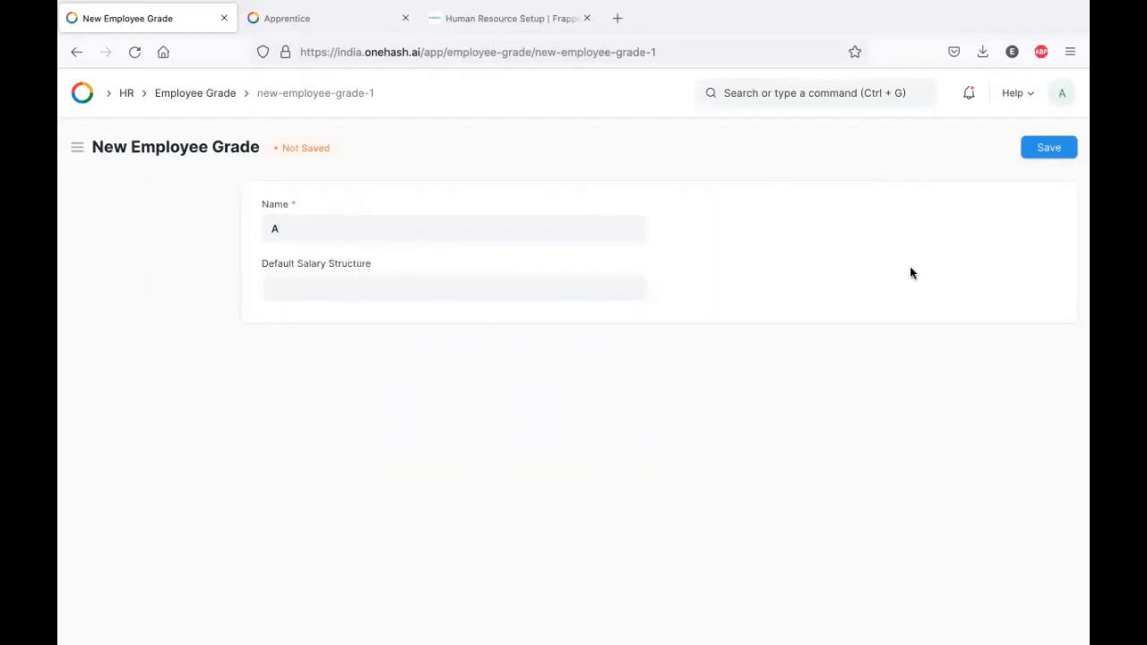
{"action": "left_click", "coordinate": [1049, 149]}
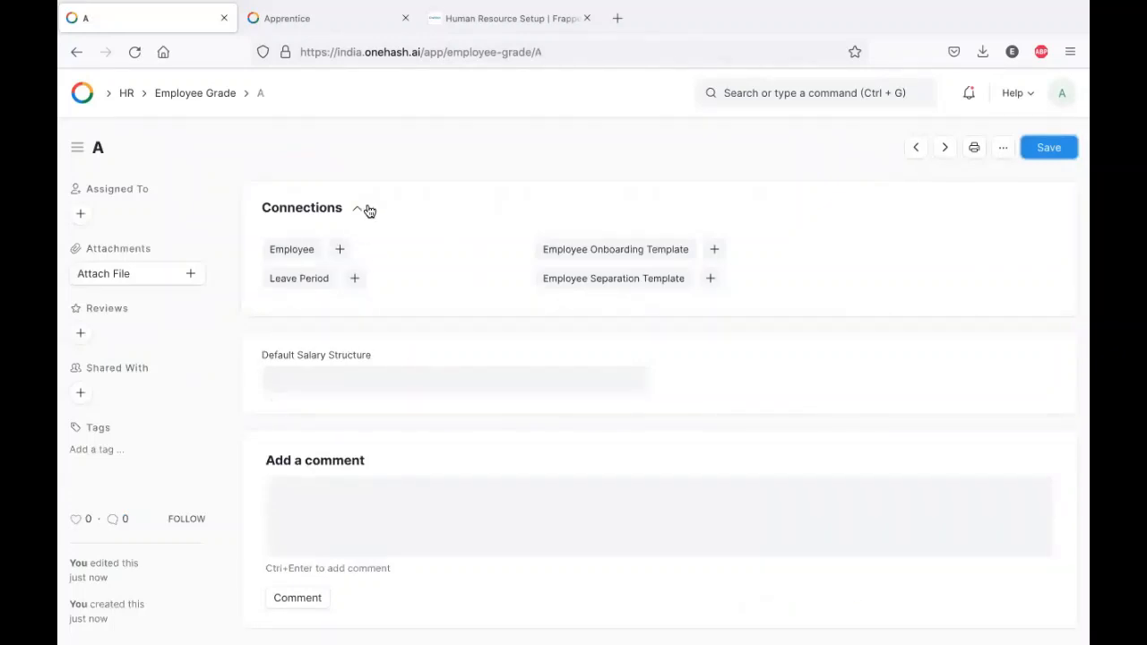
{"action": "left_click", "coordinate": [75, 52]}
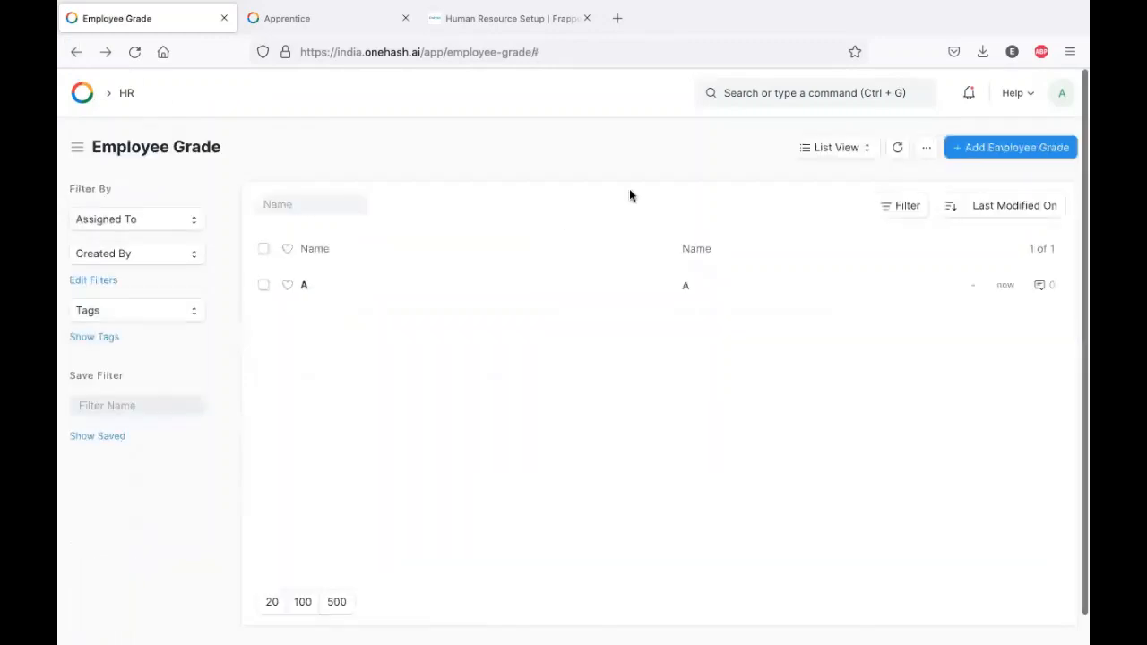
- Create and save employee grades B and C
{"action": "left_click", "coordinate": [1012, 146]}
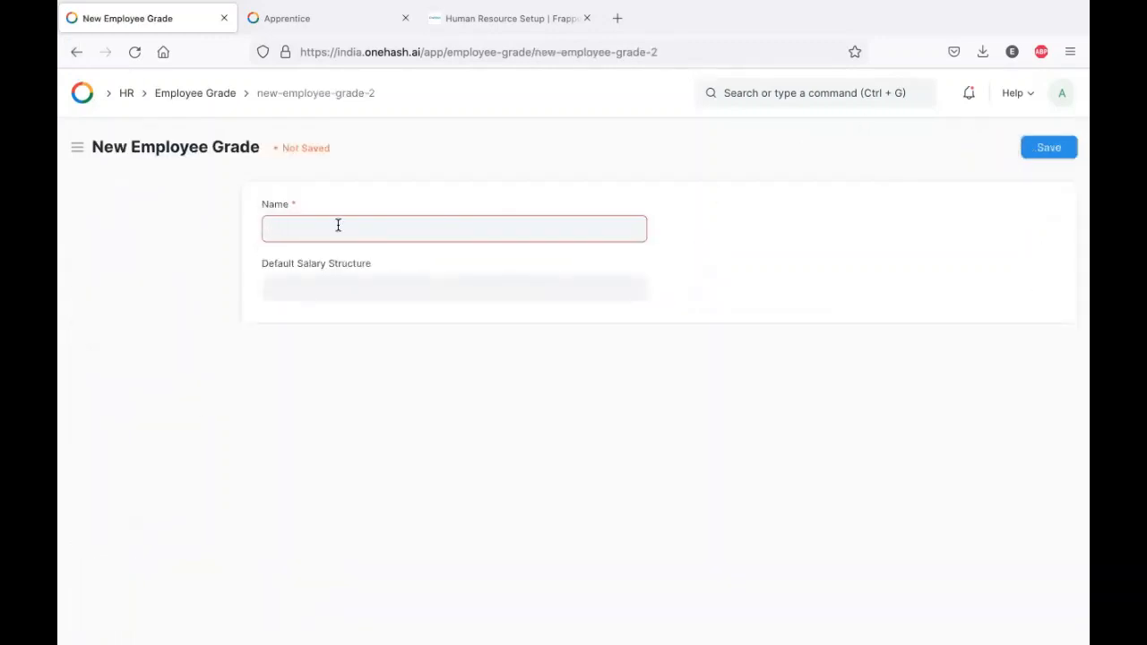
{"action": "type", "text": "B"}
{"action": "left_click", "coordinate": [1045, 153]}
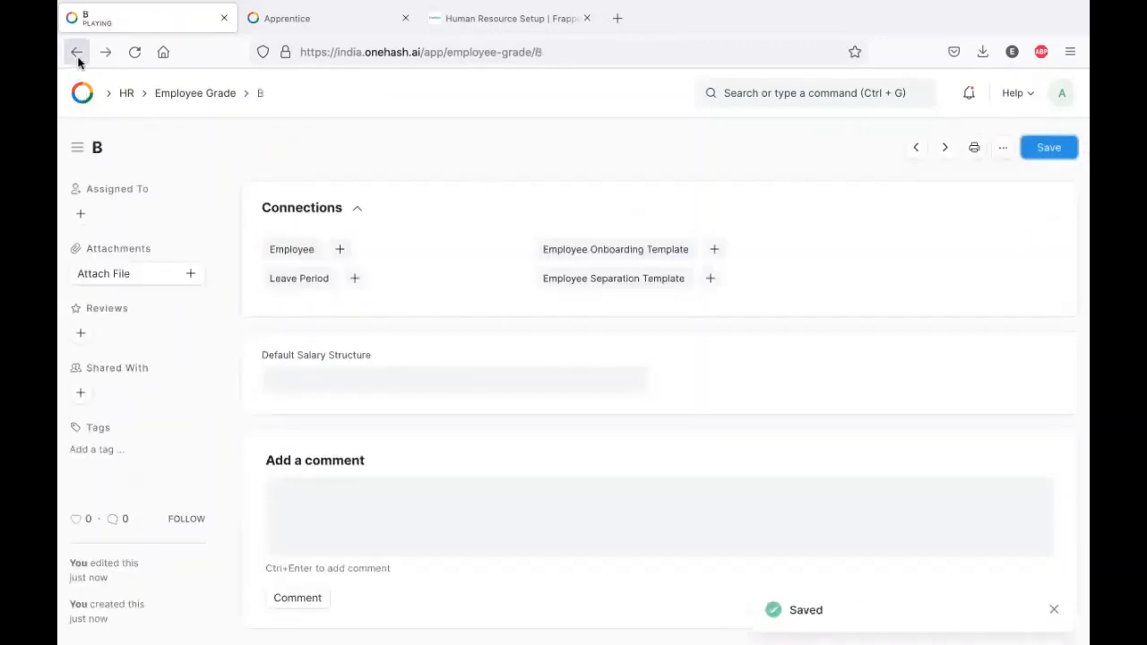
{"action": "left_click", "coordinate": [77, 52]}
{"action": "left_click", "coordinate": [1031, 148]}
{"action": "type", "text": "C"}
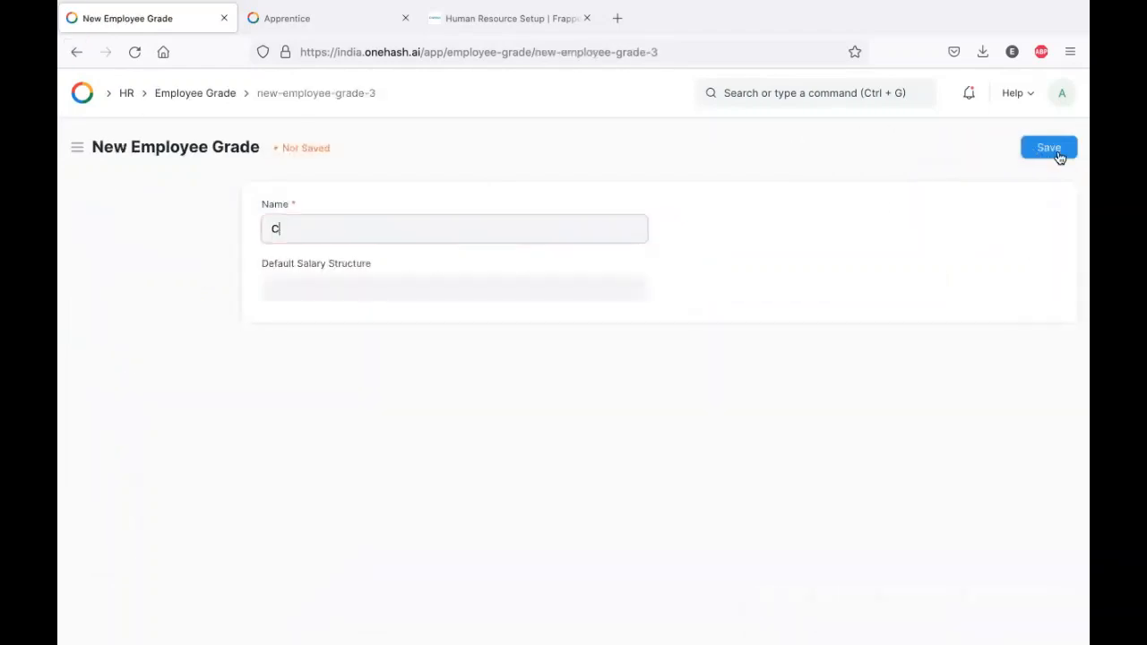
{"action": "left_click", "coordinate": [1051, 150]}
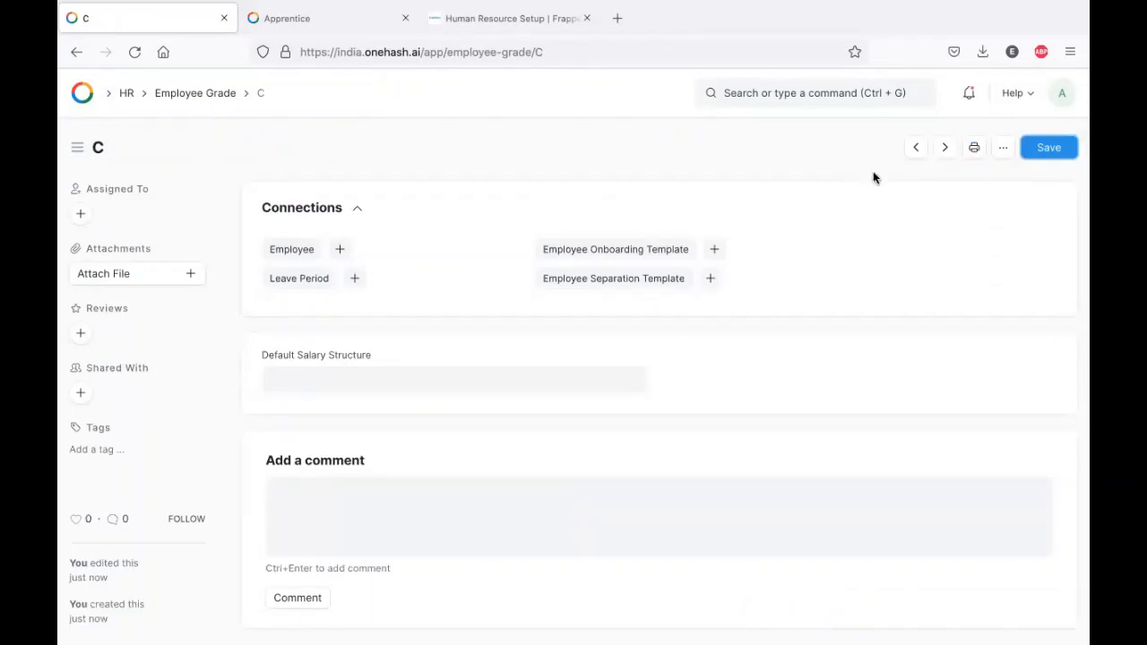
- Return to the Employee Grade list and choose Import from its actions menu
{"action": "left_click", "coordinate": [1003, 147]}
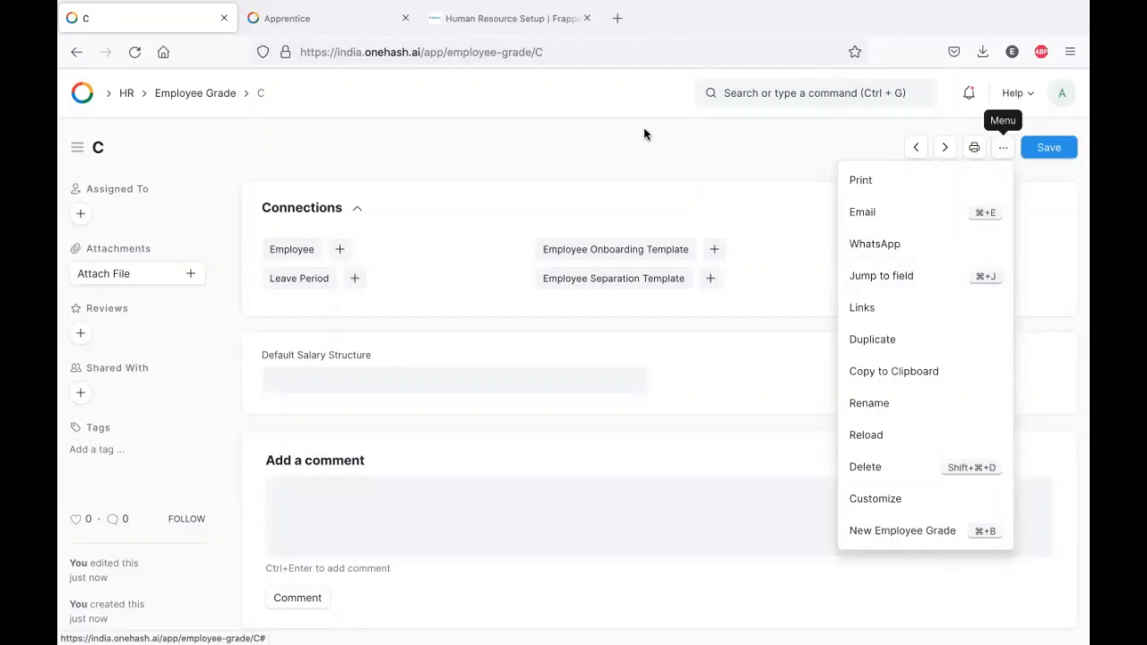
{"action": "left_click", "coordinate": [196, 93]}
{"action": "left_click", "coordinate": [927, 149]}
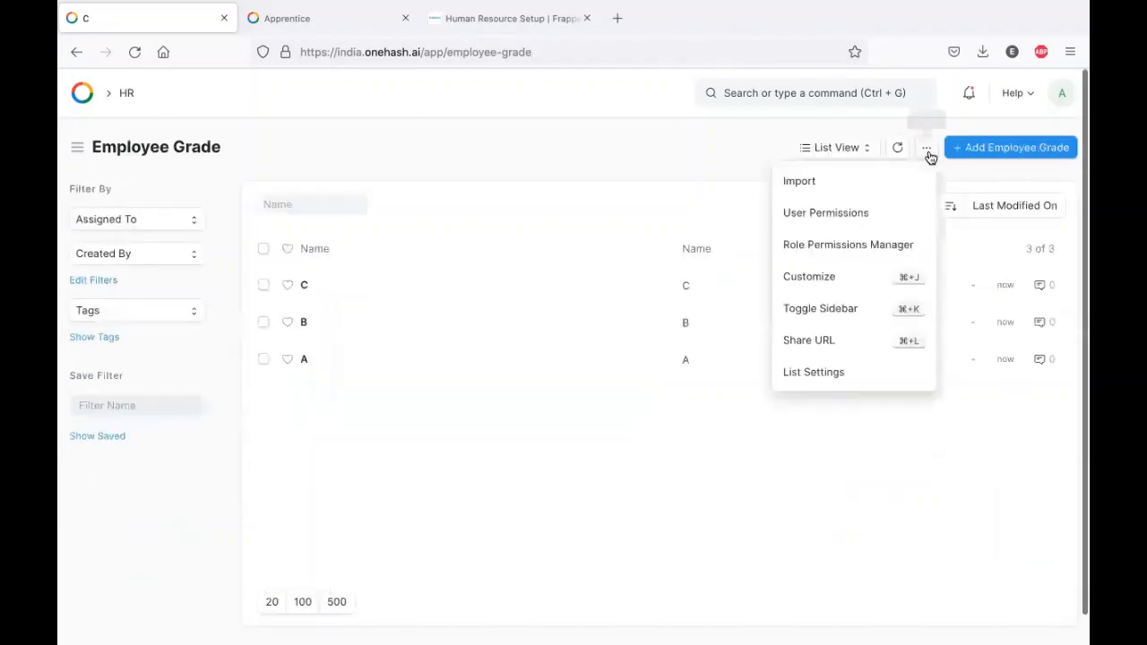
{"action": "left_click", "coordinate": [835, 184]}
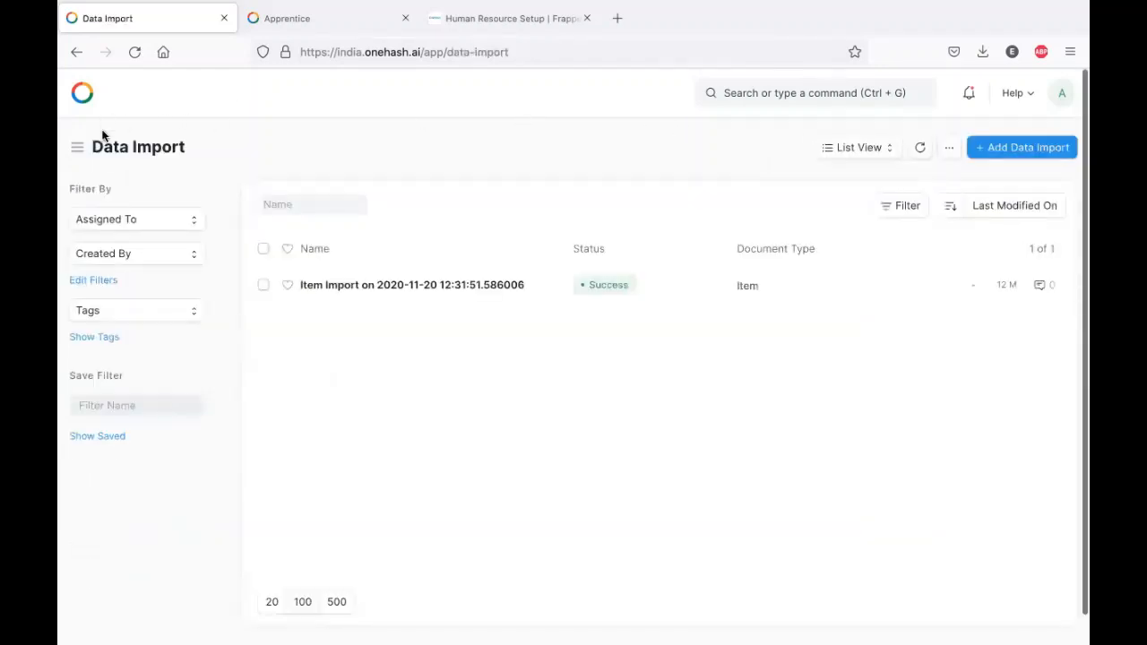
- Create a Data Import with Document Type Designation and Import Type Insert New Records, and save
{"action": "left_click", "coordinate": [751, 93]}
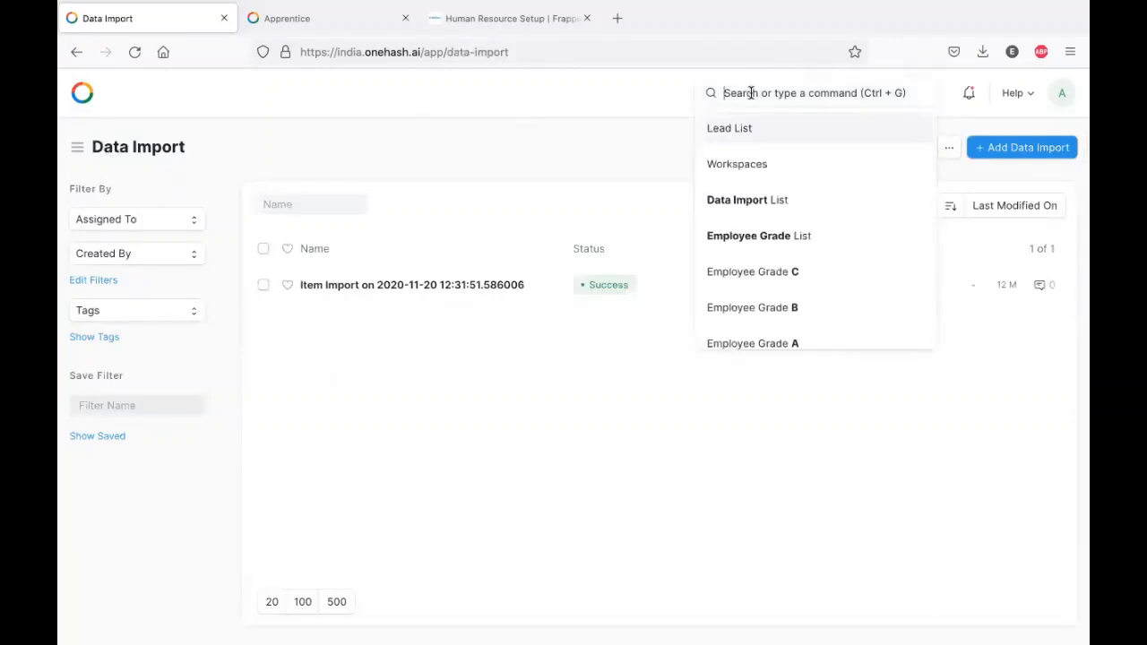
{"action": "type", "text": "Data impo"}
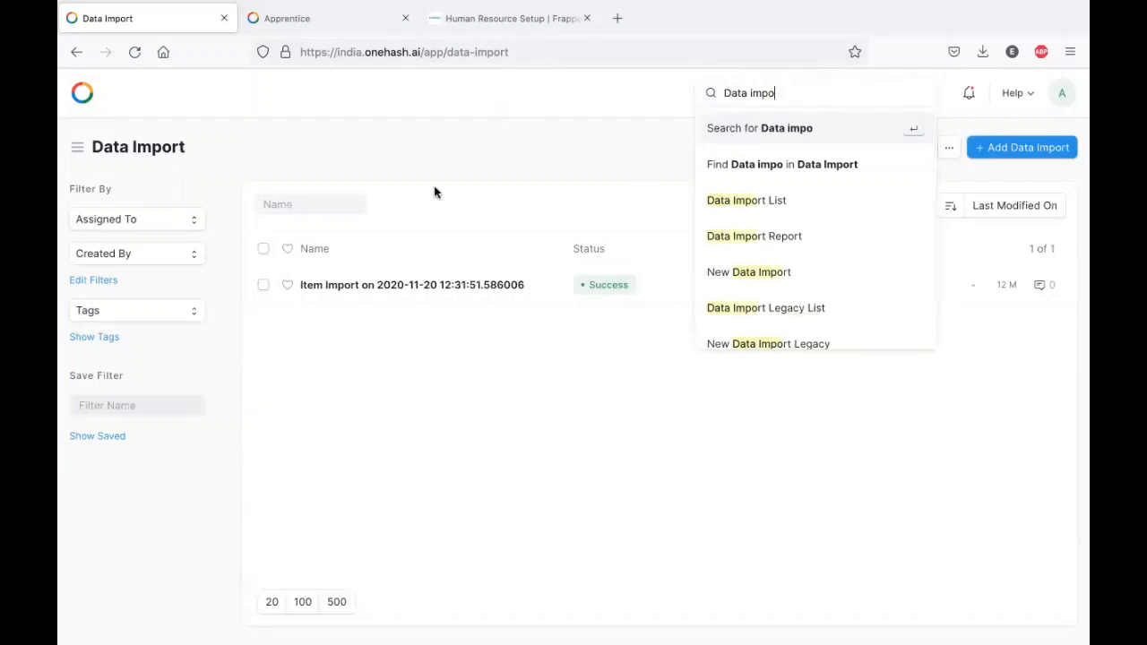
{"action": "left_click", "coordinate": [433, 192]}
{"action": "left_click", "coordinate": [1010, 147]}
{"action": "left_click", "coordinate": [272, 225]}
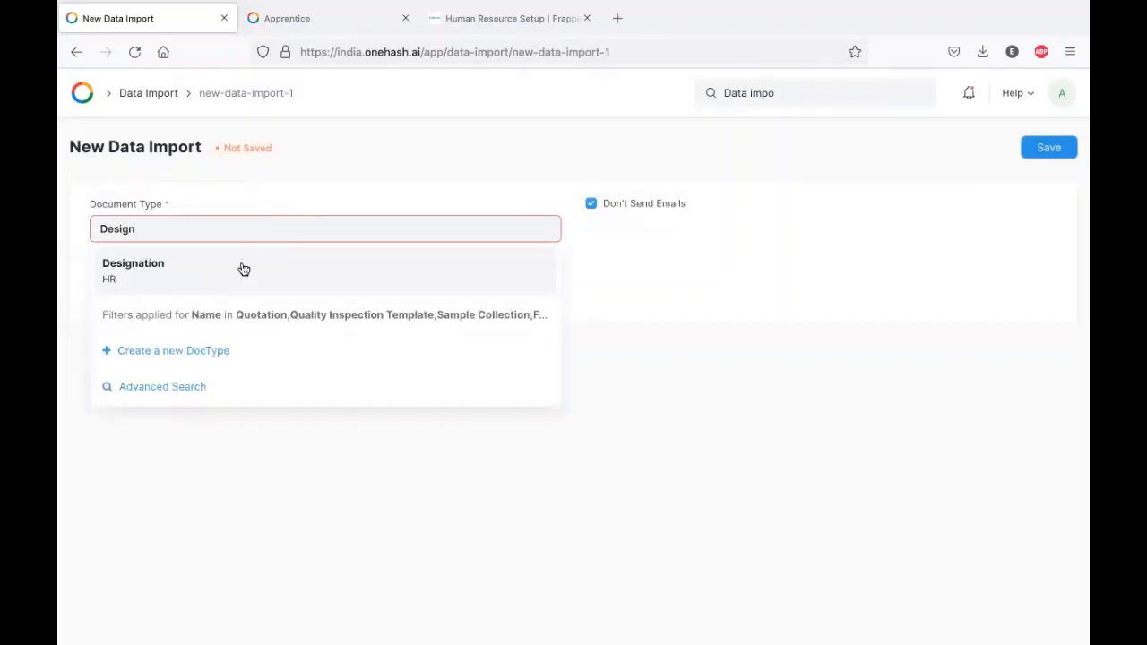
{"action": "left_click", "coordinate": [243, 269]}
{"action": "left_click", "coordinate": [186, 285]}
{"action": "left_click", "coordinate": [176, 307]}
{"action": "left_click", "coordinate": [1049, 147]}
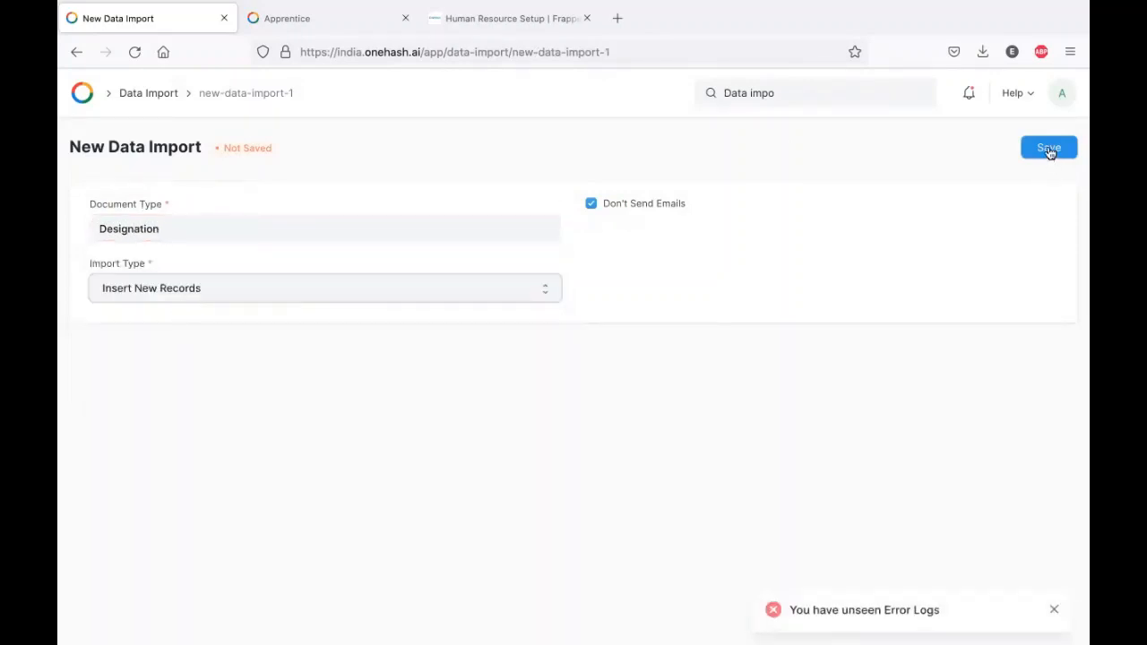
- Export a 5-record Excel template with only the Designation field, then open Designation.xlsx
{"action": "left_click", "coordinate": [153, 328]}
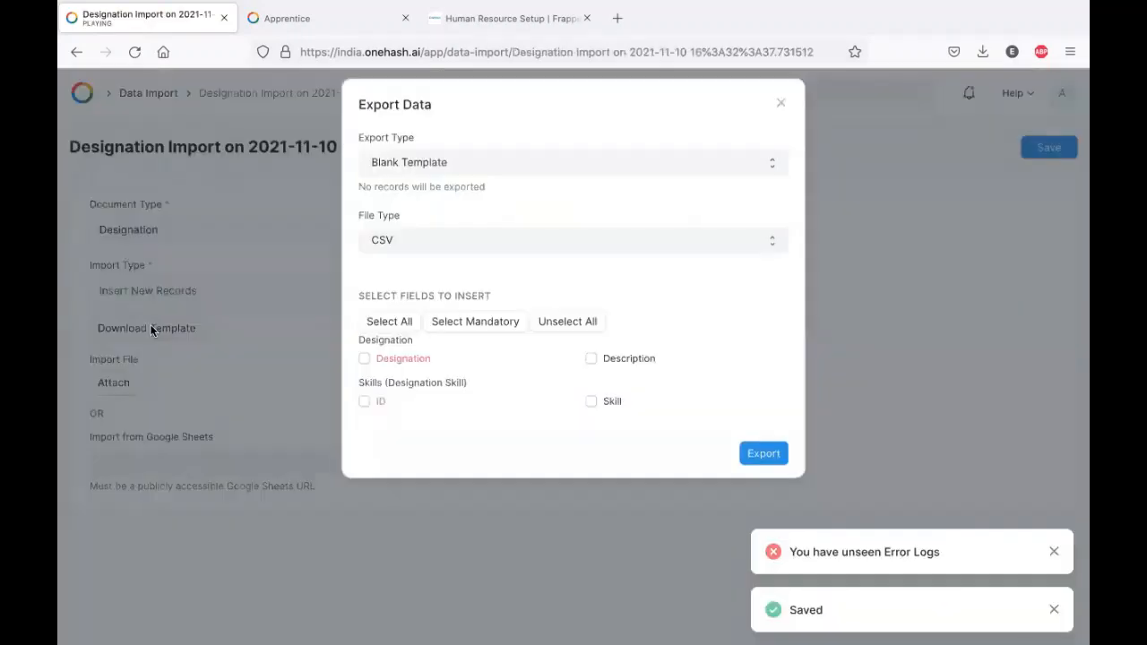
{"action": "left_click", "coordinate": [494, 174]}
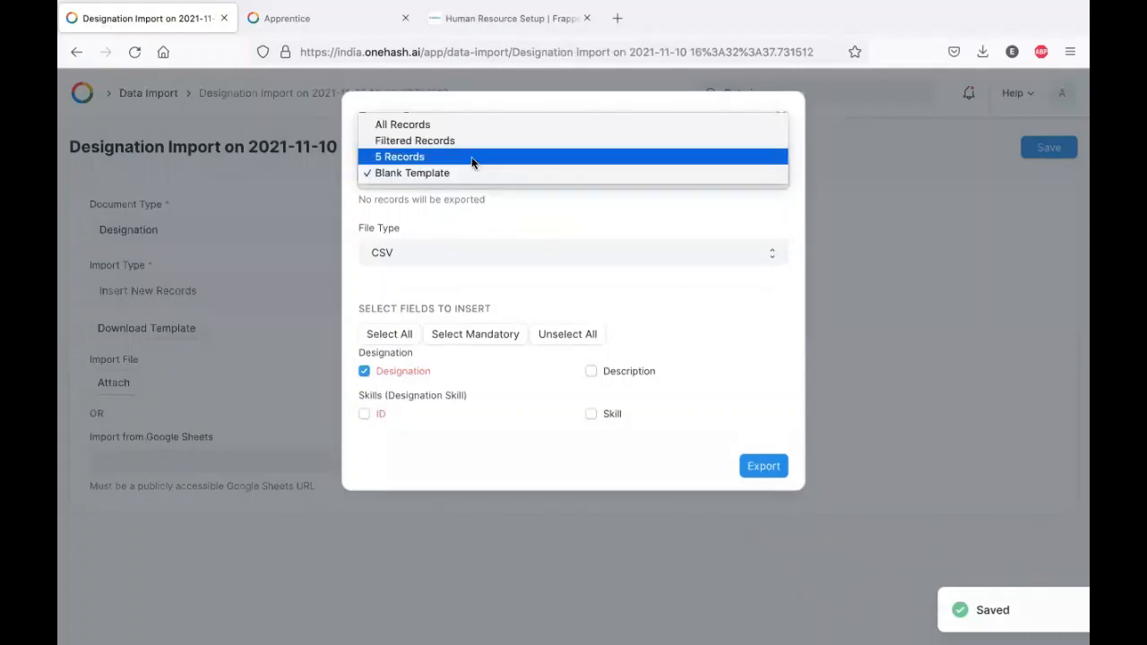
{"action": "left_click", "coordinate": [418, 155]}
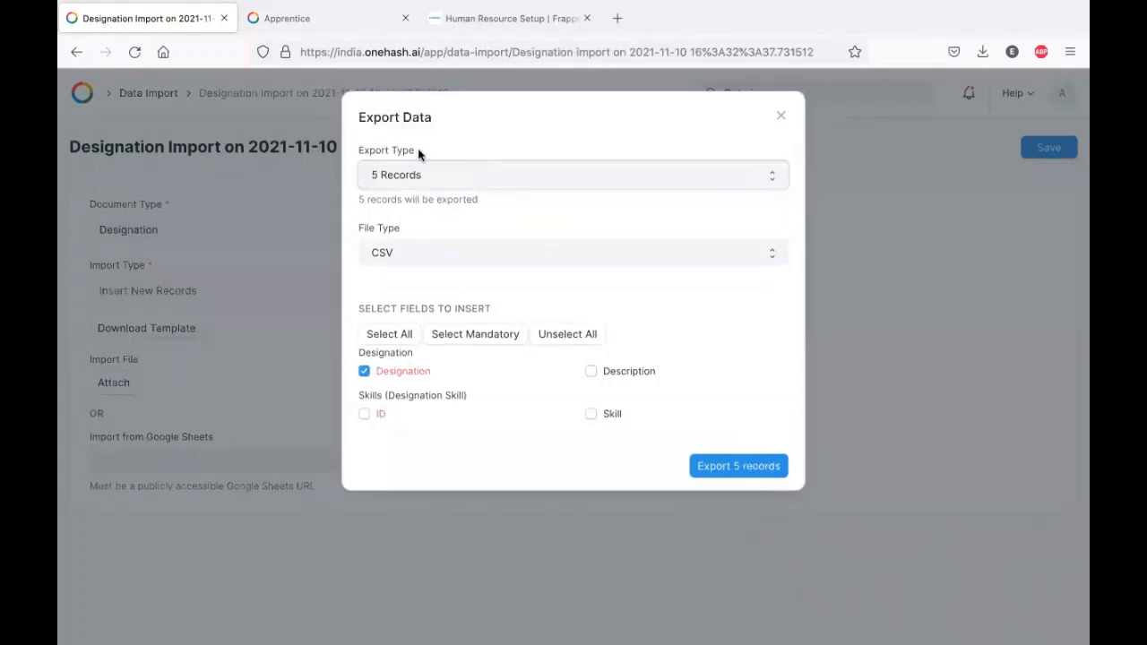
{"action": "left_click", "coordinate": [505, 254]}
{"action": "left_click", "coordinate": [475, 237]}
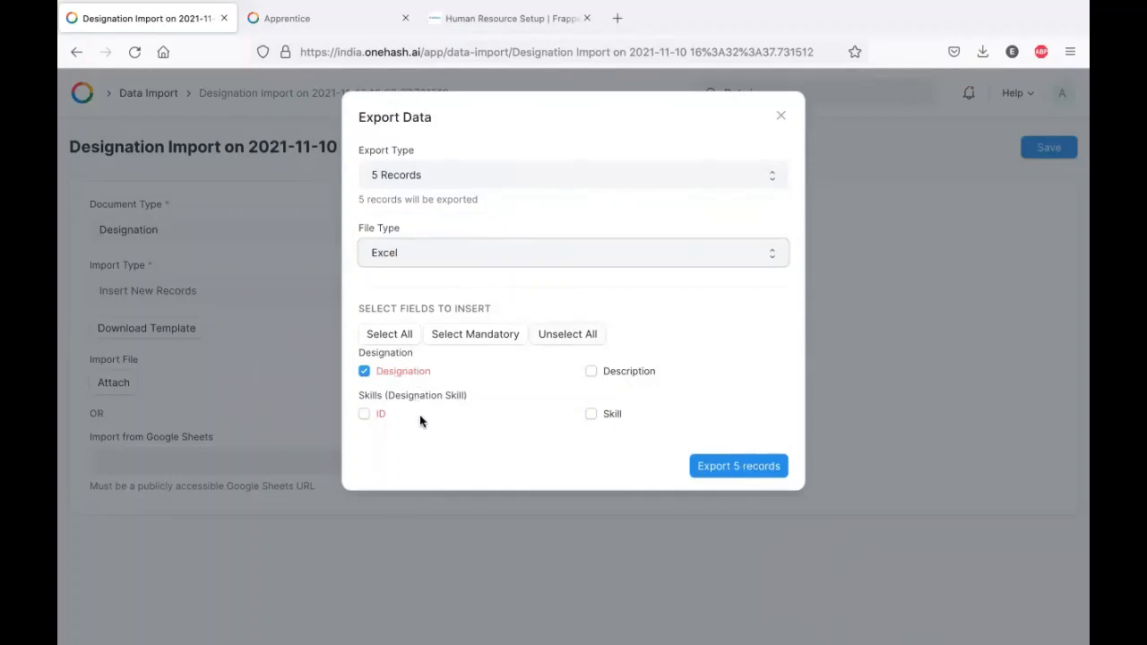
{"action": "left_click", "coordinate": [364, 414]}
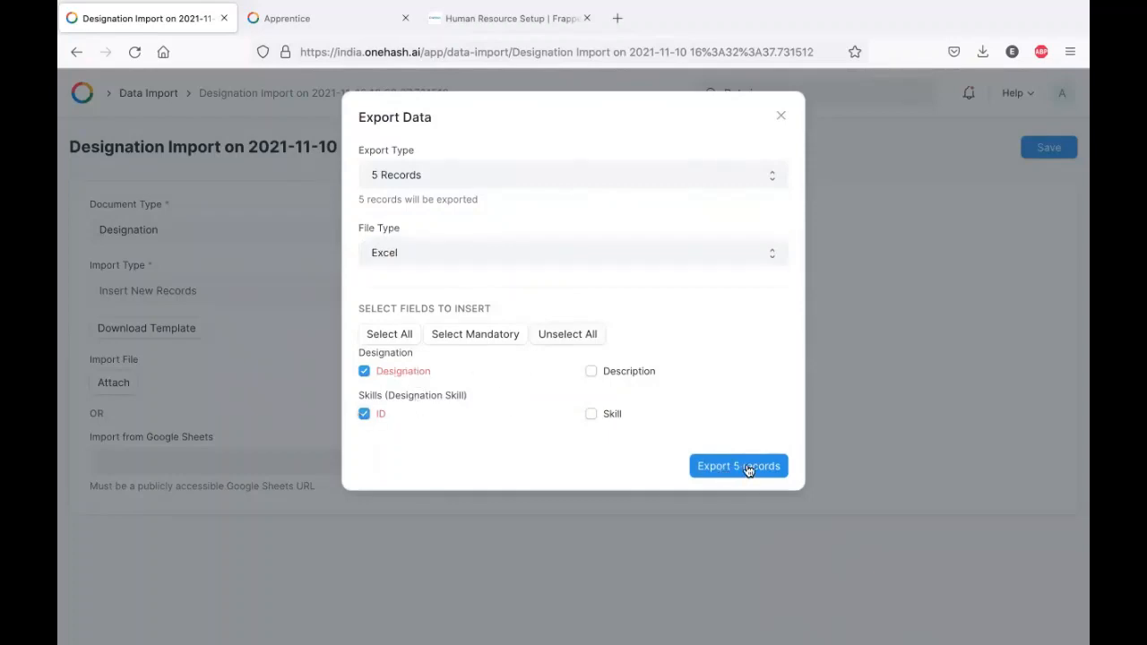
{"action": "left_click", "coordinate": [364, 414]}
{"action": "left_click", "coordinate": [744, 475]}
{"action": "left_click", "coordinate": [495, 347]}
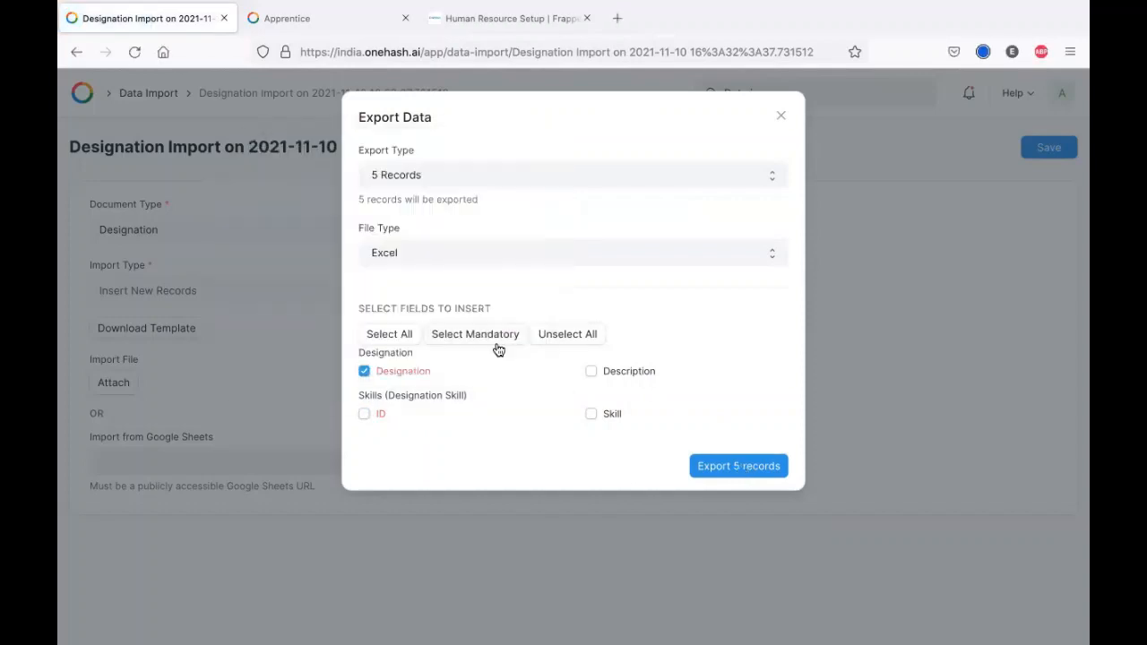
{"action": "left_click", "coordinate": [776, 124]}
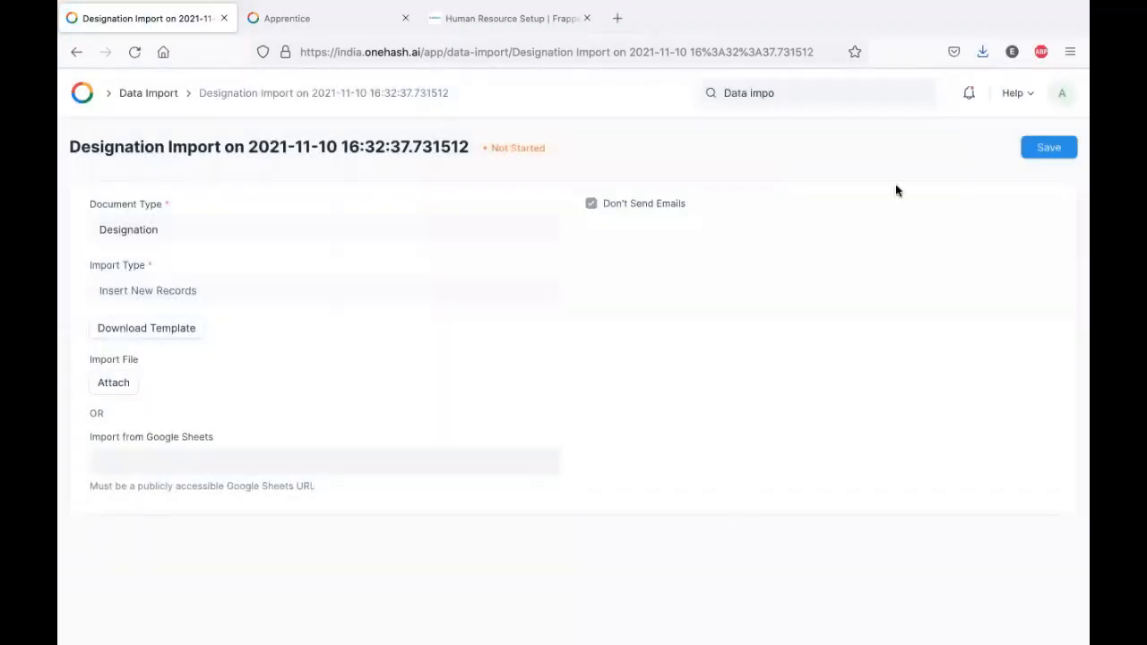
{"action": "left_click", "coordinate": [983, 52]}
{"action": "left_click", "coordinate": [708, 90]}
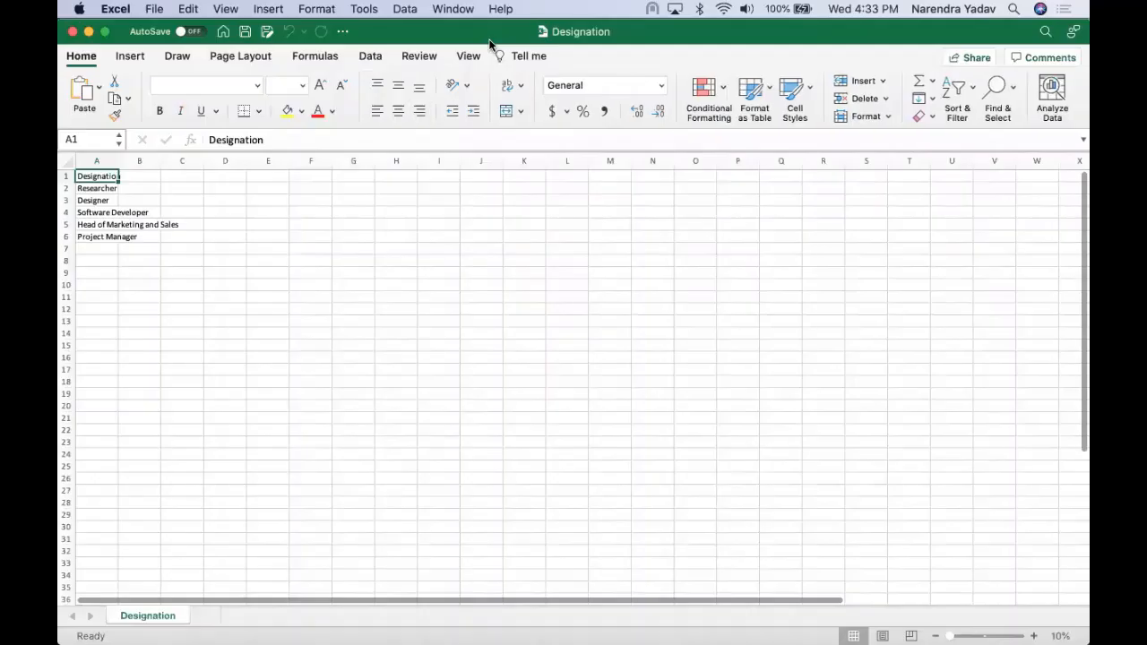
- Add Floor Manager in cell A7 and clear the old designation entries below the header
{"action": "double_click", "coordinate": [117, 161]}
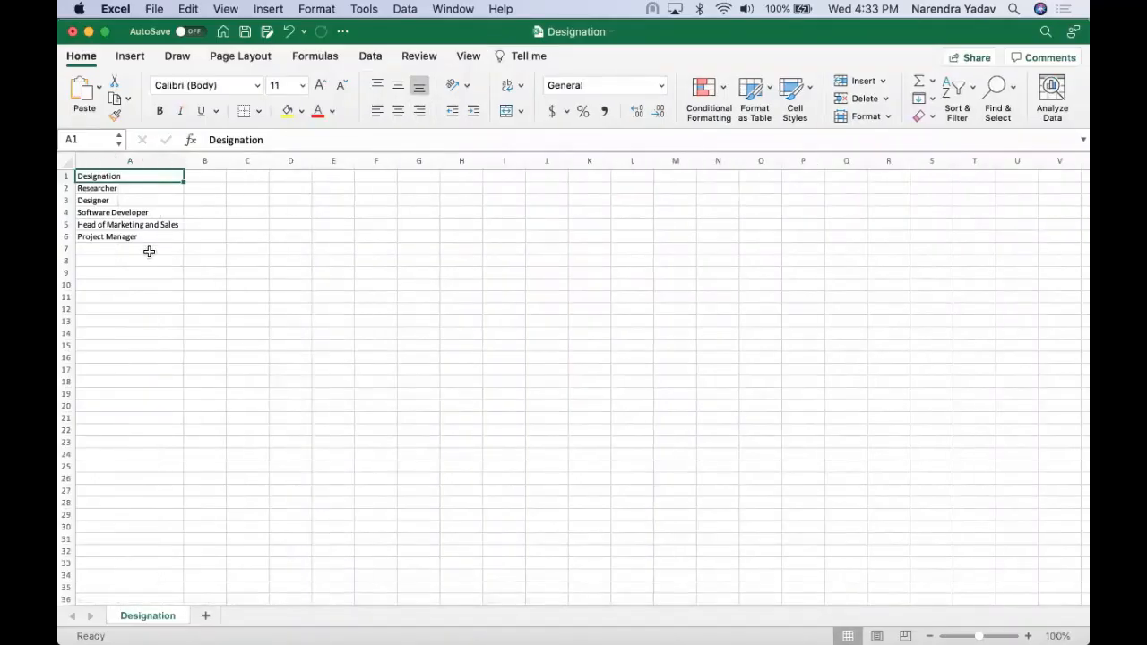
{"action": "left_click", "coordinate": [128, 251]}
{"action": "type", "text": "Floor Manager"}
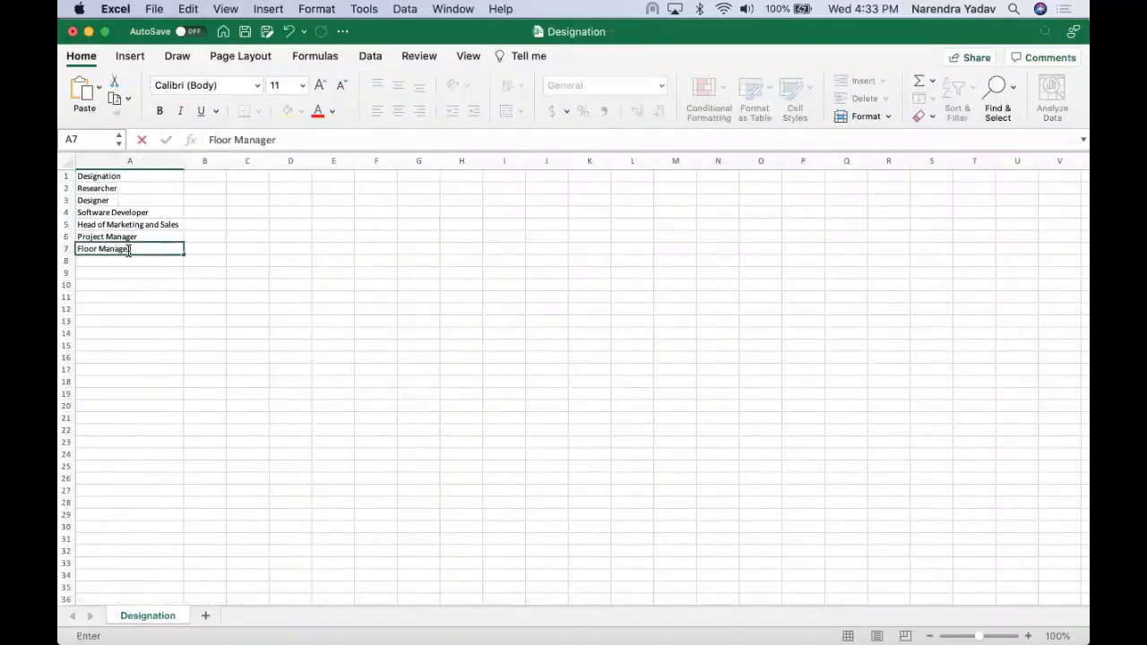
{"action": "key", "text": "Up"}
{"action": "key", "text": "Up"}
{"action": "key", "text": "Up"}
{"action": "key", "text": "Up"}
{"action": "key", "text": "Up"}
{"action": "key", "text": "Up"}
{"action": "key", "text": "Down"}
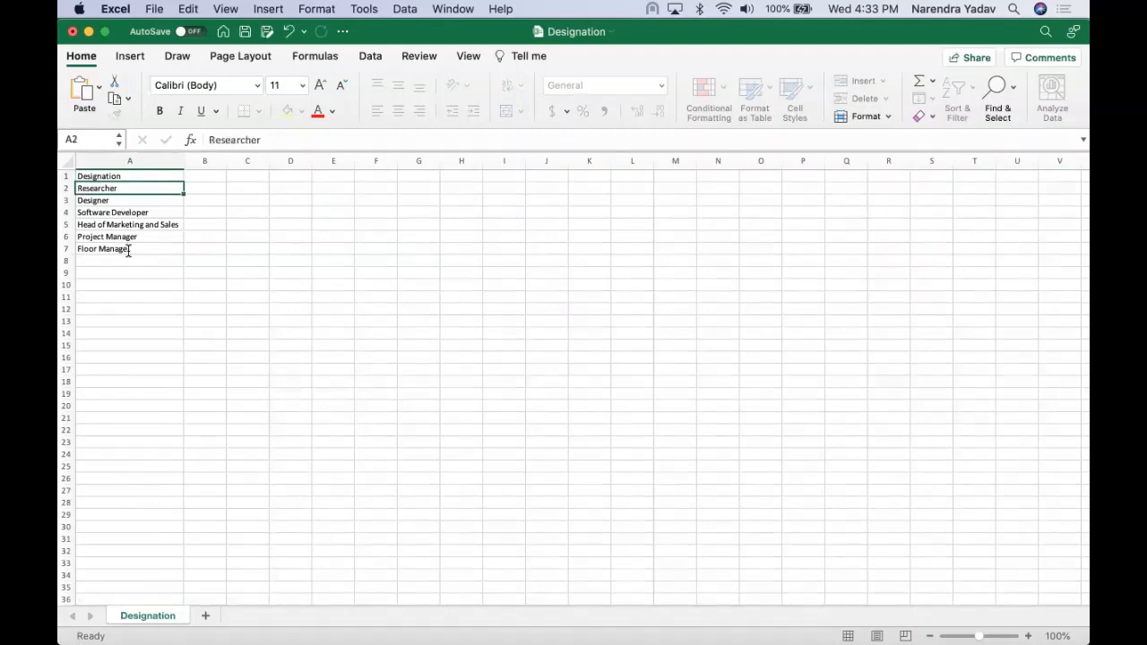
{"action": "key", "text": "shift+Down"}
{"action": "key", "text": "shift+Down"}
{"action": "key", "text": "shift+Down"}
{"action": "key", "text": "shift+Down"}
{"action": "key", "text": "Delete"}
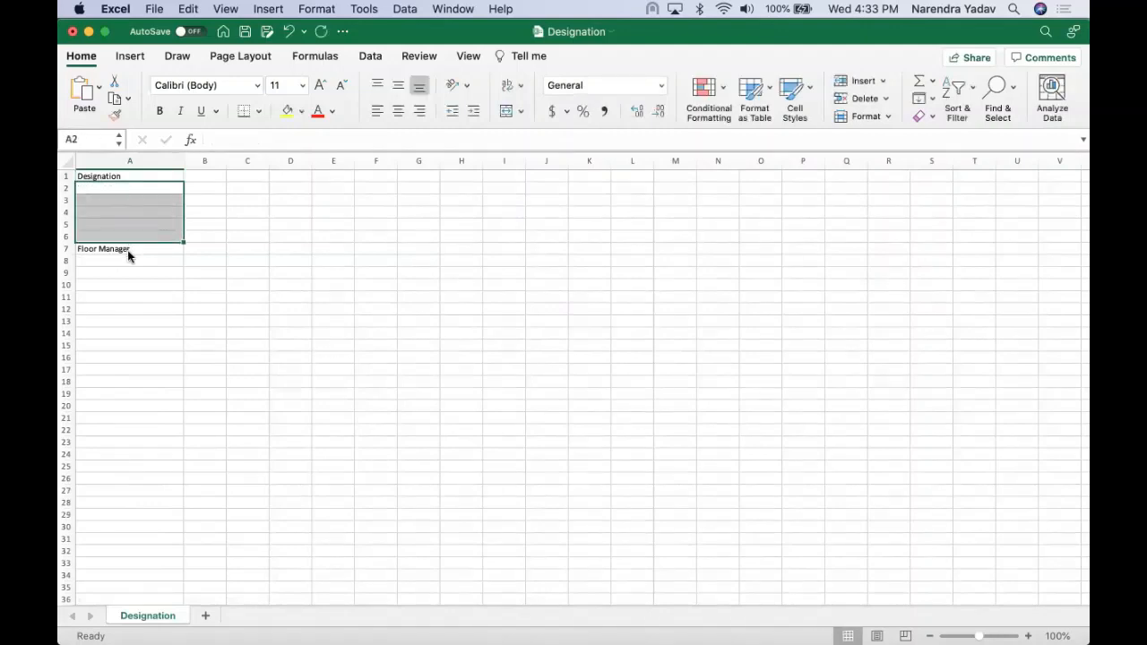
- Delete the empty rows so Floor Manager, CIO and CFO sit under the header, and save
{"action": "right_click", "coordinate": [70, 189]}
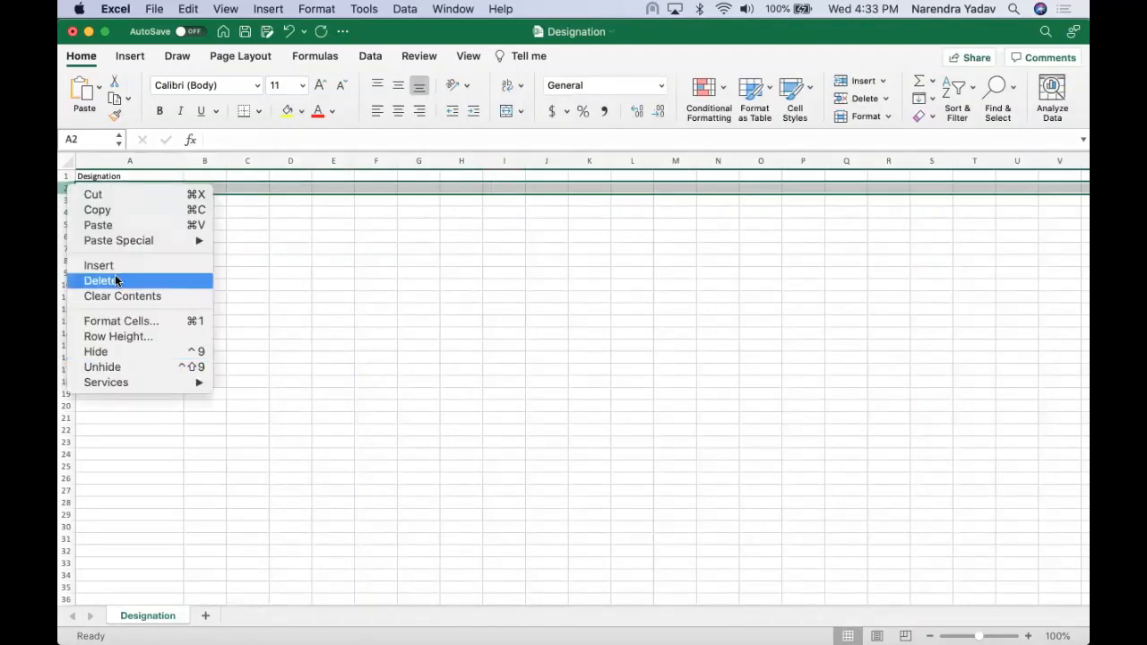
{"action": "left_click", "coordinate": [115, 280]}
{"action": "left_click_drag", "start_coordinate": [68, 188], "coordinate": [68, 224]}
{"action": "right_click", "coordinate": [68, 190]}
{"action": "left_click", "coordinate": [101, 281]}
{"action": "left_click", "coordinate": [126, 244]}
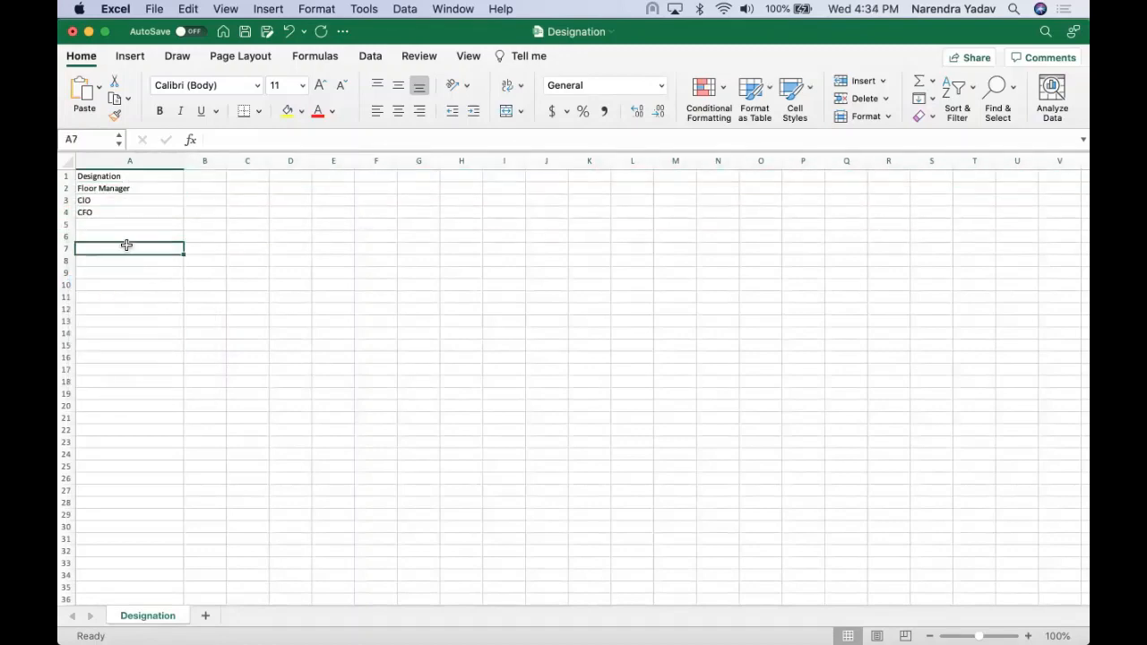
{"action": "key", "text": "super+s"}
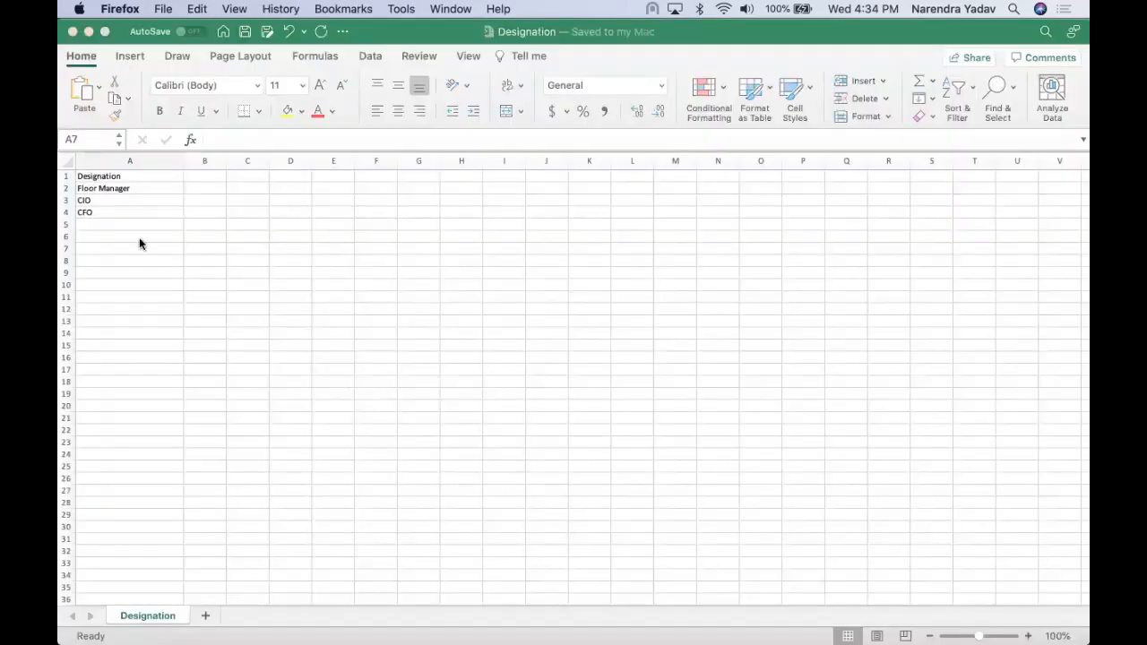
{"action": "left_click", "coordinate": [141, 243]}
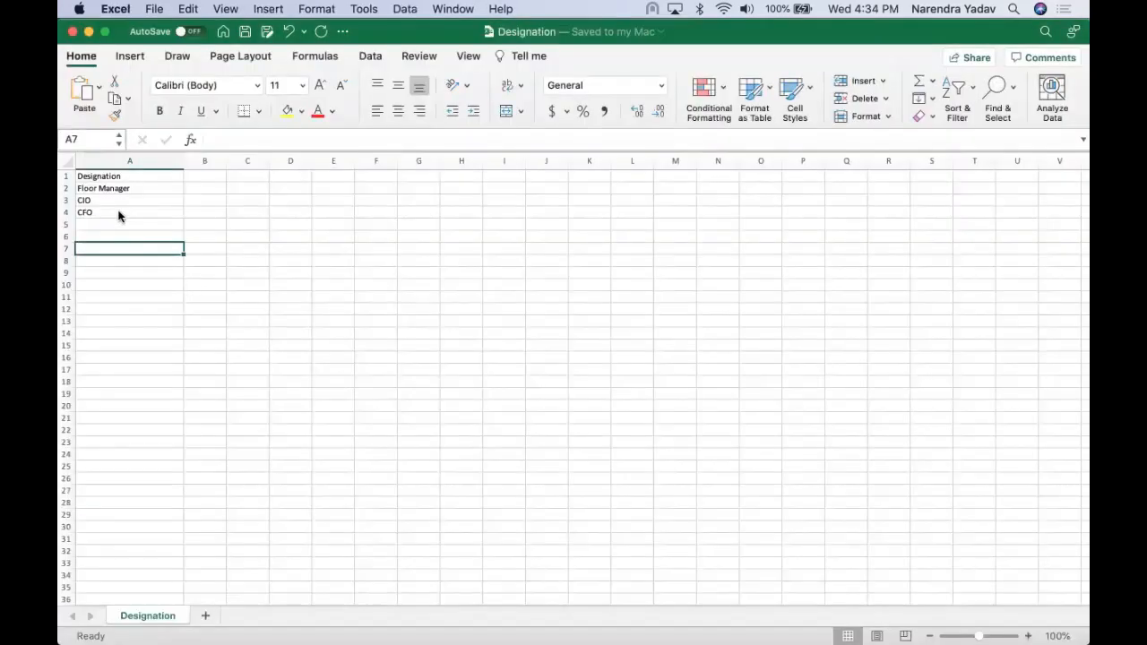
{"action": "left_click", "coordinate": [108, 210]}
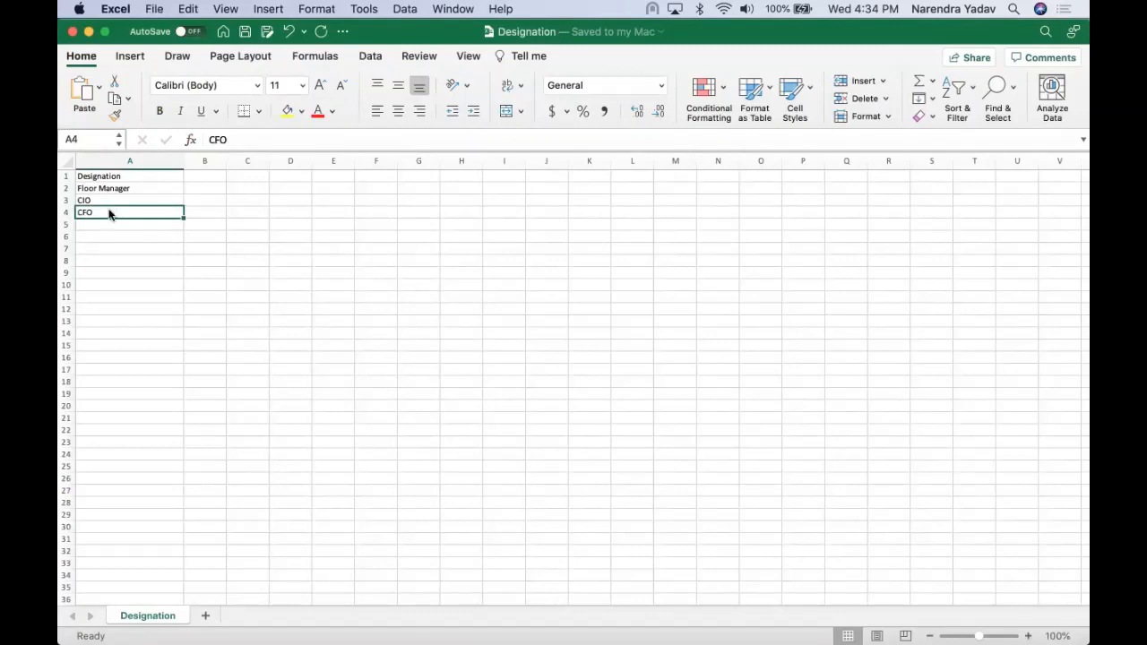
{"action": "key", "text": "super+Tab"}
{"action": "key", "text": "super+Tab"}
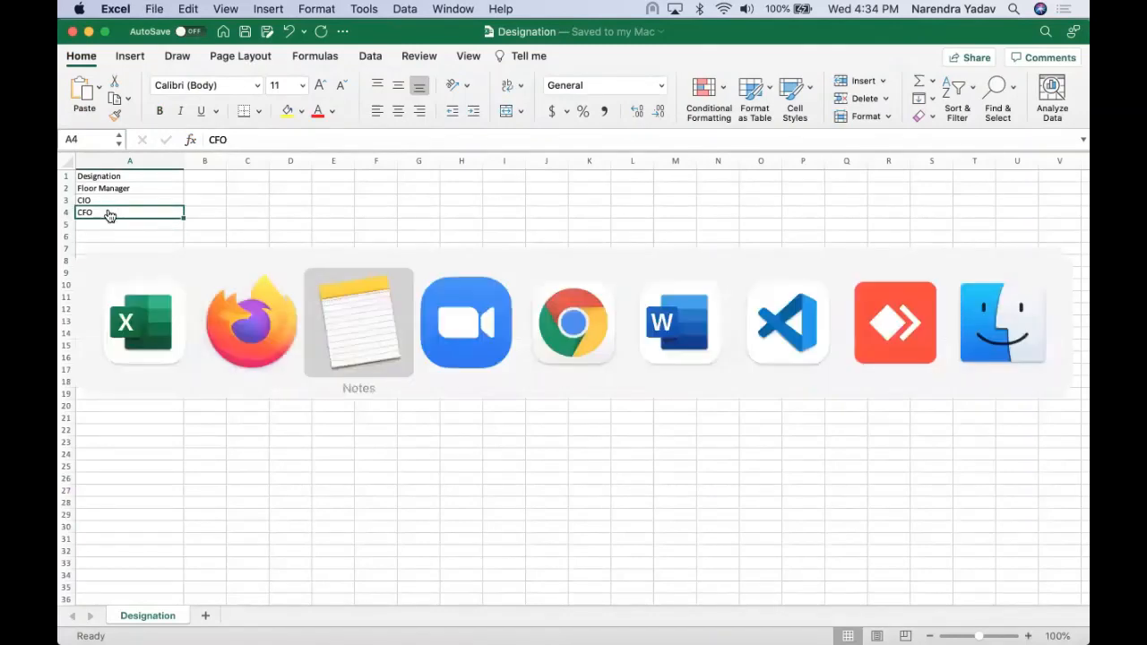
{"action": "key", "text": "super+Tab"}
{"action": "key", "text": "super+Tab"}
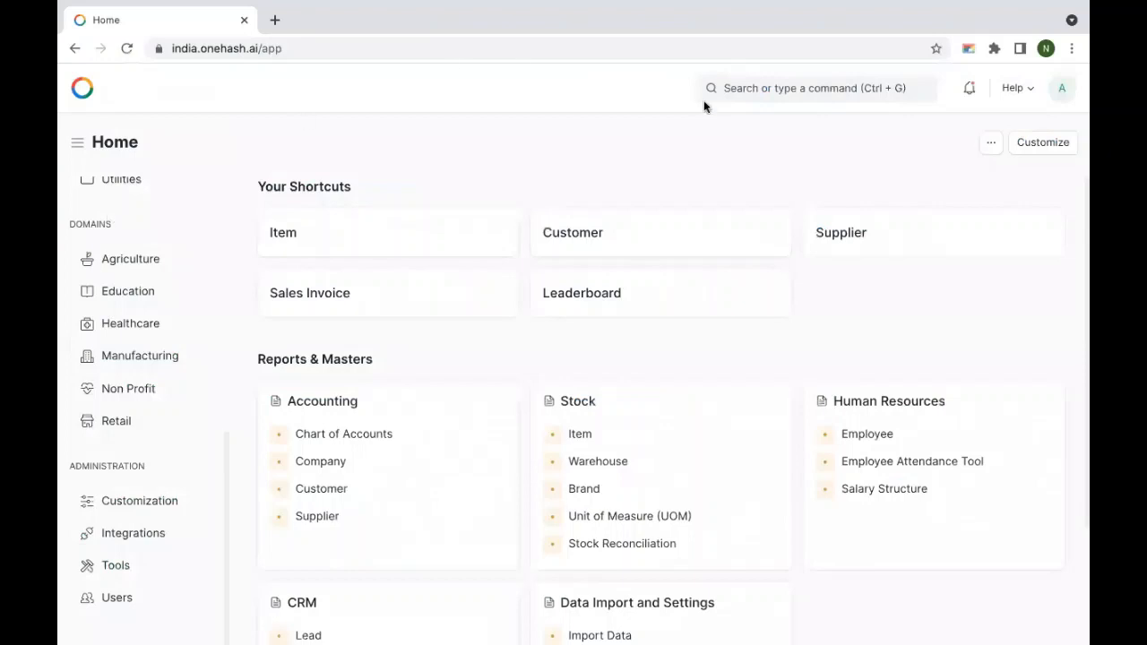
- Search 'data impo' and open the existing Designation import
{"action": "left_click", "coordinate": [780, 81]}
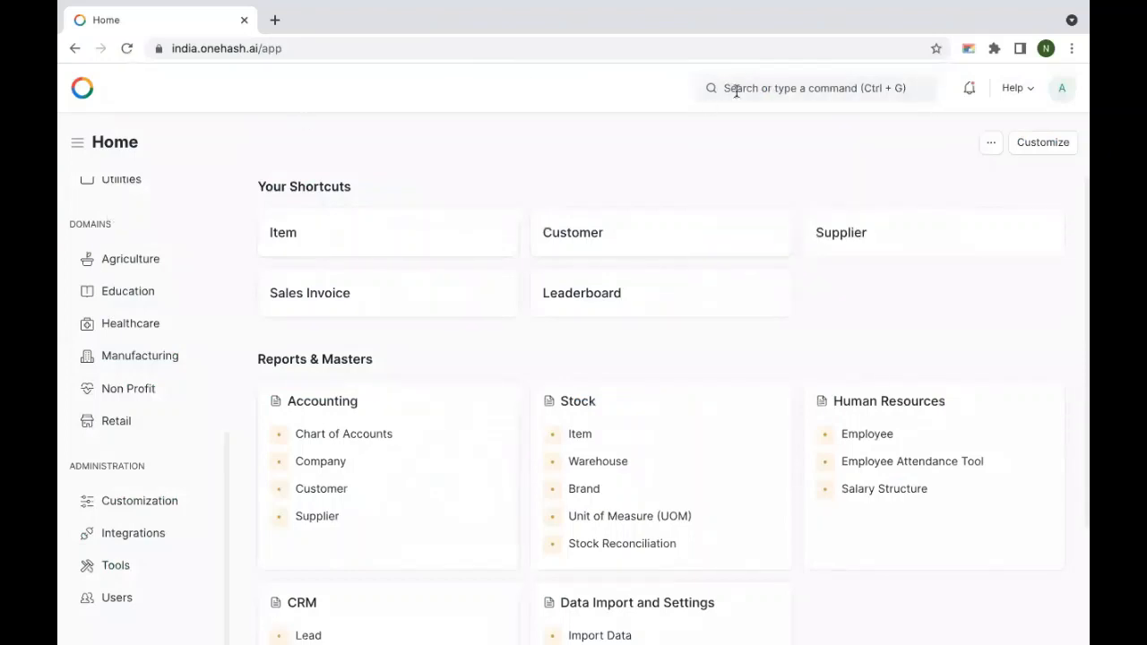
{"action": "left_click", "coordinate": [780, 82]}
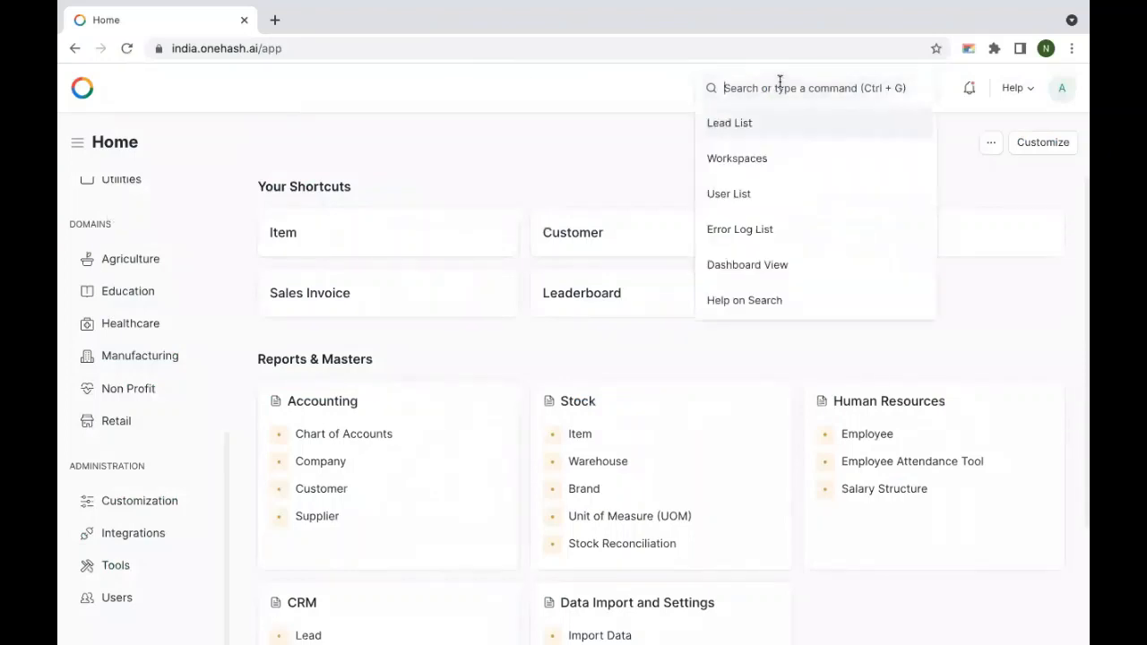
{"action": "type", "text": "data impo"}
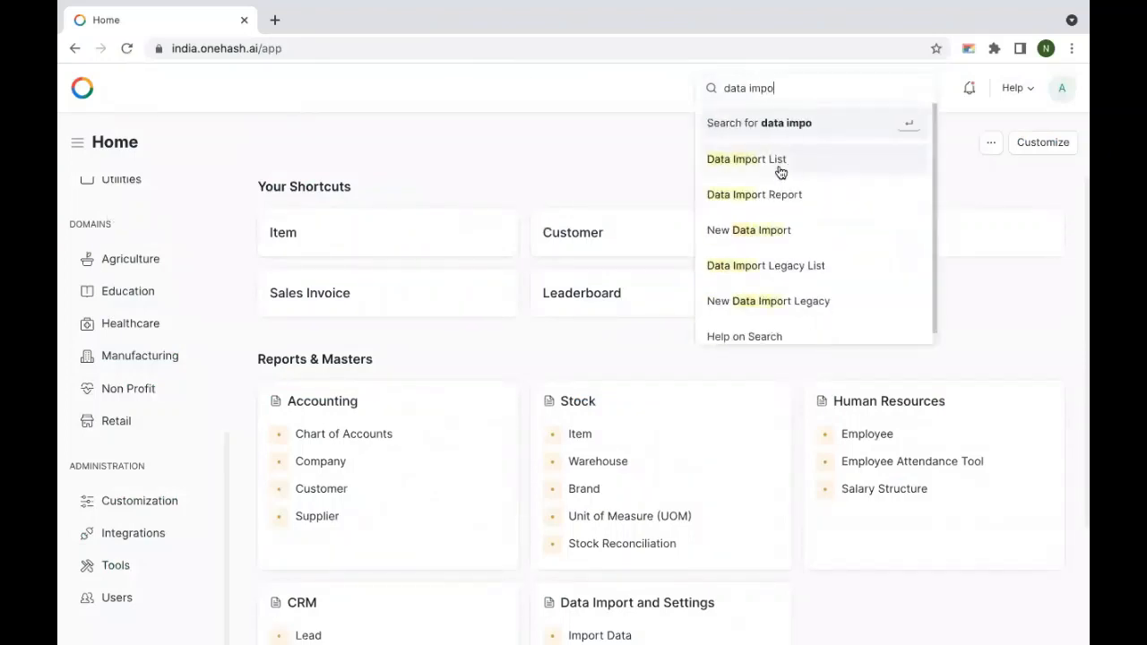
{"action": "left_click", "coordinate": [782, 167]}
{"action": "left_click", "coordinate": [403, 281]}
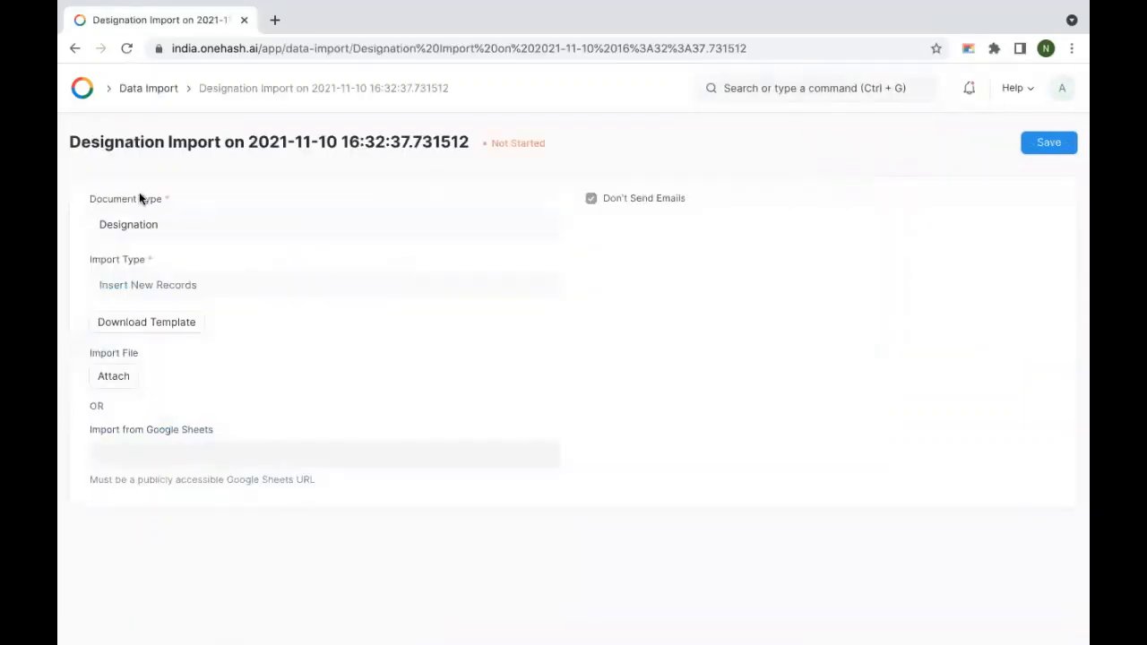
- Attach Designation.xlsx from Downloads to the import and start importing
{"action": "left_click", "coordinate": [114, 376]}
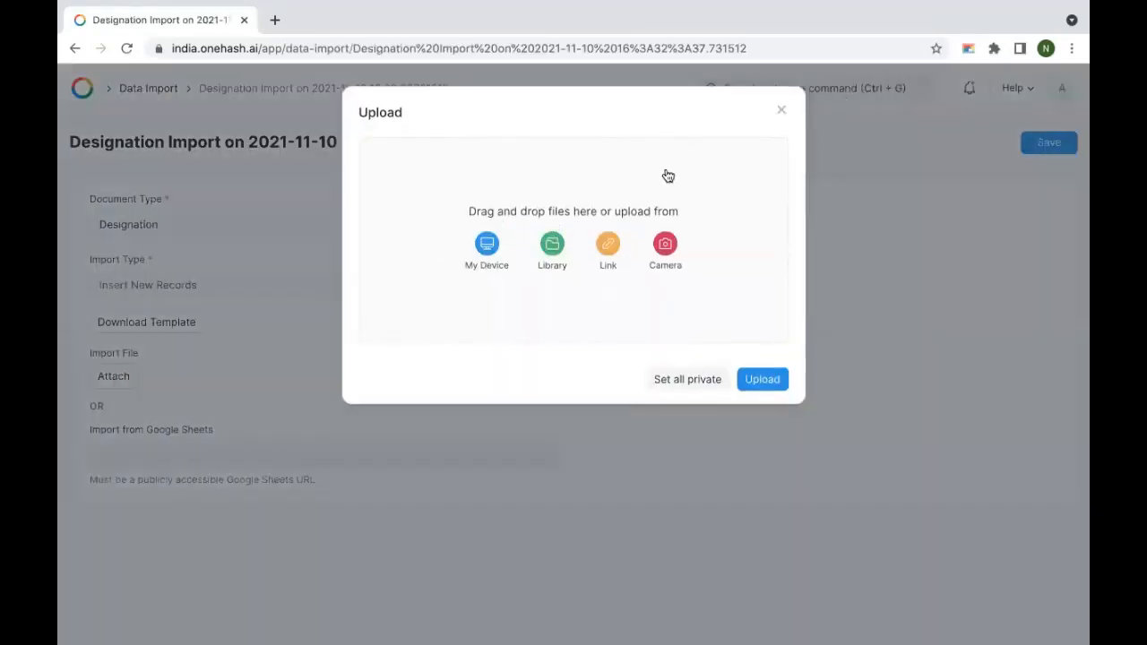
{"action": "left_click", "coordinate": [487, 246]}
{"action": "left_click", "coordinate": [202, 126]}
{"action": "left_click", "coordinate": [203, 148]}
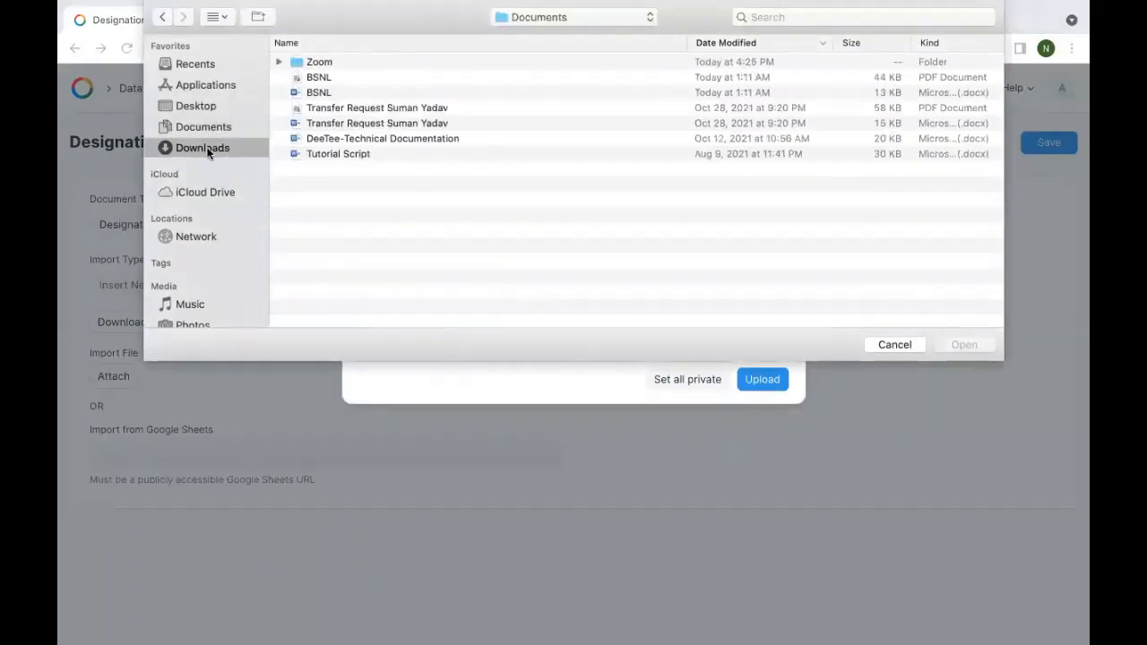
{"action": "left_click", "coordinate": [375, 60]}
{"action": "left_click", "coordinate": [965, 345]}
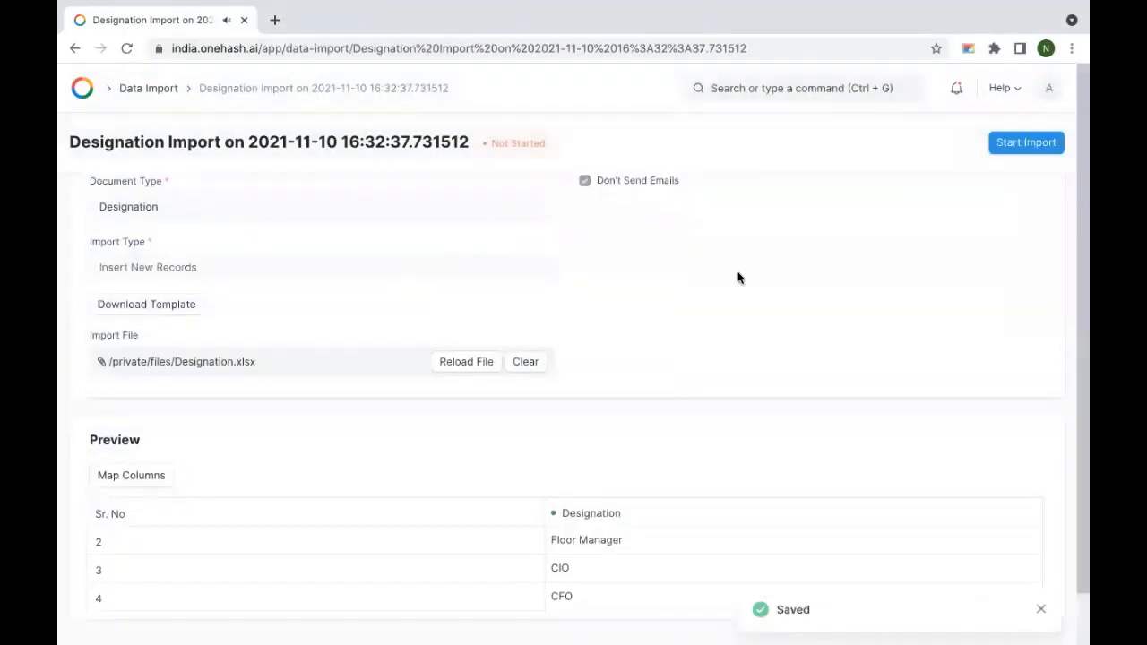
{"action": "scroll", "coordinate": [740, 278], "scroll_direction": "down", "scroll_amount": 1}
{"action": "left_click", "coordinate": [1027, 147]}
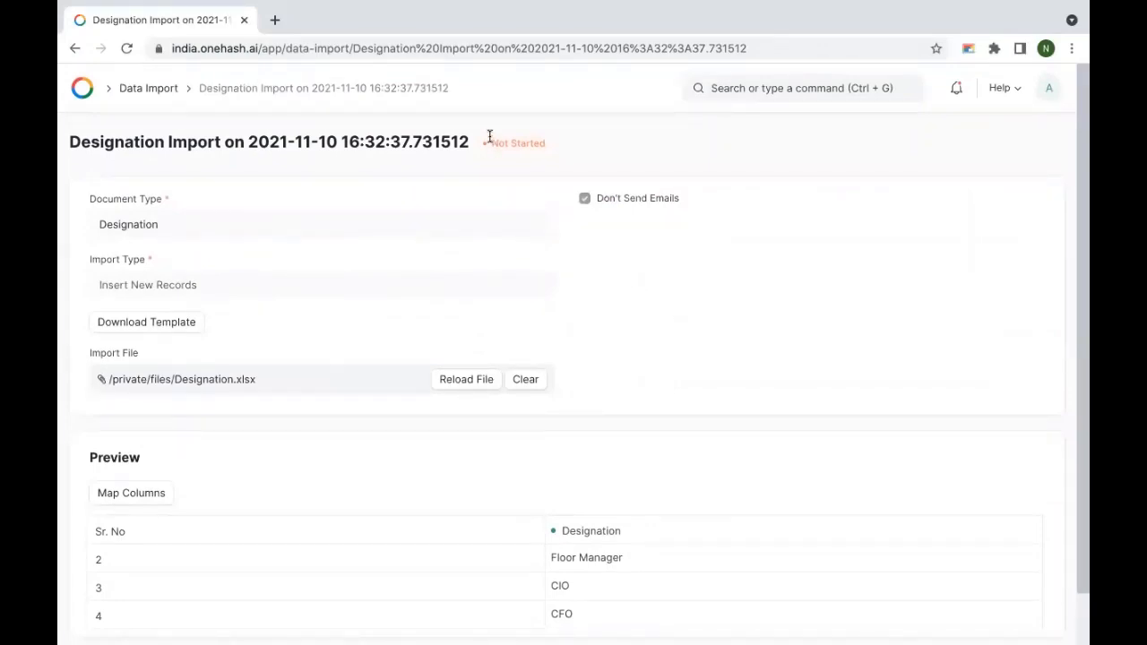
- Reload the import and confirm the Import Log shows Floor Manager, CIO and CFO with no failed rows
{"action": "key", "text": "ctrl+shift+r"}
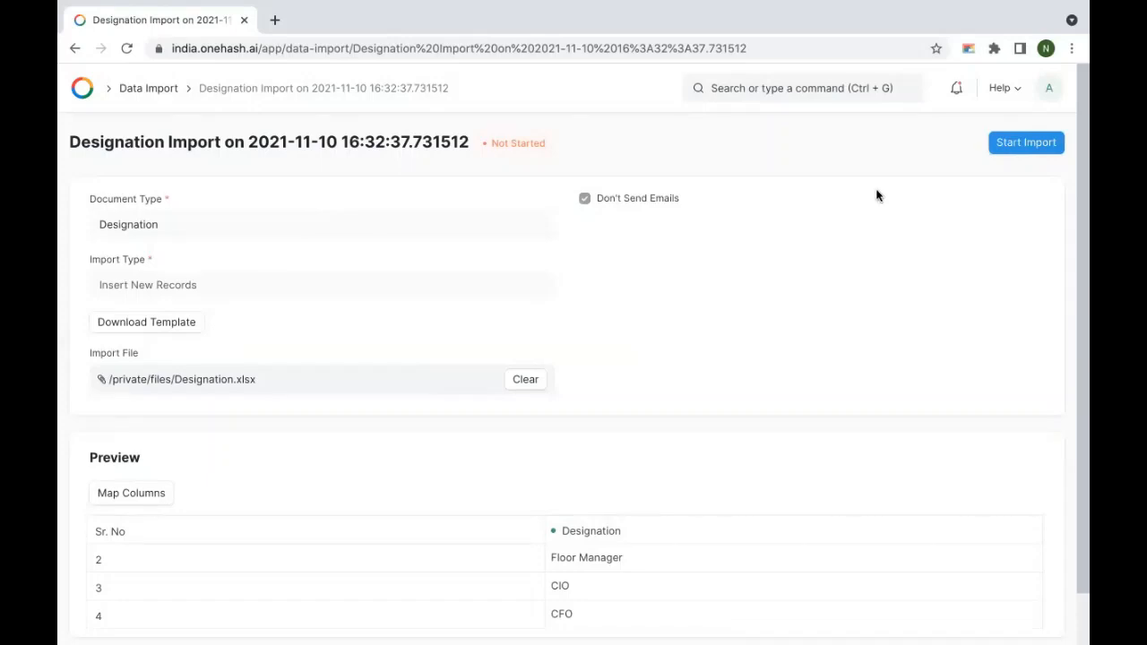
{"action": "scroll", "coordinate": [696, 299], "scroll_direction": "down", "scroll_amount": 1}
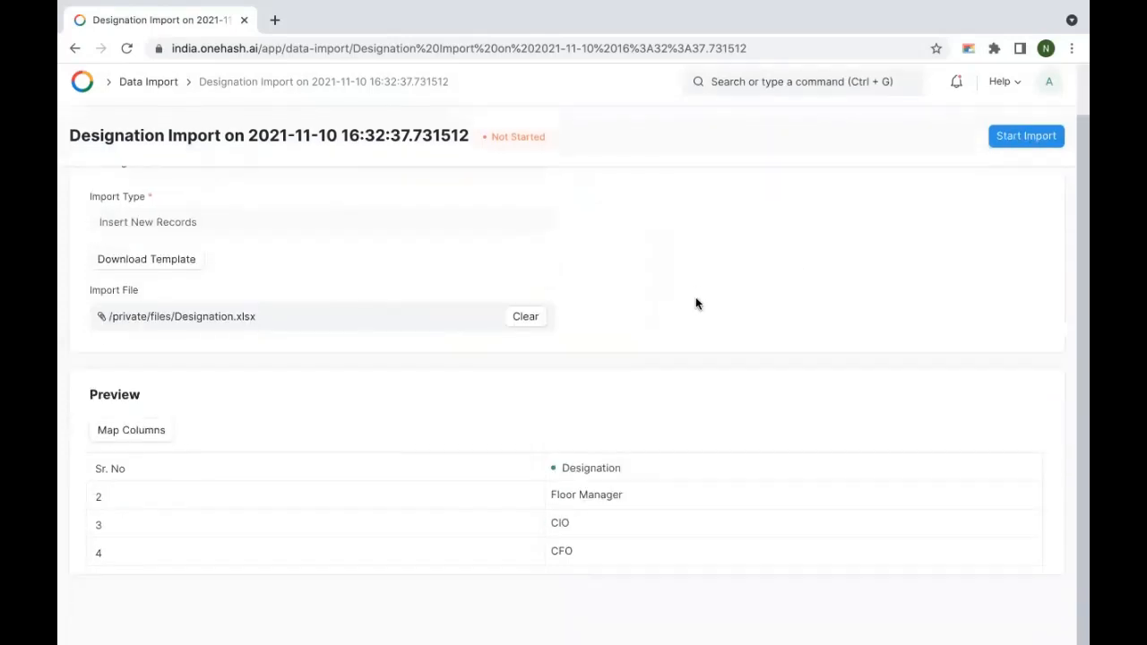
{"action": "scroll", "coordinate": [628, 333], "scroll_direction": "up", "scroll_amount": 1}
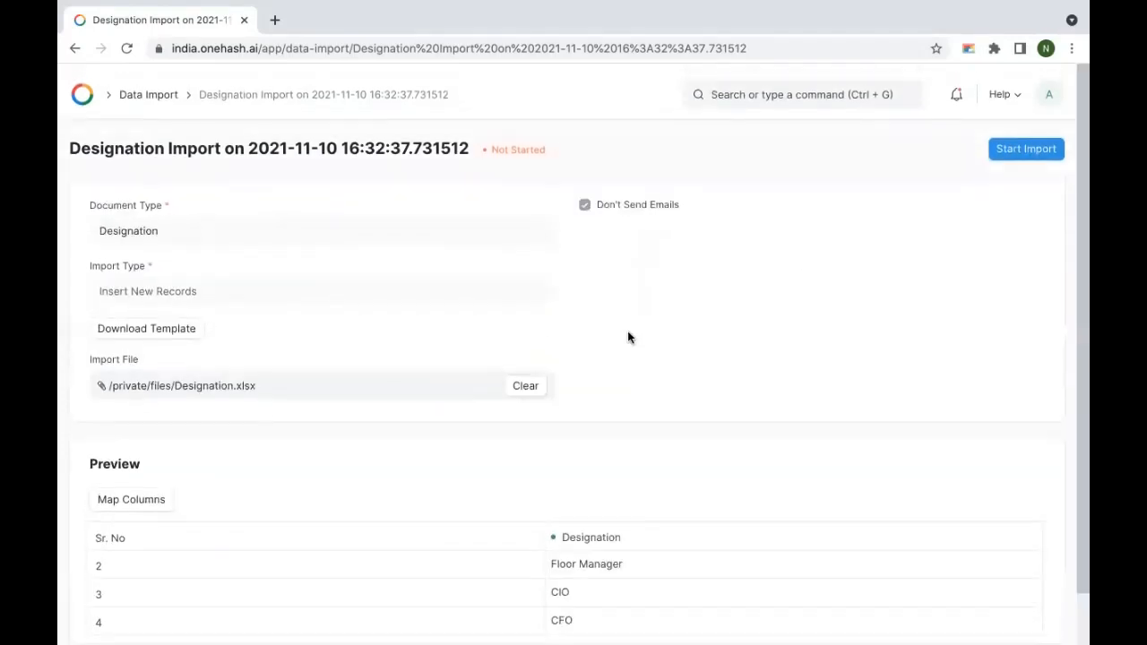
{"action": "scroll", "coordinate": [628, 333], "scroll_direction": "down", "scroll_amount": 1}
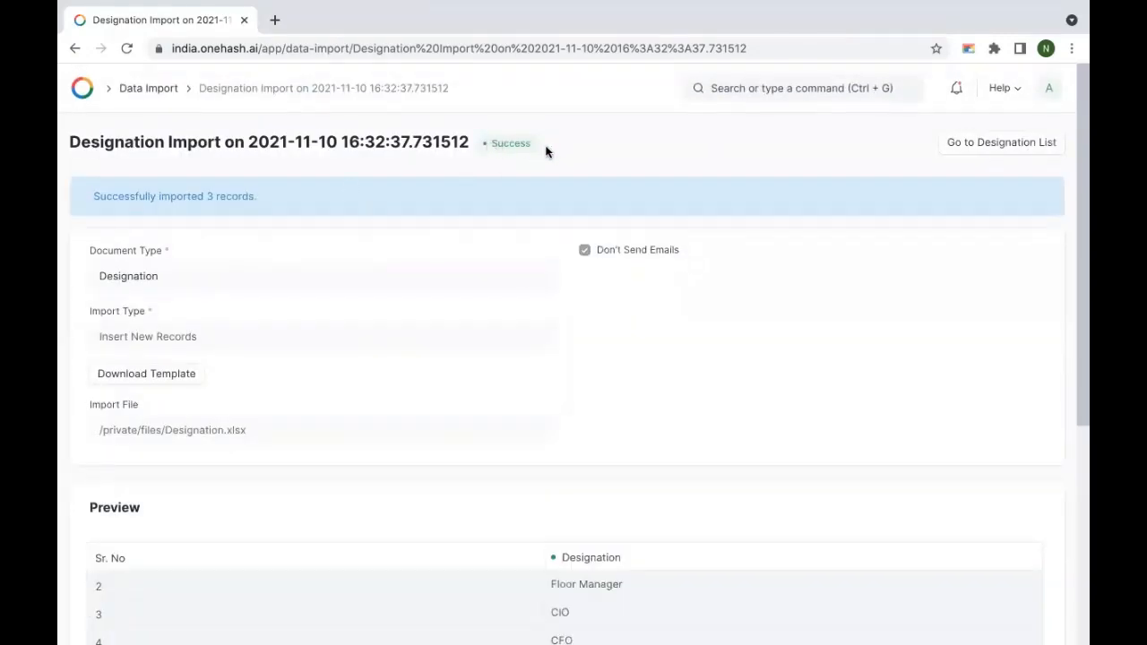
{"action": "scroll", "coordinate": [368, 272], "scroll_direction": "down", "scroll_amount": 2}
{"action": "scroll", "coordinate": [599, 394], "scroll_direction": "down", "scroll_amount": 1}
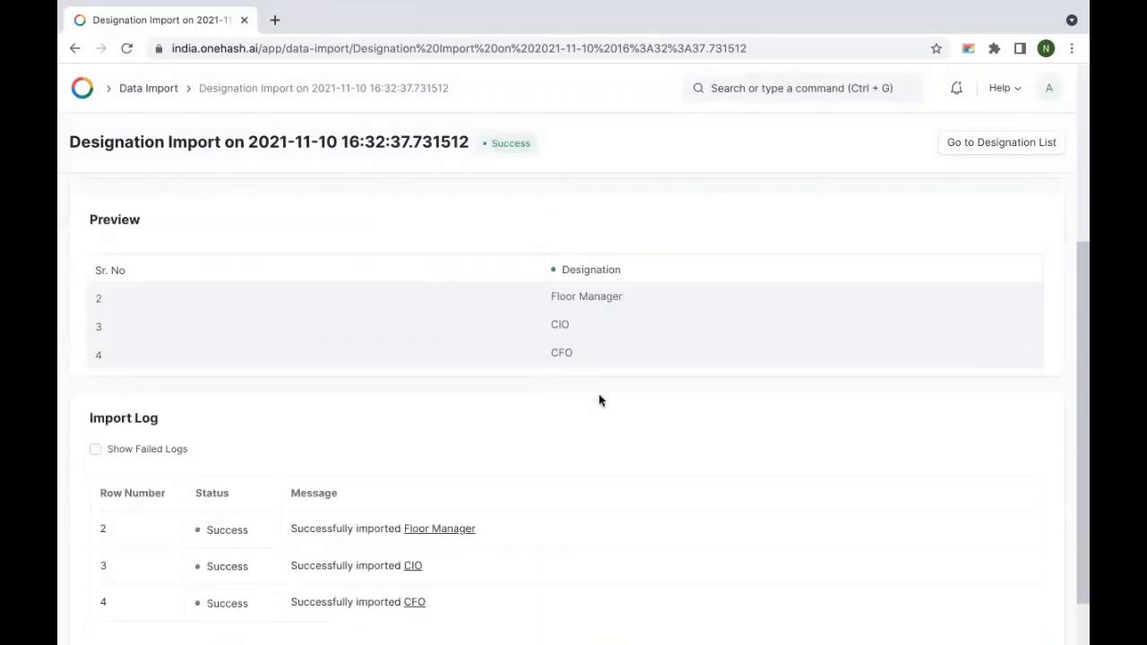
{"action": "scroll", "coordinate": [599, 394], "scroll_direction": "down", "scroll_amount": 1}
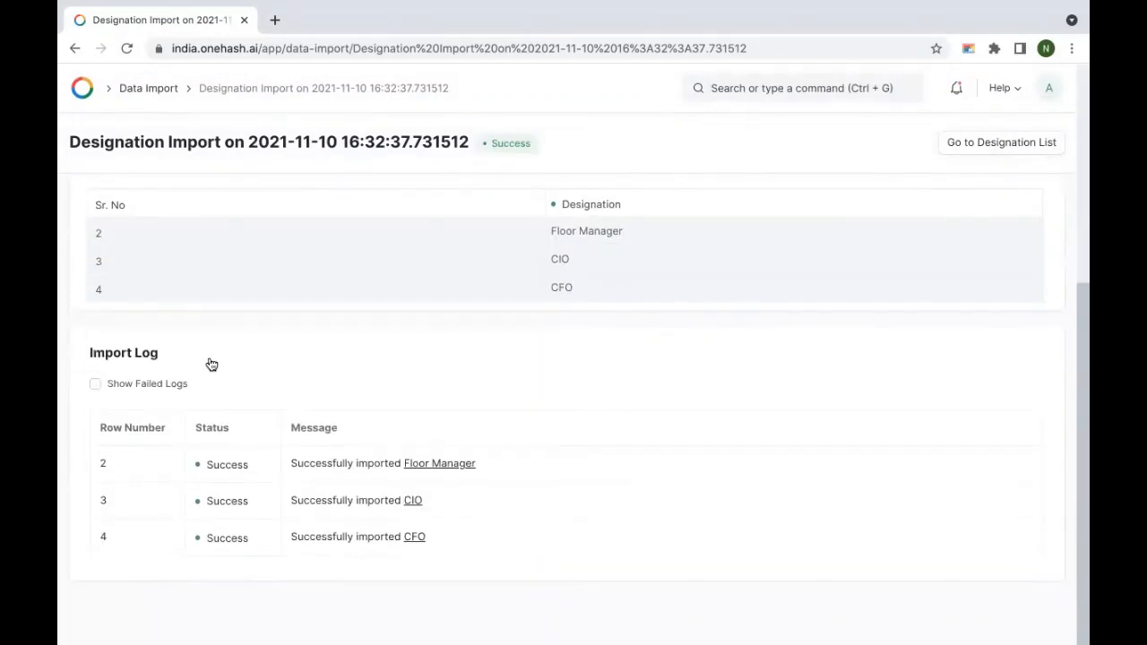
{"action": "left_click", "coordinate": [118, 388]}
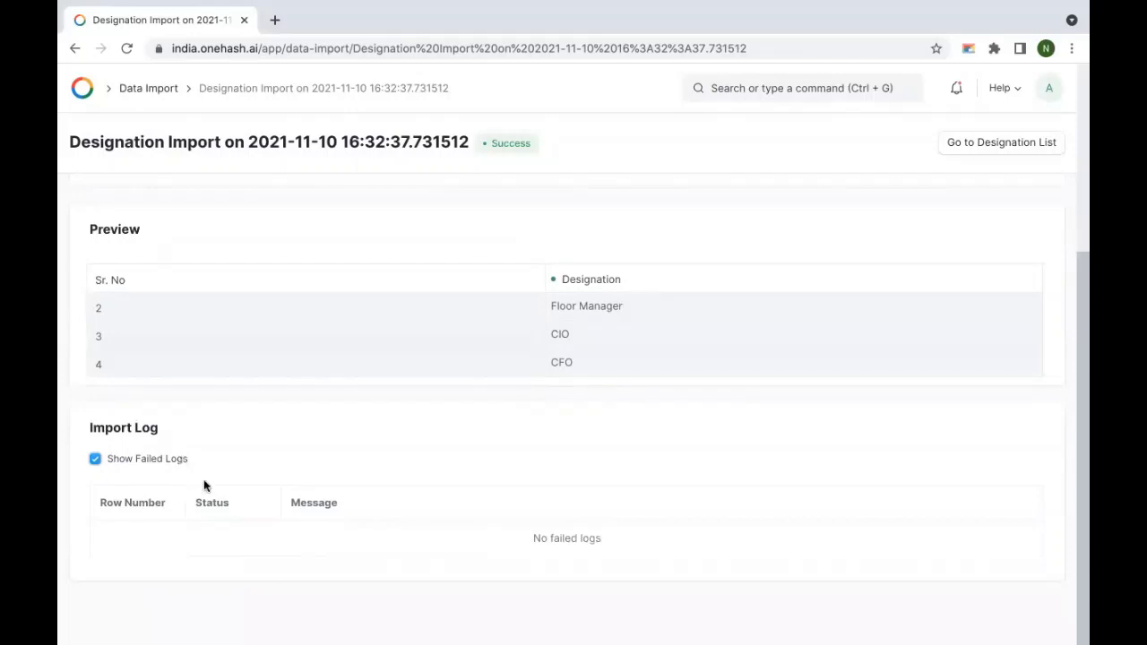
{"action": "left_click", "coordinate": [137, 461]}
{"action": "scroll", "coordinate": [645, 405], "scroll_direction": "up", "scroll_amount": 4}
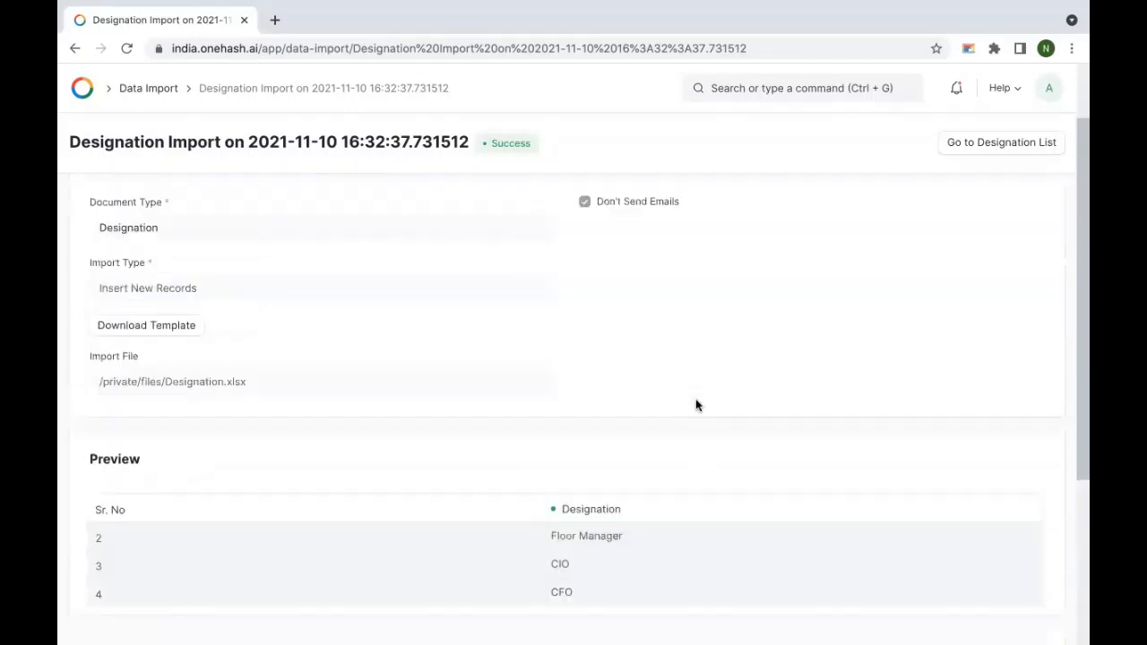
- Create and save a new Data Import for Employee Grade that inserts new records
{"action": "left_click", "coordinate": [74, 50]}
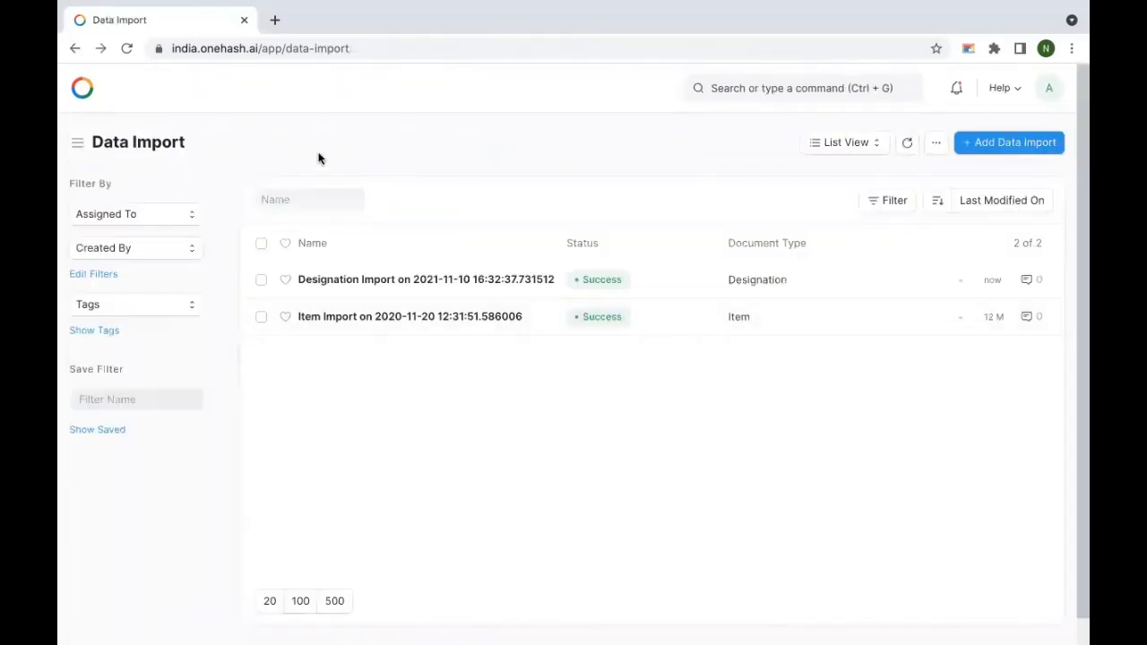
{"action": "left_click", "coordinate": [1045, 142]}
{"action": "left_click", "coordinate": [297, 226]}
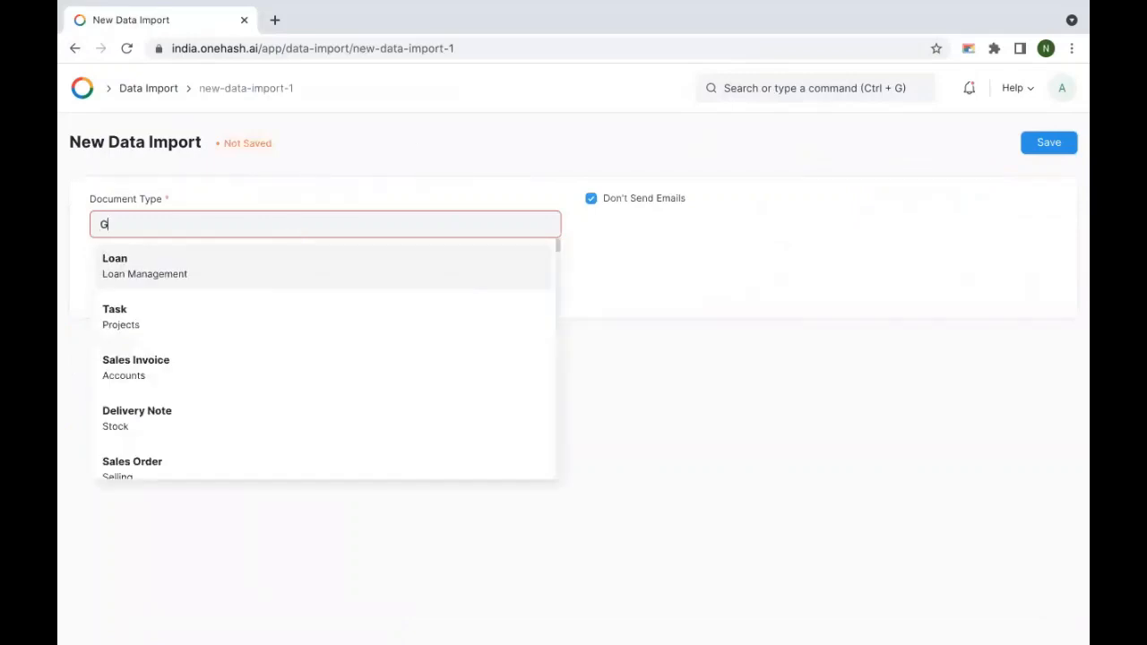
{"action": "type", "text": "Grade"}
{"action": "left_click", "coordinate": [290, 264]}
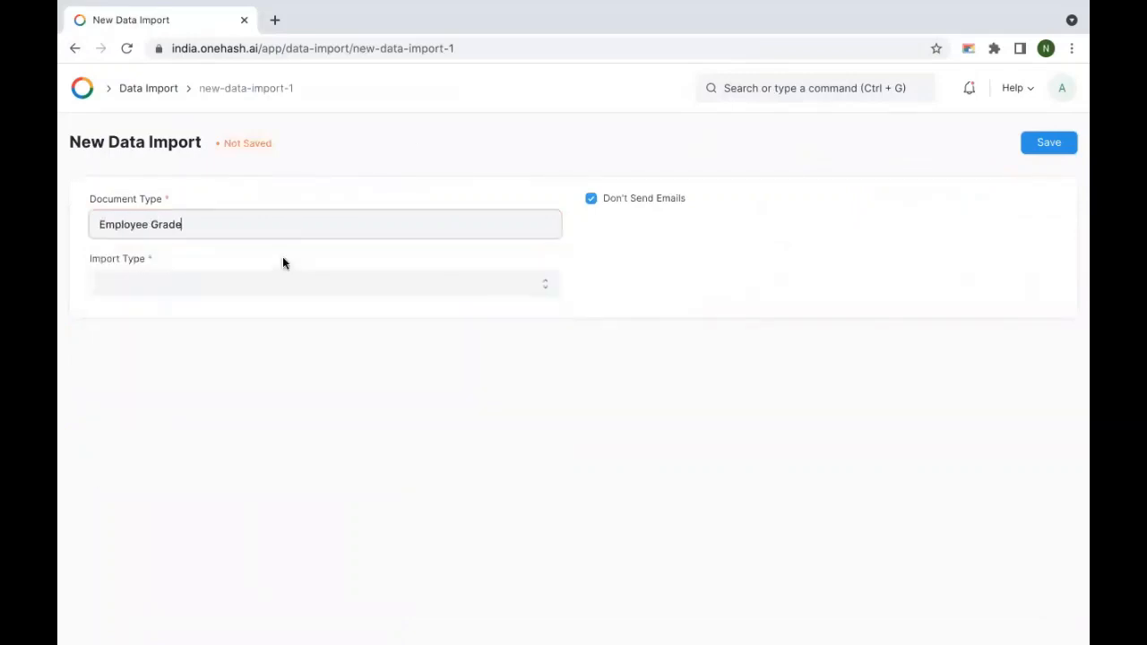
{"action": "left_click", "coordinate": [297, 281]}
{"action": "left_click", "coordinate": [259, 295]}
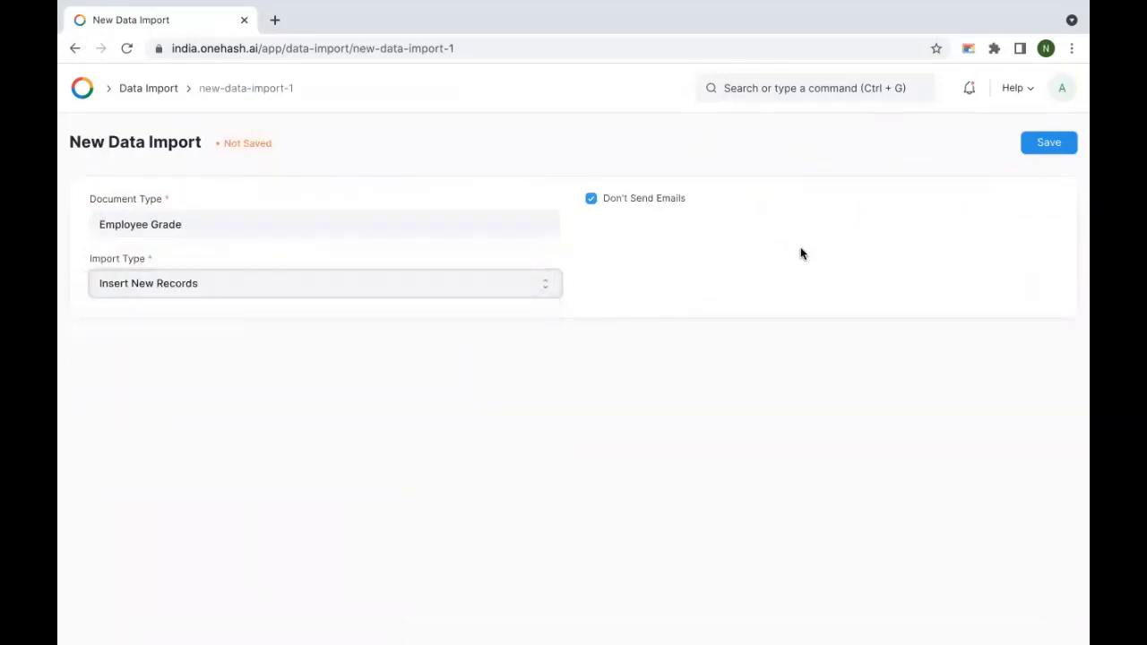
{"action": "left_click", "coordinate": [1045, 141]}
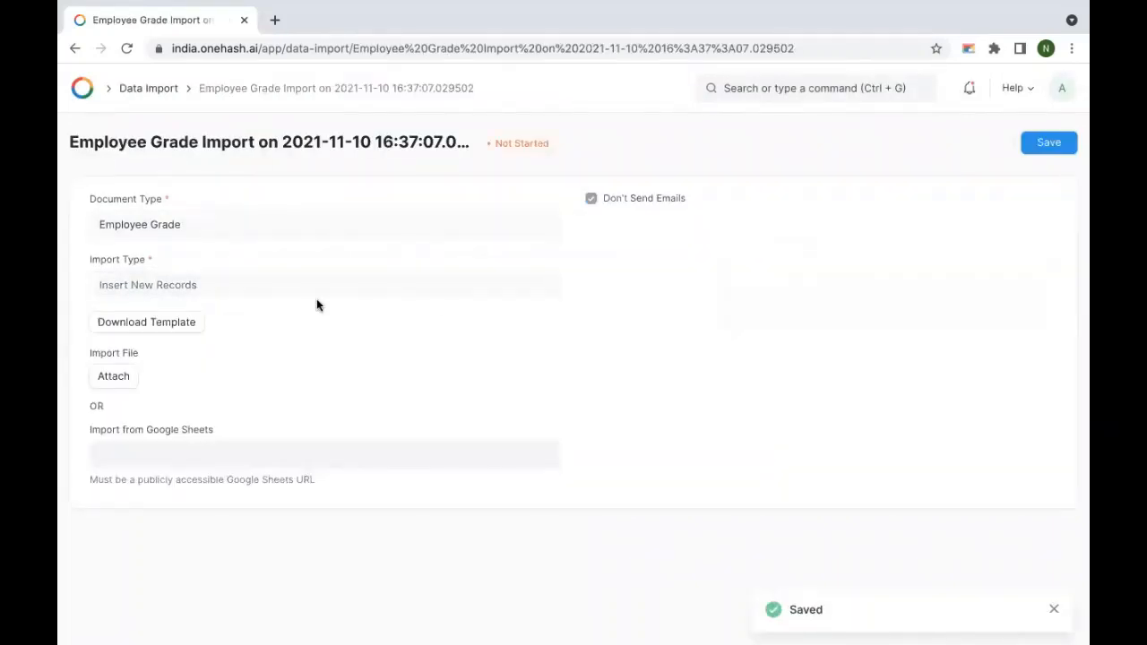
- Download and open the Employee_Grade import template
{"action": "left_click", "coordinate": [147, 325]}
{"action": "left_click", "coordinate": [136, 634]}
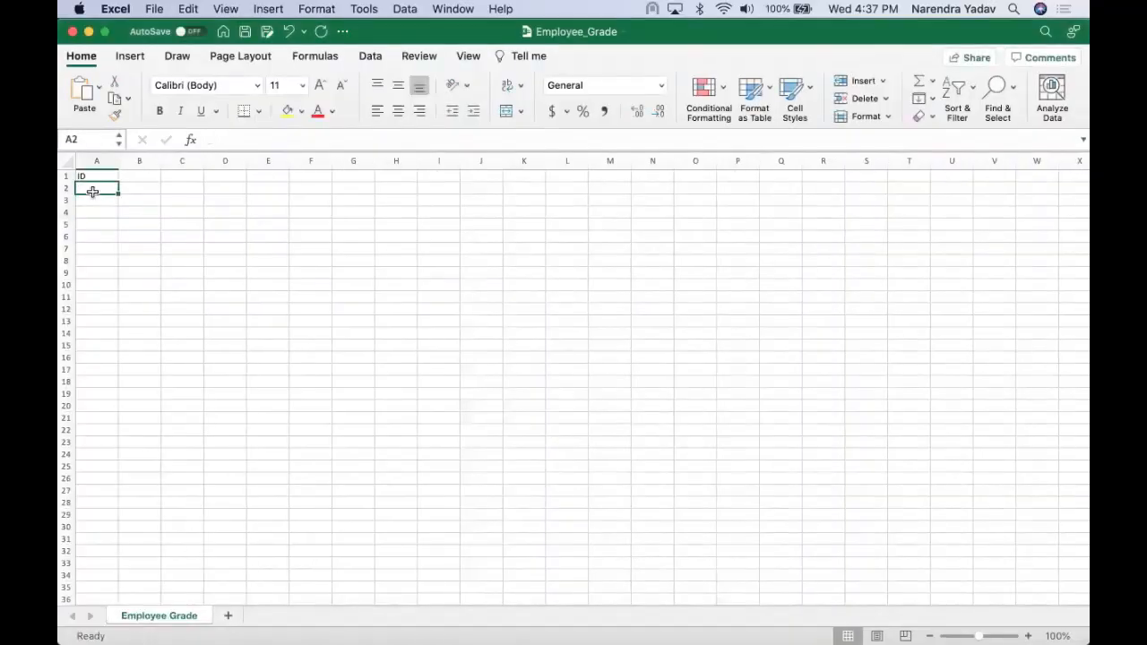
{"action": "type", "text": "D E F G H I"}
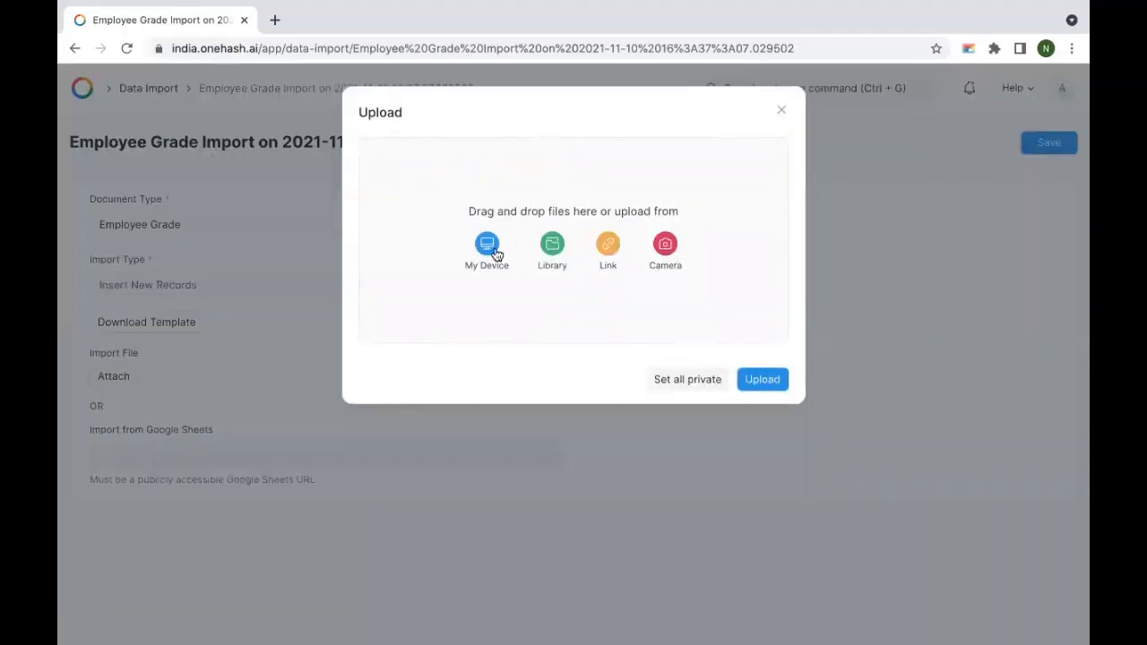
{"action": "left_click", "coordinate": [489, 248]}
- Upload Employee_Grade.xlsx from the computer as the import file and start the import
{"action": "left_click", "coordinate": [349, 62]}
{"action": "left_click", "coordinate": [968, 344]}
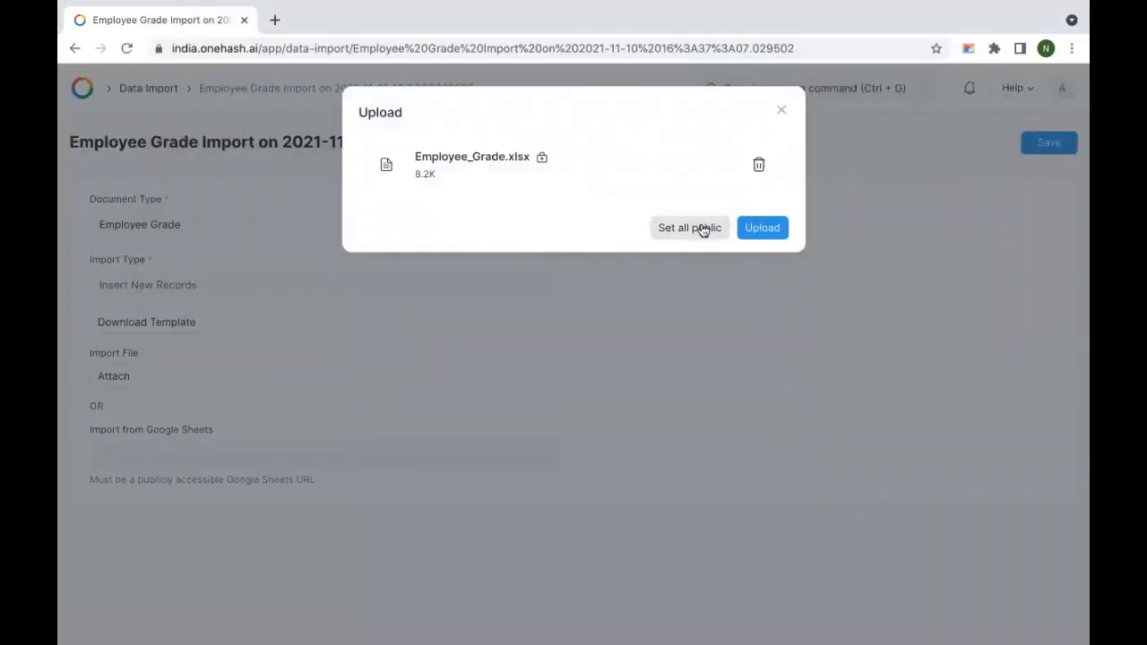
{"action": "left_click", "coordinate": [750, 230]}
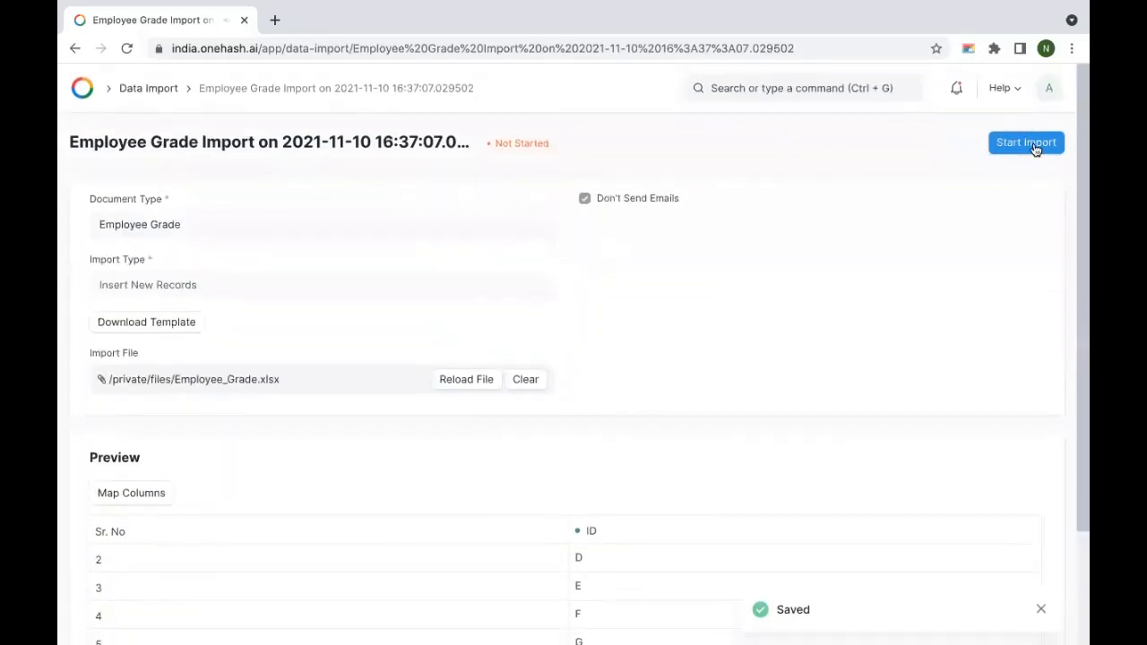
{"action": "left_click", "coordinate": [1034, 146]}
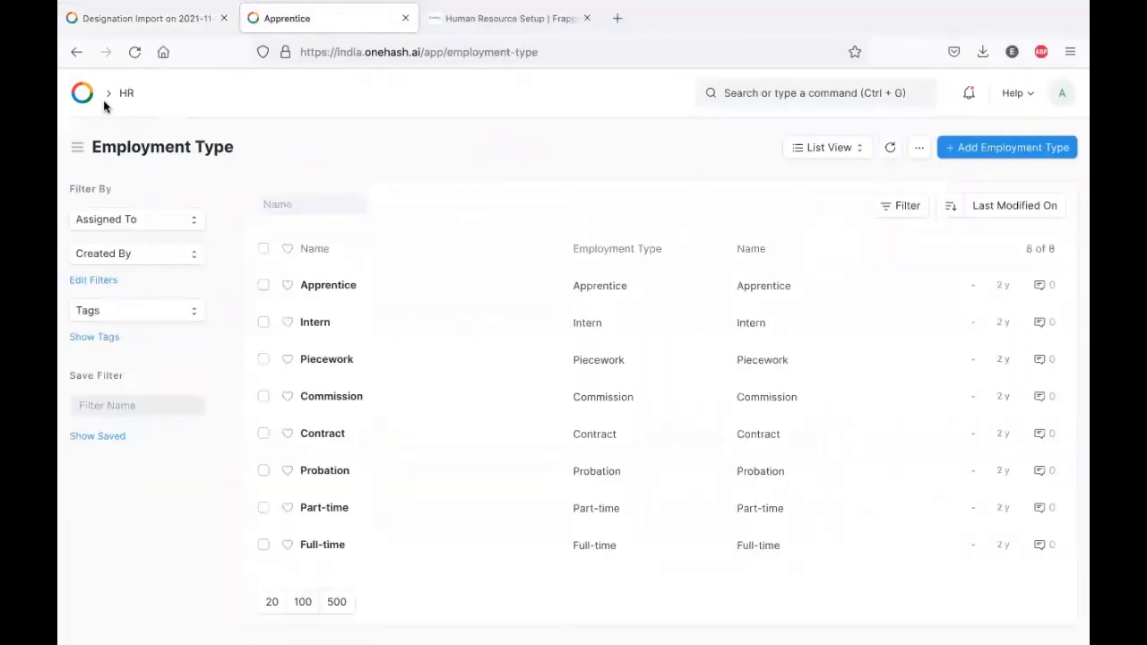
{"action": "left_click", "coordinate": [94, 99]}
- Open the HR workspace's Employee Group form, then return to HR without creating a group
{"action": "left_click", "coordinate": [109, 419]}
{"action": "scroll", "coordinate": [413, 376], "scroll_direction": "down", "scroll_amount": 1}
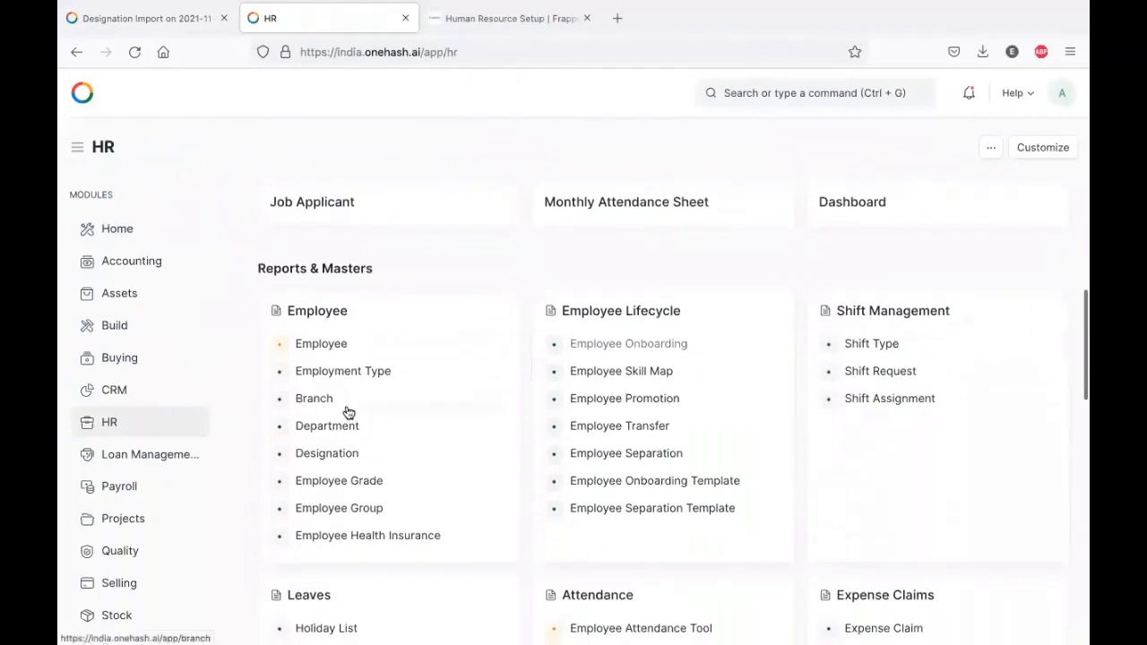
{"action": "left_click", "coordinate": [393, 514]}
{"action": "left_click", "coordinate": [639, 440]}
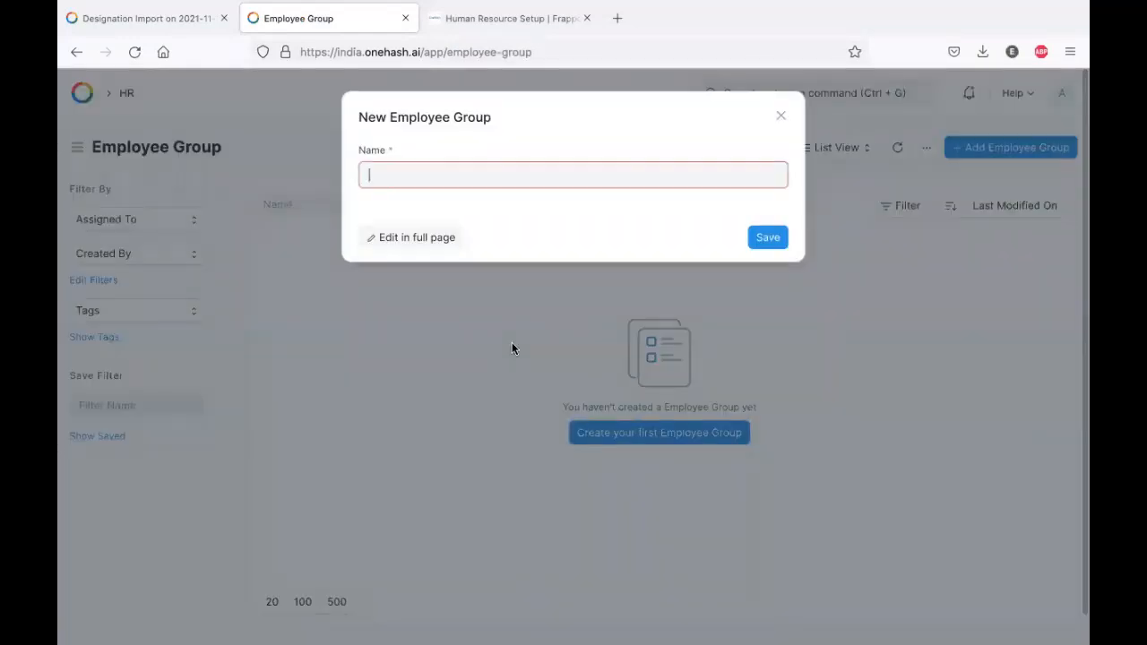
{"action": "left_click", "coordinate": [403, 246]}
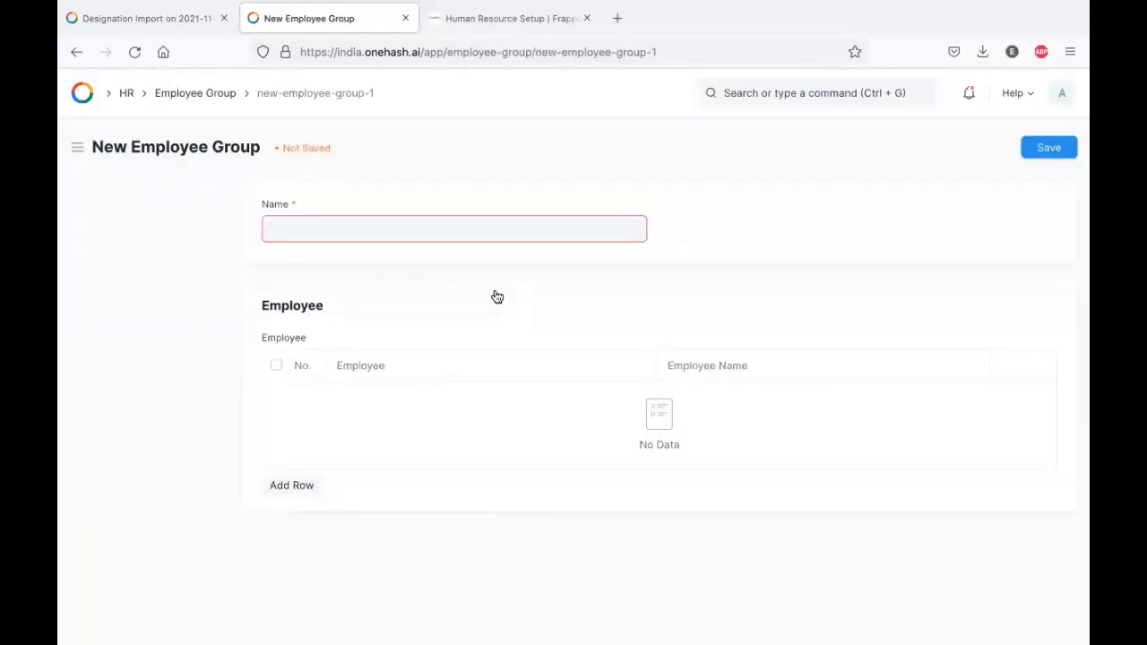
{"action": "left_click", "coordinate": [75, 51]}
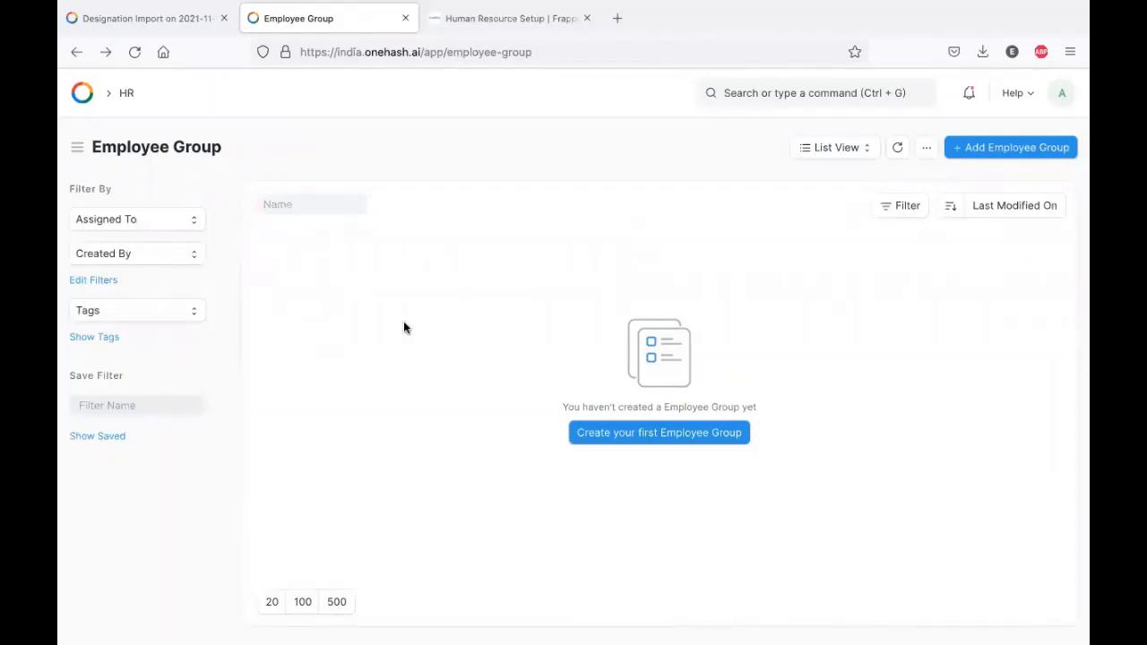
{"action": "left_click", "coordinate": [76, 52]}
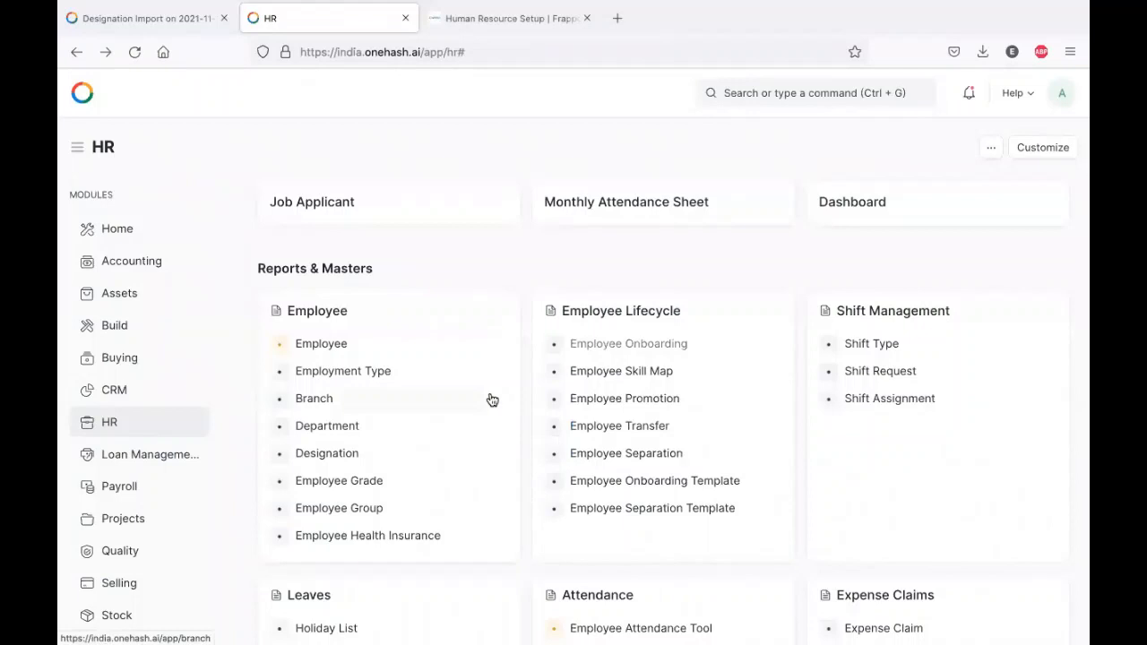
- Save a new Employee Health Insurance record named 'ICICI Lambord', then go back to HR
{"action": "left_click", "coordinate": [354, 538]}
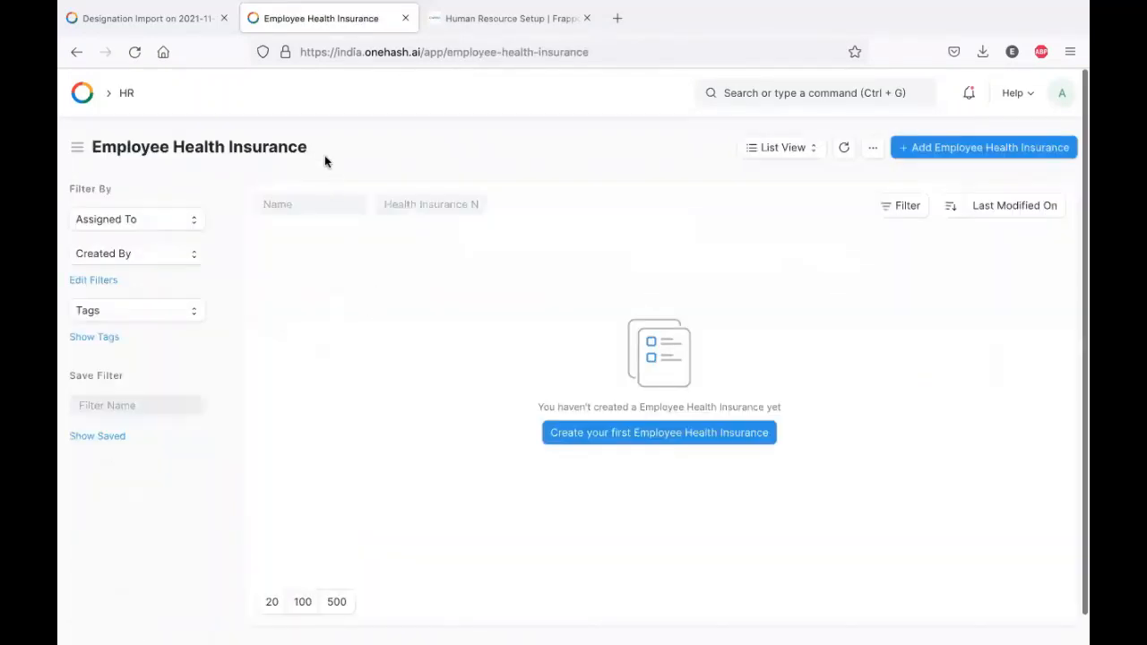
{"action": "left_click", "coordinate": [669, 437]}
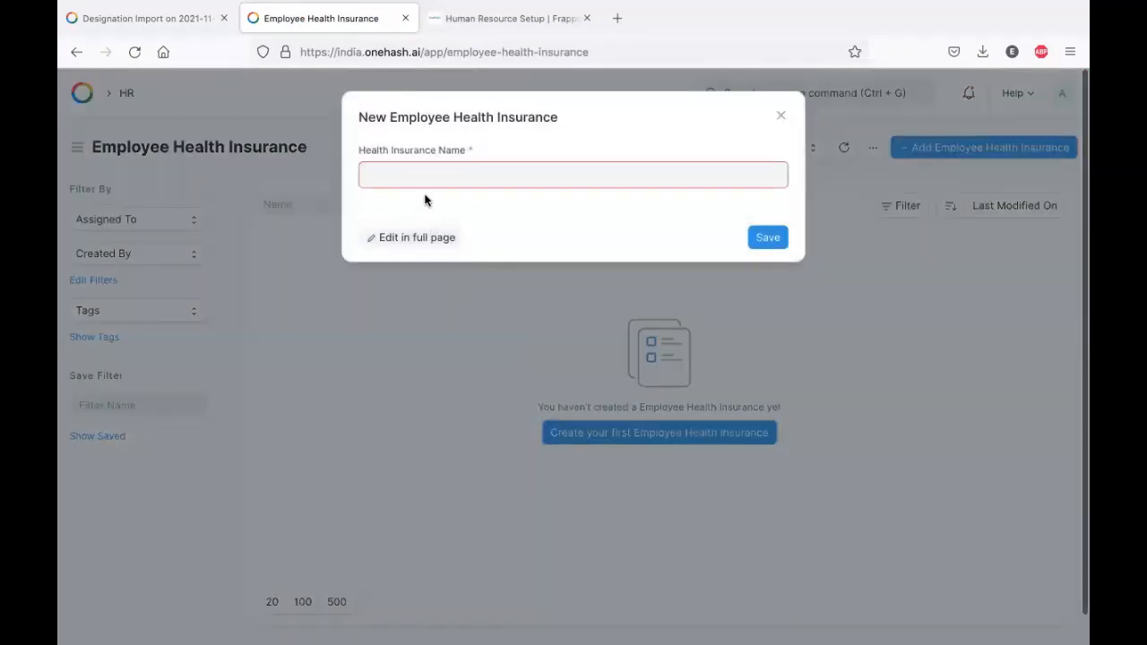
{"action": "left_click", "coordinate": [416, 241]}
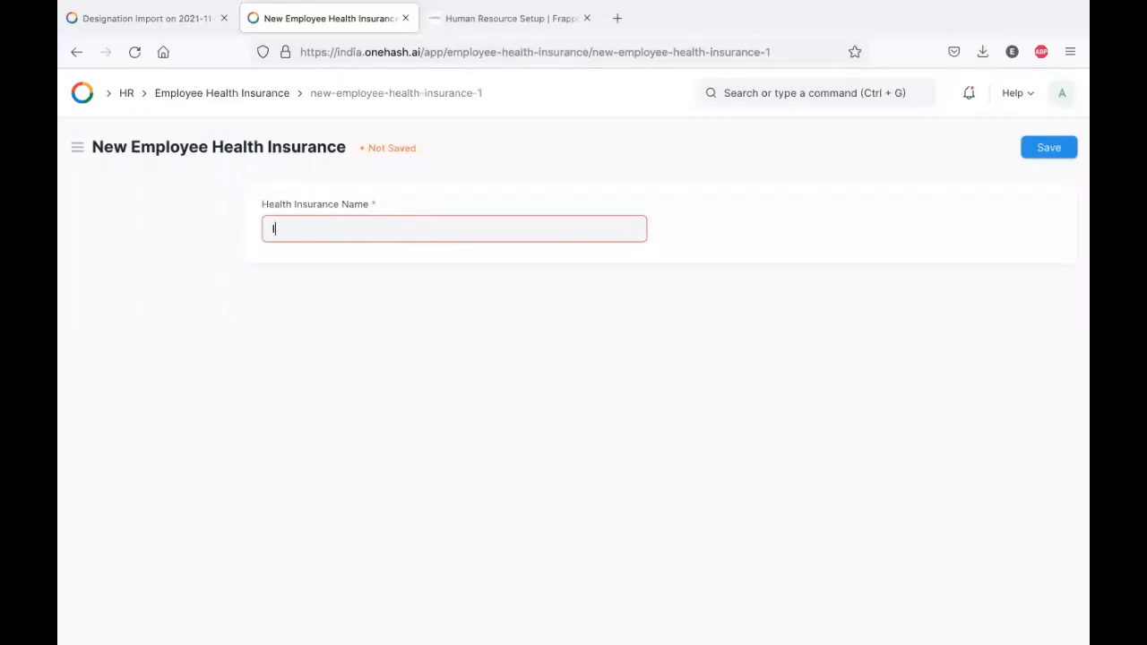
{"action": "type", "text": "ICICI Lambord"}
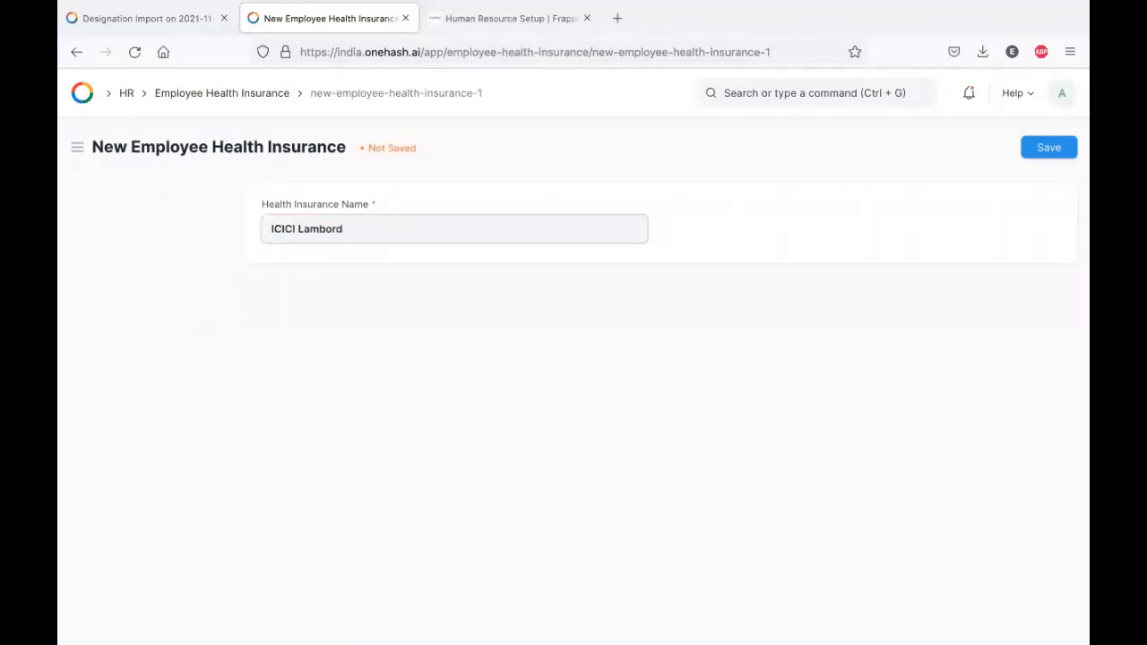
{"action": "left_click", "coordinate": [1043, 149]}
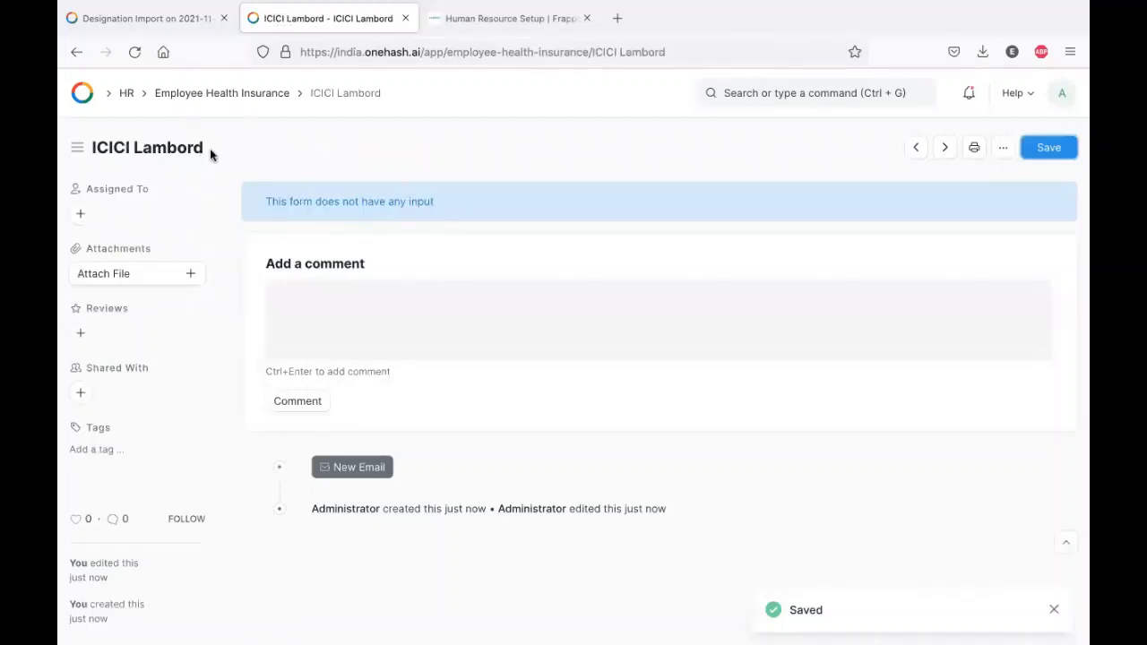
{"action": "left_click", "coordinate": [75, 54]}
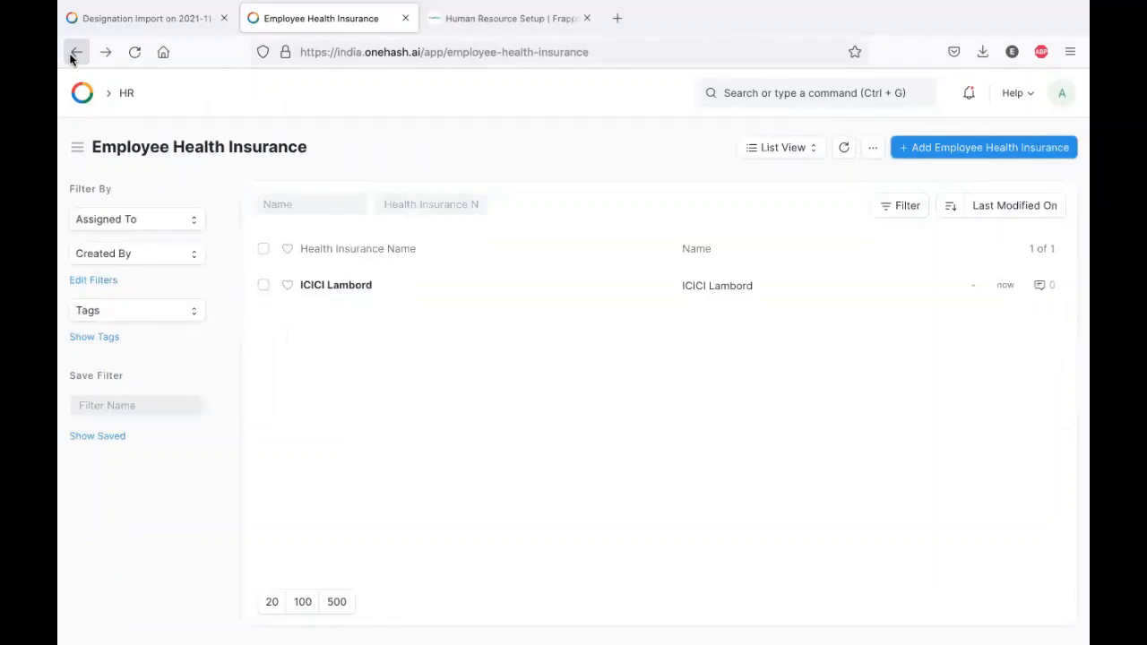
{"action": "left_click", "coordinate": [75, 54]}
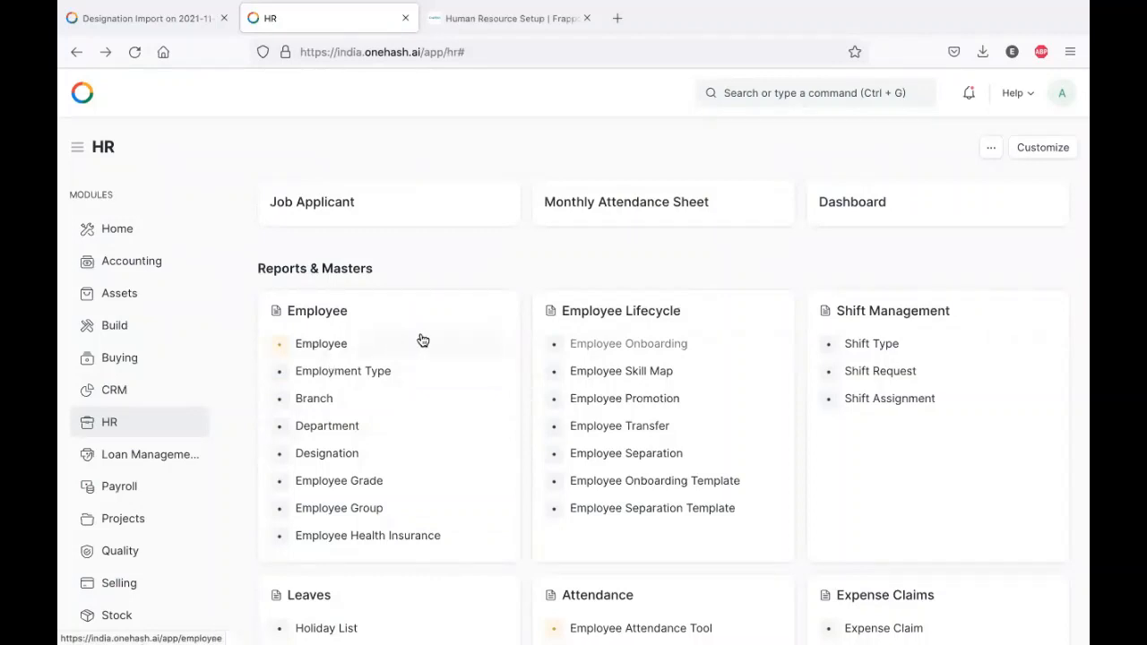
- Clear the Employee list filter and start a new employee with company ABC LTD
{"action": "left_click", "coordinate": [337, 343]}
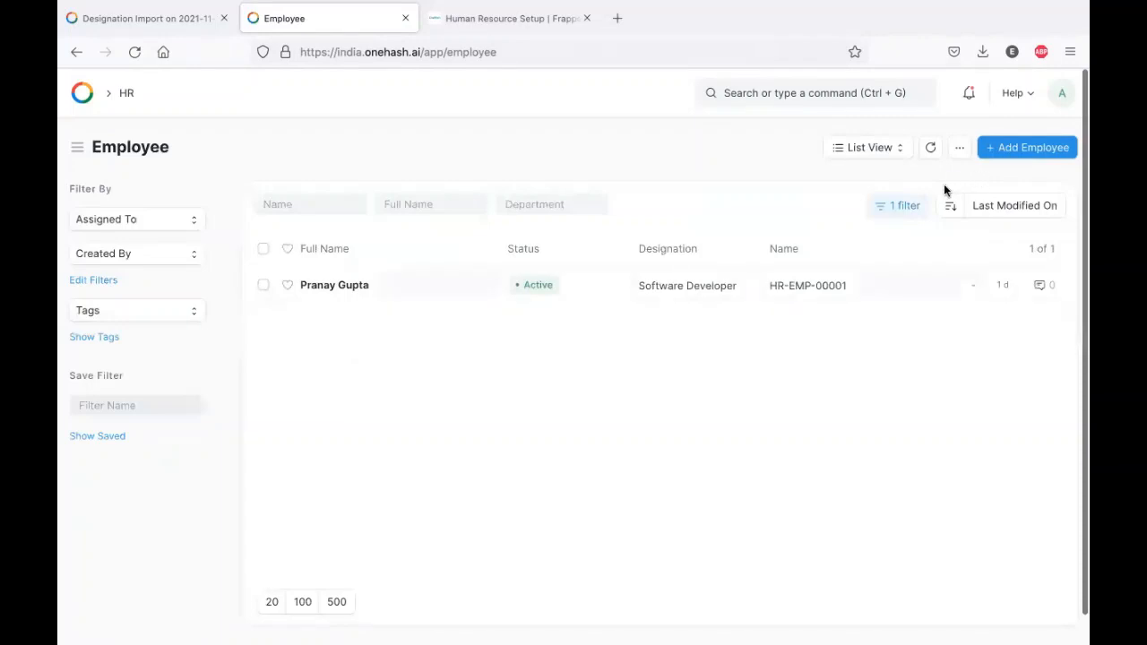
{"action": "left_click", "coordinate": [902, 207]}
{"action": "left_click", "coordinate": [887, 298]}
{"action": "left_click", "coordinate": [1045, 149]}
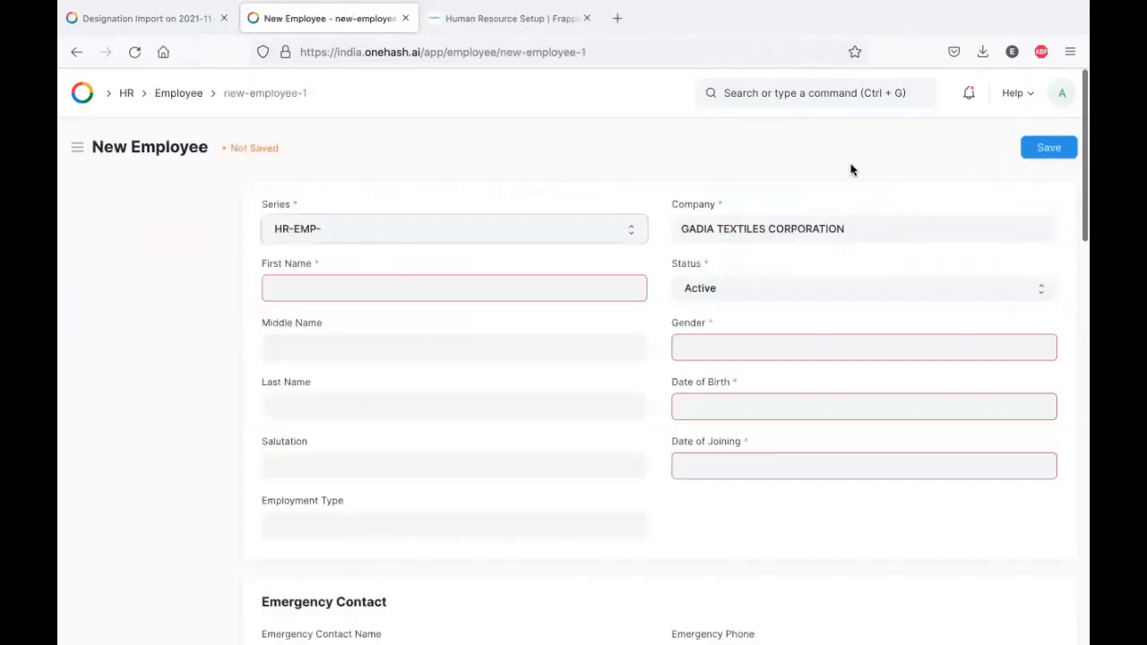
{"action": "triple_click", "coordinate": [880, 230]}
{"action": "key", "text": "BackSpace"}
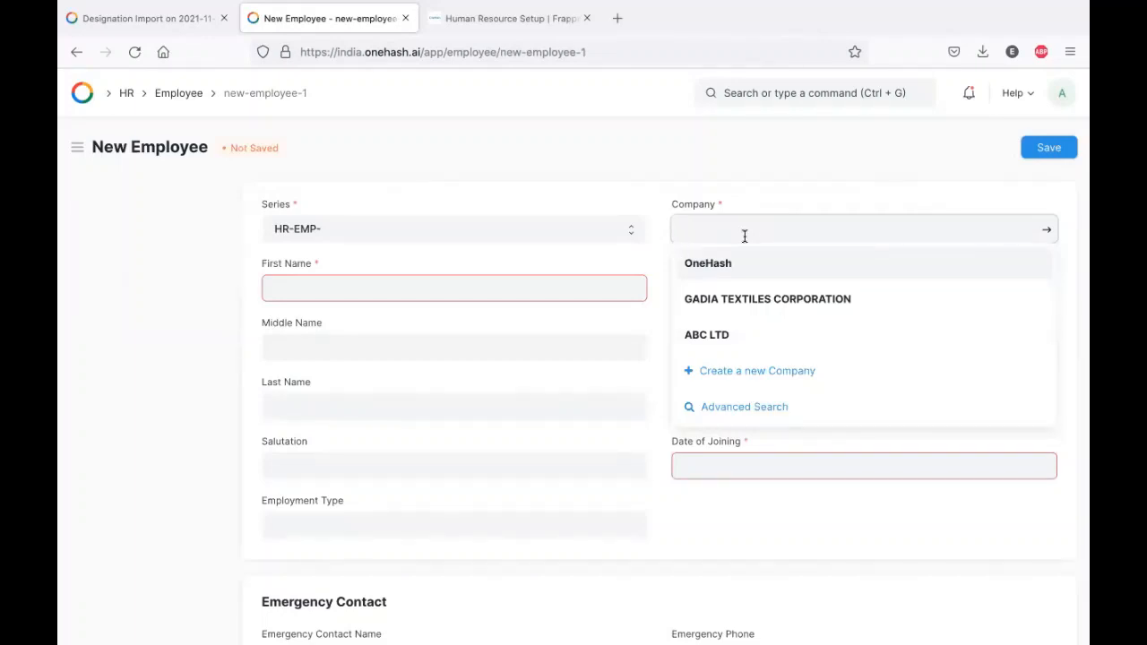
{"action": "left_click", "coordinate": [726, 333]}
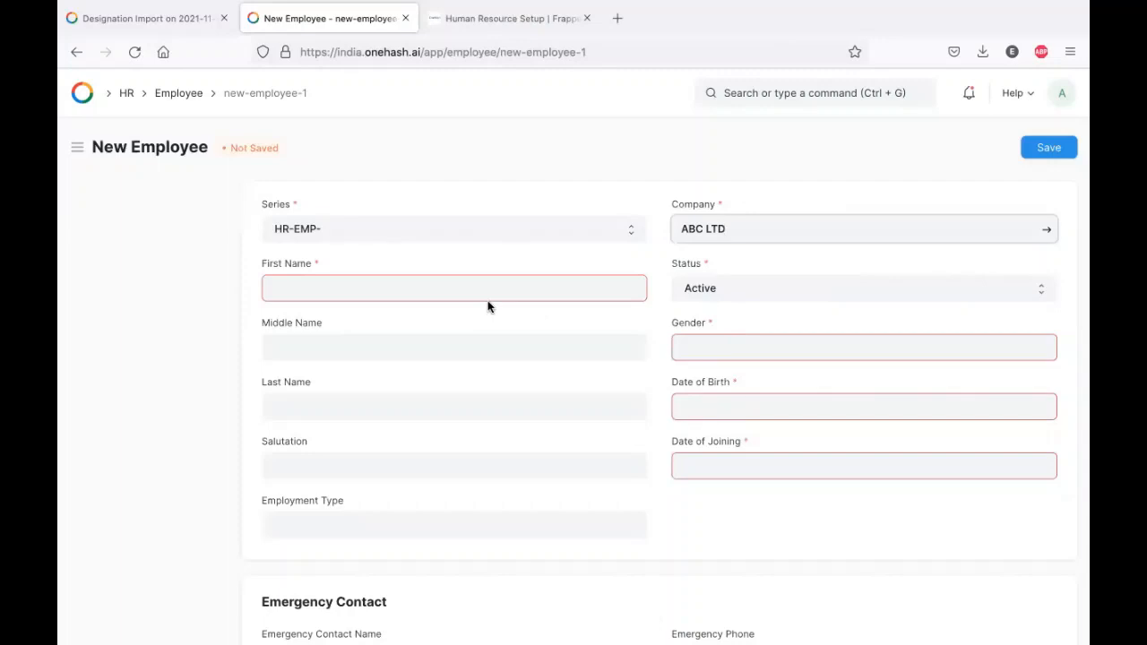
- Enter the employee's first and last name and set the salutation to Mr
{"action": "left_click", "coordinate": [422, 283]}
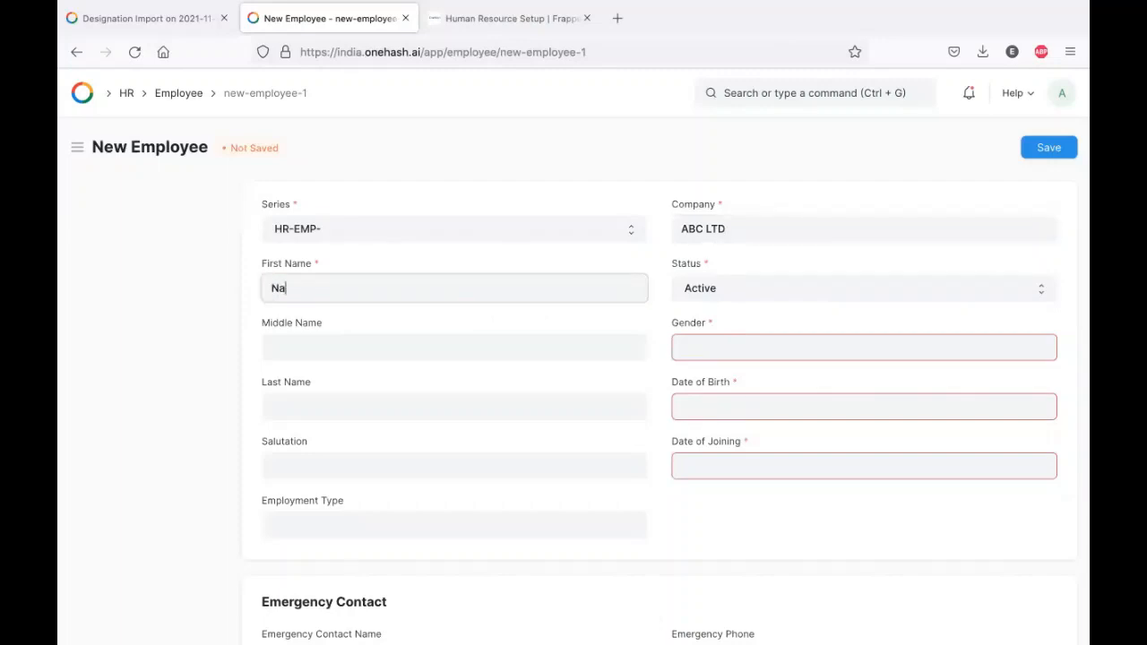
{"action": "scroll", "coordinate": [581, 332], "scroll_direction": "down", "scroll_amount": 1}
{"action": "key", "text": "BackSpace"}
{"action": "key", "text": "BackSpace"}
{"action": "key", "text": "BackSpace"}
{"action": "key", "text": "BackSpace"}
{"action": "key", "text": "BackSpace"}
{"action": "key", "text": "BackSpace"}
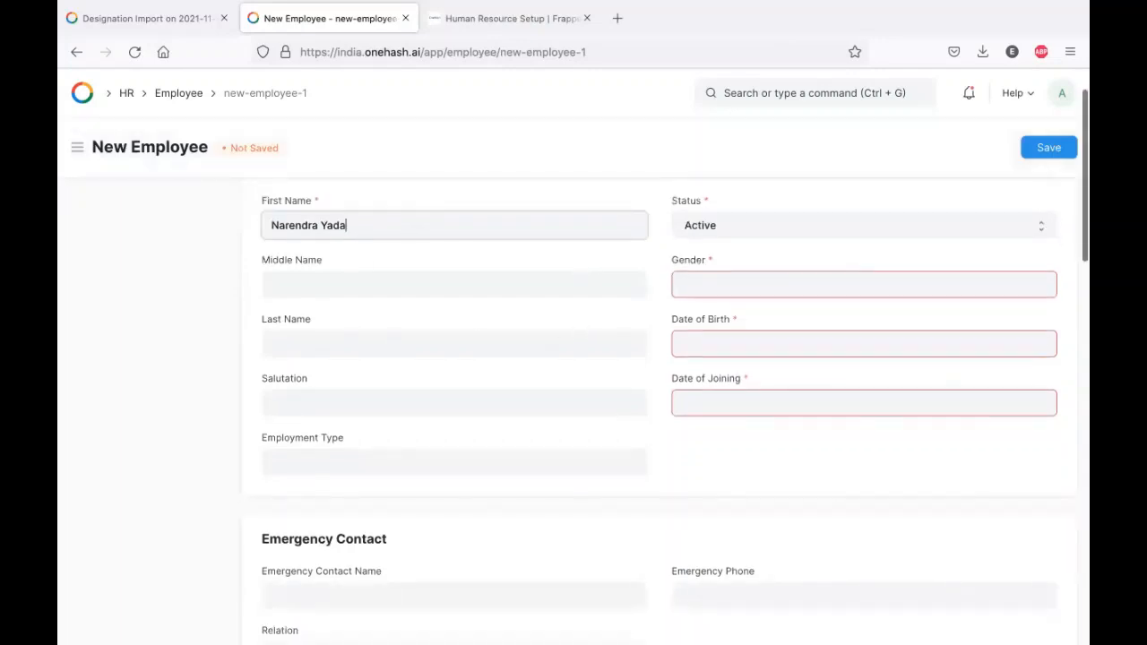
{"action": "left_click", "coordinate": [336, 339]}
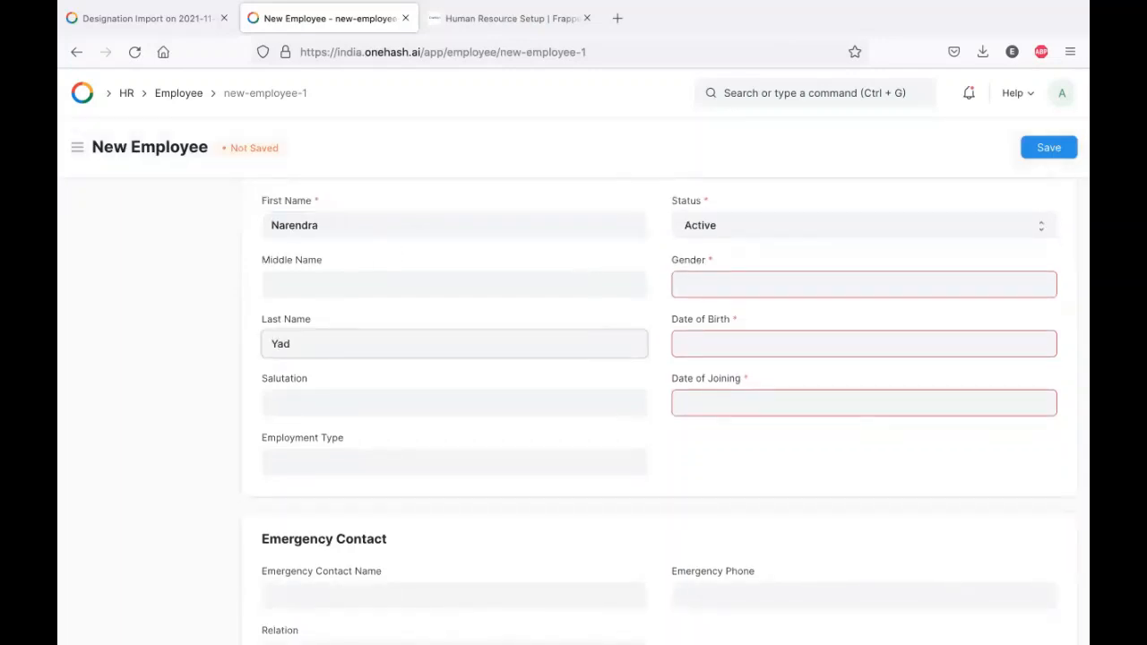
{"action": "left_click", "coordinate": [520, 400]}
{"action": "type", "text": "Mr"}
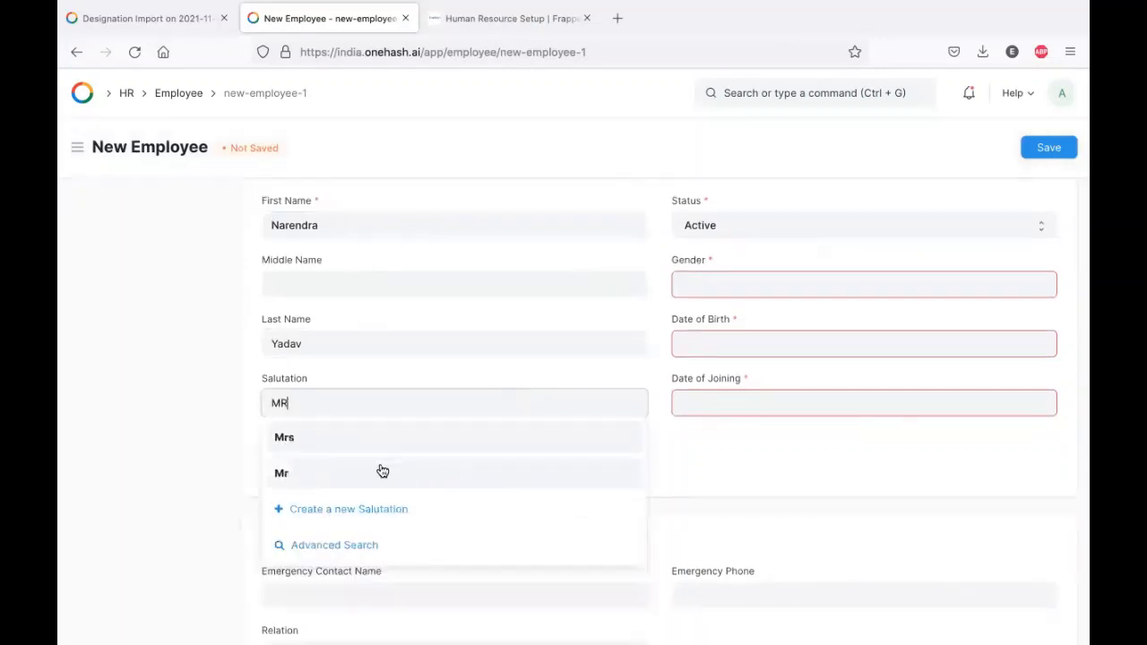
{"action": "left_click", "coordinate": [379, 471]}
{"action": "scroll", "coordinate": [641, 269], "scroll_direction": "up", "scroll_amount": 1}
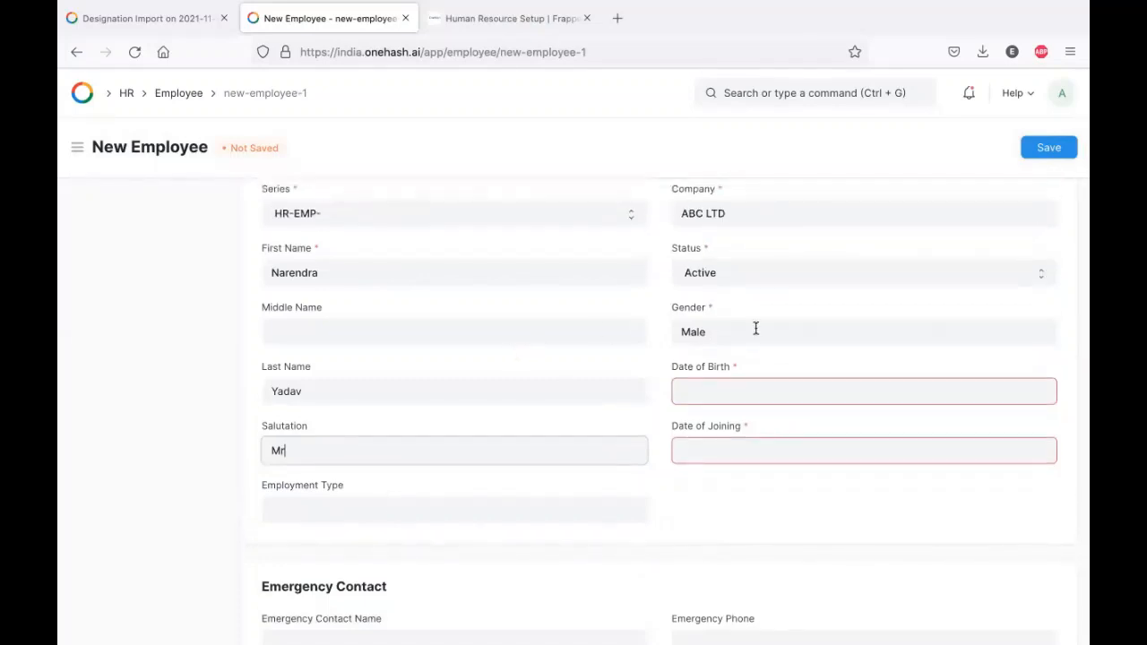
{"action": "left_click", "coordinate": [773, 389]}
{"action": "type", "text": "27/12/1991"}
{"action": "key", "text": "Tab"}
{"action": "type", "text": "27/04/2017"}
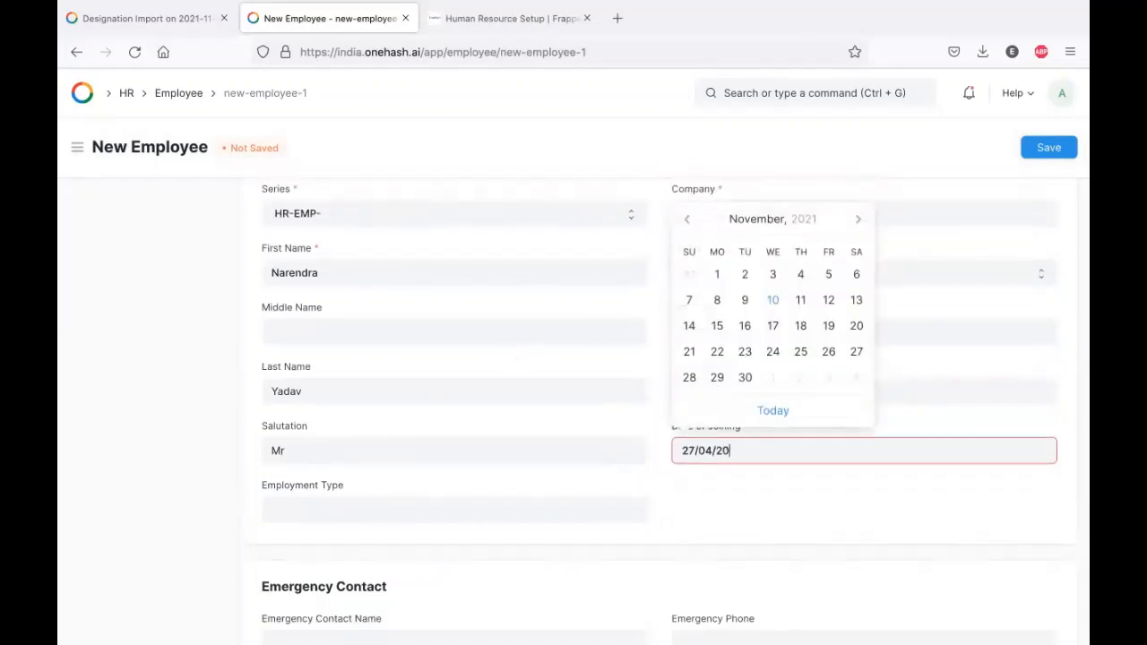
- Change the employment type from Probation to Full-time and expand the OneHash User section
{"action": "scroll", "coordinate": [412, 407], "scroll_direction": "down", "scroll_amount": 2}
{"action": "left_click", "coordinate": [402, 397]}
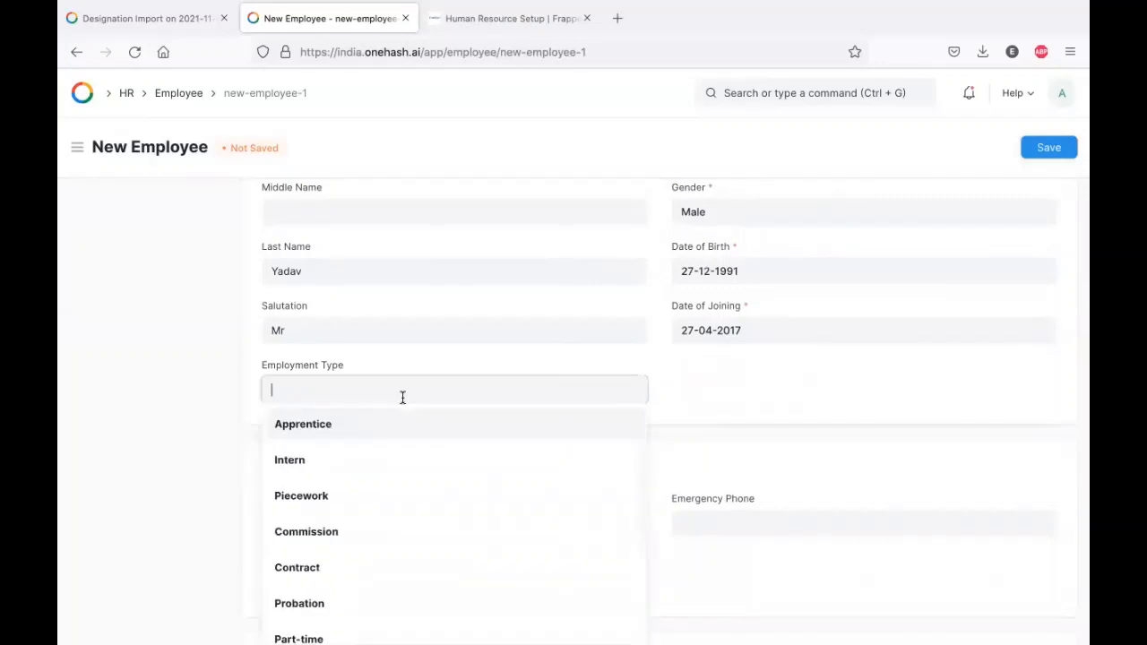
{"action": "scroll", "coordinate": [385, 517], "scroll_direction": "down", "scroll_amount": 3}
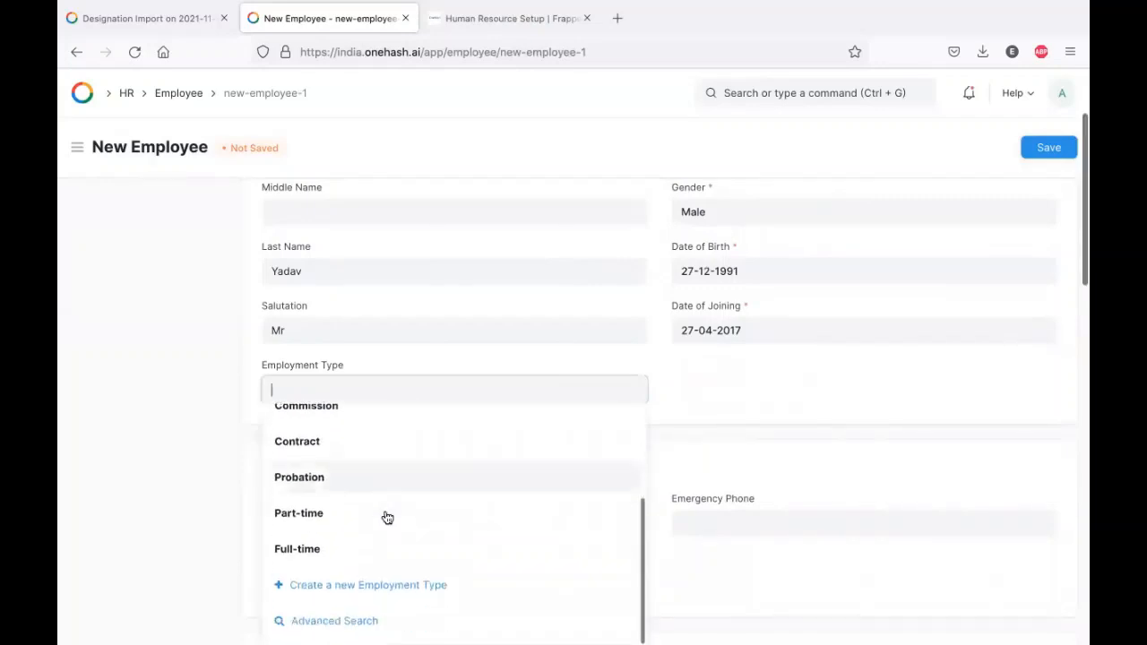
{"action": "left_click", "coordinate": [342, 487]}
{"action": "scroll", "coordinate": [486, 410], "scroll_direction": "down", "scroll_amount": 1}
{"action": "double_click", "coordinate": [365, 340]}
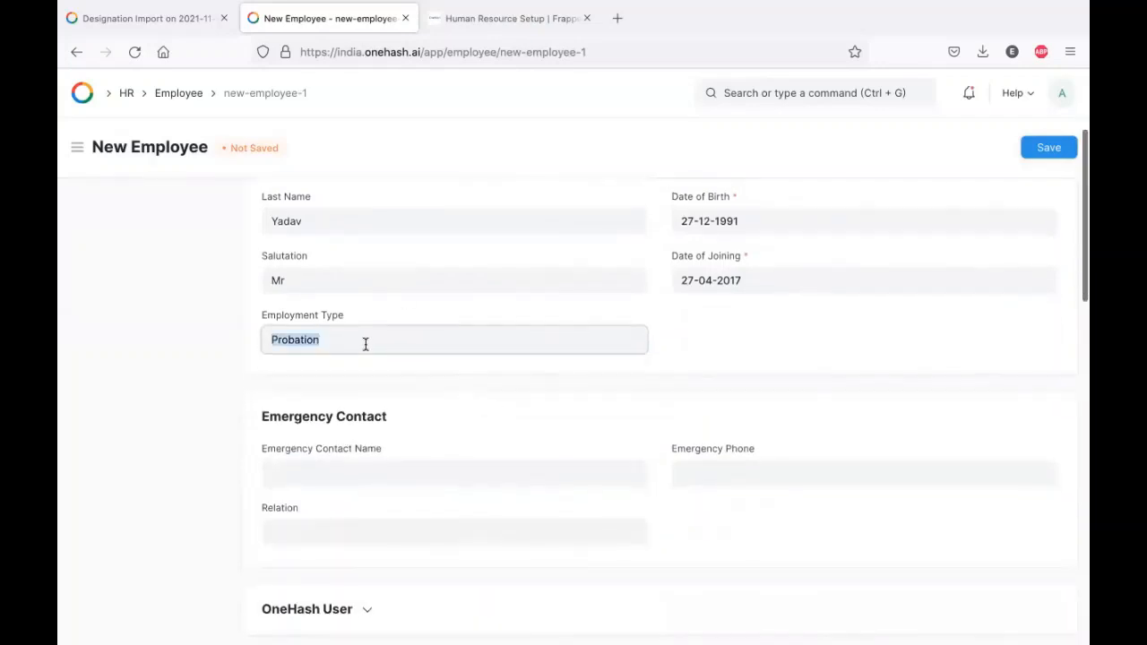
{"action": "key", "text": "BackSpace"}
{"action": "scroll", "coordinate": [381, 489], "scroll_direction": "down", "scroll_amount": 2}
{"action": "left_click", "coordinate": [325, 502]}
{"action": "scroll", "coordinate": [445, 343], "scroll_direction": "down", "scroll_amount": 3}
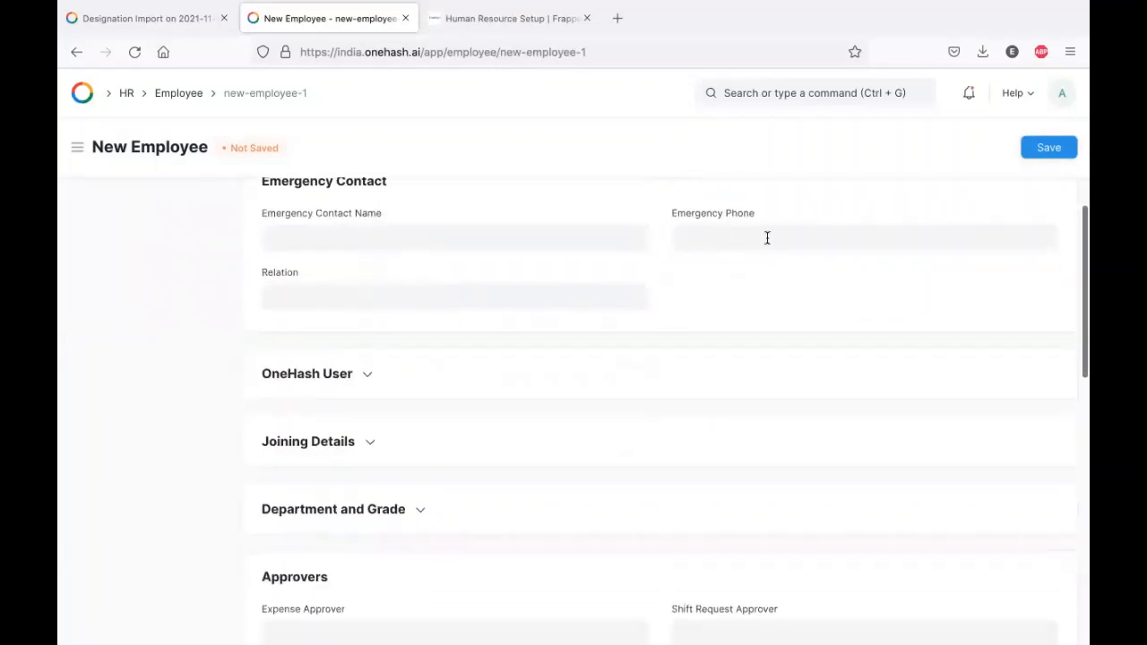
{"action": "left_click", "coordinate": [398, 301]}
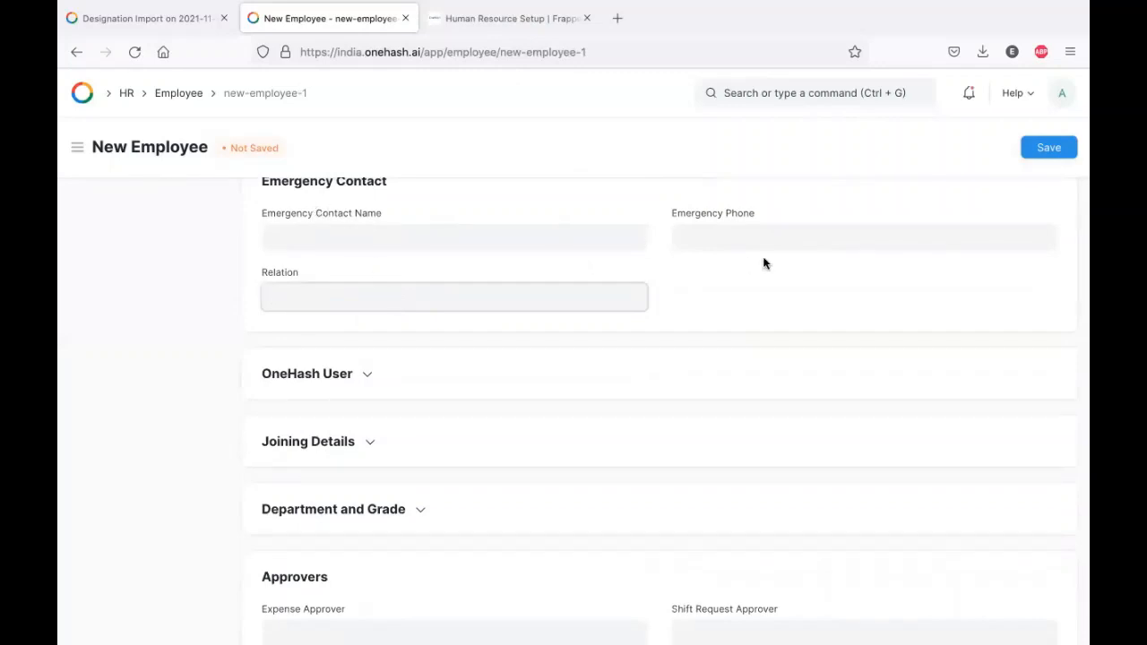
{"action": "left_click", "coordinate": [309, 381]}
- Leave the User ID empty and expand the Joining Details section
{"action": "scroll", "coordinate": [494, 359], "scroll_direction": "down", "scroll_amount": 3}
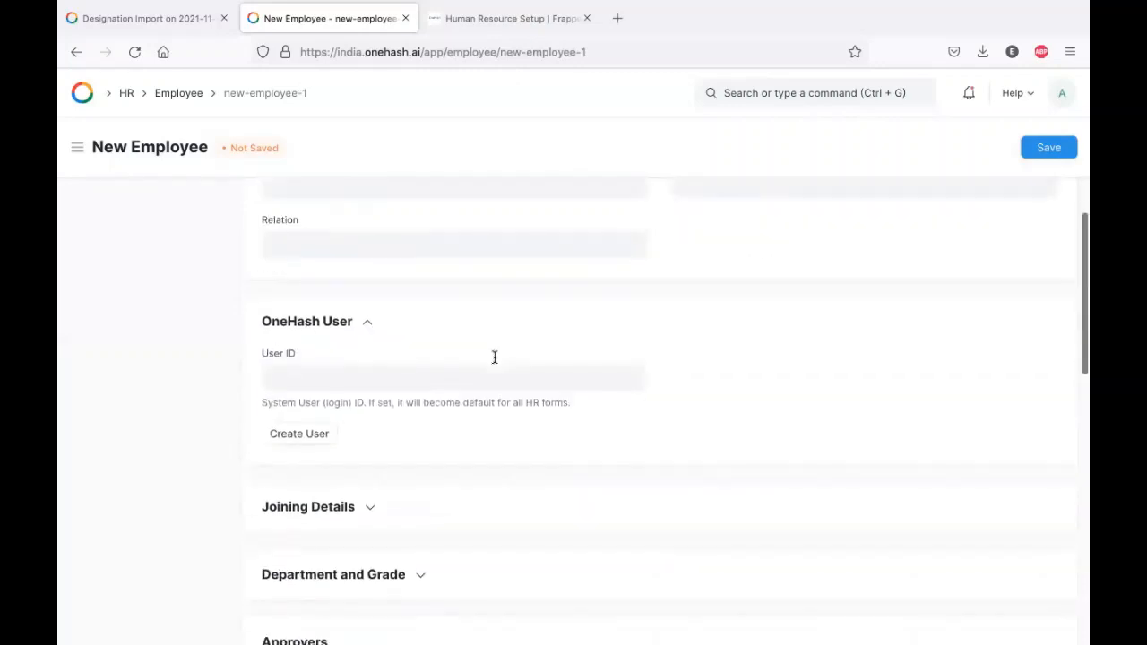
{"action": "left_click", "coordinate": [318, 328]}
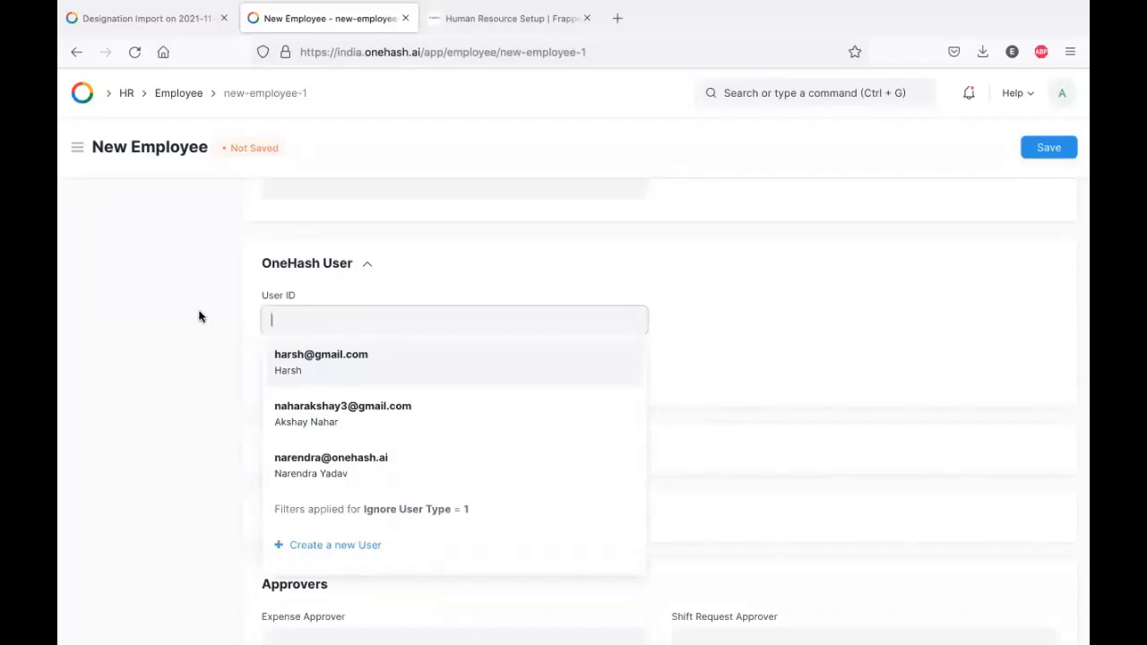
{"action": "left_click", "coordinate": [176, 312]}
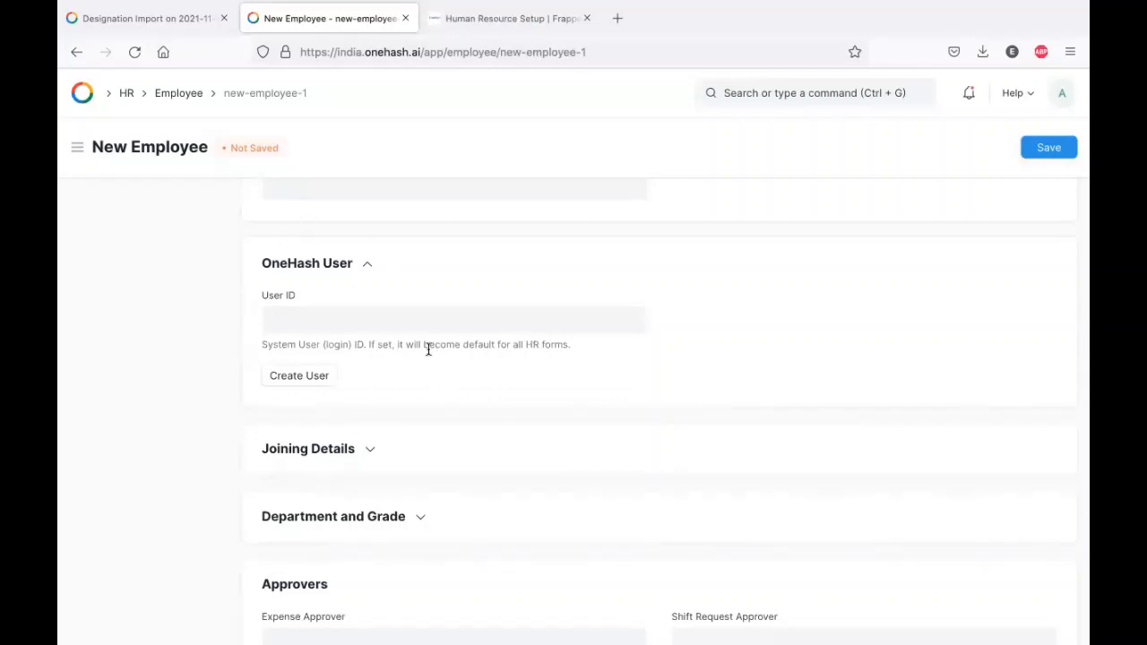
{"action": "scroll", "coordinate": [427, 347], "scroll_direction": "down", "scroll_amount": 1}
{"action": "left_click", "coordinate": [320, 354]}
{"action": "scroll", "coordinate": [500, 387], "scroll_direction": "down", "scroll_amount": 2}
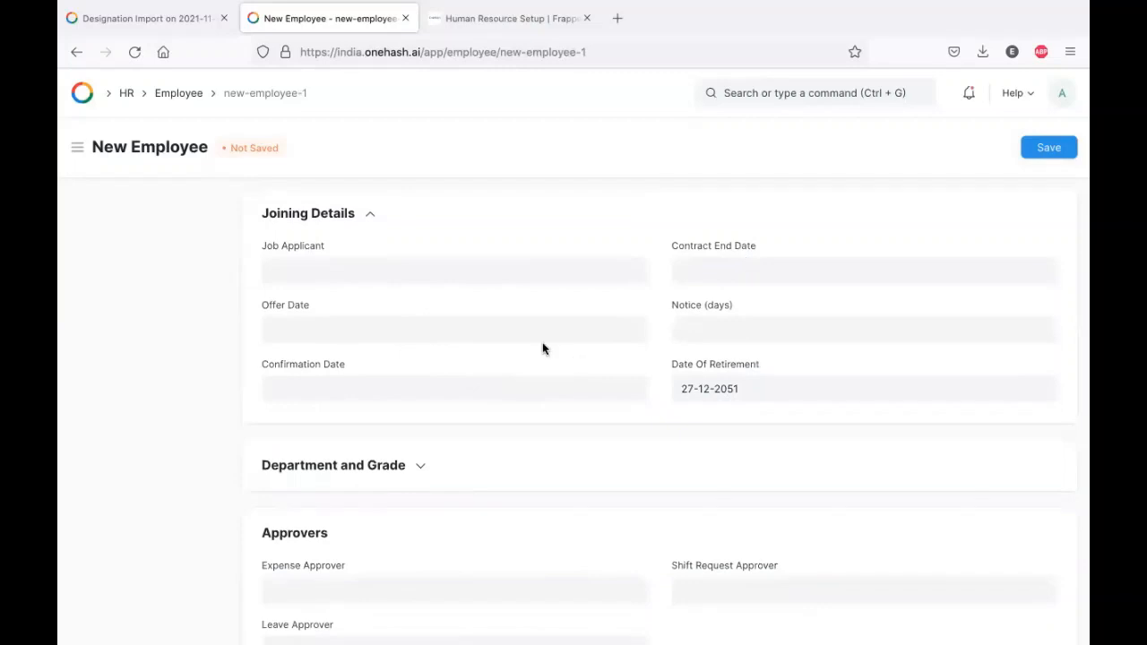
{"action": "scroll", "coordinate": [532, 346], "scroll_direction": "down", "scroll_amount": 2}
- Set department to Information Technology - AL and grade to A
{"action": "left_click", "coordinate": [326, 330]}
{"action": "scroll", "coordinate": [477, 367], "scroll_direction": "down", "scroll_amount": 1}
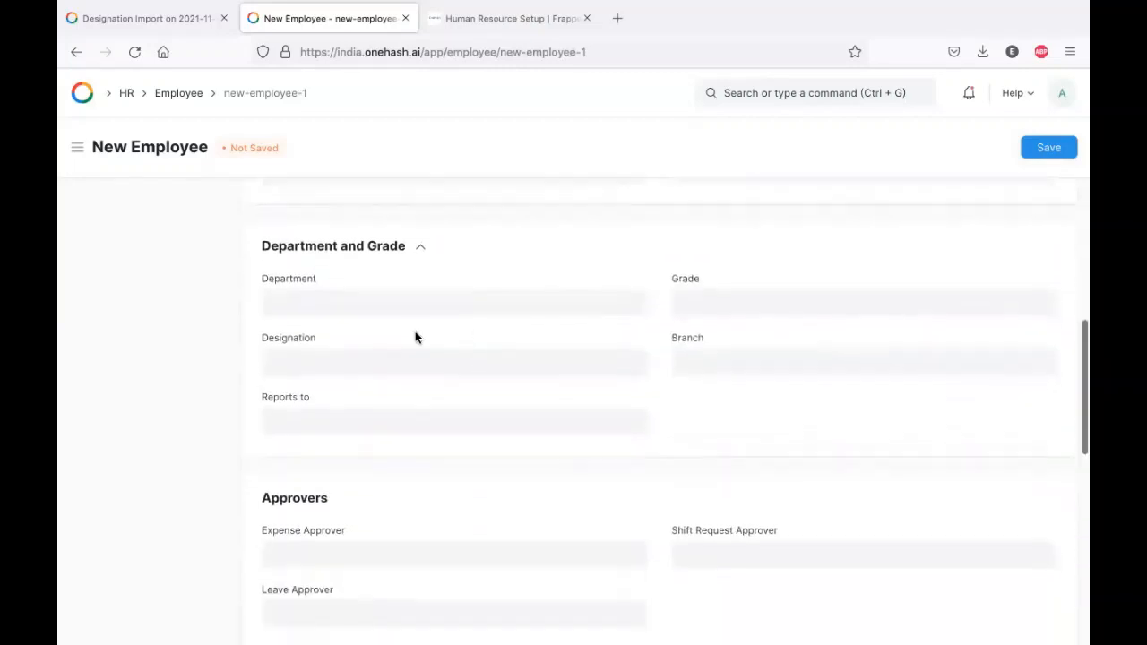
{"action": "left_click", "coordinate": [362, 306]}
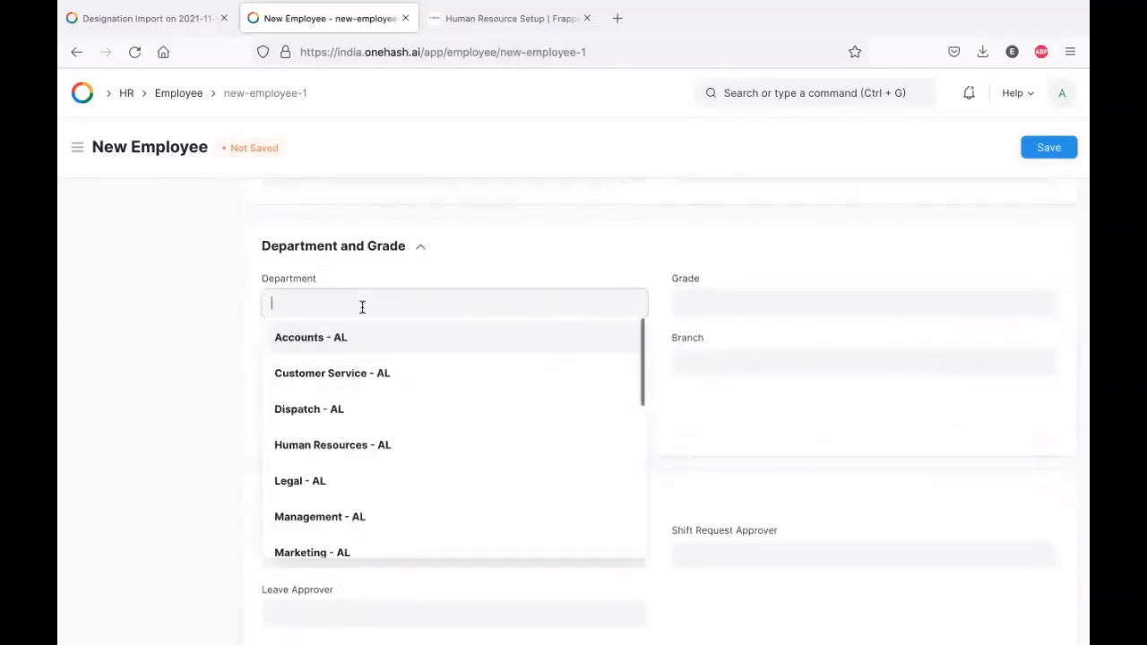
{"action": "type", "text": "Techno"}
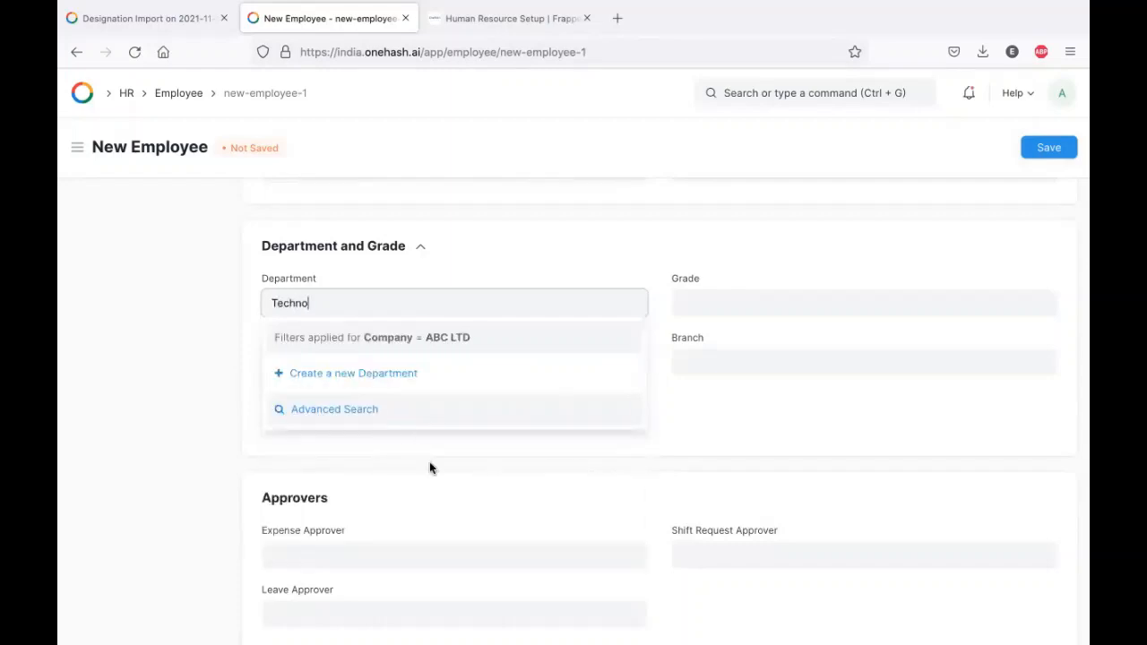
{"action": "left_click", "coordinate": [384, 353]}
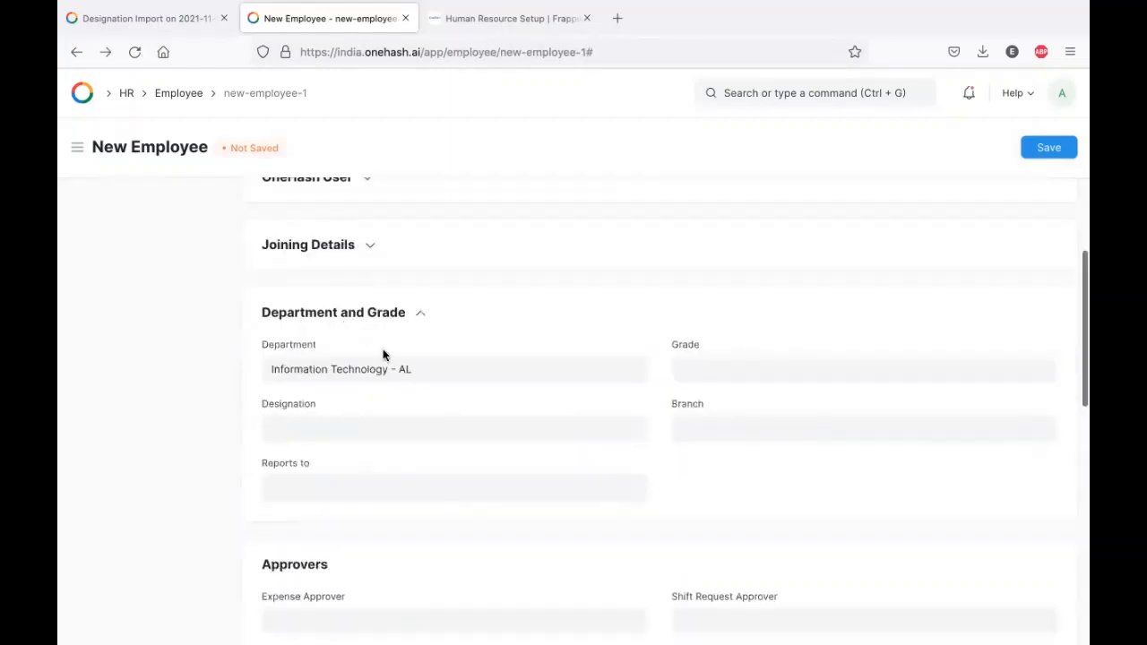
{"action": "left_click", "coordinate": [703, 374]}
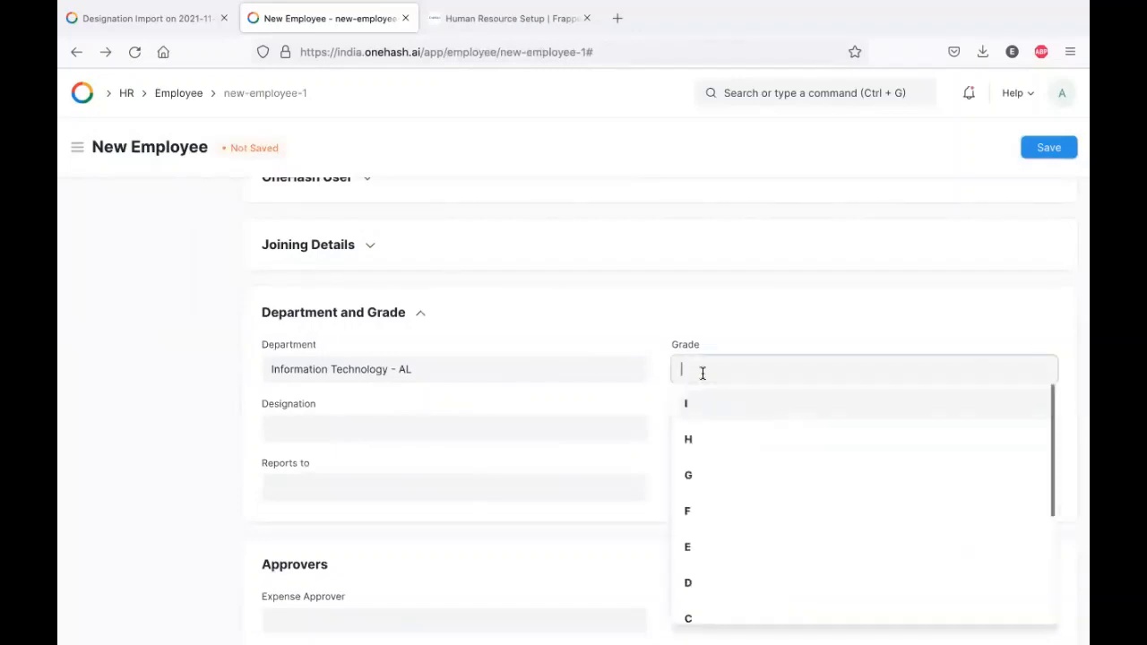
{"action": "scroll", "coordinate": [722, 470], "scroll_direction": "down", "scroll_amount": 4}
{"action": "left_click", "coordinate": [714, 532]}
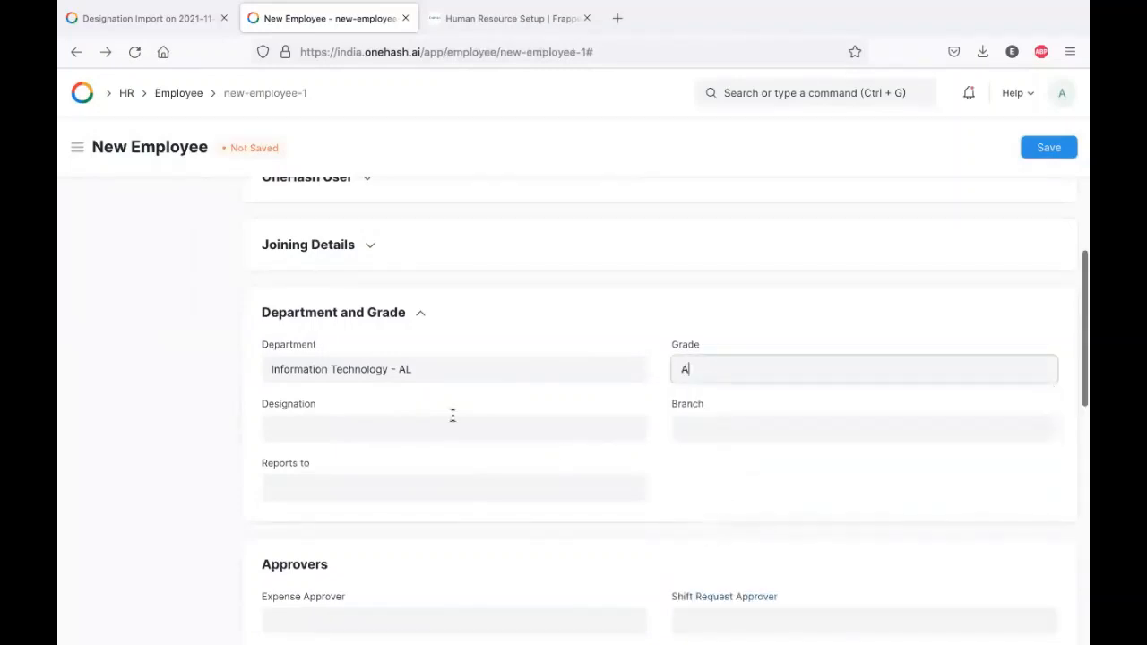
- Set designation Engineer, branch Indore, and the existing employee as Reports to
{"action": "left_click", "coordinate": [320, 419]}
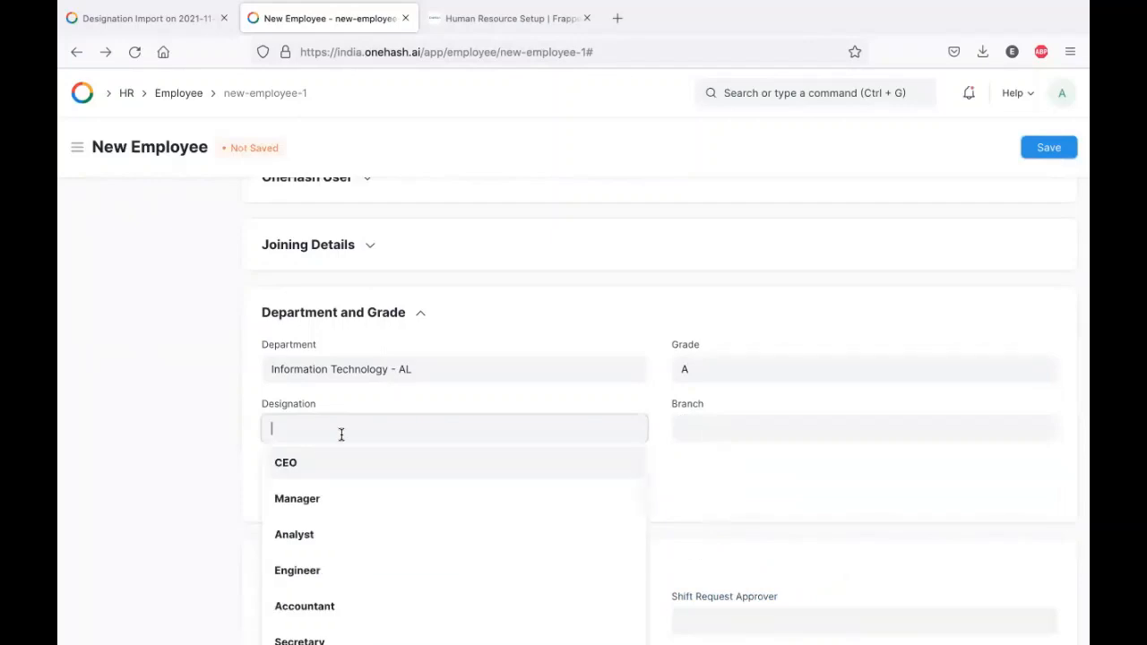
{"action": "scroll", "coordinate": [384, 494], "scroll_direction": "down", "scroll_amount": 4}
{"action": "scroll", "coordinate": [376, 515], "scroll_direction": "up", "scroll_amount": 2}
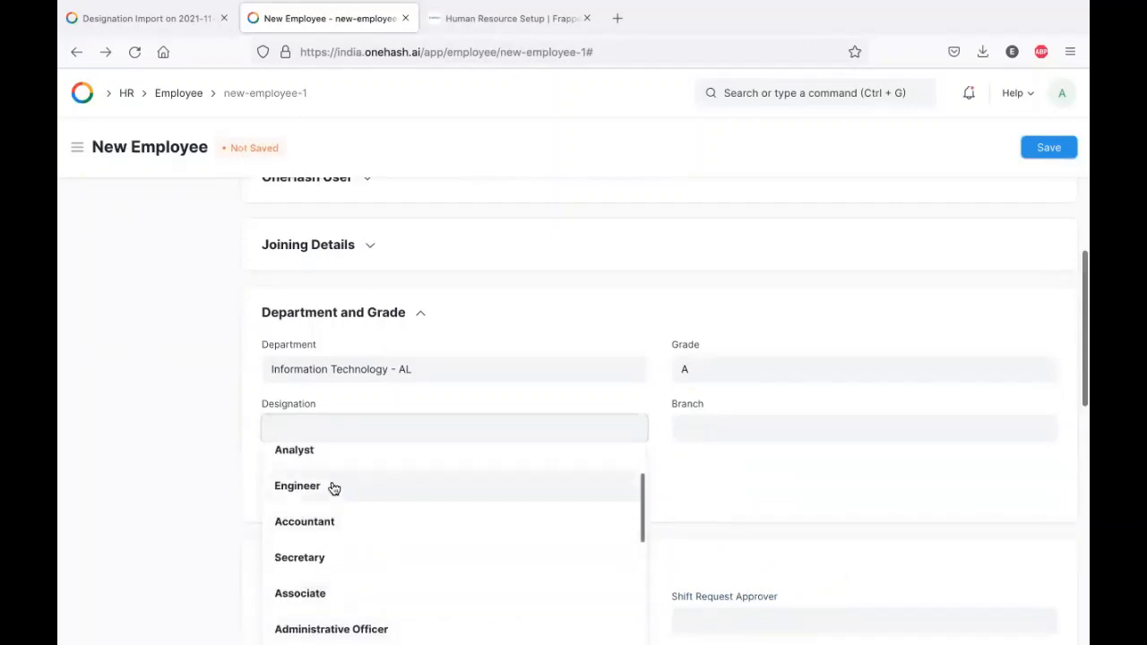
{"action": "left_click", "coordinate": [333, 488]}
{"action": "left_click", "coordinate": [748, 431]}
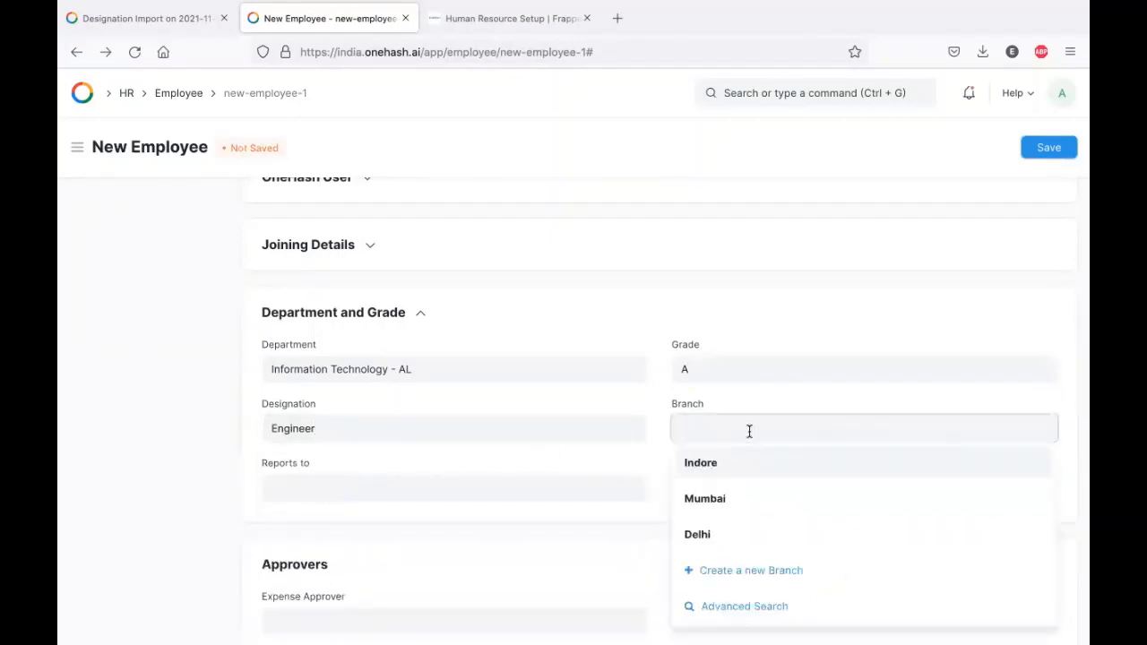
{"action": "left_click", "coordinate": [736, 466]}
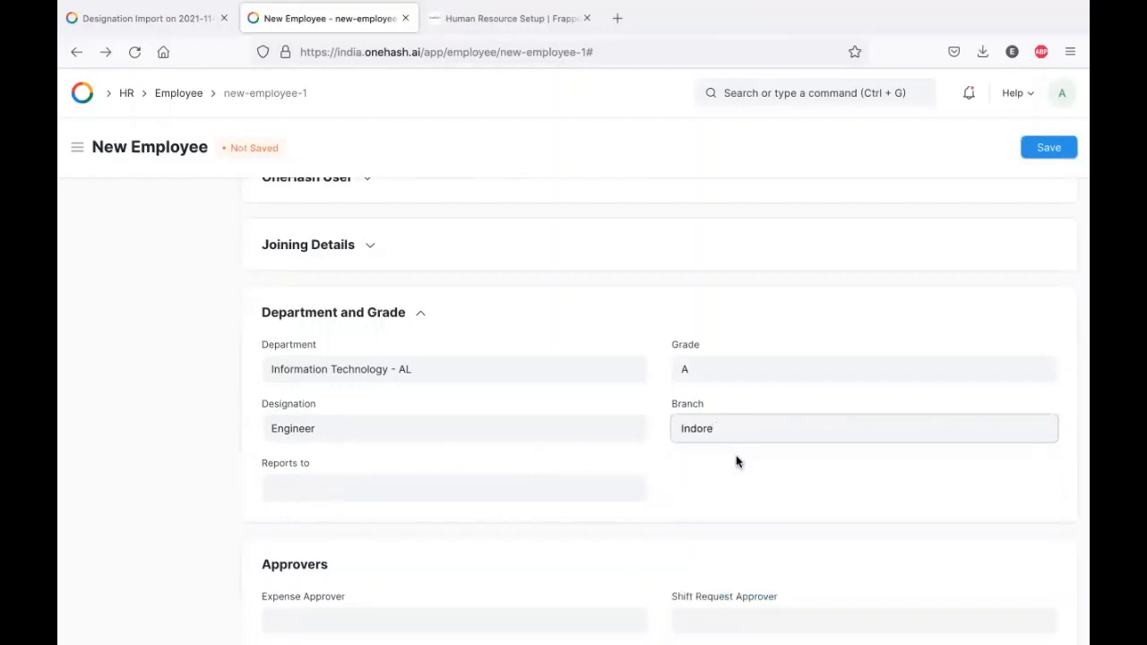
{"action": "scroll", "coordinate": [492, 397], "scroll_direction": "down", "scroll_amount": 2}
{"action": "left_click", "coordinate": [371, 376]}
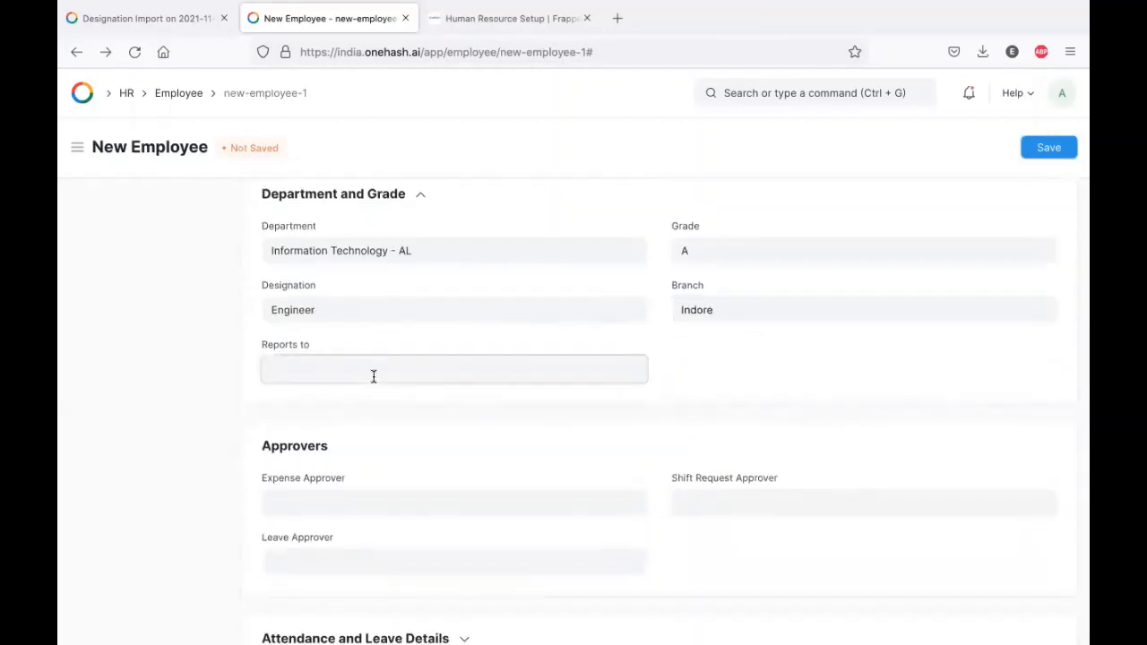
{"action": "left_click", "coordinate": [427, 414]}
- Assign the same user as Expense, Shift Request and Leave Approver
{"action": "scroll", "coordinate": [466, 407], "scroll_direction": "down", "scroll_amount": 3}
{"action": "left_click", "coordinate": [363, 318]}
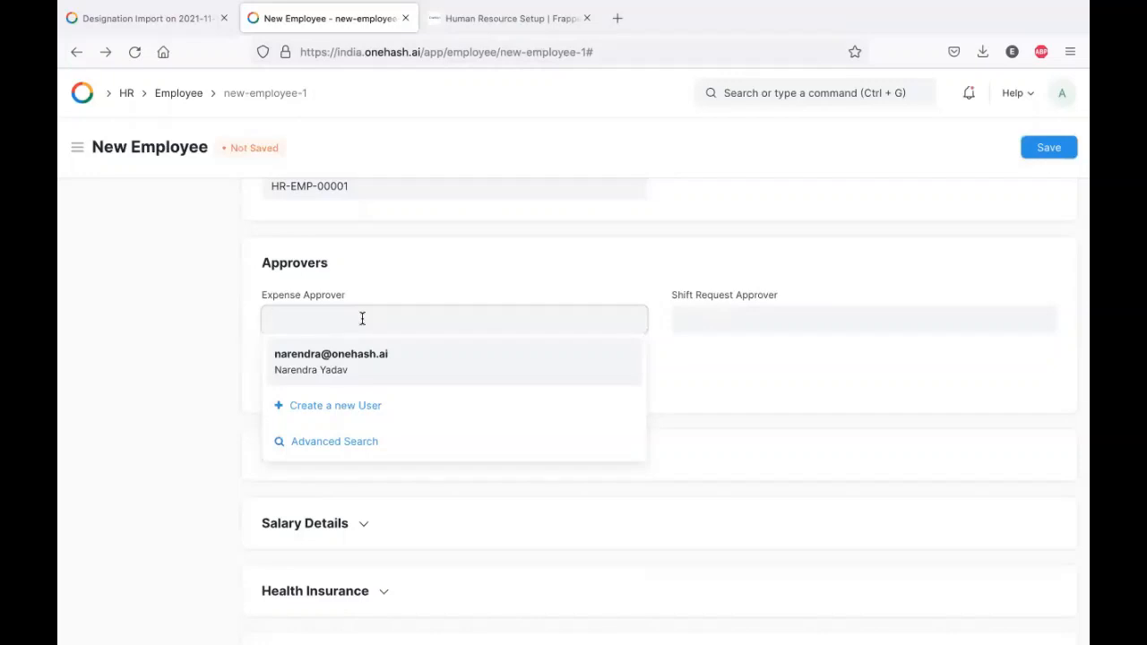
{"action": "left_click", "coordinate": [425, 358]}
{"action": "left_click", "coordinate": [739, 308]}
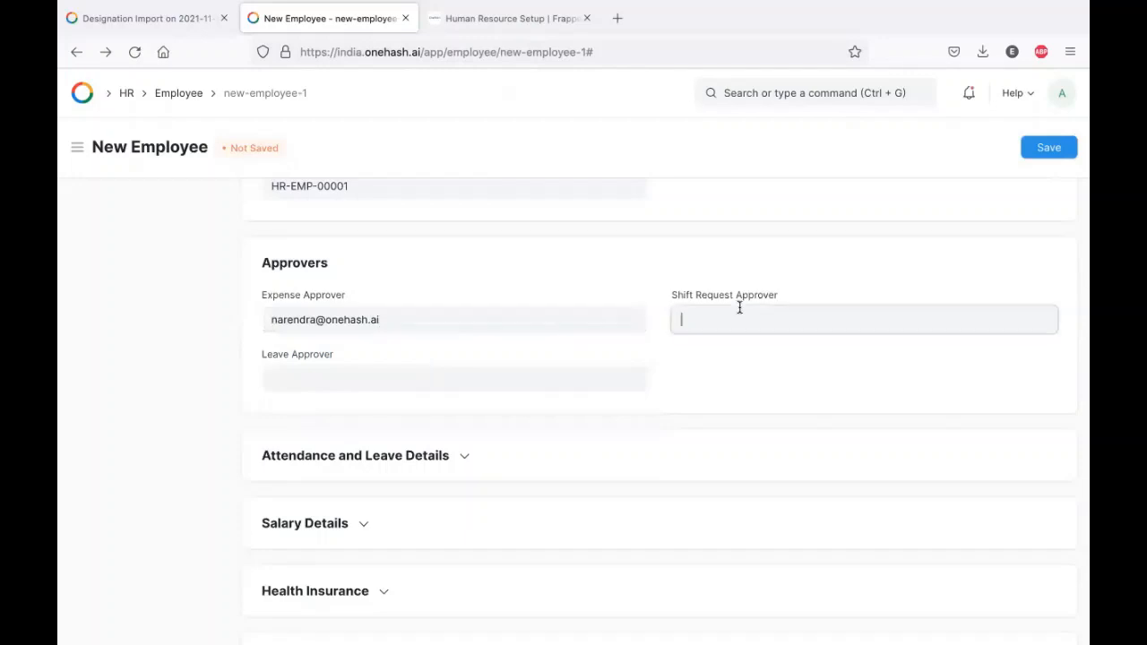
{"action": "left_click", "coordinate": [758, 361]}
{"action": "left_click", "coordinate": [392, 374]}
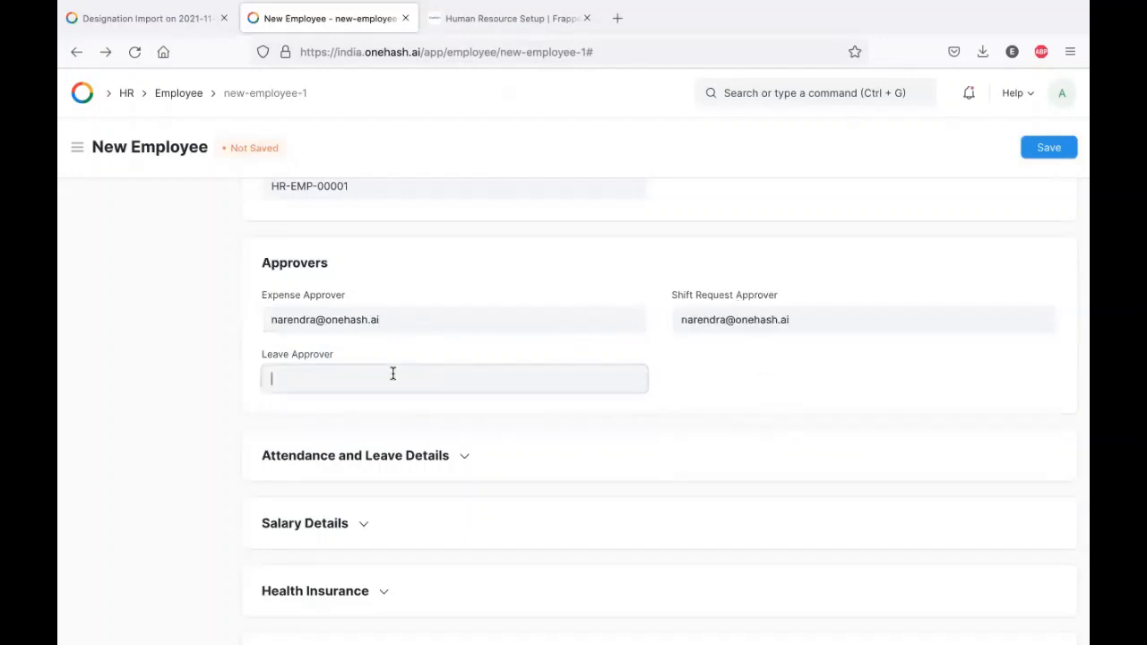
{"action": "left_click", "coordinate": [400, 421]}
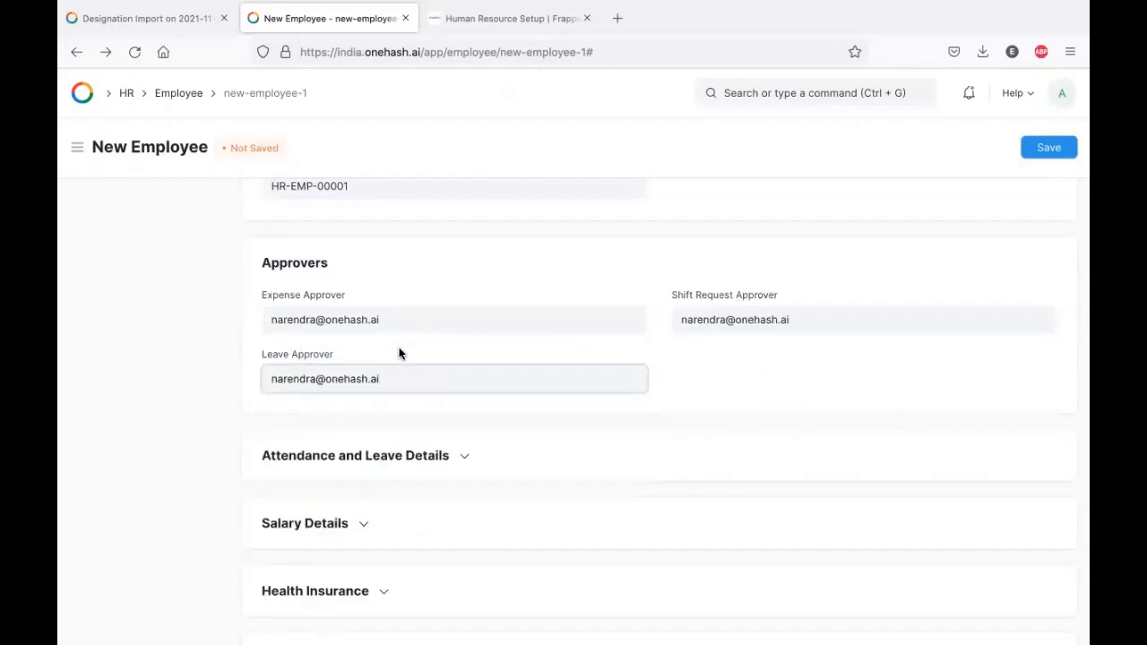
{"action": "scroll", "coordinate": [400, 353], "scroll_direction": "down", "scroll_amount": 3}
{"action": "left_click", "coordinate": [356, 329]}
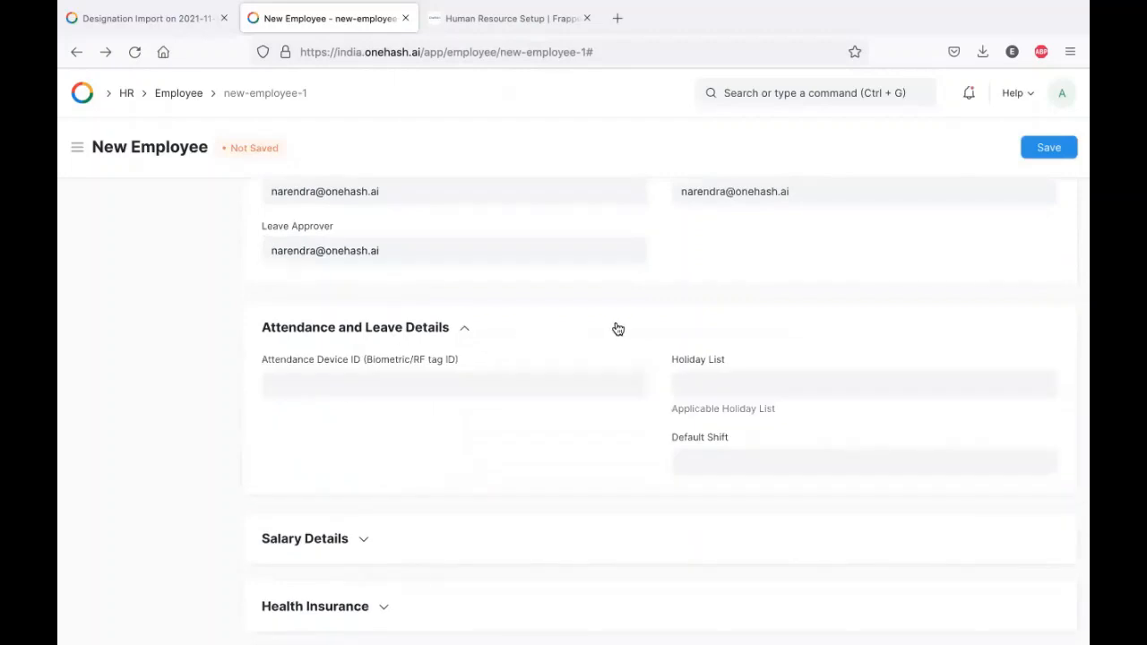
- Check the holiday list, then expand Salary, Health Insurance, Contact, Personal Bio and Personal Details sections
{"action": "left_click", "coordinate": [691, 383]}
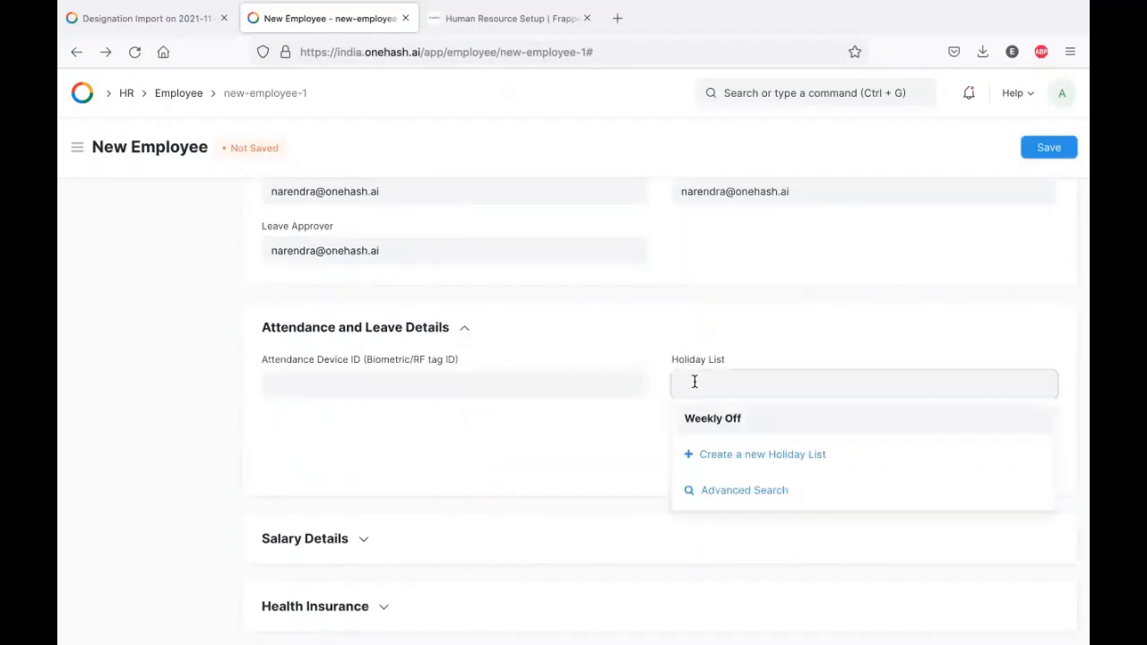
{"action": "left_click", "coordinate": [625, 324]}
{"action": "left_click", "coordinate": [274, 399]}
{"action": "scroll", "coordinate": [535, 400], "scroll_direction": "down", "scroll_amount": 3}
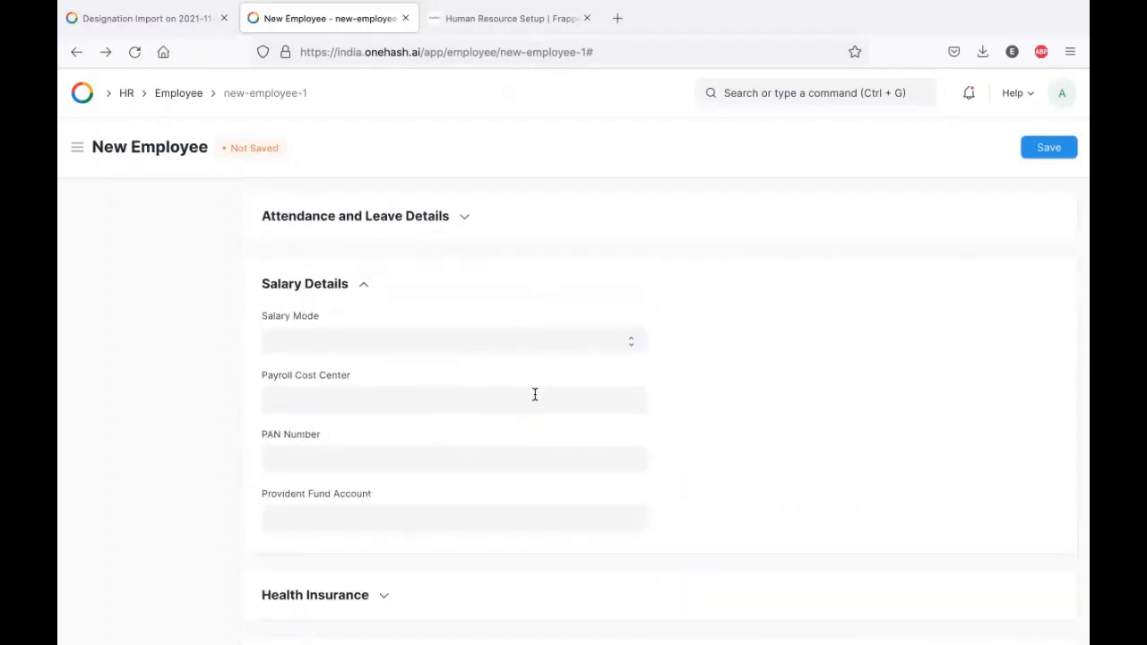
{"action": "left_click", "coordinate": [515, 466]}
{"action": "scroll", "coordinate": [505, 413], "scroll_direction": "down", "scroll_amount": 3}
{"action": "left_click", "coordinate": [318, 385]}
{"action": "scroll", "coordinate": [528, 392], "scroll_direction": "down", "scroll_amount": 3}
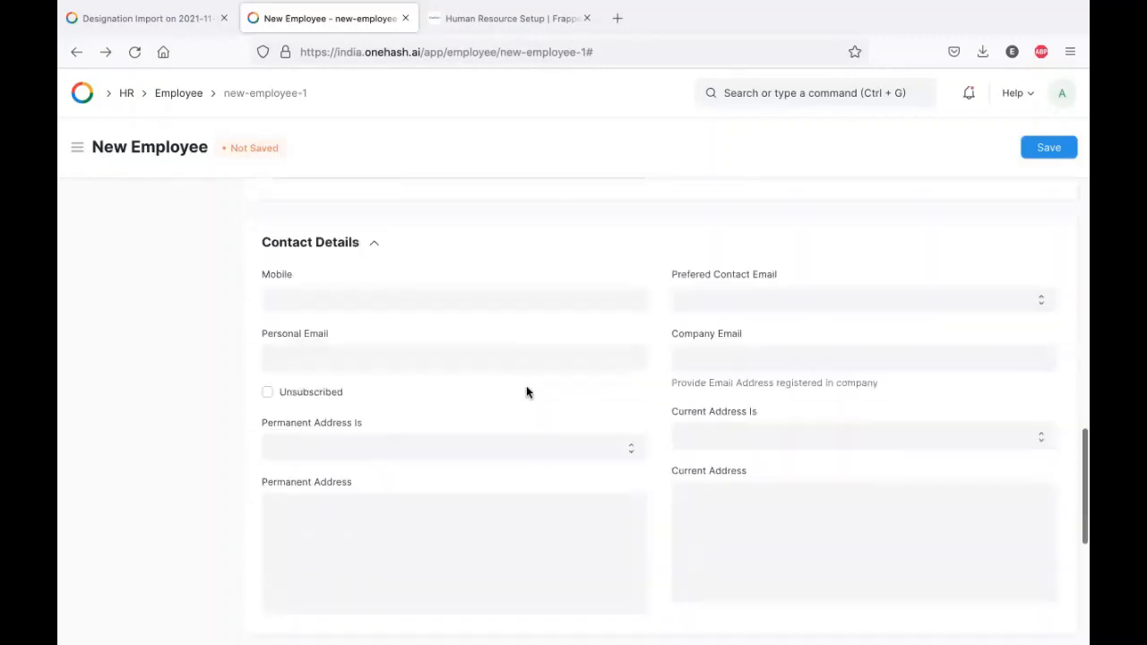
{"action": "left_click", "coordinate": [311, 519]}
{"action": "scroll", "coordinate": [487, 430], "scroll_direction": "down", "scroll_amount": 6}
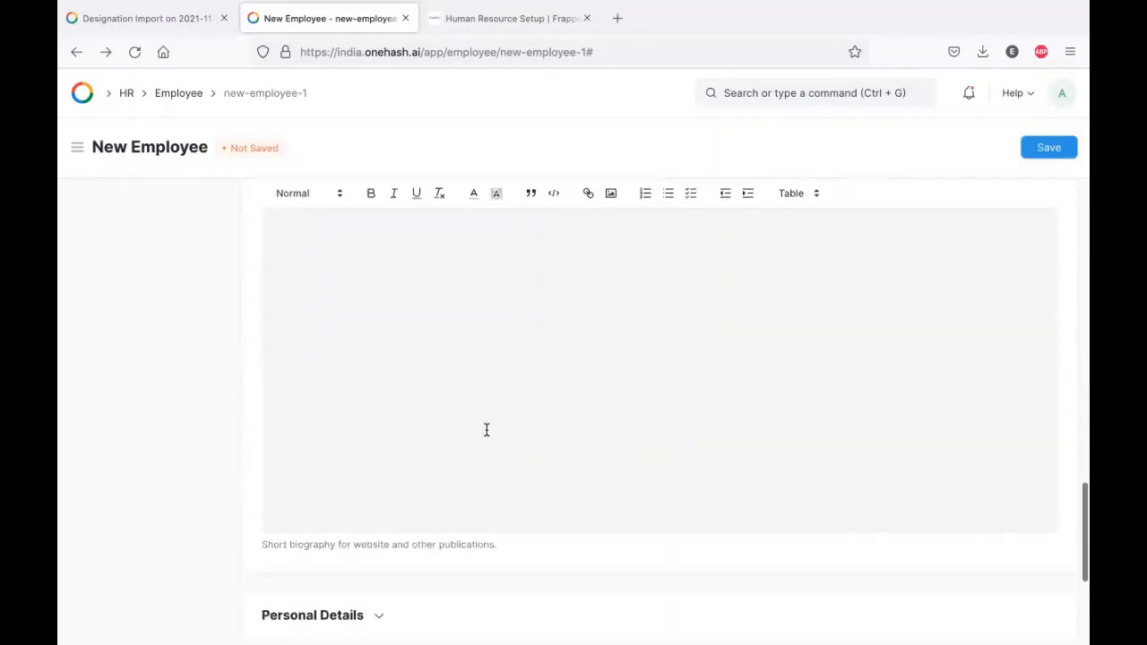
{"action": "left_click", "coordinate": [312, 387]}
{"action": "scroll", "coordinate": [529, 382], "scroll_direction": "down", "scroll_amount": 6}
- Expand Education, Previous Work Experience and History In Company, then save the employee as Active
{"action": "left_click", "coordinate": [371, 387]}
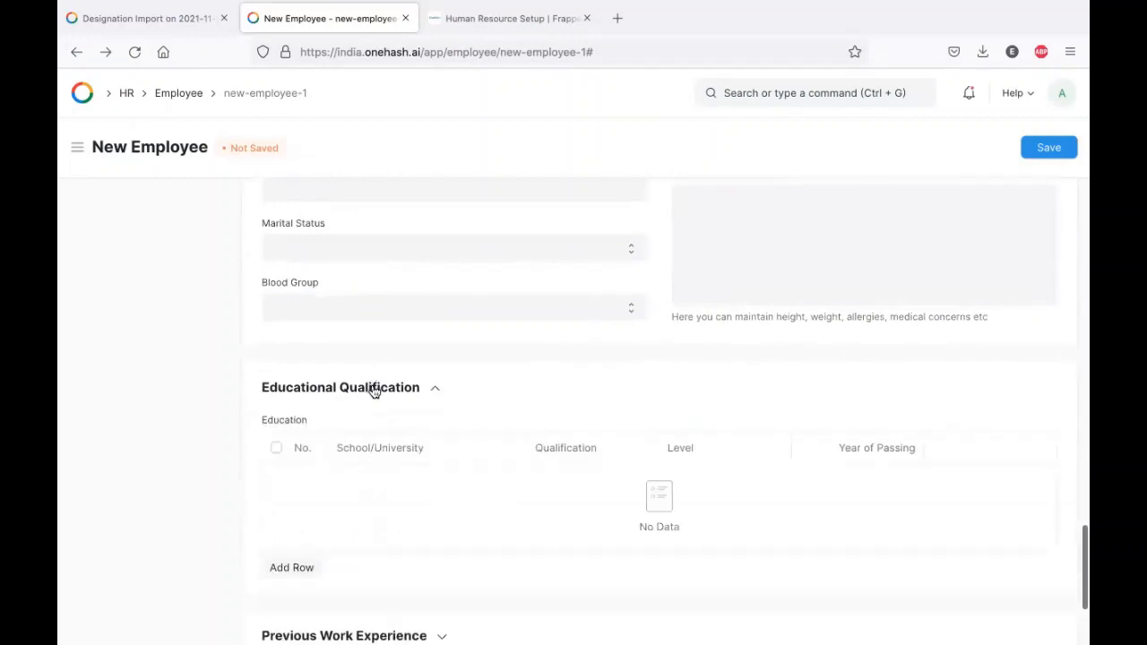
{"action": "scroll", "coordinate": [448, 378], "scroll_direction": "down", "scroll_amount": 3}
{"action": "left_click", "coordinate": [351, 419]}
{"action": "scroll", "coordinate": [331, 457], "scroll_direction": "down", "scroll_amount": 3}
{"action": "left_click", "coordinate": [302, 489]}
{"action": "scroll", "coordinate": [499, 466], "scroll_direction": "down", "scroll_amount": 3}
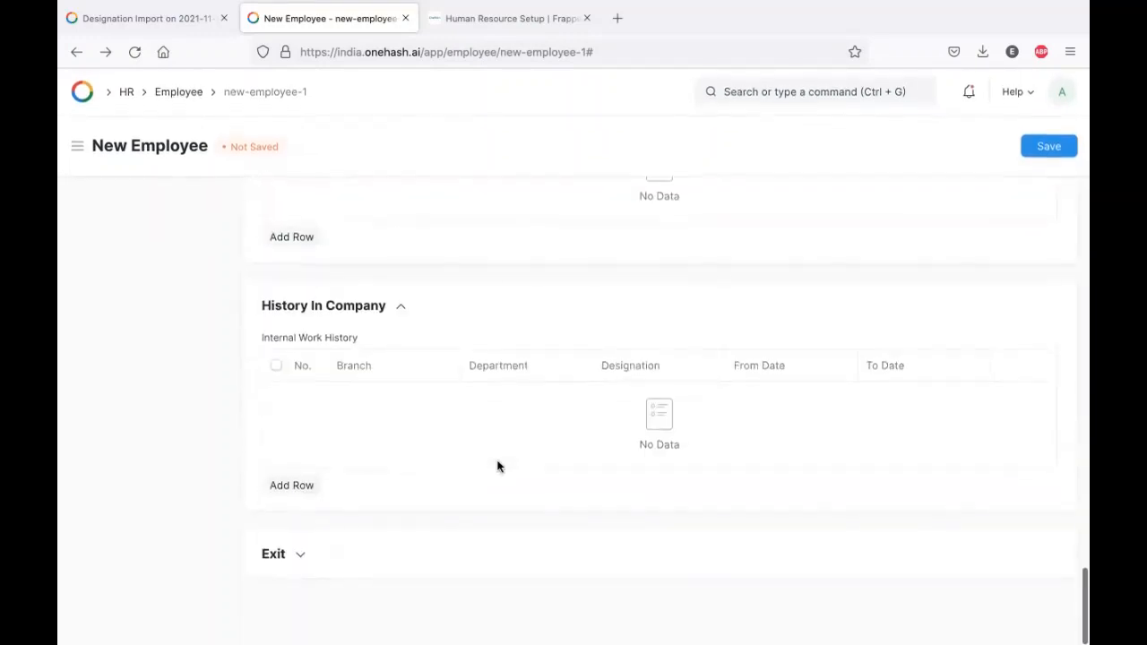
{"action": "left_click", "coordinate": [408, 555]}
{"action": "scroll", "coordinate": [482, 415], "scroll_direction": "down", "scroll_amount": 3}
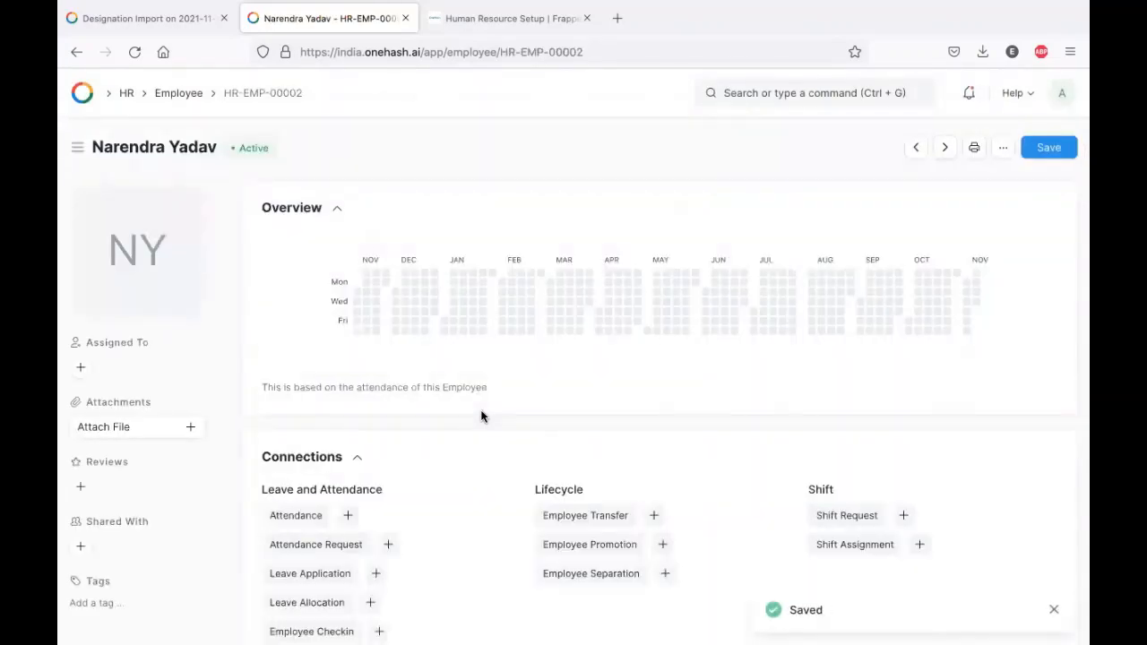
{"action": "key", "text": "ctrl+Right"}
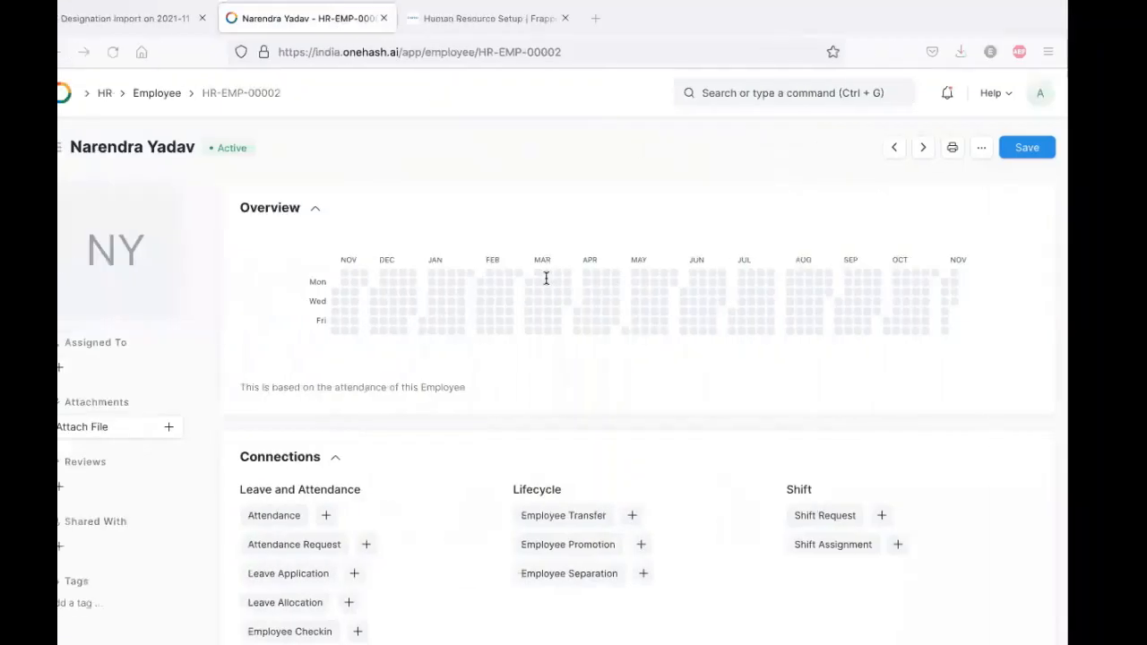
- Search for 'HR sett' and open the HR Settings page
{"action": "left_click", "coordinate": [784, 93]}
{"action": "type", "text": "HR sett"}
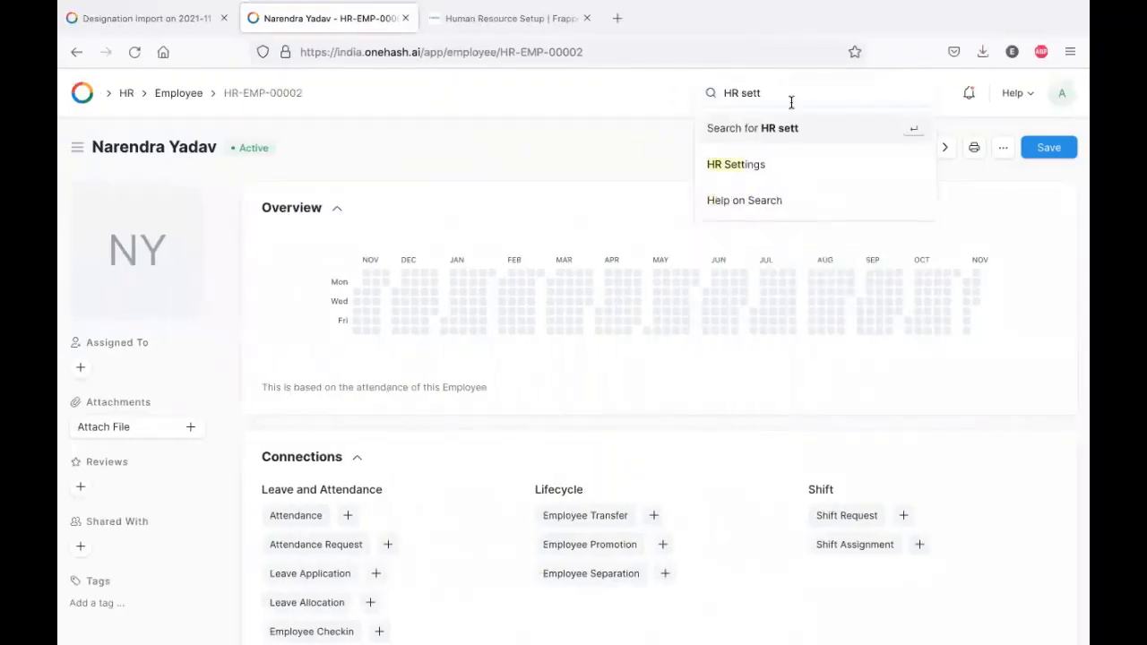
{"action": "left_click", "coordinate": [771, 165]}
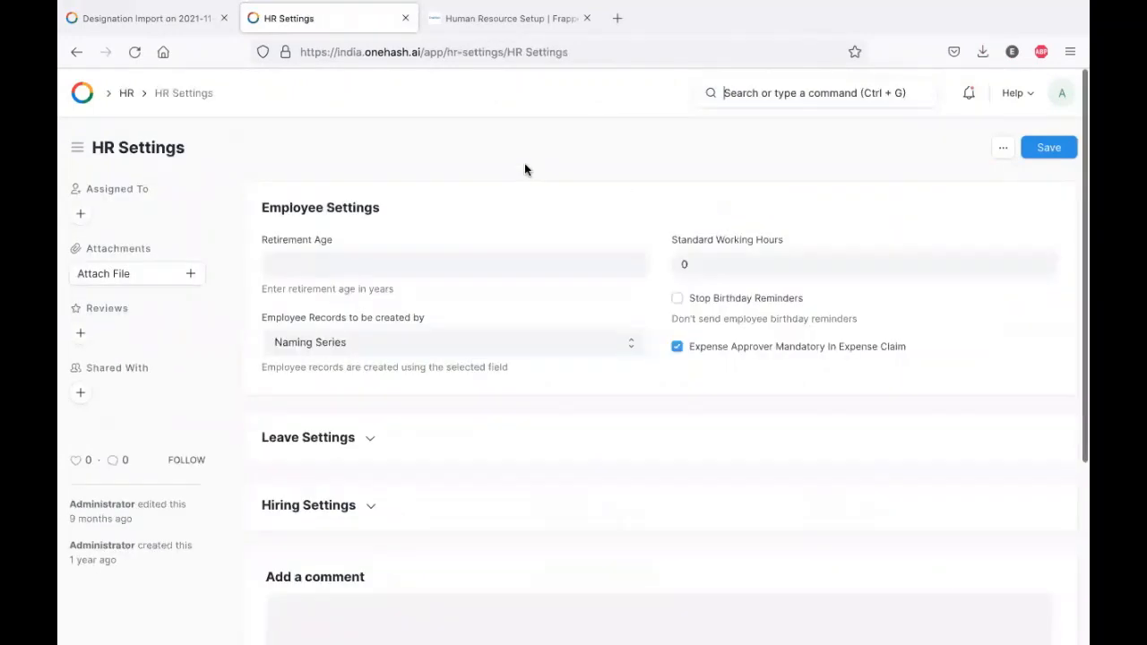
- Set Retirement Age to 60 and Standard Working Hours to 8
{"action": "left_click", "coordinate": [409, 266]}
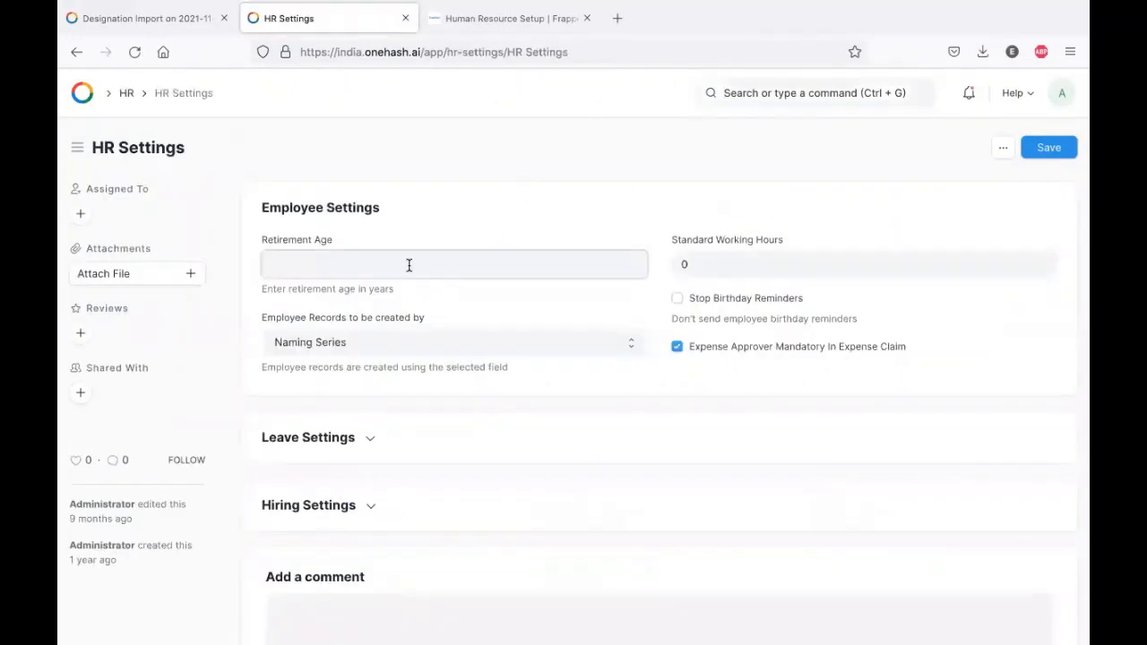
{"action": "type", "text": "60"}
{"action": "left_click", "coordinate": [525, 230]}
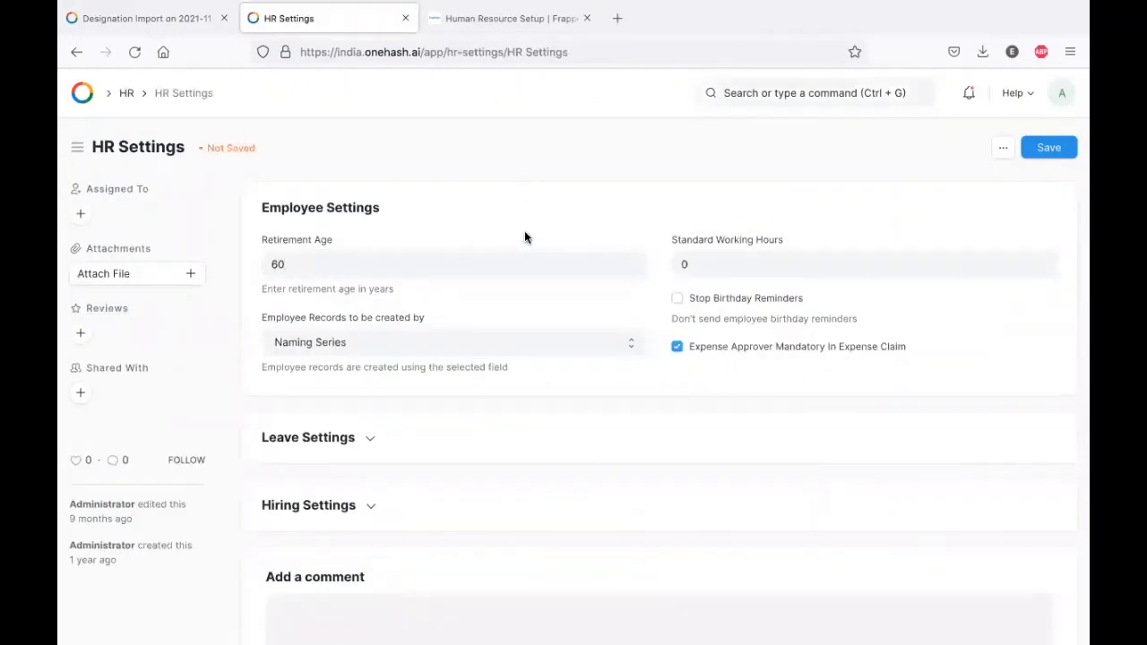
{"action": "left_click", "coordinate": [741, 261]}
{"action": "key", "text": "BackSpace"}
{"action": "type", "text": "8"}
{"action": "left_click", "coordinate": [632, 200]}
- Turn leave notifications on and back off, stop vacancy checks on job offers, then save
{"action": "left_click", "coordinate": [320, 438]}
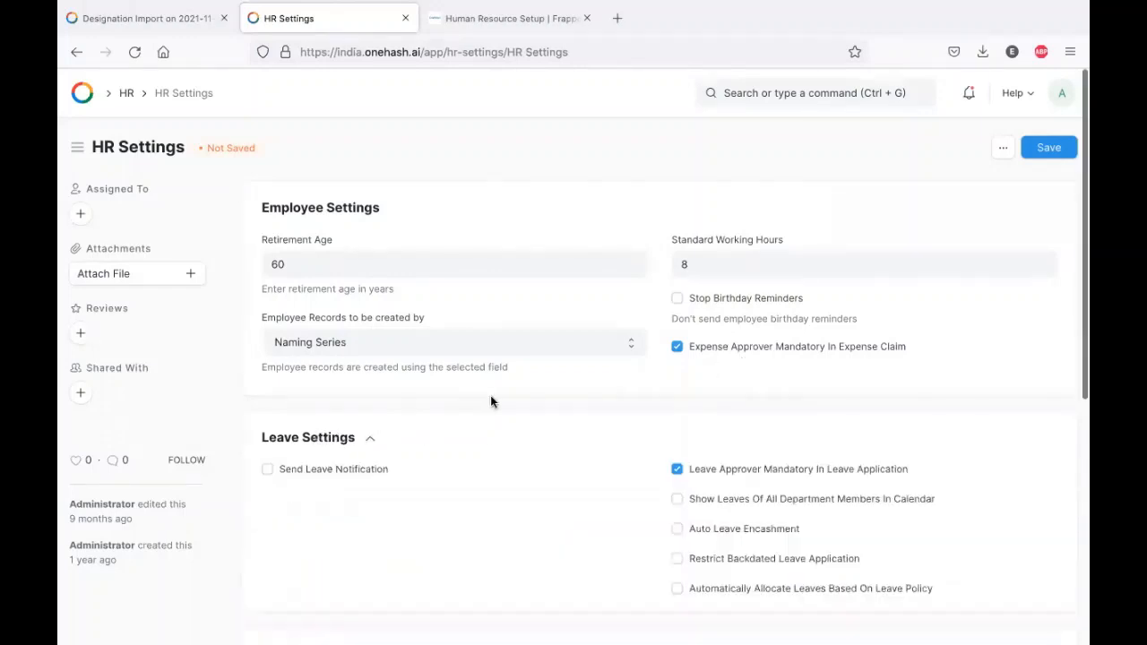
{"action": "scroll", "coordinate": [491, 402], "scroll_direction": "down", "scroll_amount": 1}
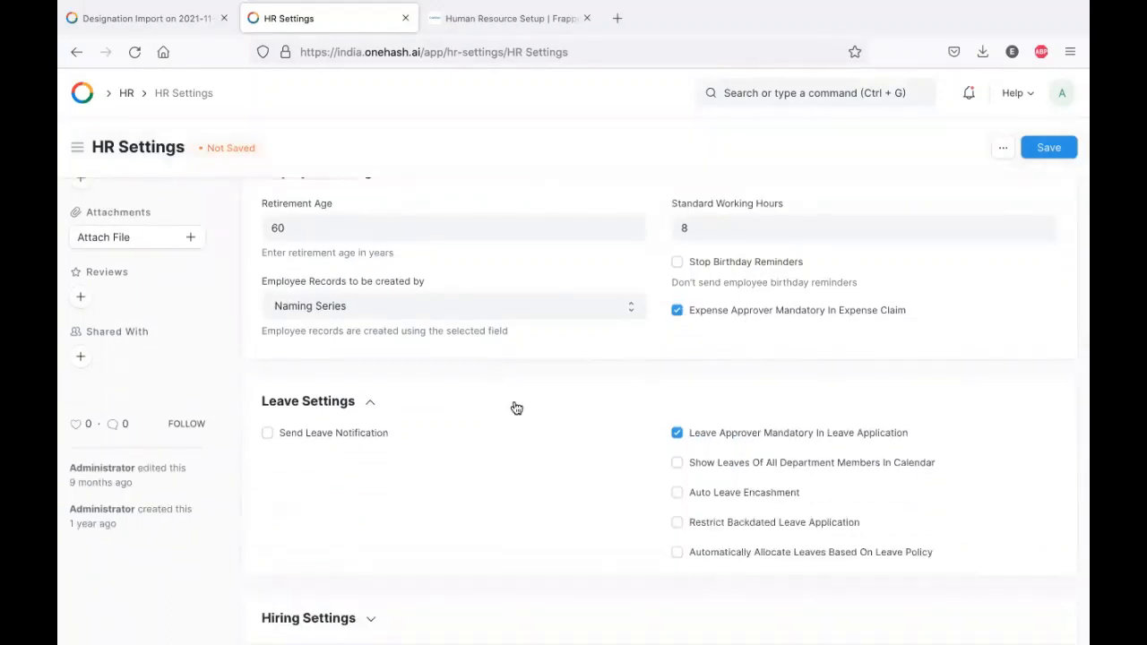
{"action": "left_click", "coordinate": [343, 435]}
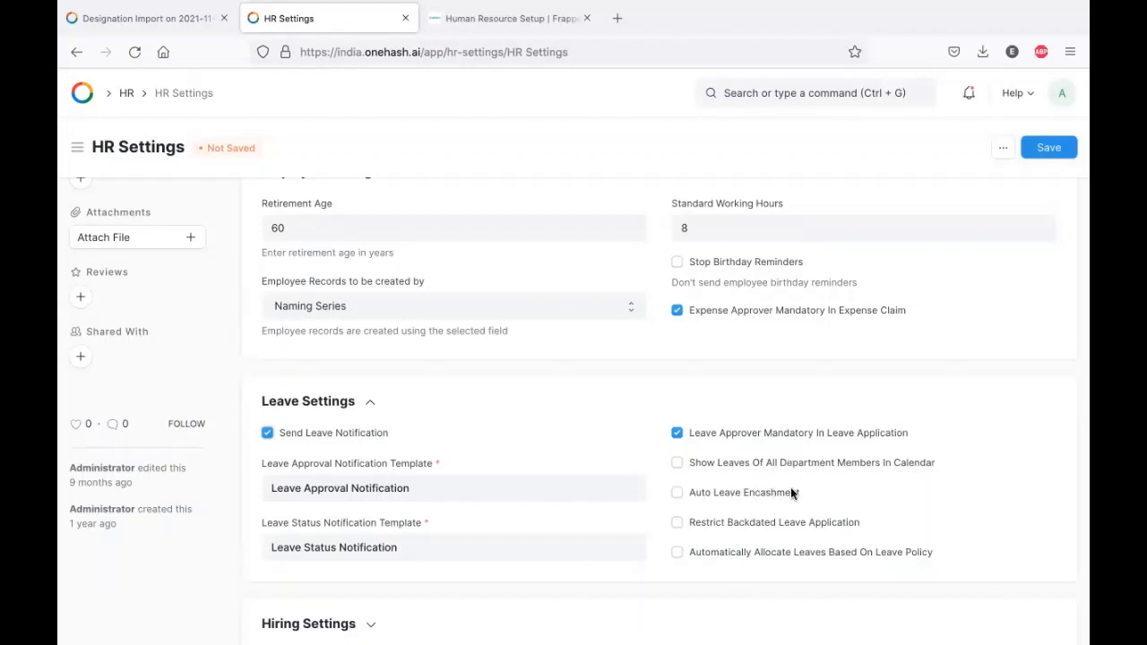
{"action": "scroll", "coordinate": [762, 475], "scroll_direction": "down", "scroll_amount": 1}
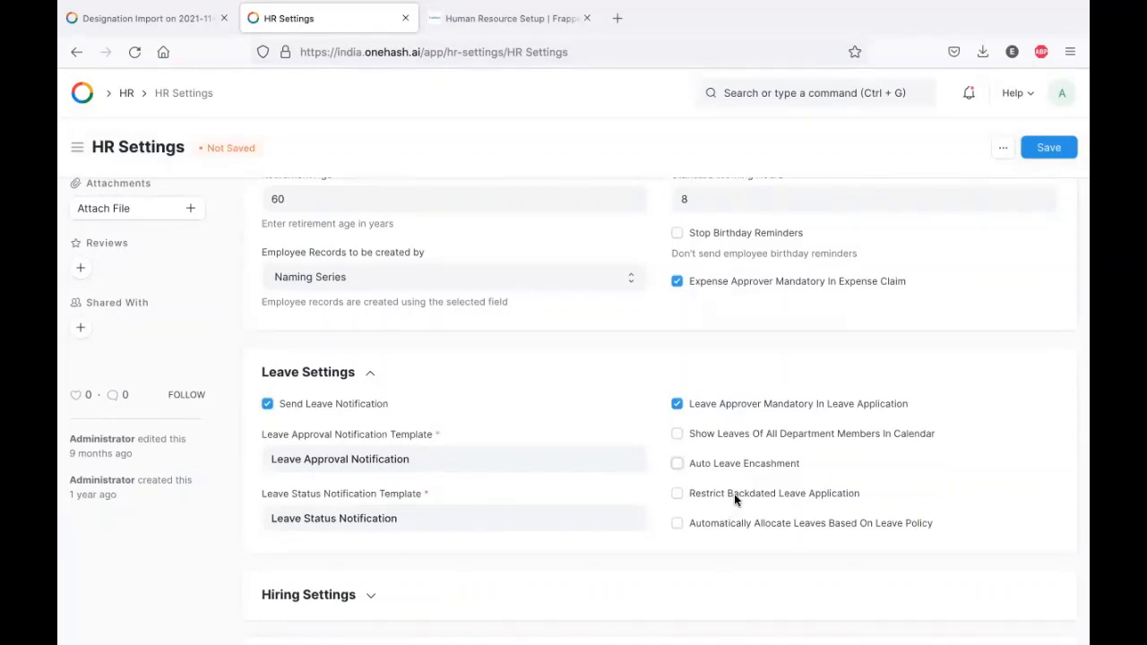
{"action": "scroll", "coordinate": [379, 501], "scroll_direction": "down", "scroll_amount": 3}
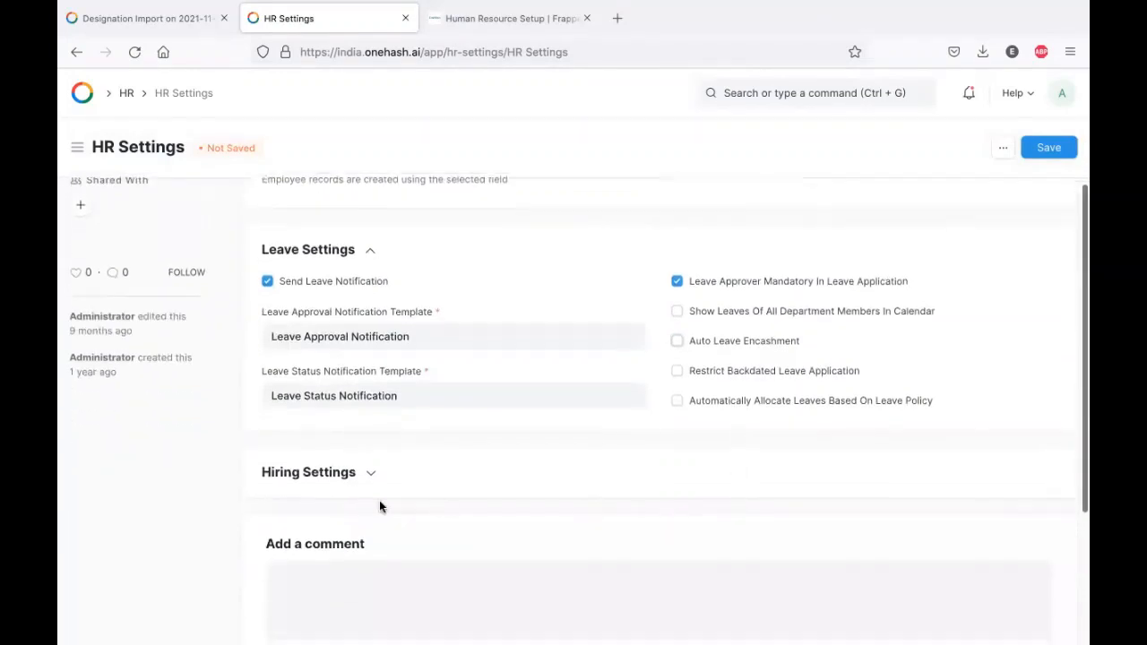
{"action": "left_click", "coordinate": [333, 485]}
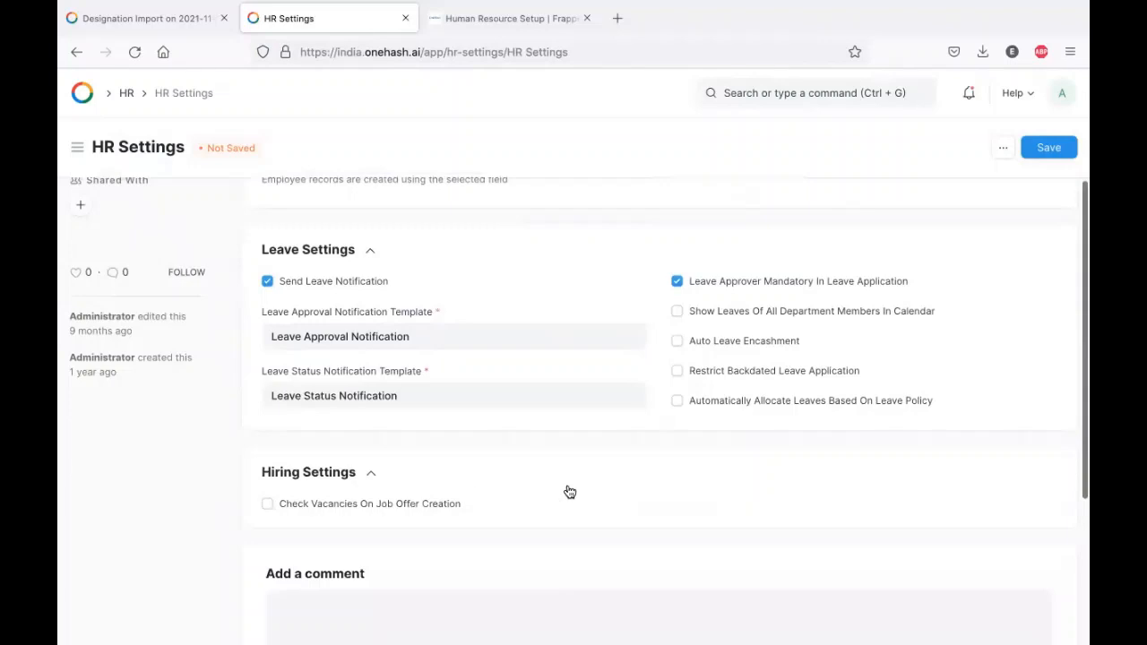
{"action": "left_click", "coordinate": [367, 506]}
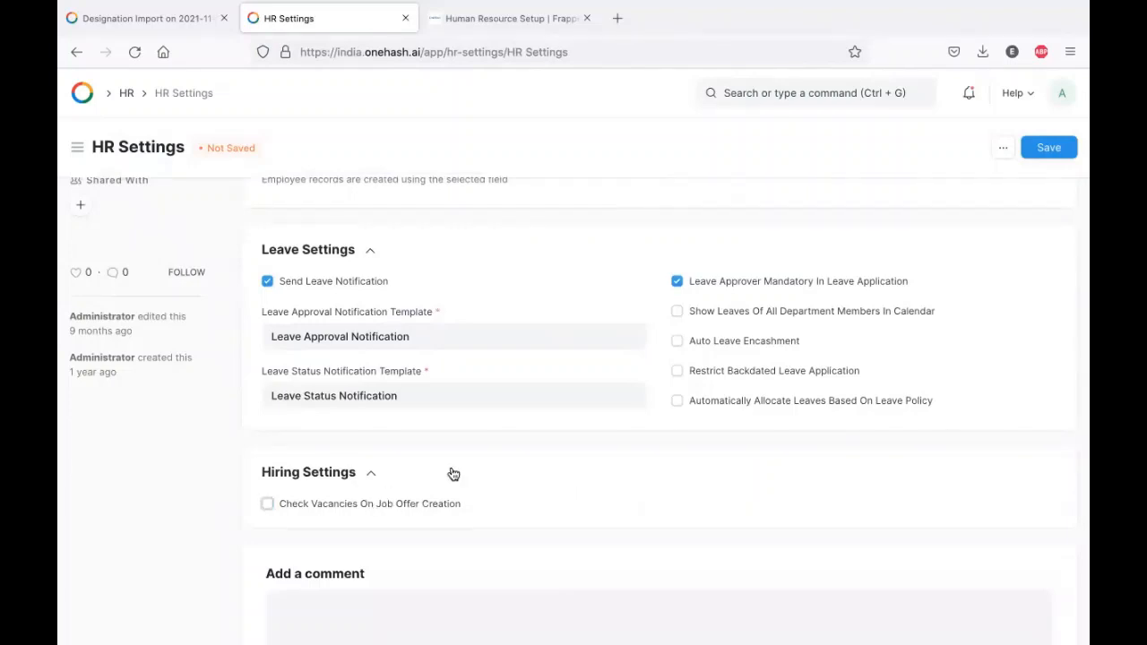
{"action": "scroll", "coordinate": [590, 369], "scroll_direction": "up", "scroll_amount": 1}
{"action": "left_click", "coordinate": [358, 336]}
{"action": "scroll", "coordinate": [659, 335], "scroll_direction": "up", "scroll_amount": 3}
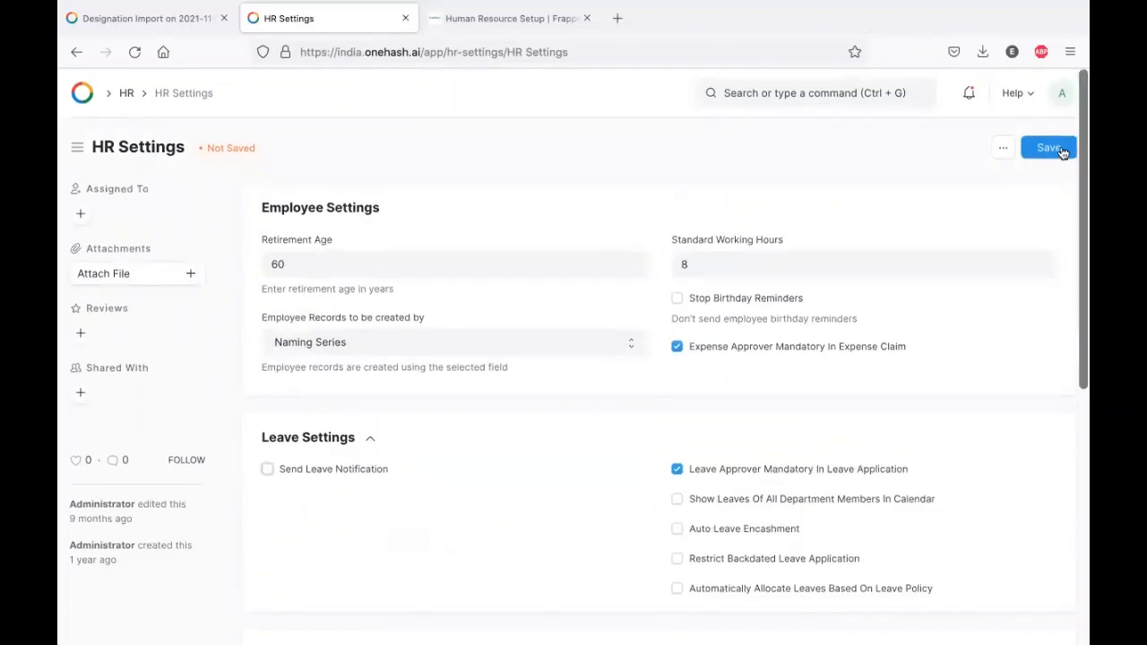
{"action": "left_click", "coordinate": [1062, 151]}
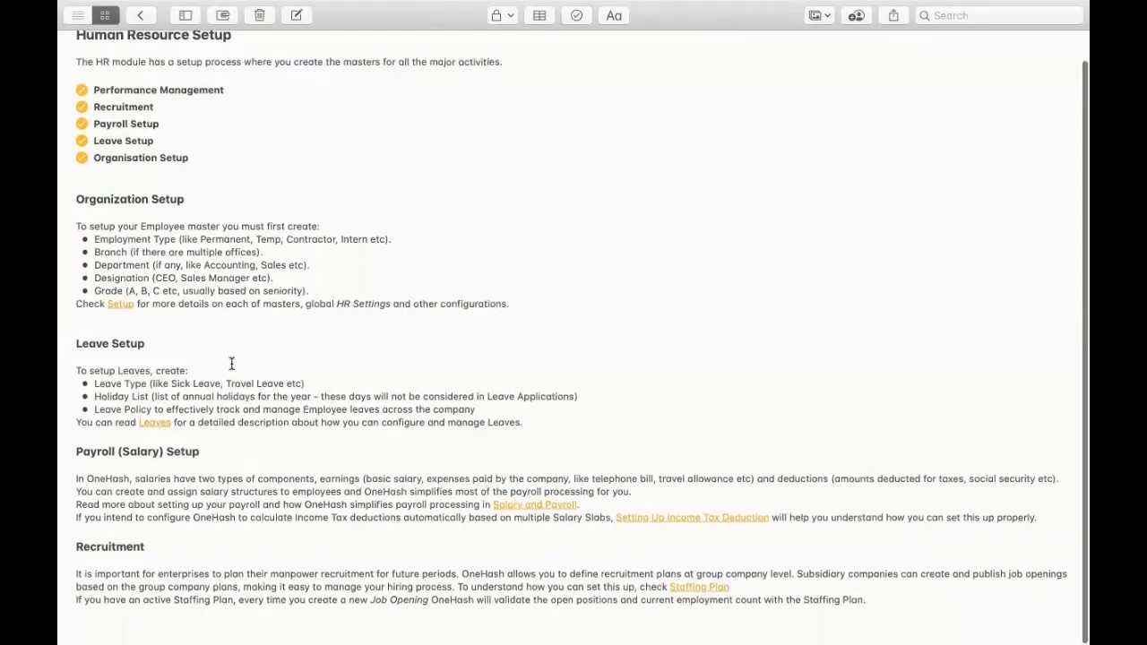
{"action": "double_click", "coordinate": [107, 385]}
{"action": "double_click", "coordinate": [112, 397]}
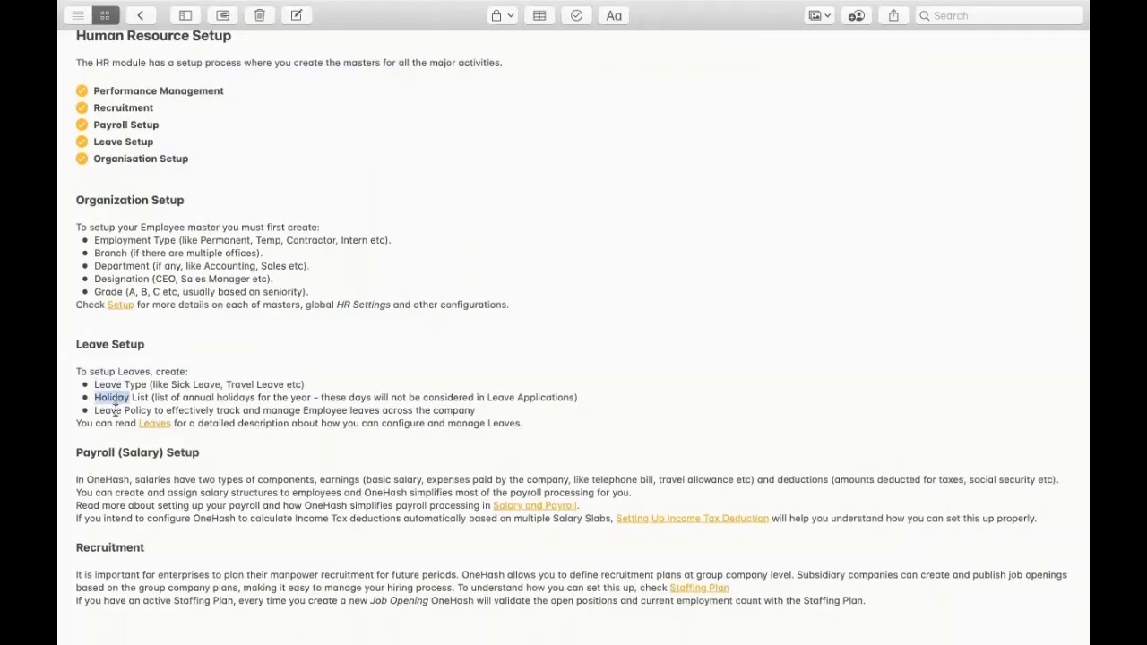
{"action": "left_click", "coordinate": [115, 410]}
{"action": "key", "text": "ctrl+Left"}
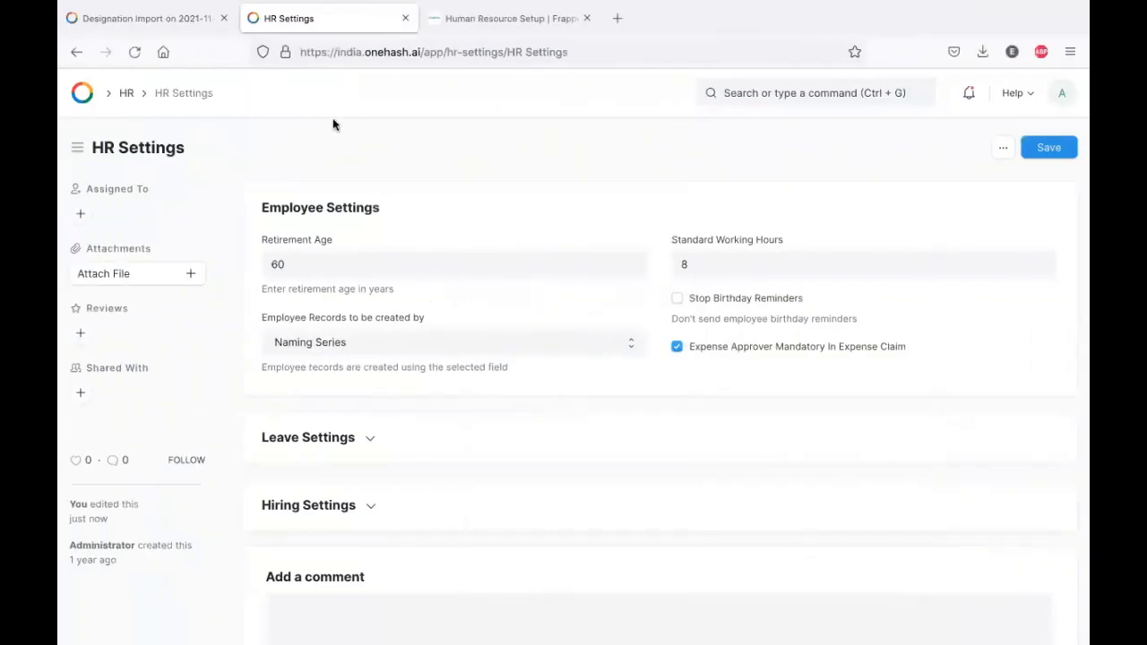
- From the HR module, open the Holiday List in a new browser tab
{"action": "left_click", "coordinate": [127, 95]}
{"action": "scroll", "coordinate": [490, 312], "scroll_direction": "down", "scroll_amount": 5}
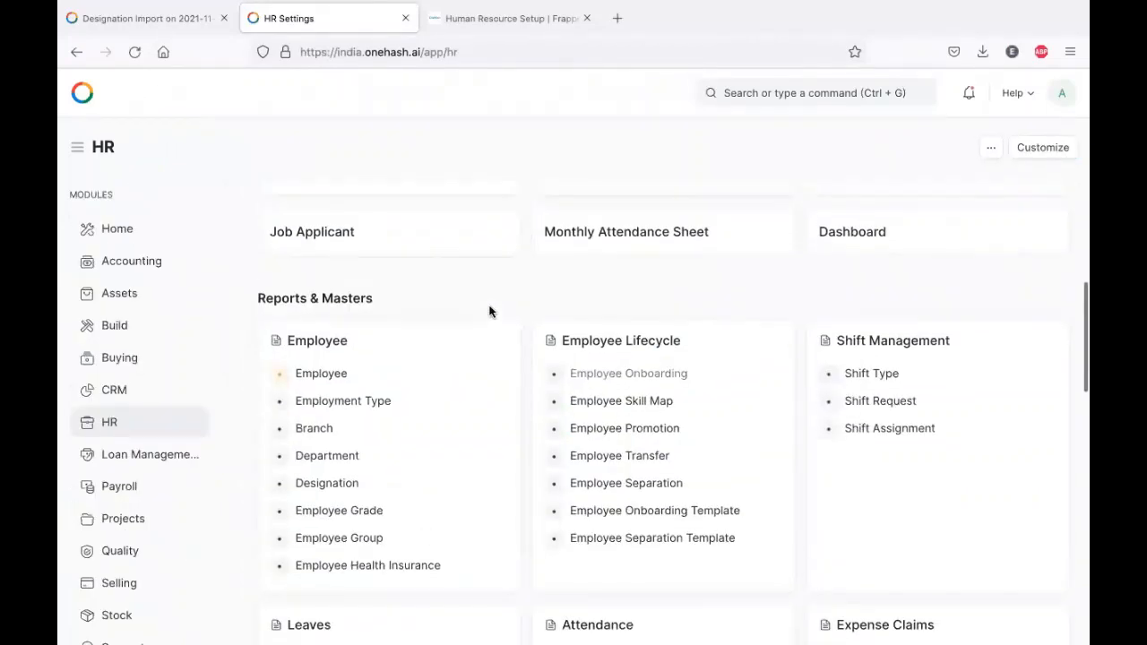
{"action": "scroll", "coordinate": [443, 246], "scroll_direction": "down", "scroll_amount": 3}
{"action": "scroll", "coordinate": [440, 236], "scroll_direction": "up", "scroll_amount": 1}
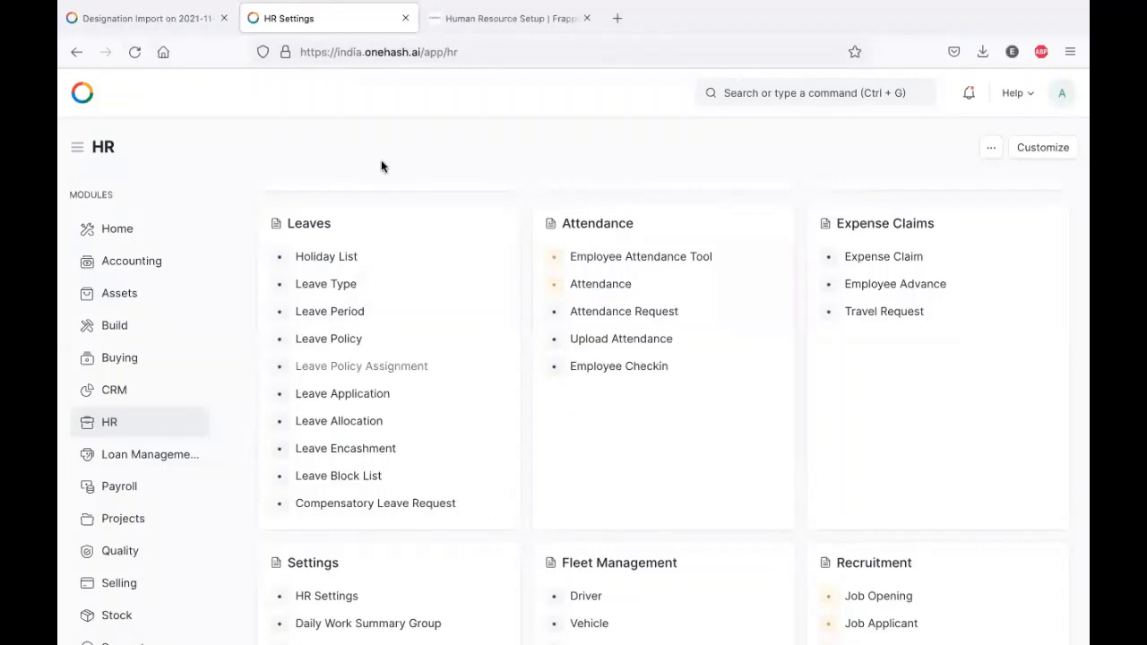
{"action": "right_click", "coordinate": [337, 257]}
{"action": "left_click", "coordinate": [385, 262]}
{"action": "left_click", "coordinate": [507, 18]}
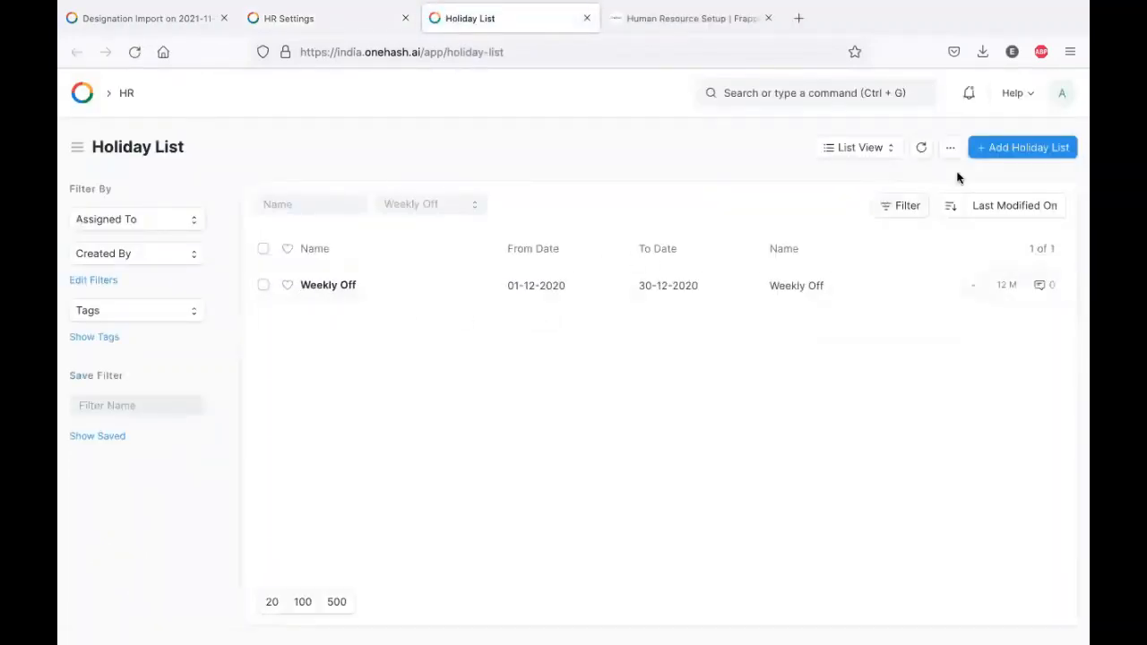
- Start a new holiday list named 2021 with From Date 01-01-2021
{"action": "left_click", "coordinate": [1039, 147]}
{"action": "type", "text": "2"}
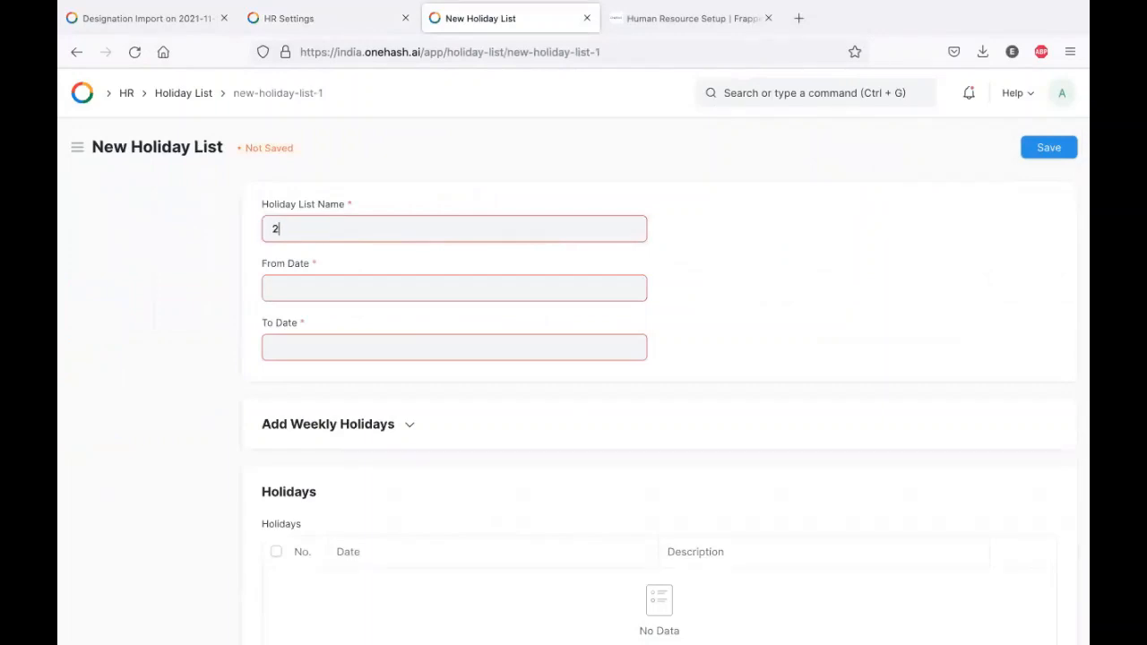
{"action": "type", "text": "021"}
{"action": "left_click", "coordinate": [372, 288]}
{"action": "left_click", "coordinate": [354, 332]}
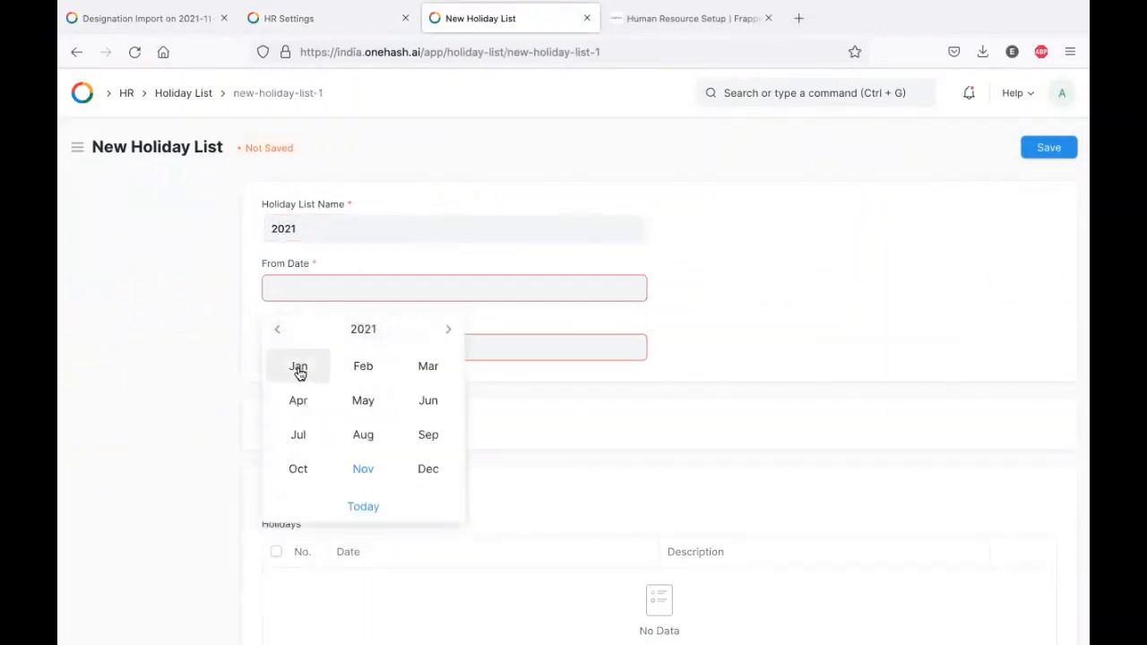
{"action": "left_click", "coordinate": [300, 369]}
{"action": "left_click", "coordinate": [415, 386]}
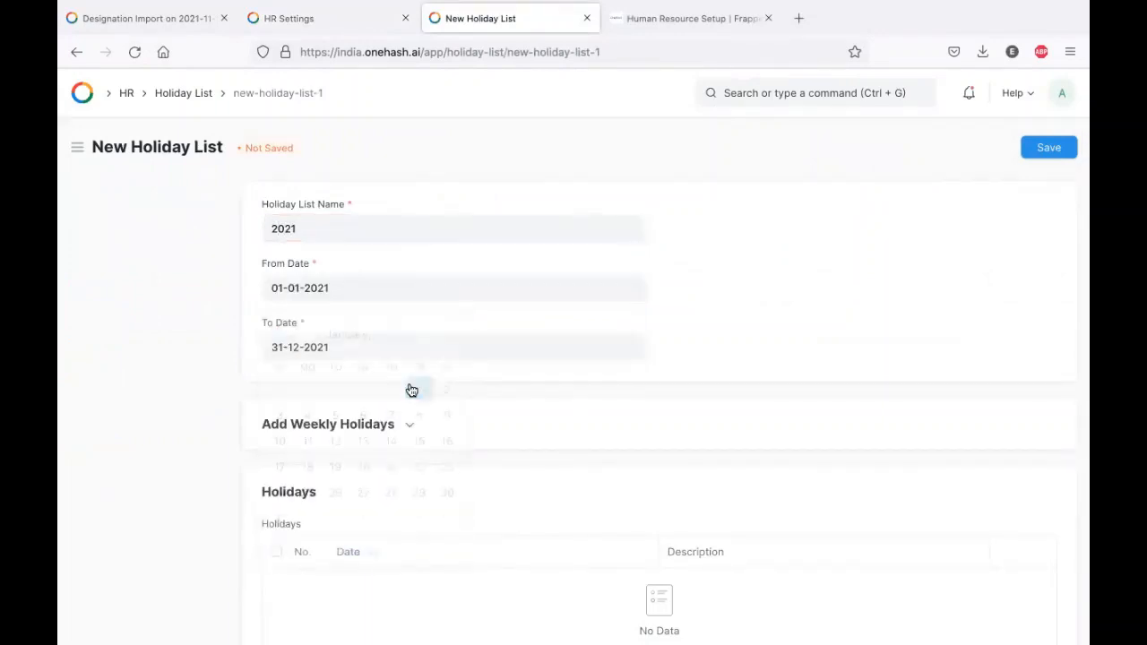
- Add every Sunday of 2021 as a weekly holiday
{"action": "scroll", "coordinate": [448, 377], "scroll_direction": "down", "scroll_amount": 2}
{"action": "left_click", "coordinate": [363, 323]}
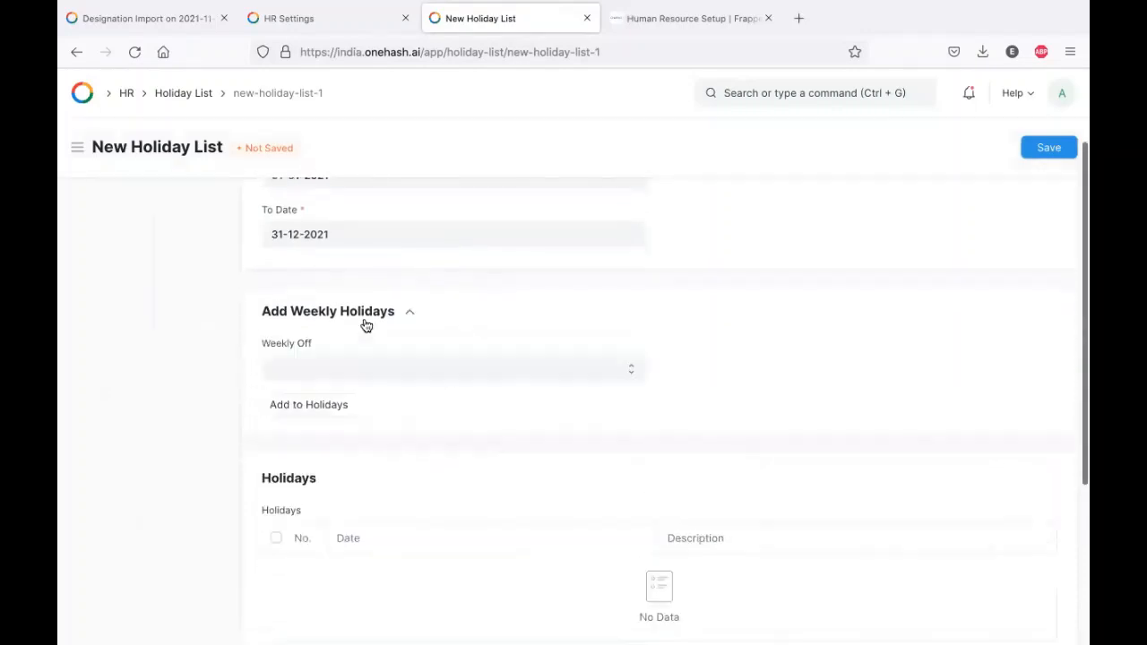
{"action": "left_click", "coordinate": [497, 376]}
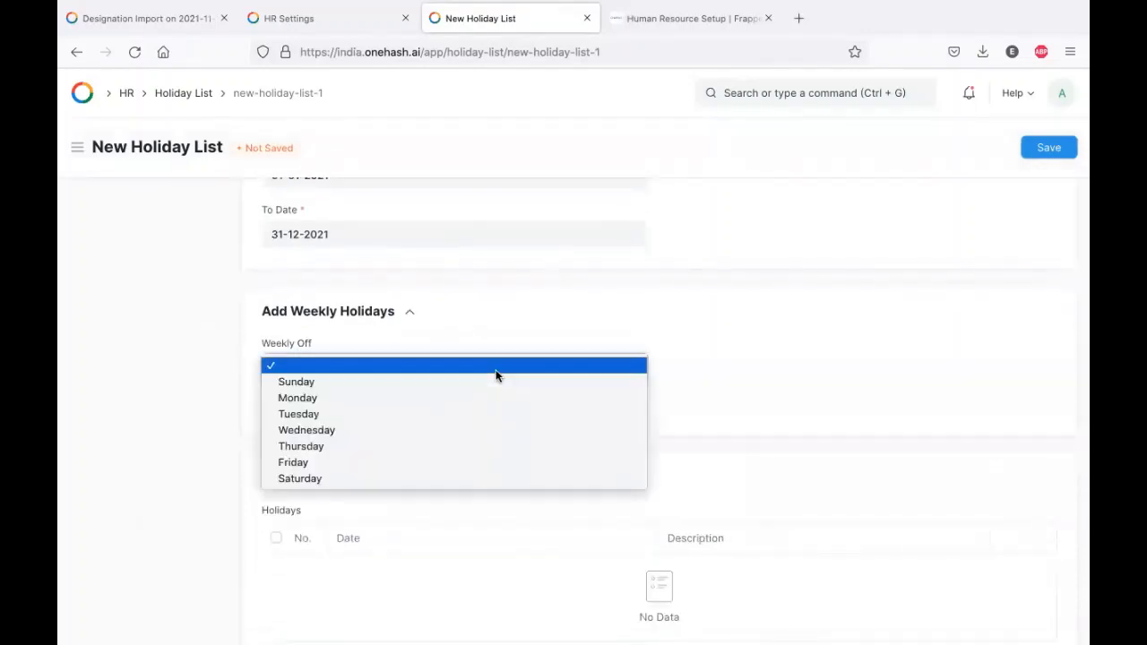
{"action": "left_click", "coordinate": [463, 381]}
{"action": "left_click", "coordinate": [289, 405]}
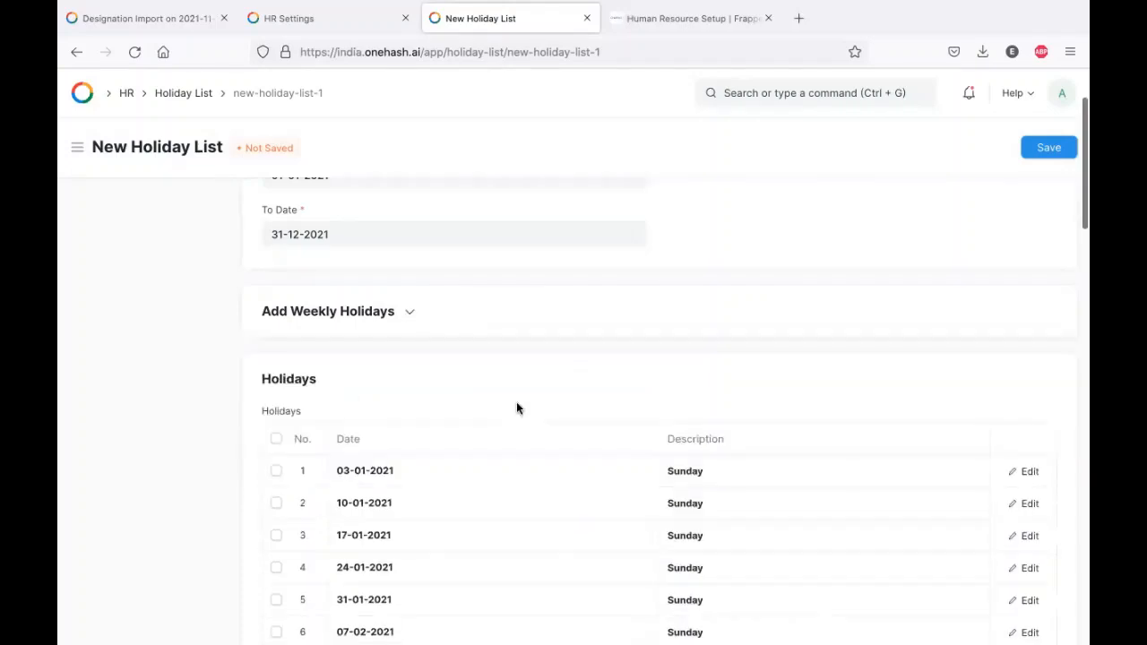
- Add every Saturday of 2021 as a weekly holiday
{"action": "scroll", "coordinate": [516, 409], "scroll_direction": "down", "scroll_amount": 4}
{"action": "scroll", "coordinate": [514, 404], "scroll_direction": "up", "scroll_amount": 5}
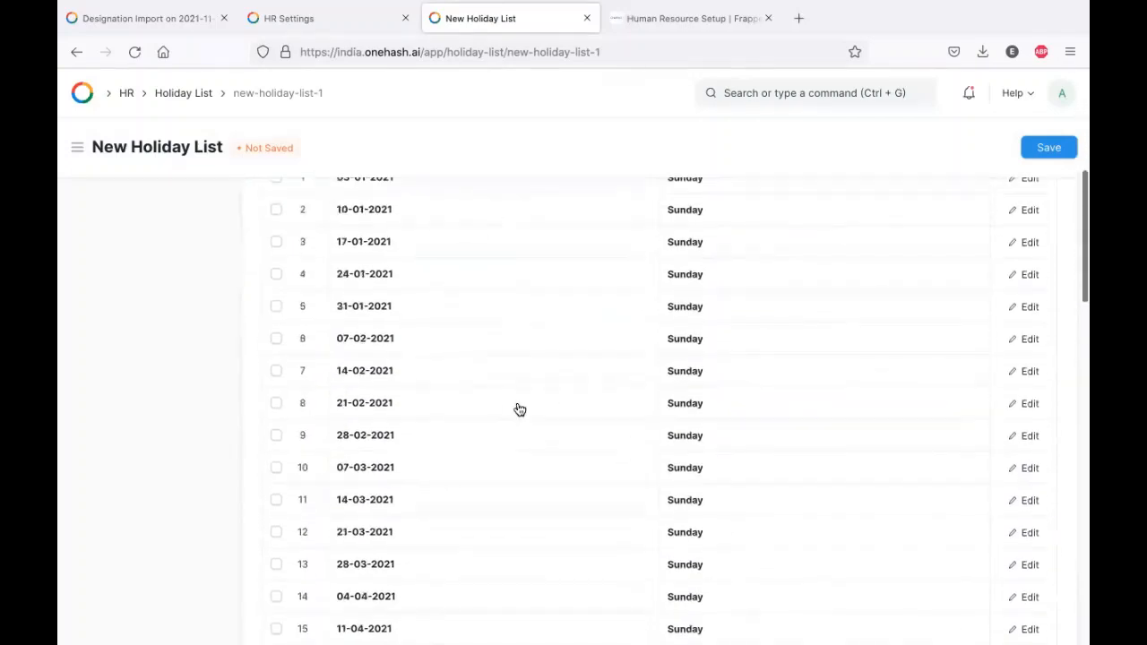
{"action": "scroll", "coordinate": [484, 496], "scroll_direction": "down", "scroll_amount": 9}
{"action": "scroll", "coordinate": [494, 505], "scroll_direction": "up", "scroll_amount": 10}
{"action": "left_click", "coordinate": [326, 426]}
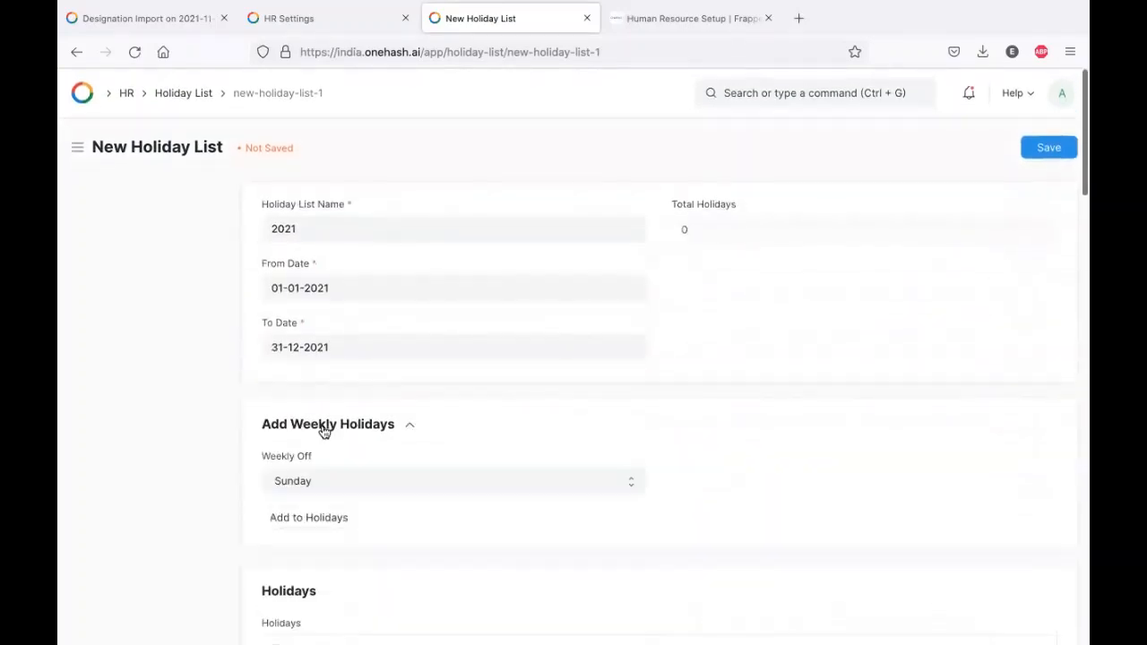
{"action": "left_click", "coordinate": [369, 481]}
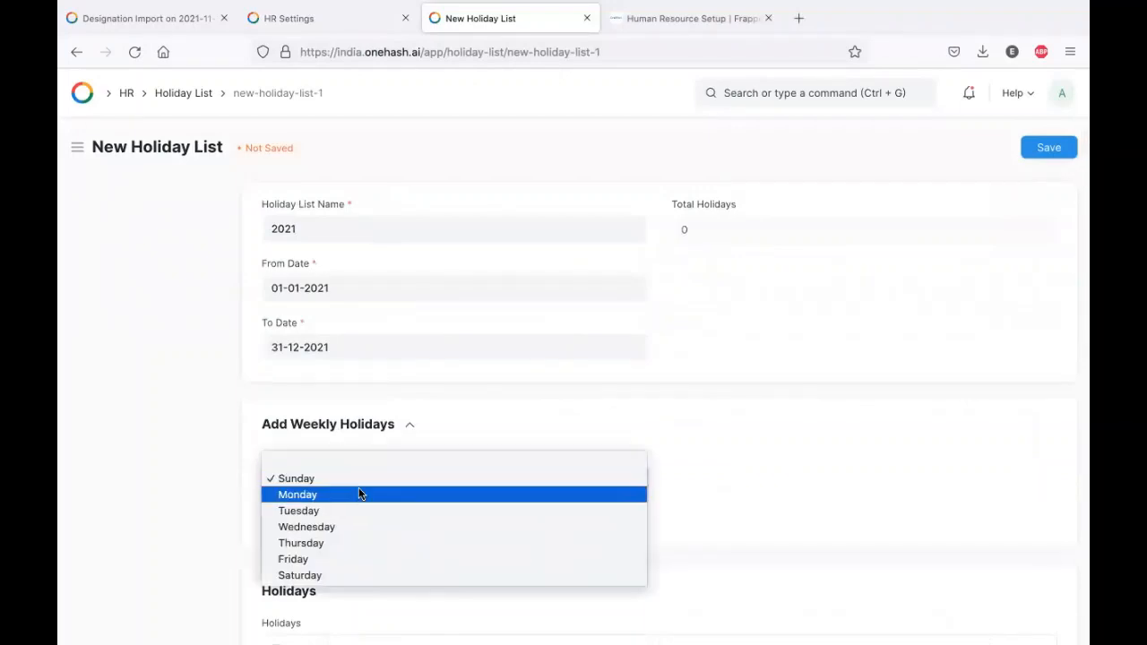
{"action": "left_click", "coordinate": [329, 577]}
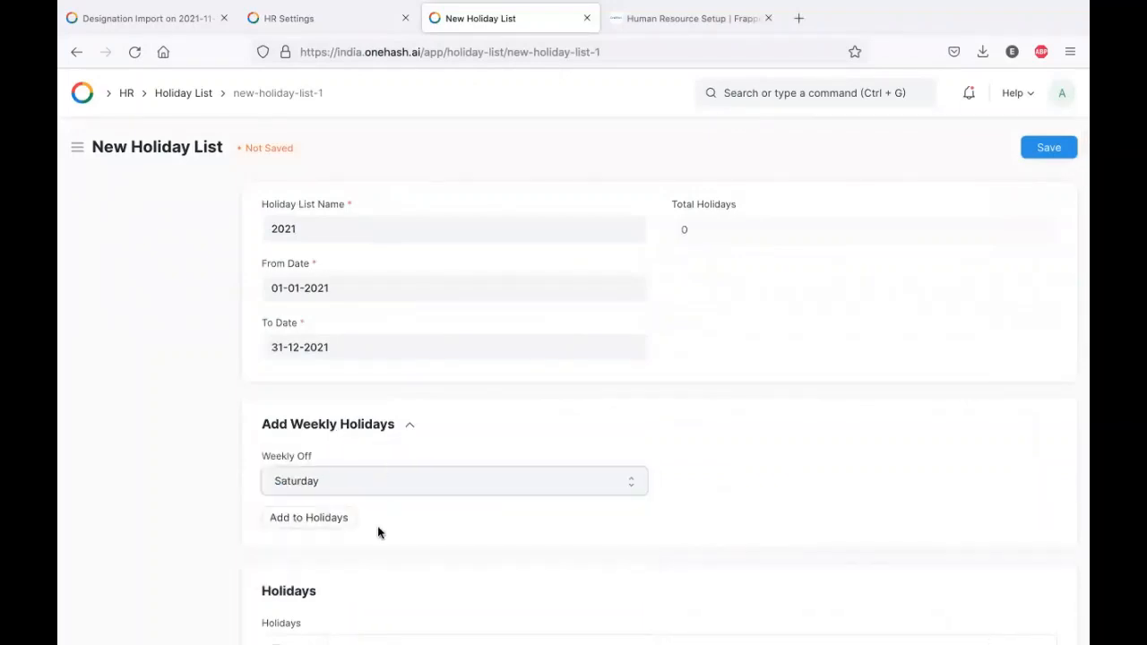
{"action": "left_click", "coordinate": [309, 520]}
- Page through the generated holiday rows to review them
{"action": "scroll", "coordinate": [488, 527], "scroll_direction": "down", "scroll_amount": 6}
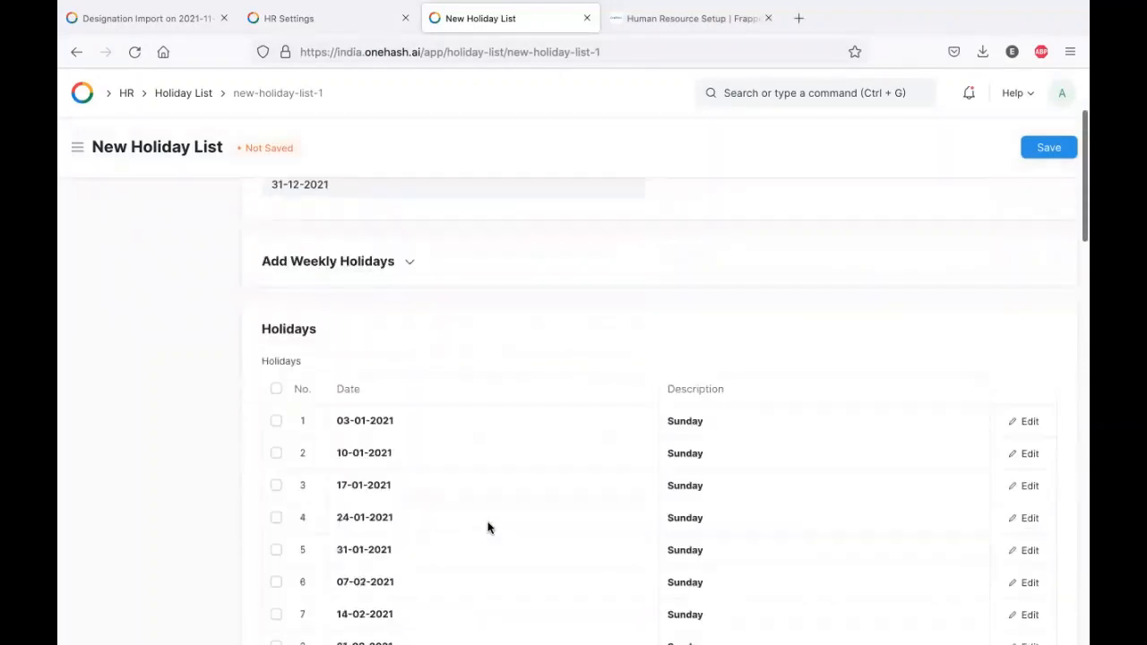
{"action": "scroll", "coordinate": [488, 527], "scroll_direction": "down", "scroll_amount": 15}
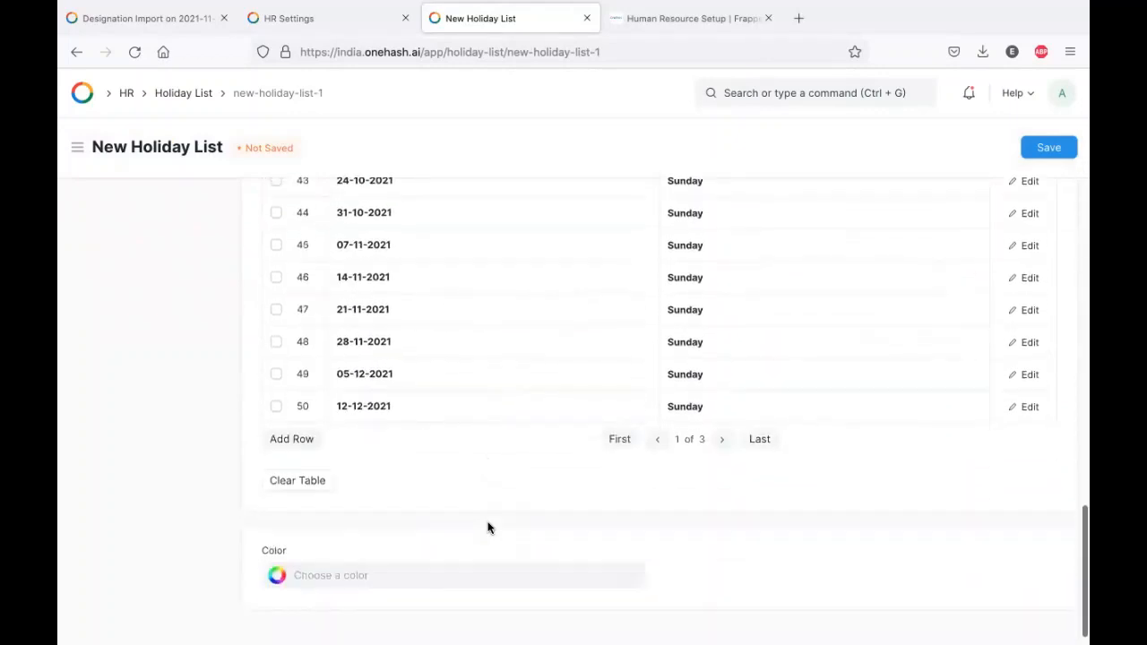
{"action": "left_click", "coordinate": [722, 410]}
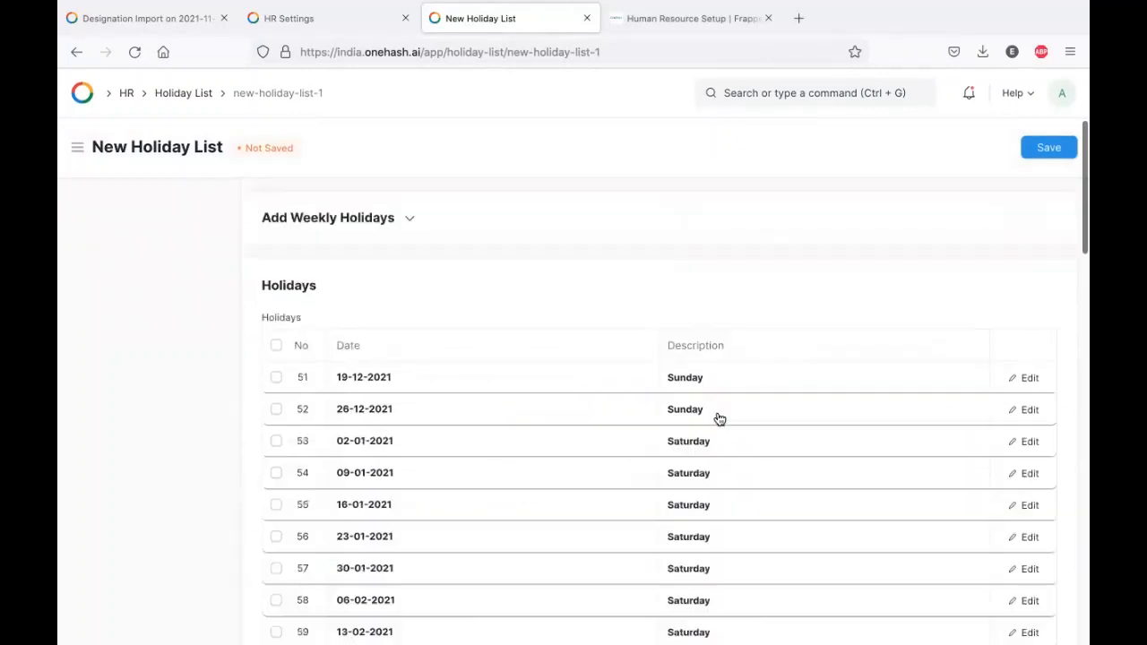
{"action": "scroll", "coordinate": [717, 417], "scroll_direction": "down", "scroll_amount": 4}
{"action": "scroll", "coordinate": [719, 420], "scroll_direction": "down", "scroll_amount": 15}
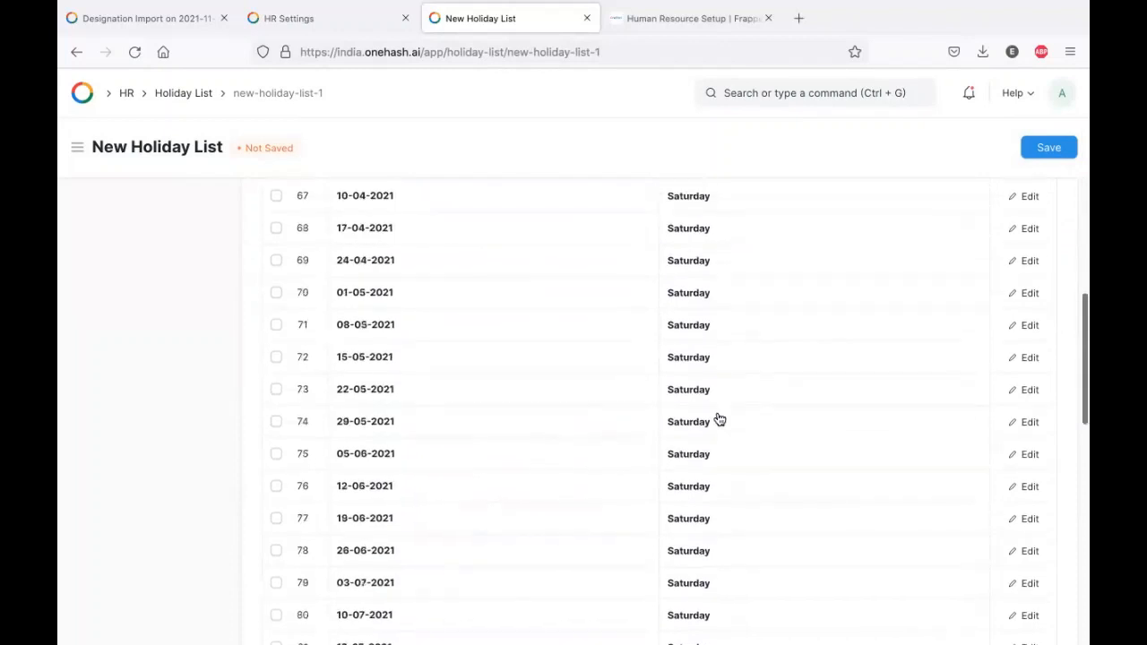
{"action": "scroll", "coordinate": [720, 419], "scroll_direction": "up", "scroll_amount": 15}
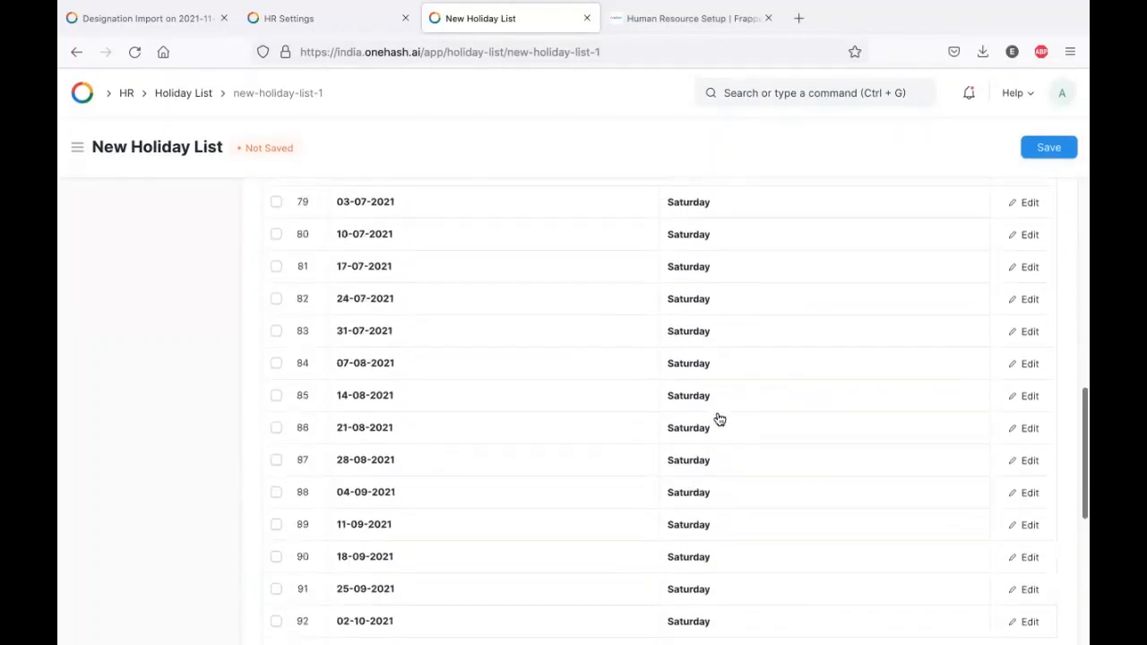
{"action": "scroll", "coordinate": [720, 420], "scroll_direction": "up", "scroll_amount": 5}
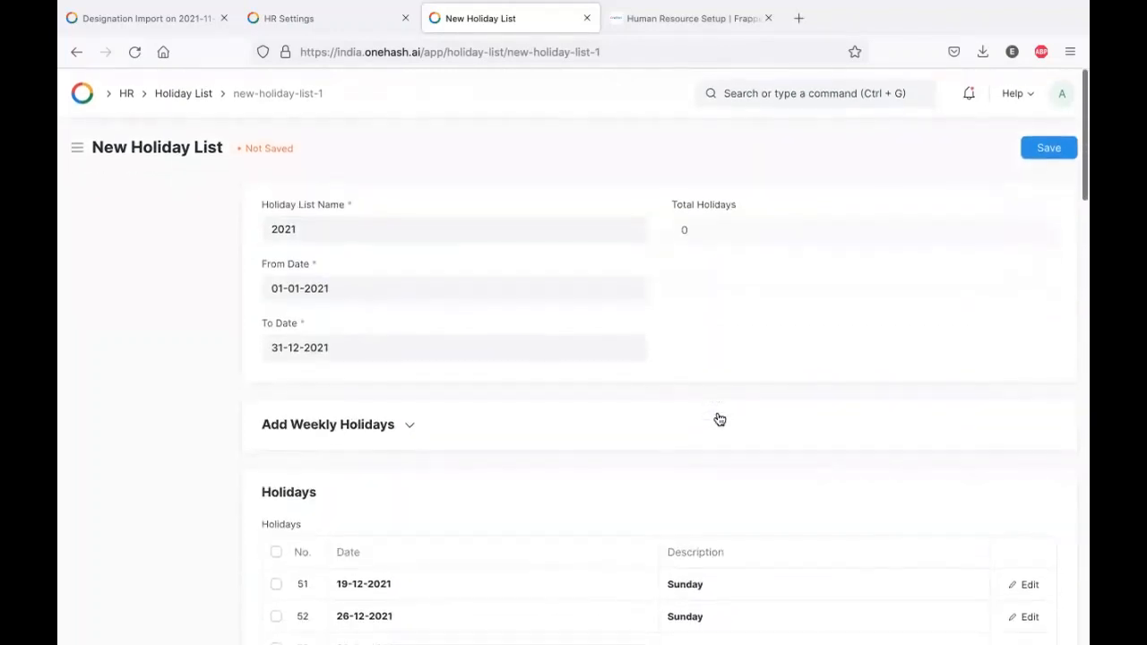
{"action": "left_click", "coordinate": [333, 434]}
{"action": "left_click", "coordinate": [406, 428]}
{"action": "scroll", "coordinate": [722, 420], "scroll_direction": "down", "scroll_amount": 3}
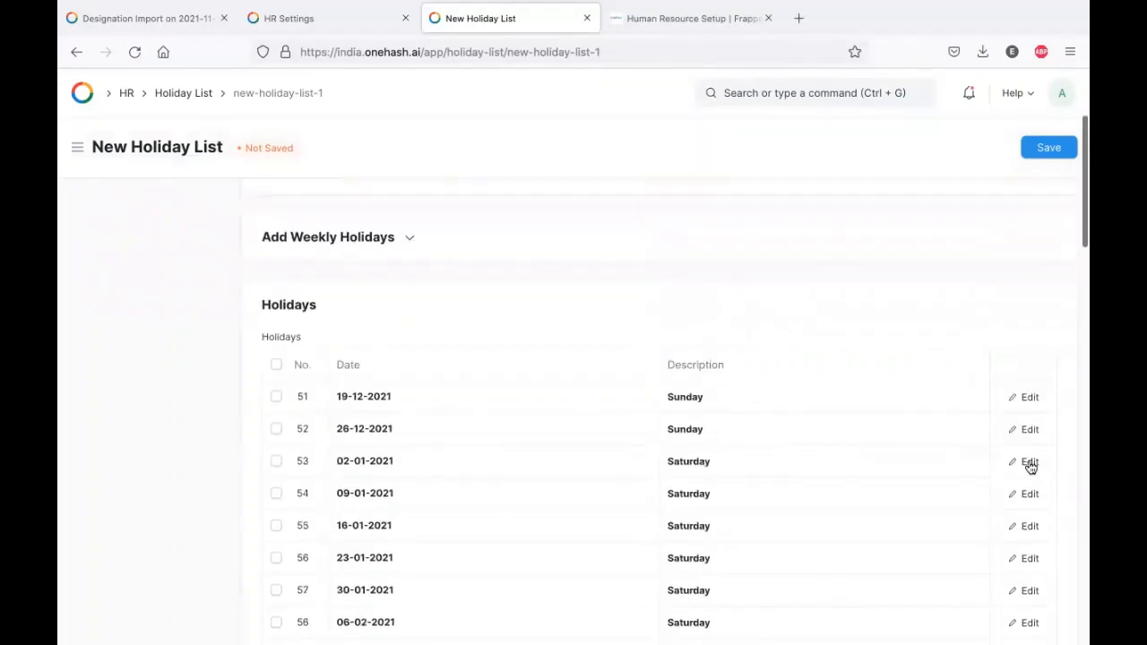
- Inspect holiday row 53 in its edit window, then save the holiday list
{"action": "left_click", "coordinate": [1030, 462]}
{"action": "scroll", "coordinate": [647, 298], "scroll_direction": "down", "scroll_amount": 3}
{"action": "scroll", "coordinate": [647, 299], "scroll_direction": "up", "scroll_amount": 3}
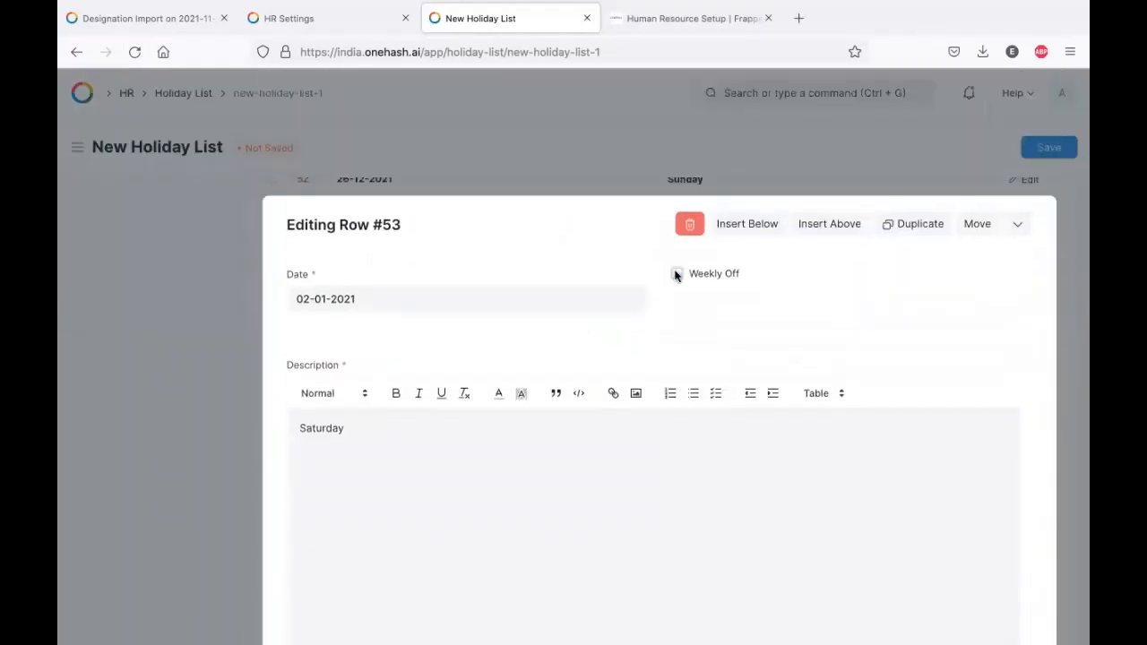
{"action": "left_click", "coordinate": [182, 344]}
{"action": "scroll", "coordinate": [518, 347], "scroll_direction": "up", "scroll_amount": 5}
{"action": "left_click", "coordinate": [518, 352]}
{"action": "key", "text": "ctrl+s"}
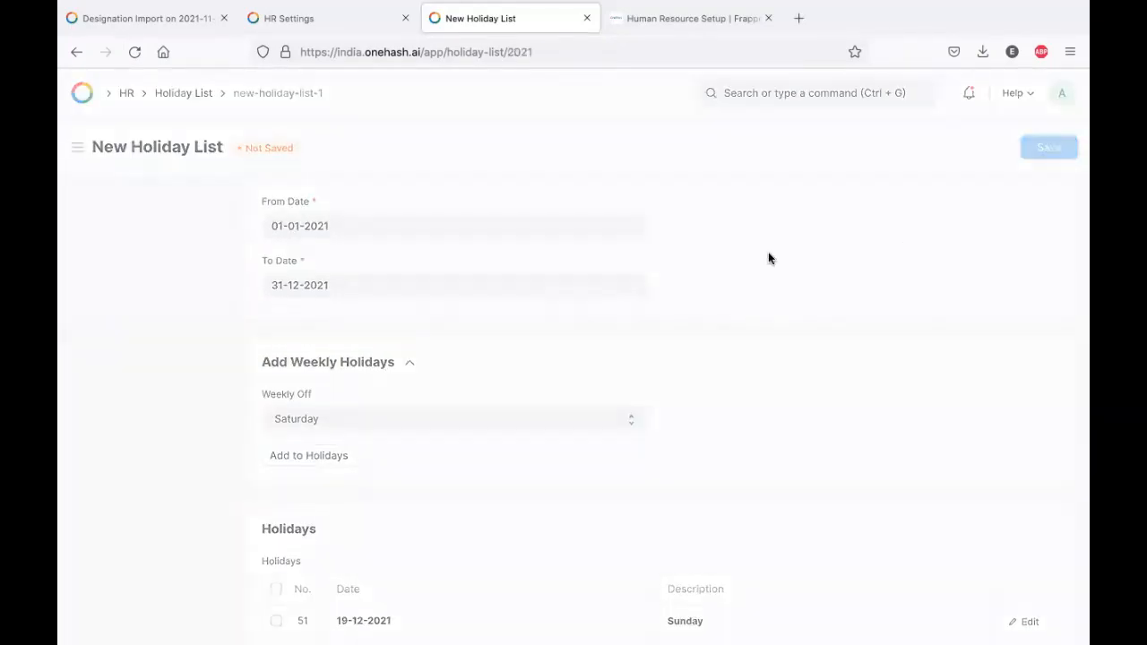
- Keep Saturday as the weekly off day
{"action": "left_click", "coordinate": [464, 464]}
{"action": "left_click", "coordinate": [529, 469]}
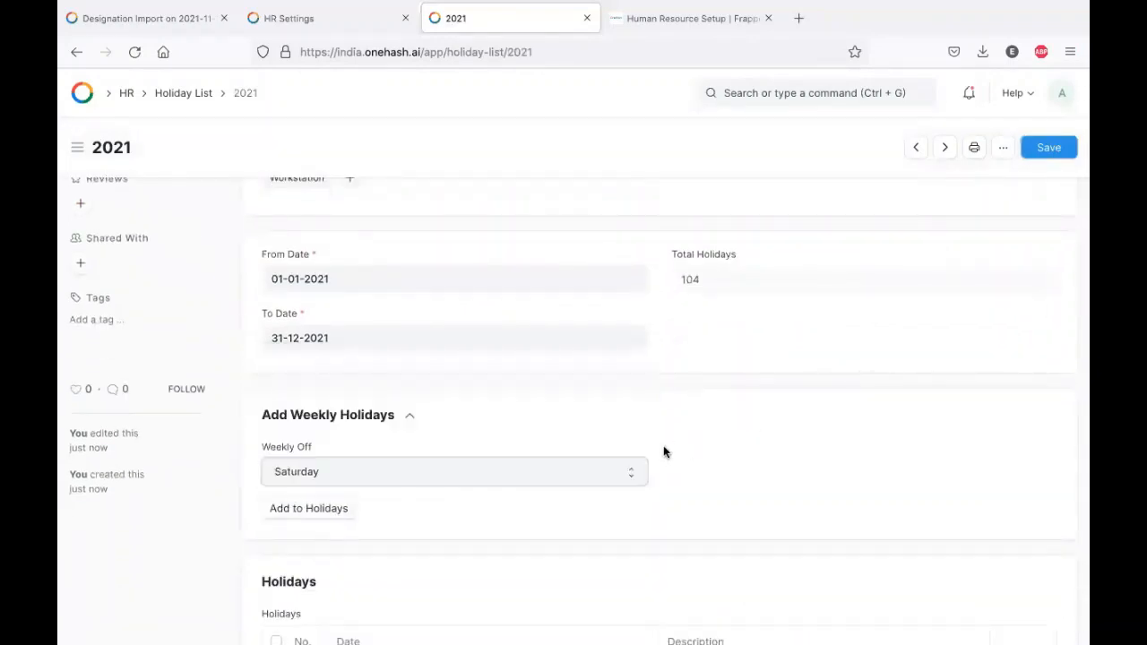
{"action": "scroll", "coordinate": [661, 452], "scroll_direction": "down", "scroll_amount": 15}
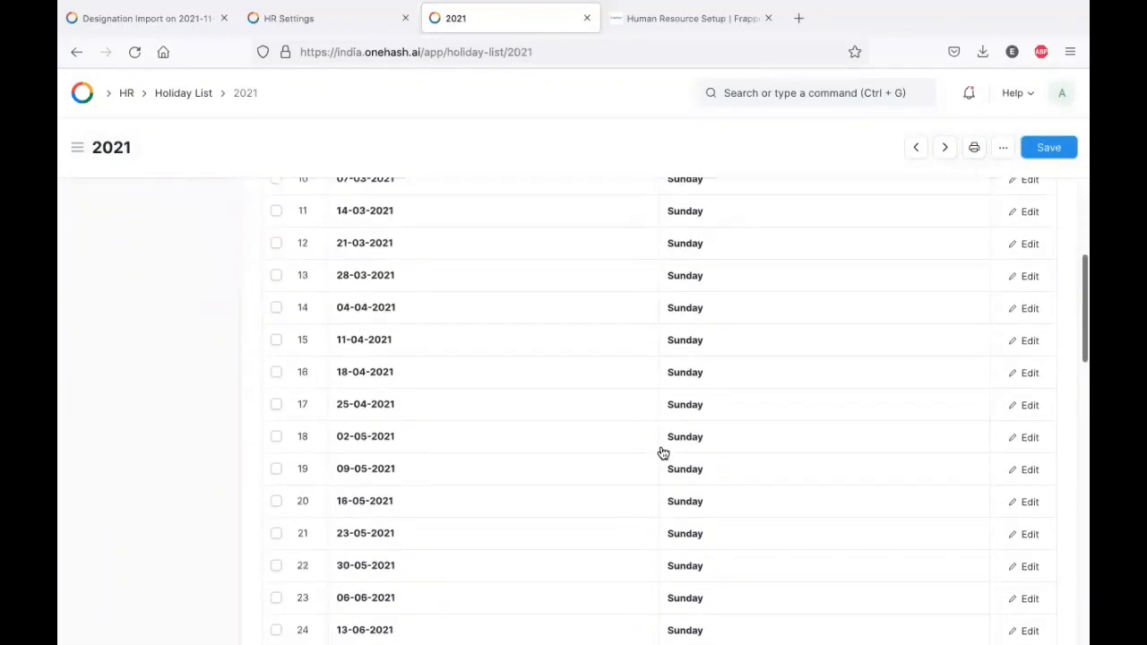
{"action": "scroll", "coordinate": [661, 452], "scroll_direction": "up", "scroll_amount": 1}
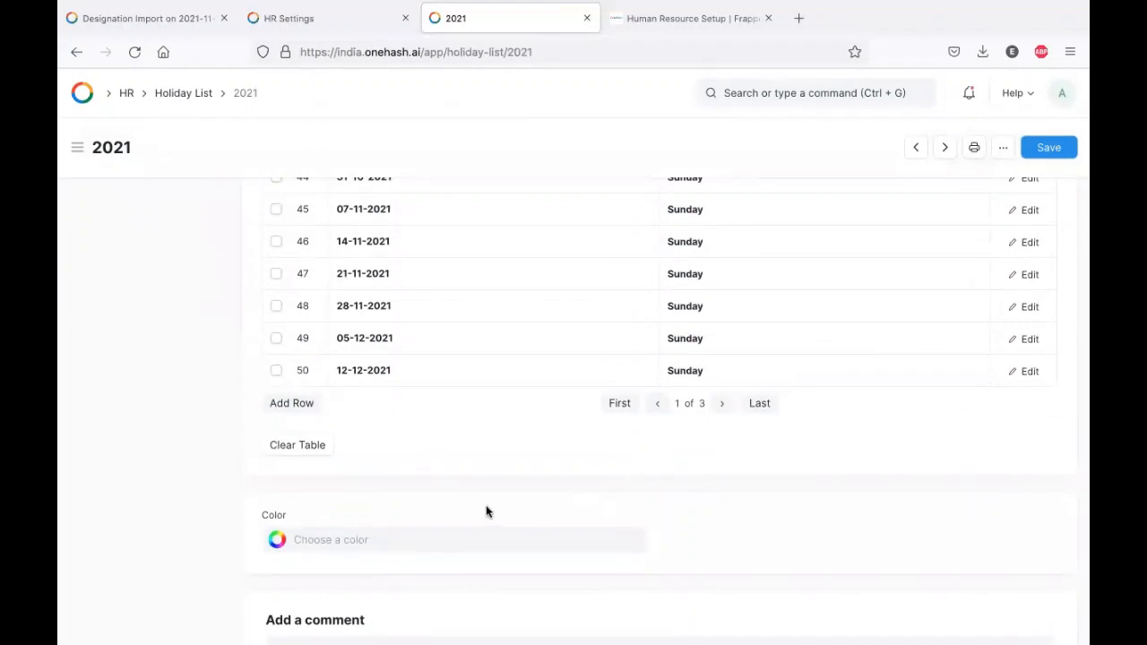
- Give the 2021 list the blue colour #4463F0, save it, and add a new holiday row
{"action": "left_click", "coordinate": [350, 543]}
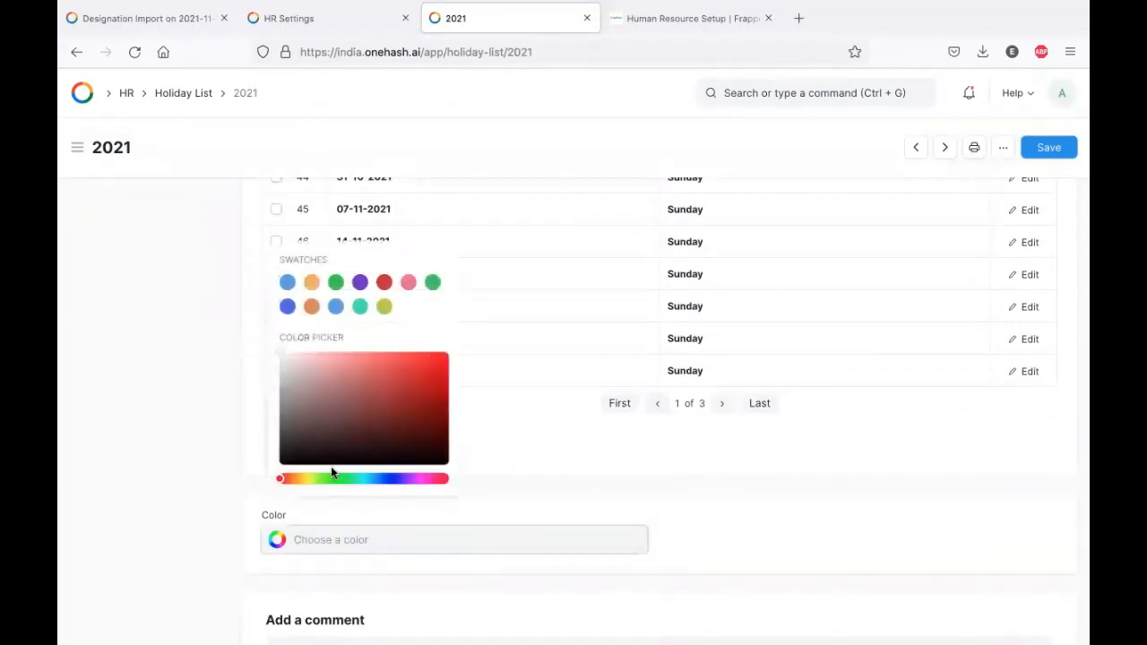
{"action": "left_click", "coordinate": [287, 307]}
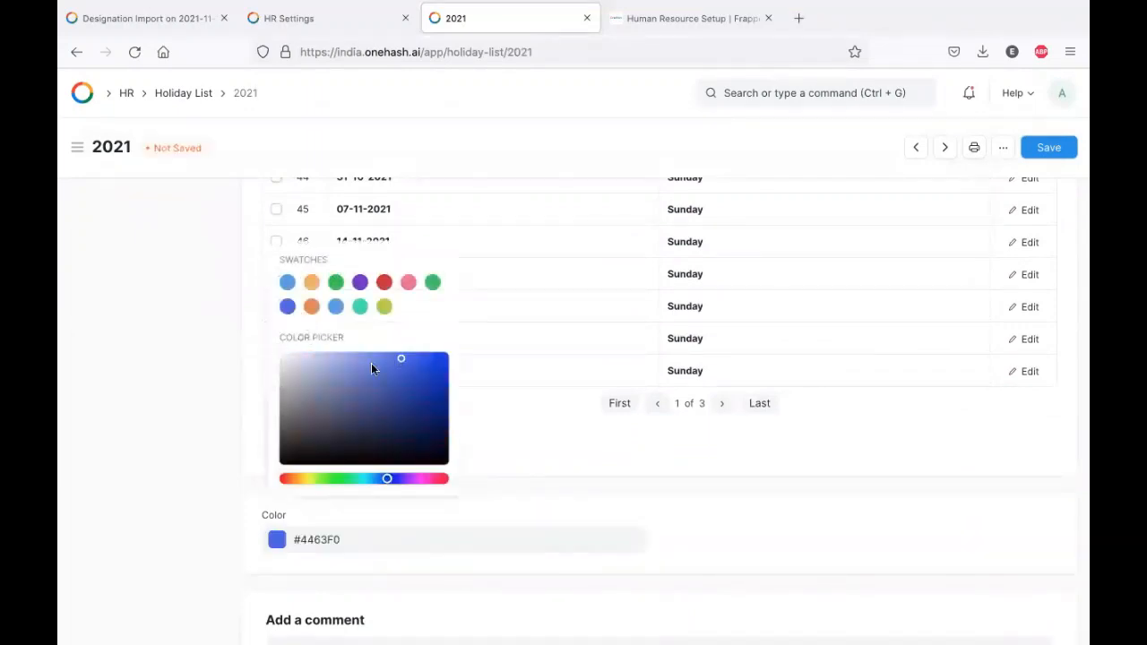
{"action": "left_click", "coordinate": [740, 463]}
{"action": "scroll", "coordinate": [839, 432], "scroll_direction": "up", "scroll_amount": 3}
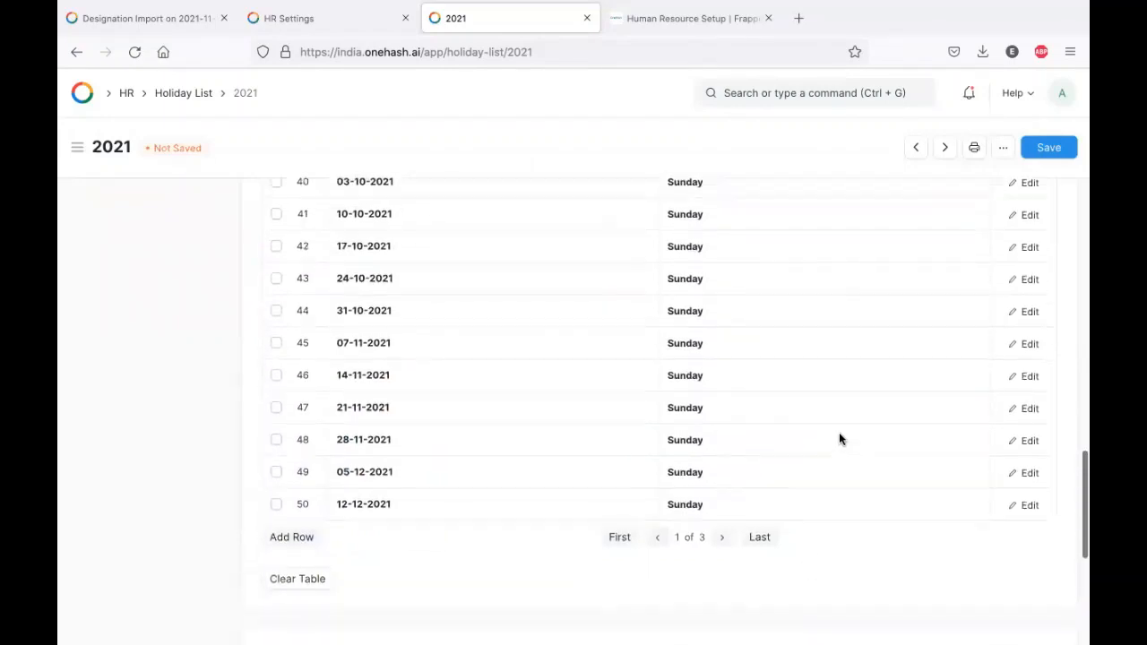
{"action": "scroll", "coordinate": [756, 458], "scroll_direction": "down", "scroll_amount": 6}
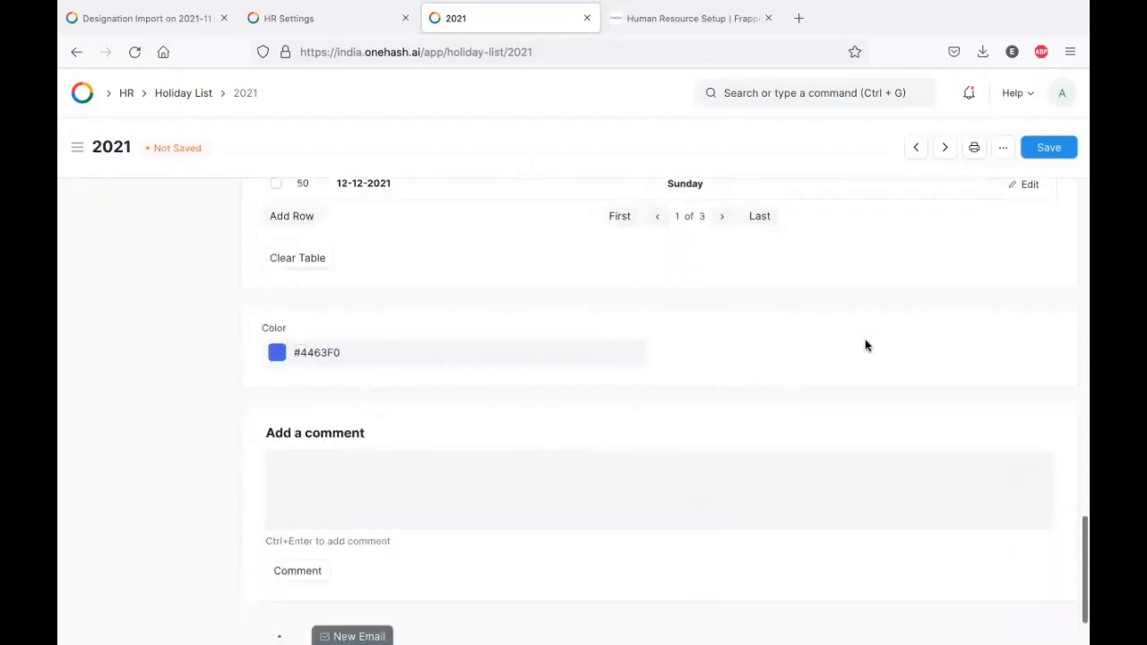
{"action": "key", "text": "ctrl+s"}
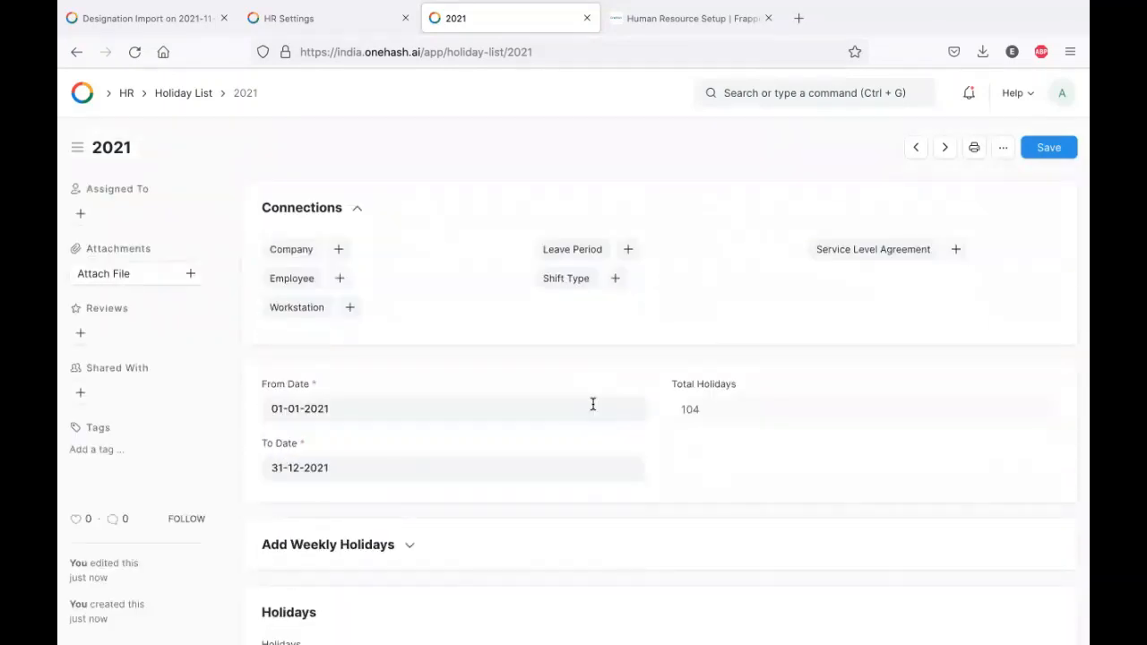
{"action": "scroll", "coordinate": [592, 405], "scroll_direction": "down", "scroll_amount": 20}
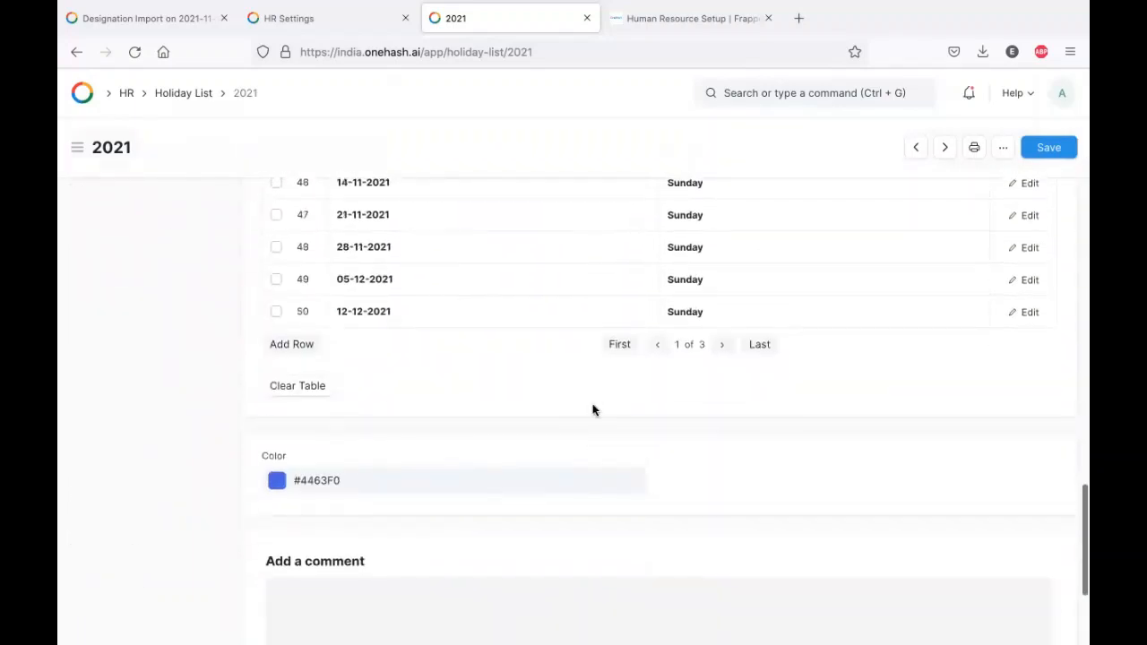
{"action": "left_click", "coordinate": [291, 345]}
- Fill the new row with date 25 December 2021 and description 'Christmas'
{"action": "left_click", "coordinate": [452, 369]}
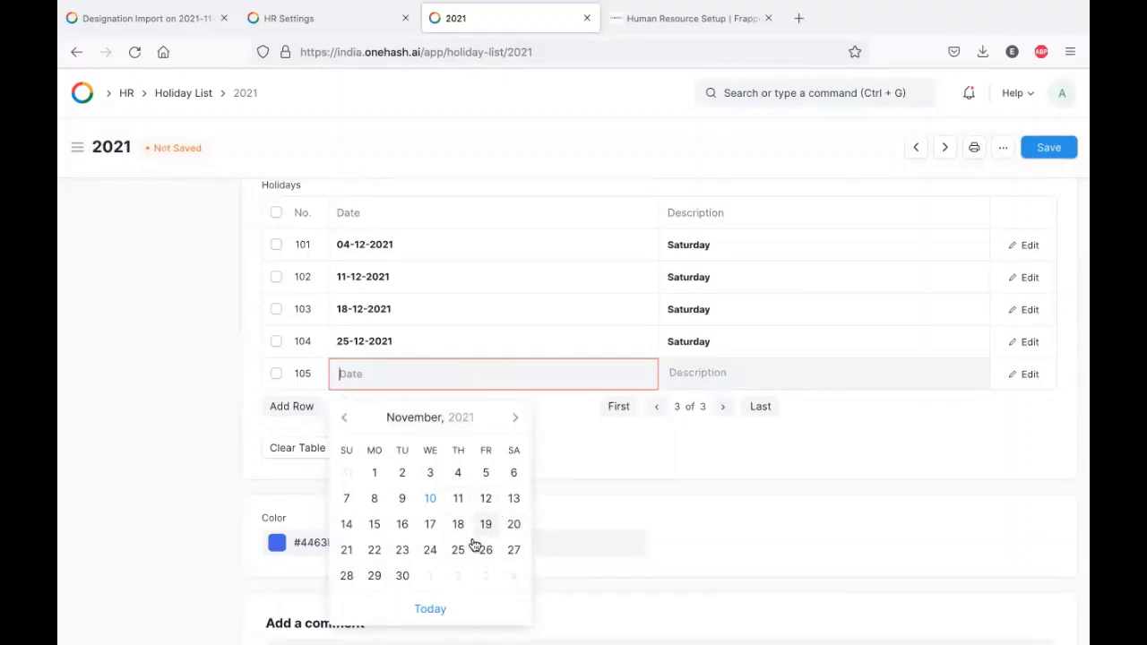
{"action": "left_click", "coordinate": [517, 420]}
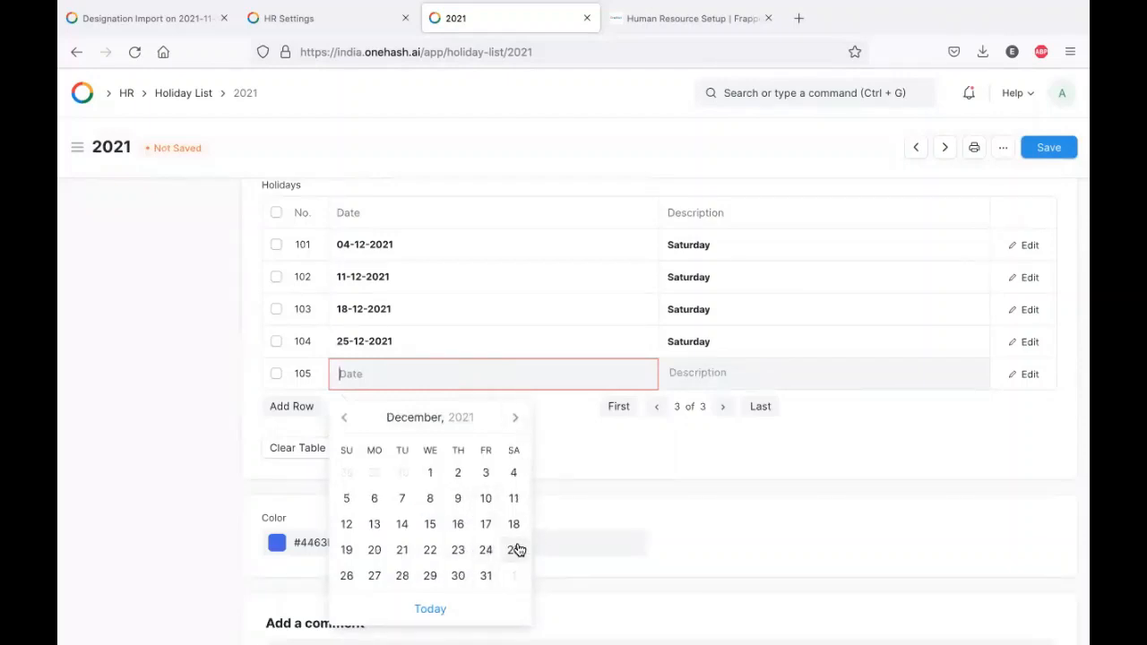
{"action": "left_click", "coordinate": [516, 550]}
{"action": "left_click", "coordinate": [743, 373]}
{"action": "type", "text": "Christmas"}
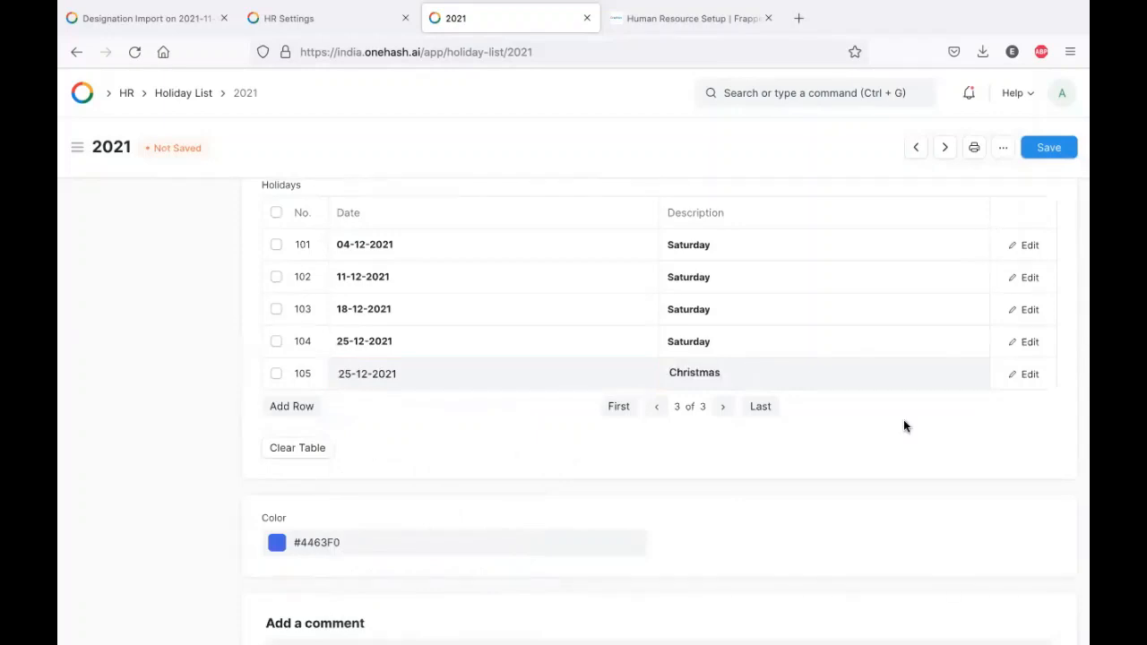
- Check row 105's details, leaving it unmarked as a weekly off, and save
{"action": "left_click", "coordinate": [1027, 374]}
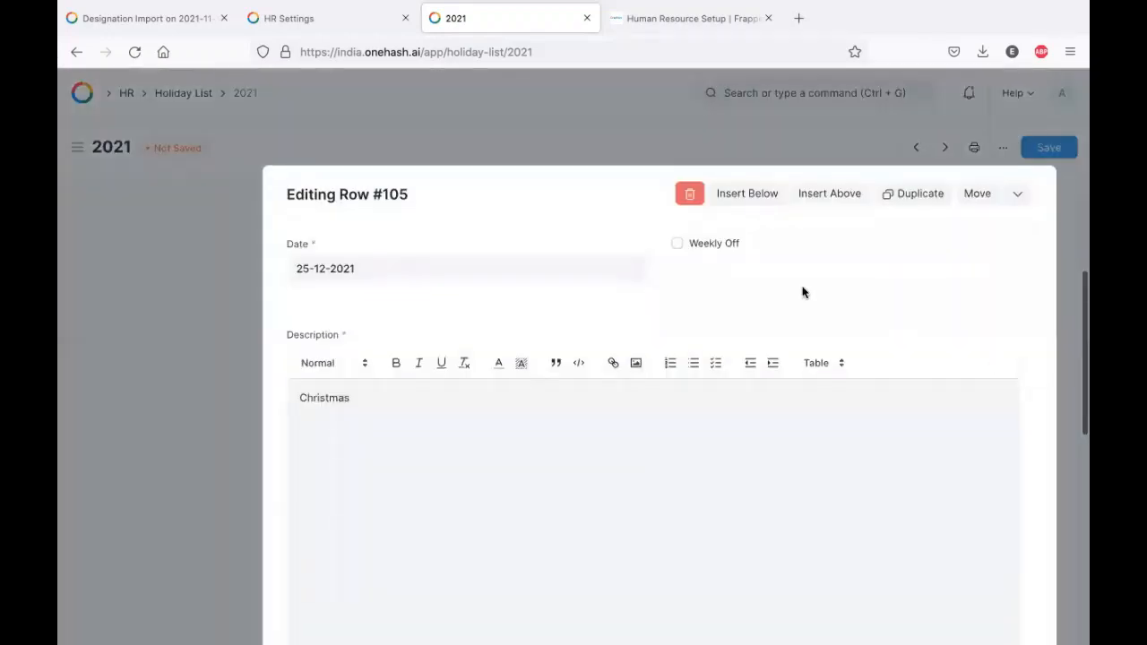
{"action": "left_click", "coordinate": [696, 246]}
{"action": "left_click", "coordinate": [696, 246]}
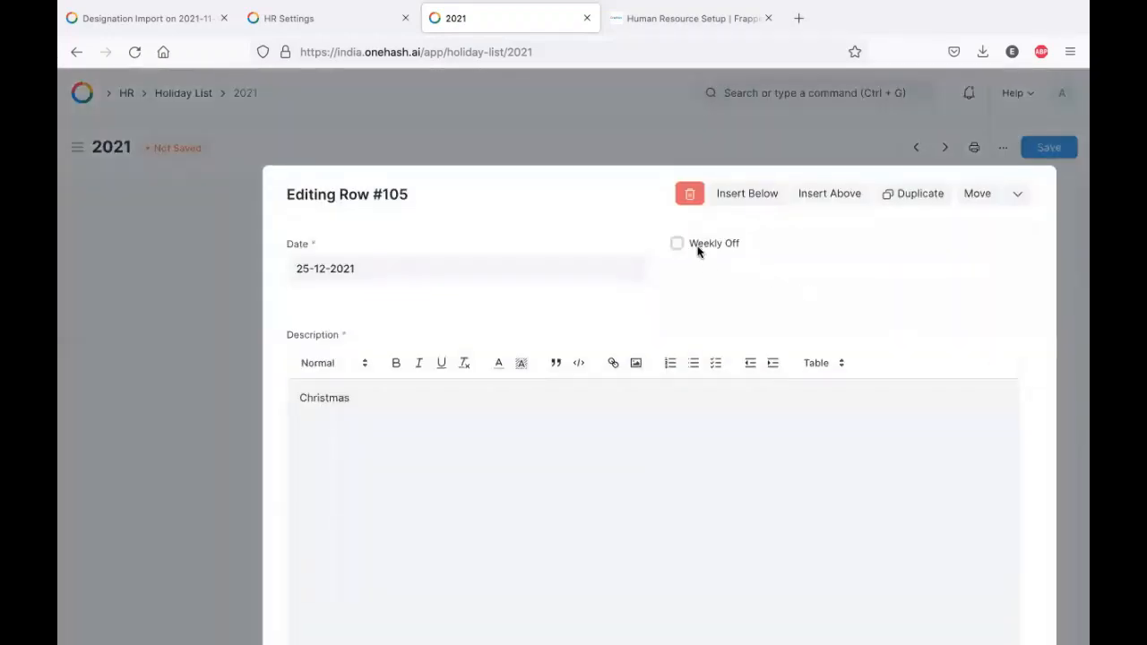
{"action": "left_click", "coordinate": [182, 405]}
{"action": "scroll", "coordinate": [689, 367], "scroll_direction": "up", "scroll_amount": 3}
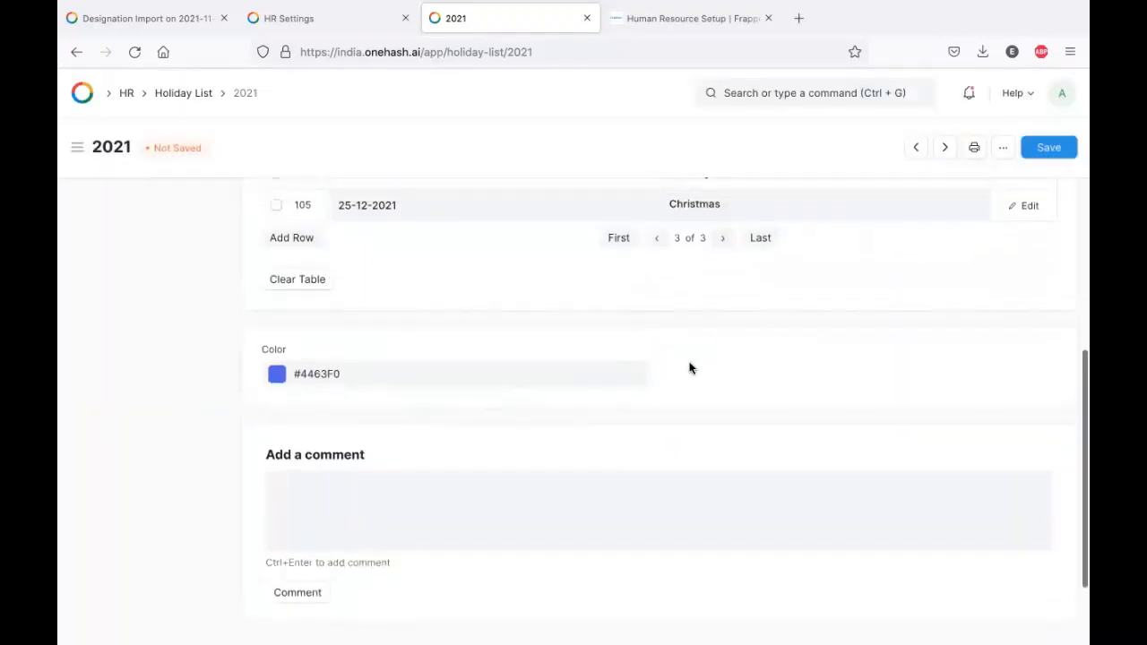
{"action": "key", "text": "ctrl+s"}
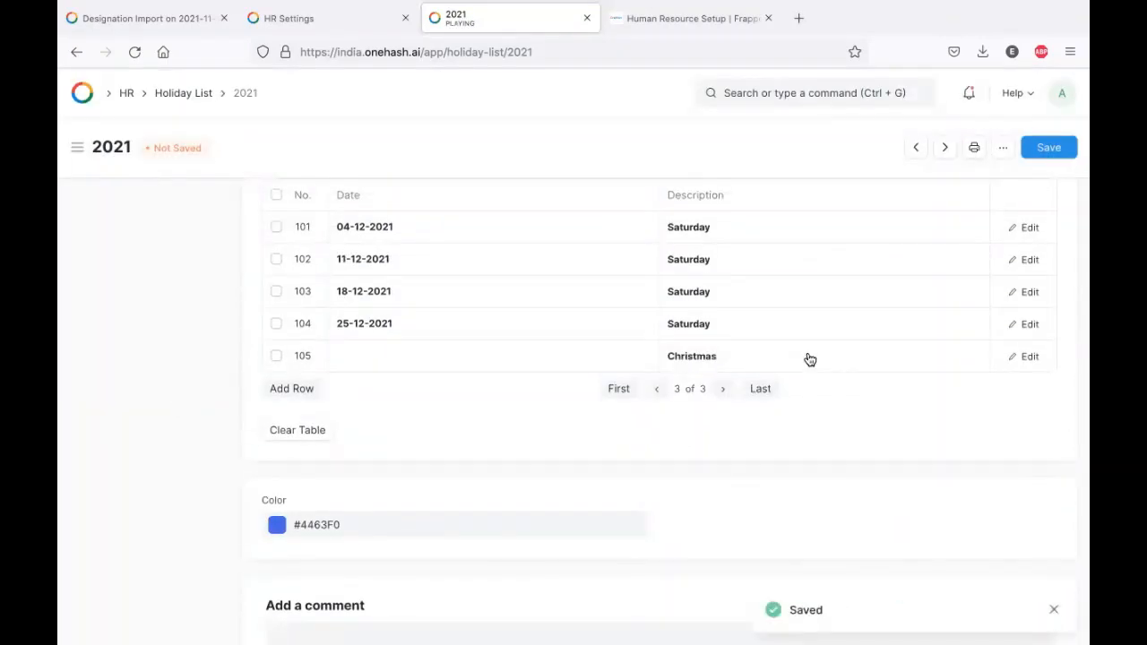
- Reset row 105's date to 25-12-2021 and save the holiday list again
{"action": "left_click", "coordinate": [445, 359]}
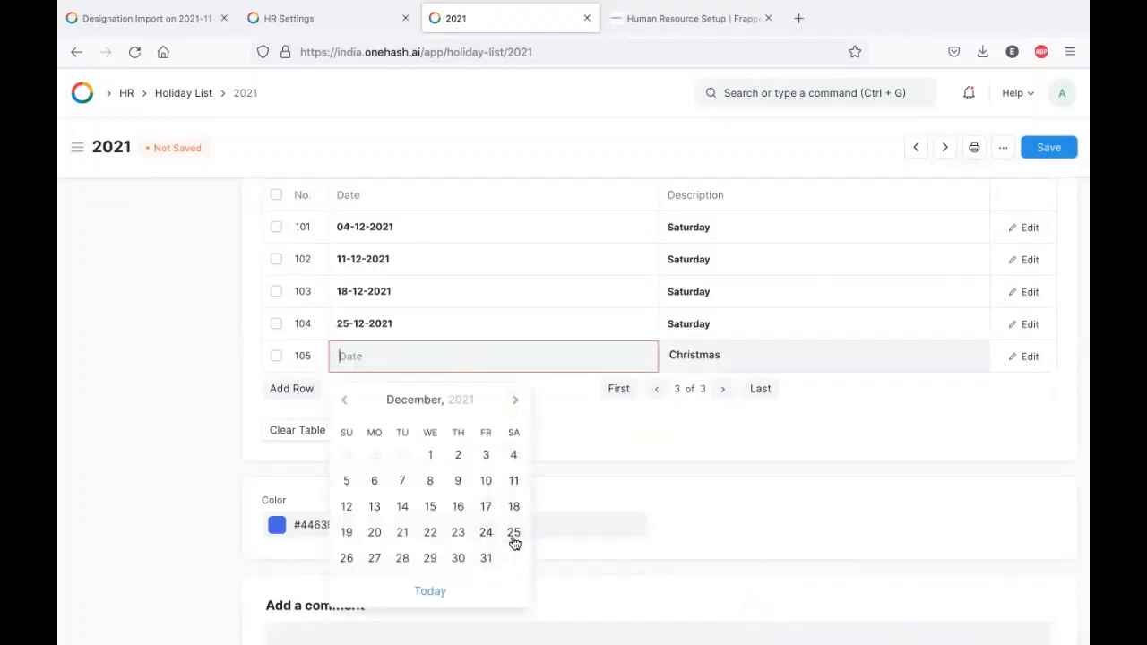
{"action": "left_click", "coordinate": [513, 532]}
{"action": "left_click", "coordinate": [1060, 149]}
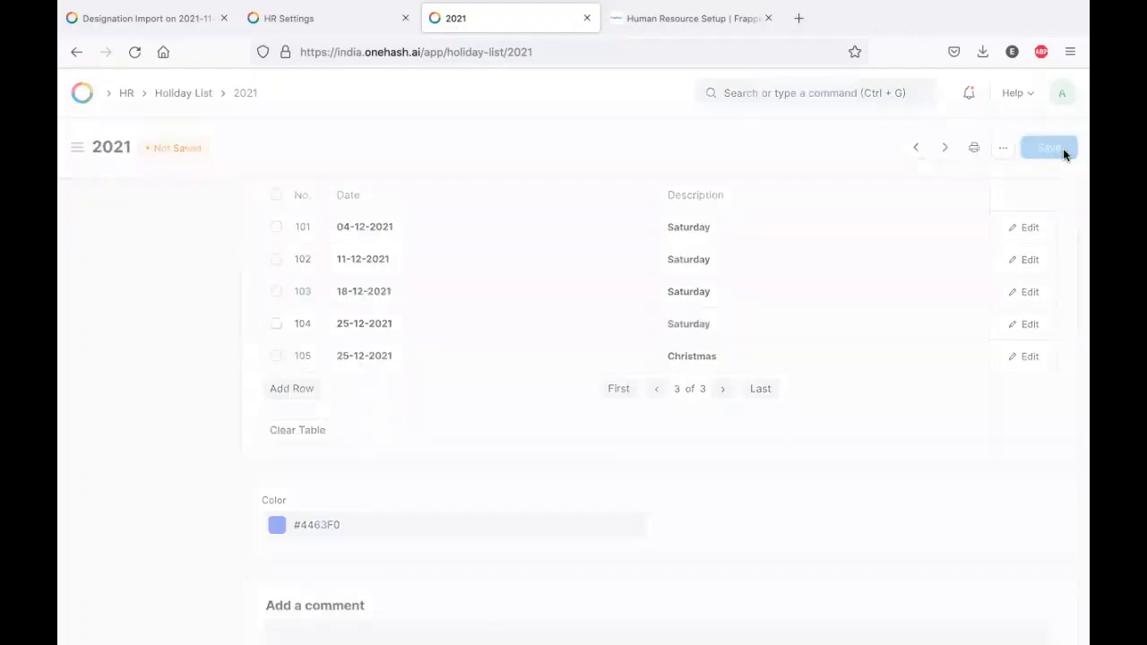
{"action": "scroll", "coordinate": [512, 402], "scroll_direction": "up", "scroll_amount": 3}
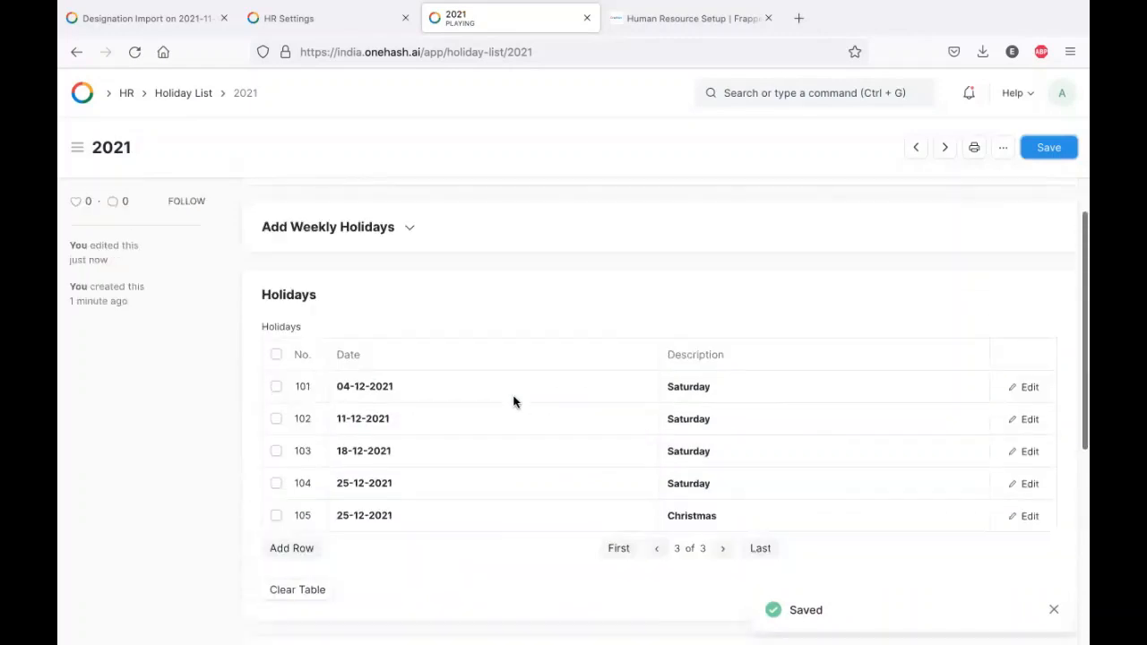
{"action": "scroll", "coordinate": [513, 402], "scroll_direction": "down", "scroll_amount": 2}
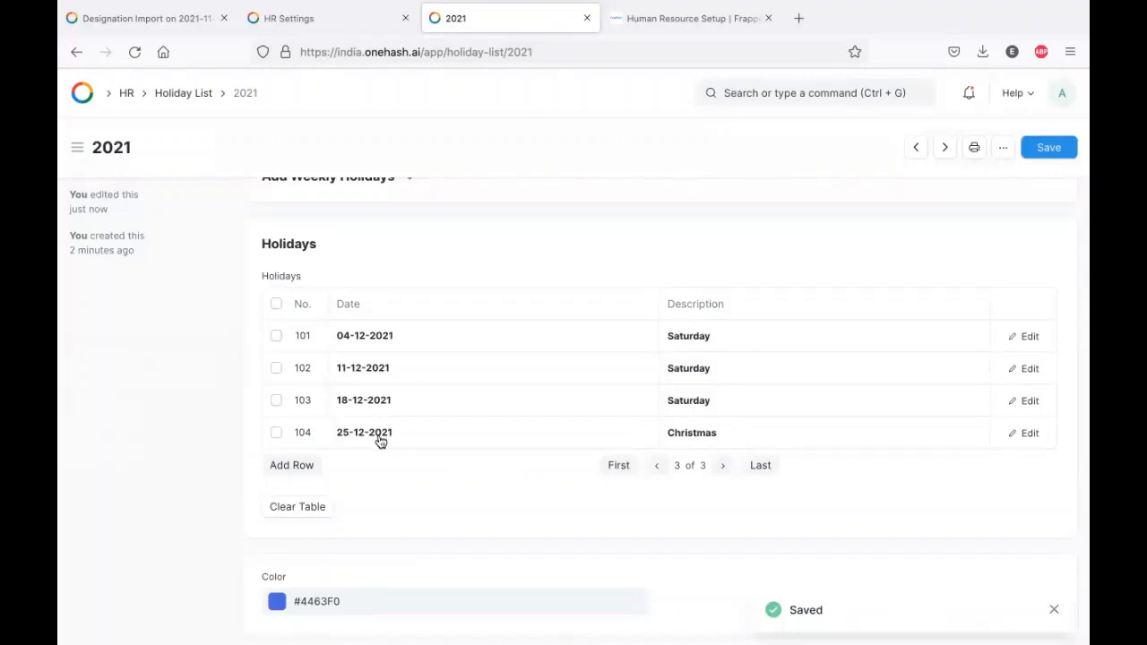
- Add an empty holiday row, then go back to the HR workspace
{"action": "left_click", "coordinate": [295, 465]}
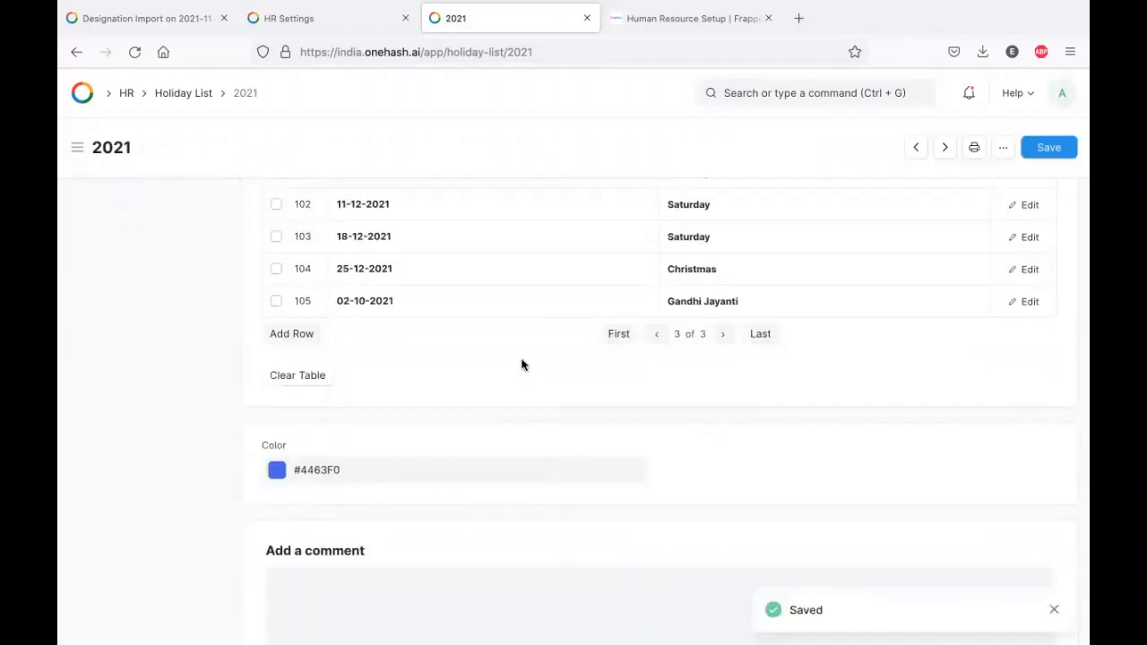
{"action": "scroll", "coordinate": [523, 365], "scroll_direction": "up", "scroll_amount": 2}
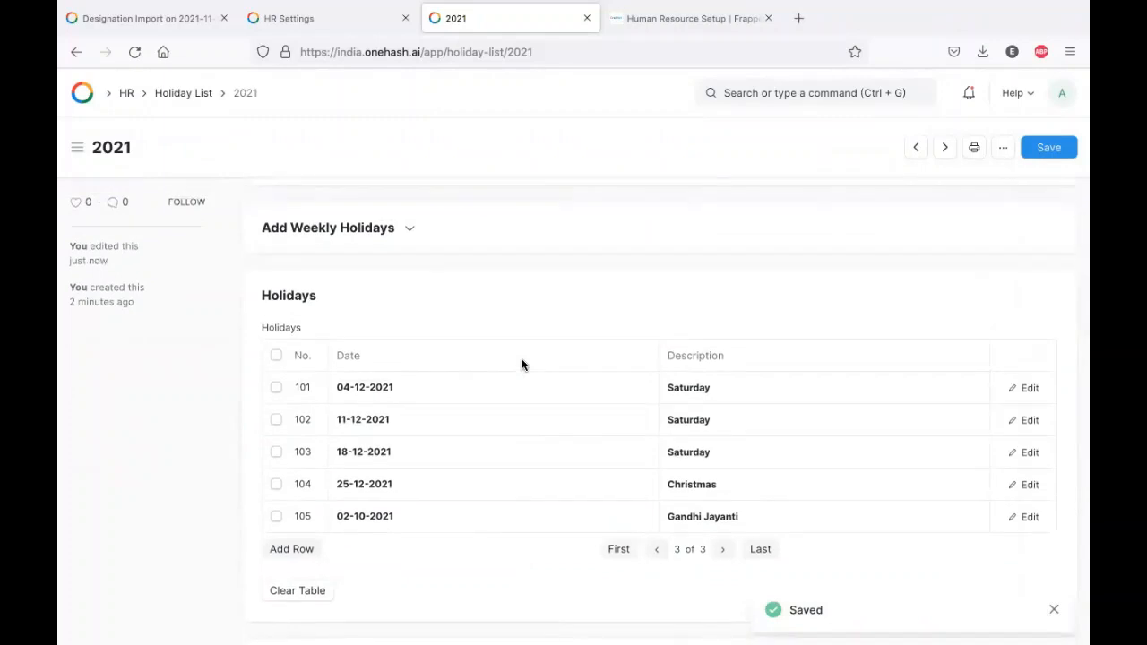
{"action": "left_click", "coordinate": [379, 231]}
{"action": "left_click", "coordinate": [379, 230]}
{"action": "scroll", "coordinate": [507, 421], "scroll_direction": "down", "scroll_amount": 10}
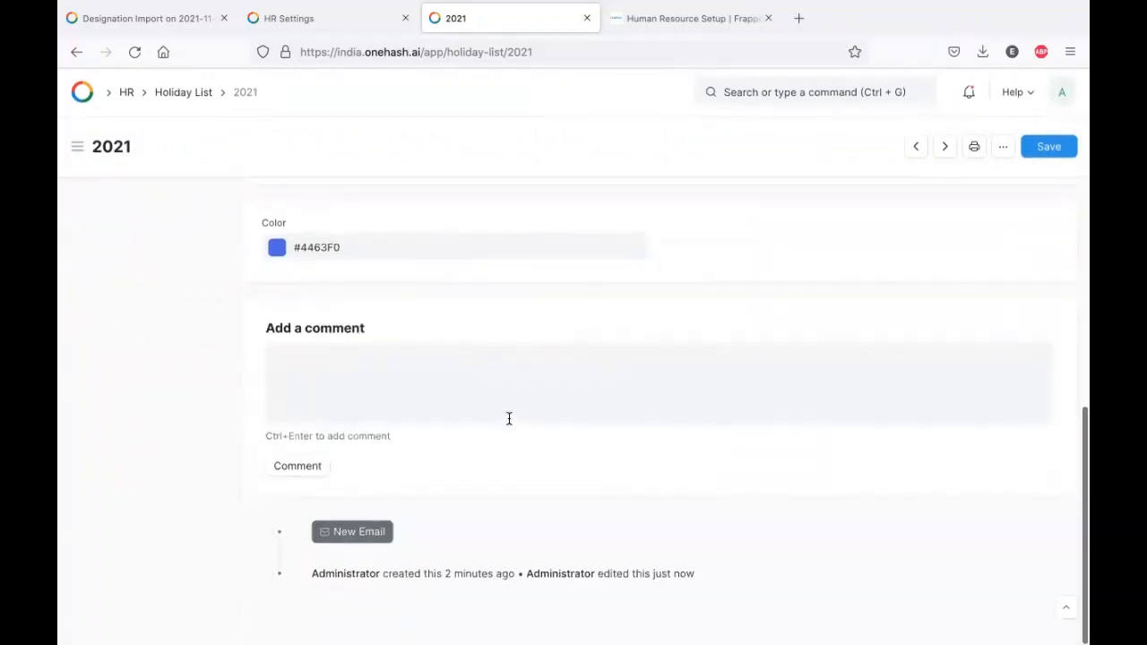
{"action": "scroll", "coordinate": [510, 419], "scroll_direction": "up", "scroll_amount": 5}
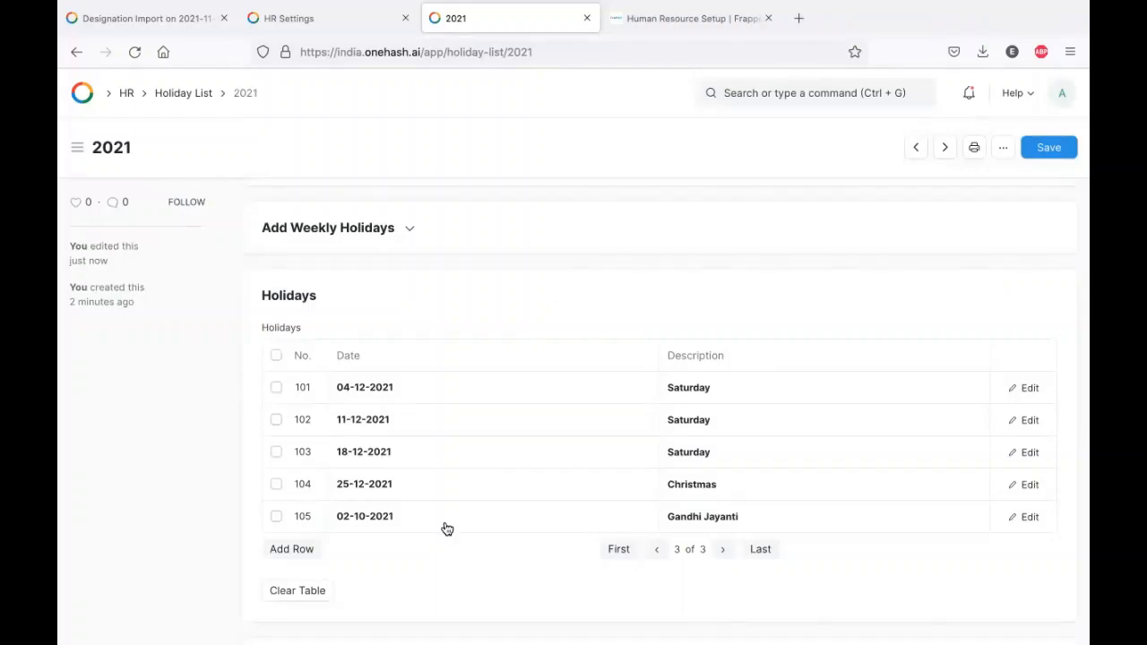
{"action": "left_click", "coordinate": [77, 52]}
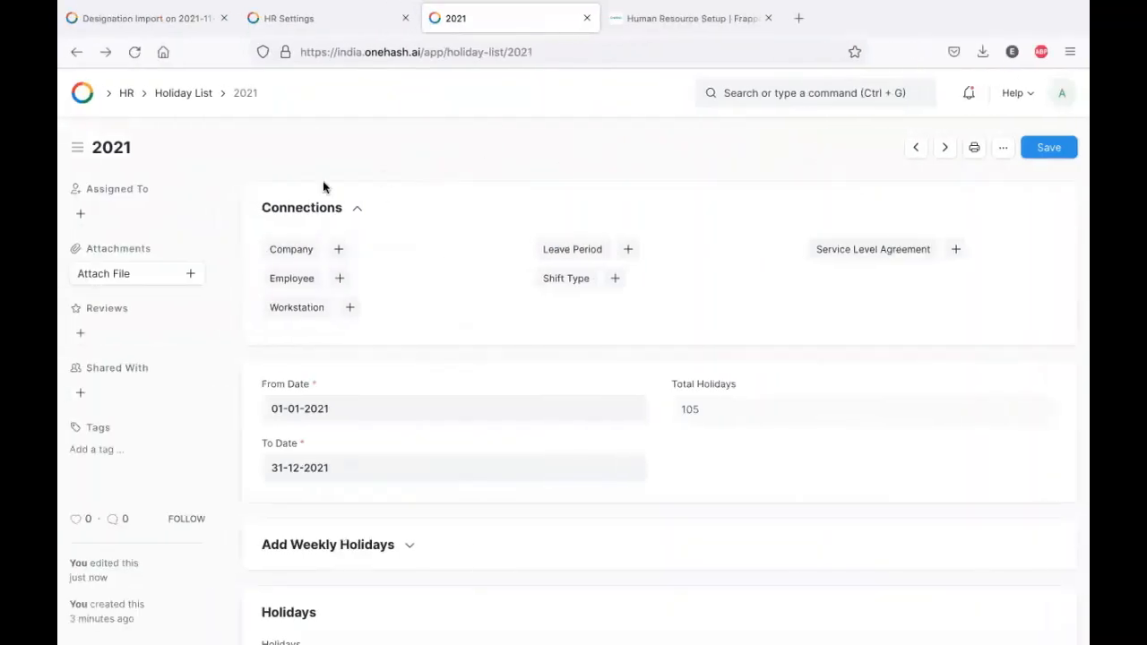
{"action": "left_click", "coordinate": [128, 97]}
- Open the Leave Type list in a new browser tab
{"action": "scroll", "coordinate": [440, 425], "scroll_direction": "down", "scroll_amount": 10}
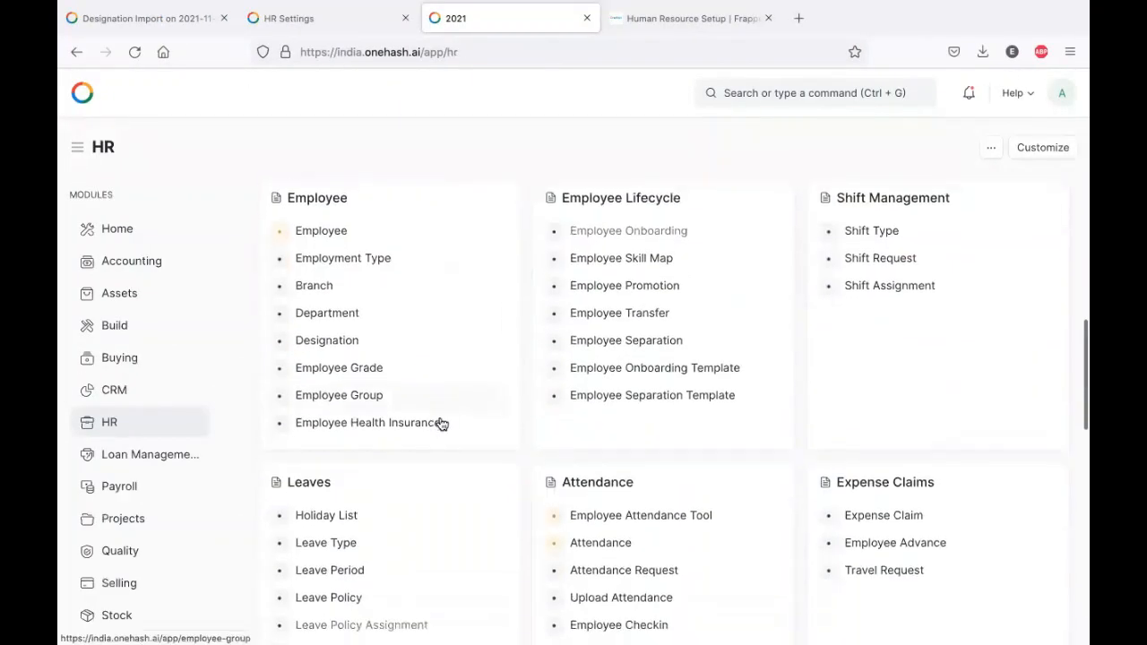
{"action": "right_click", "coordinate": [313, 406]}
{"action": "left_click", "coordinate": [358, 404]}
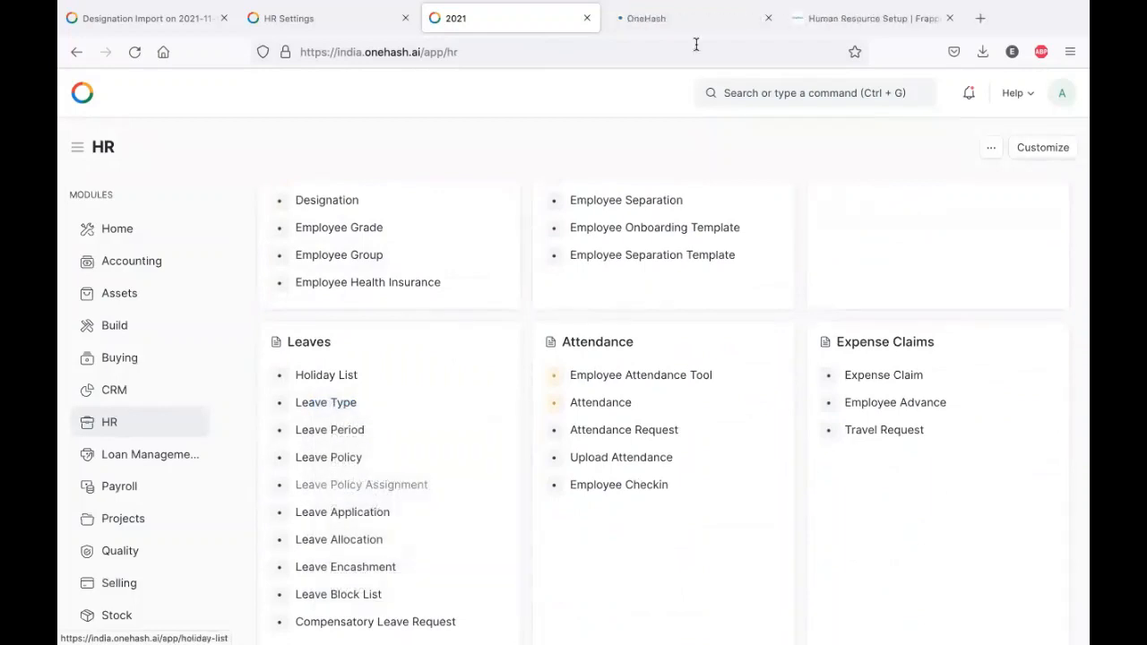
{"action": "left_click", "coordinate": [690, 18]}
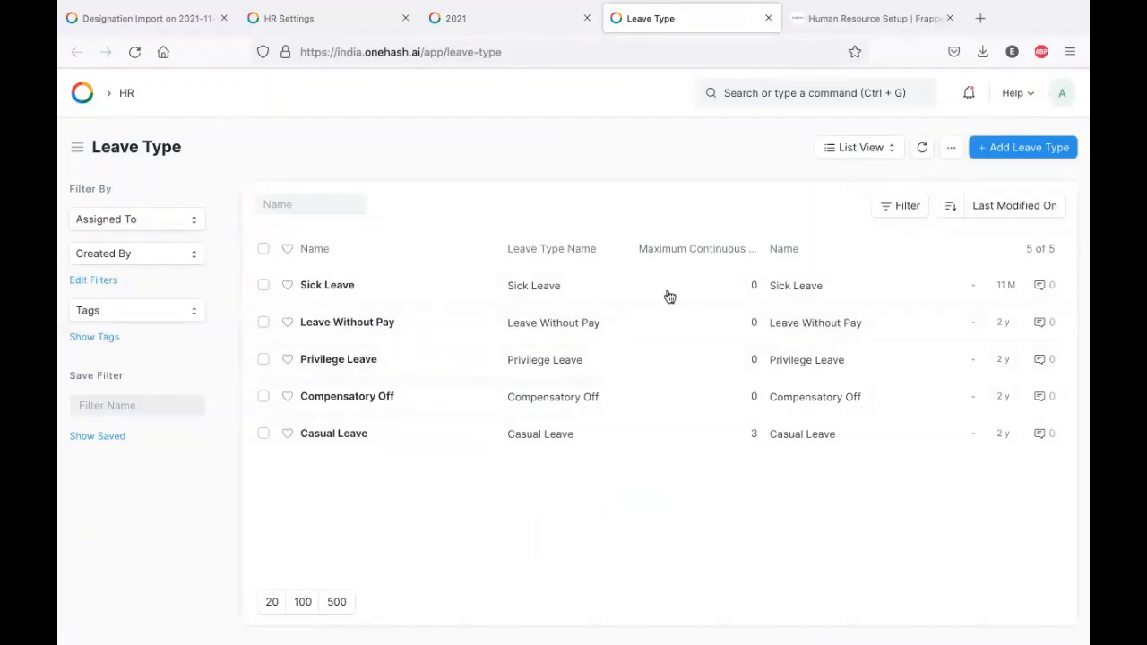
- Start a new leave type named CL, then view the leave type help article
{"action": "left_click", "coordinate": [1040, 148]}
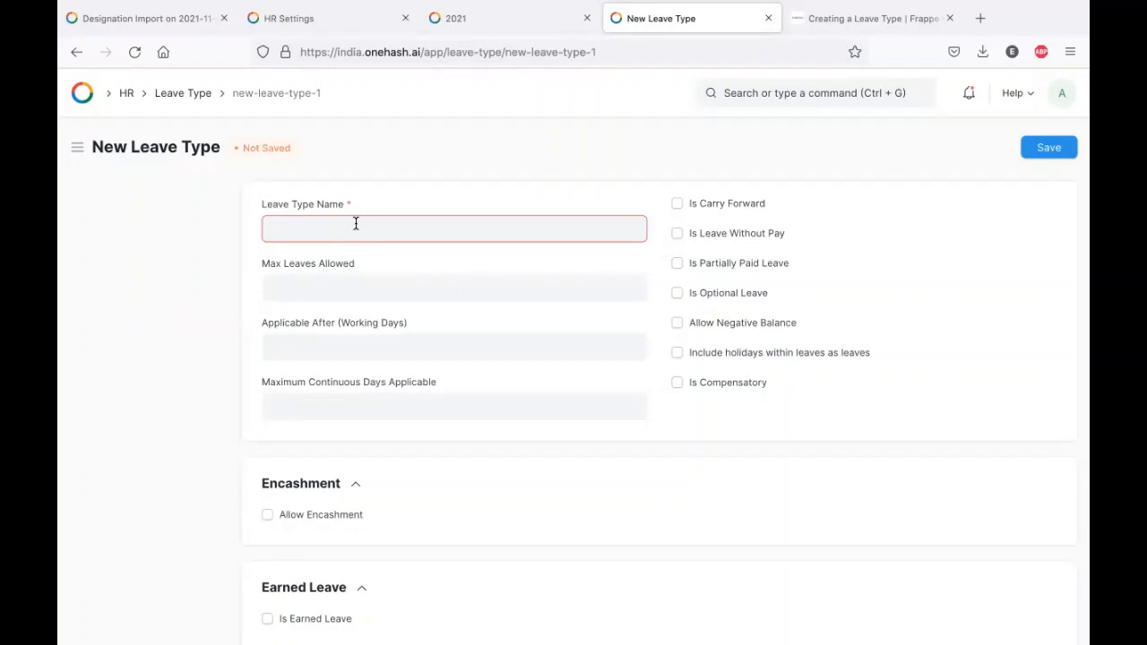
{"action": "type", "text": "CL"}
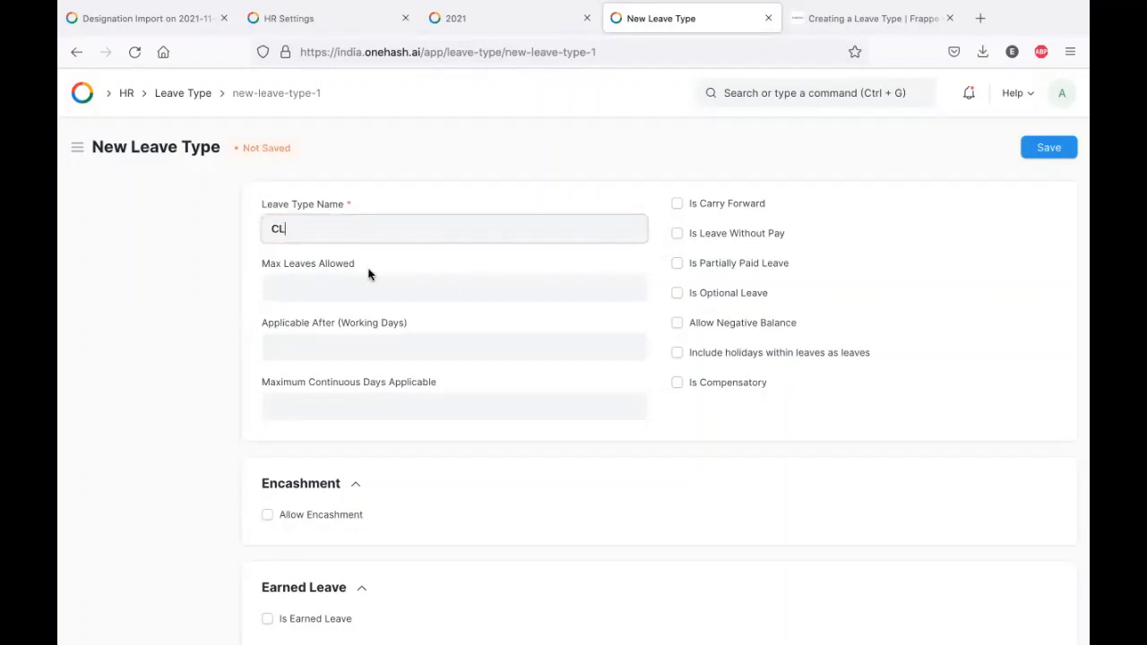
{"action": "left_click", "coordinate": [365, 276]}
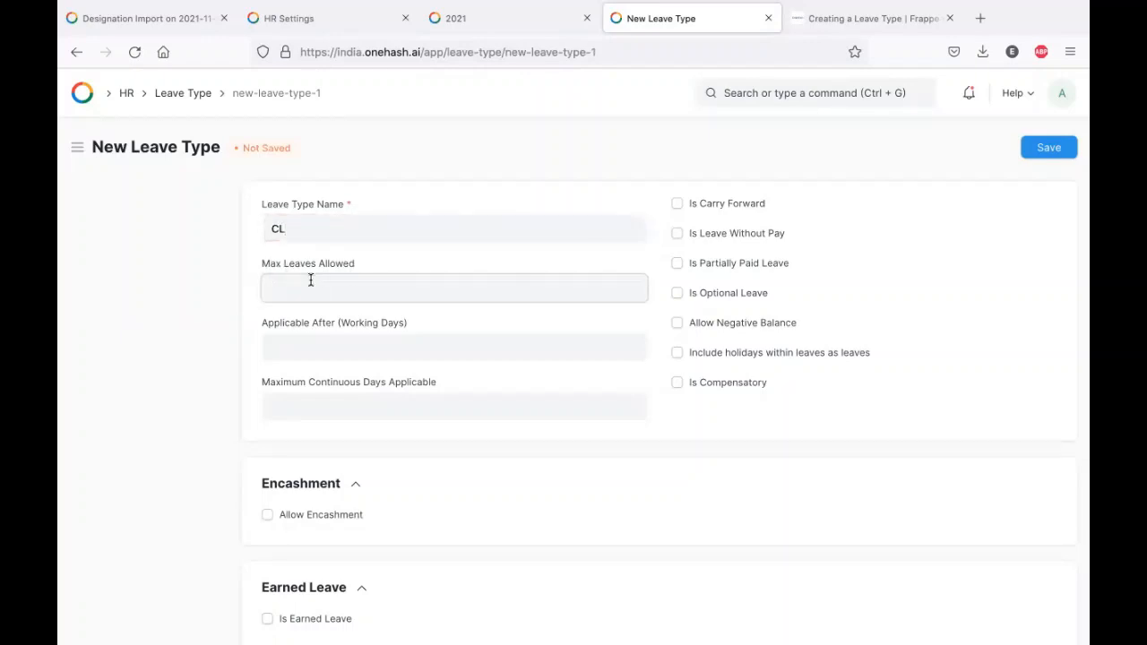
{"action": "left_click", "coordinate": [869, 20]}
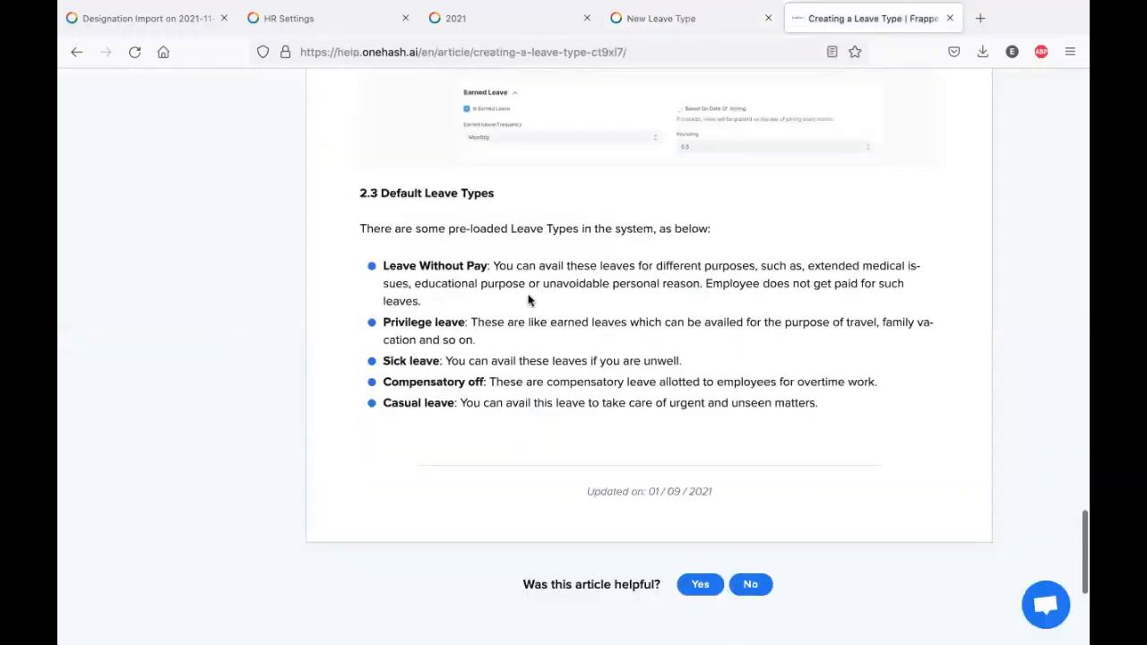
- Read the Max Leaves Allowed explanation, then focus the CL form's Applicable After field
{"action": "scroll", "coordinate": [520, 269], "scroll_direction": "up", "scroll_amount": 10}
{"action": "left_click_drag", "start_coordinate": [505, 225], "coordinate": [723, 223]}
{"action": "double_click", "coordinate": [728, 224]}
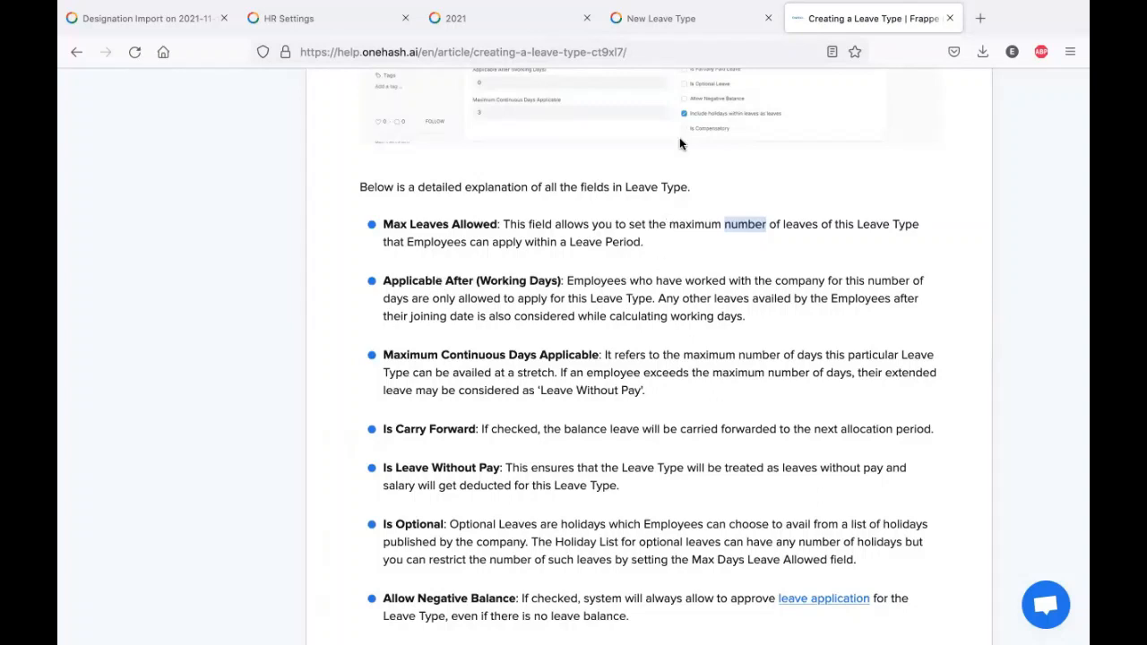
{"action": "left_click", "coordinate": [715, 22]}
{"action": "left_click", "coordinate": [387, 340]}
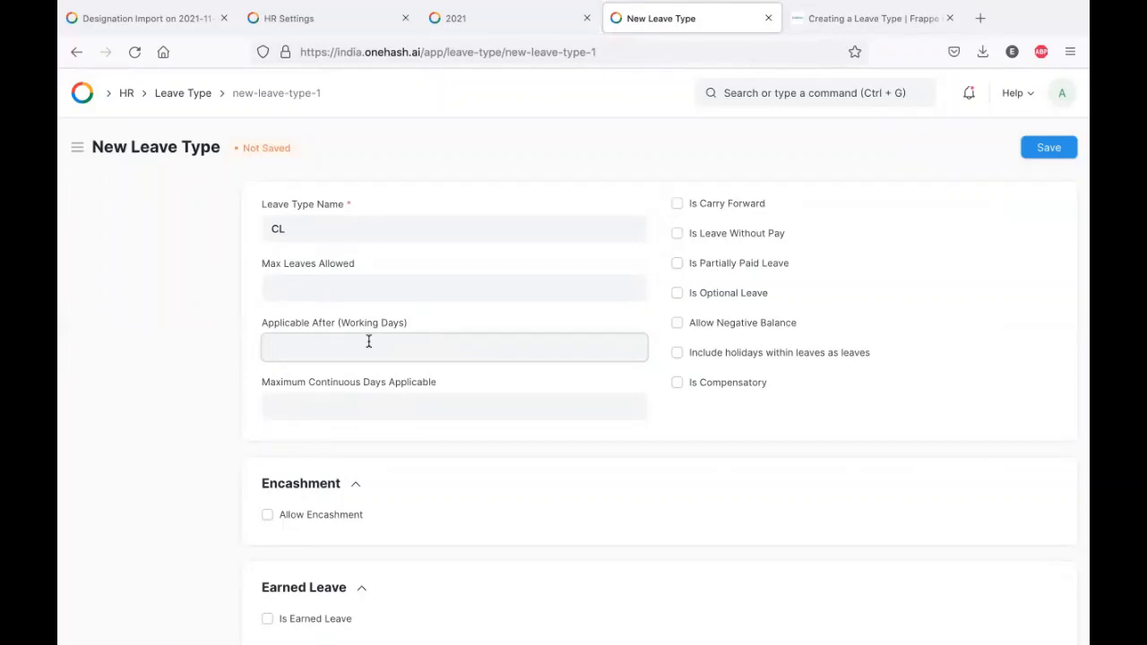
- Read the Maximum Continuous Days Applicable explanation, then return to the CL form
{"action": "left_click", "coordinate": [845, 20]}
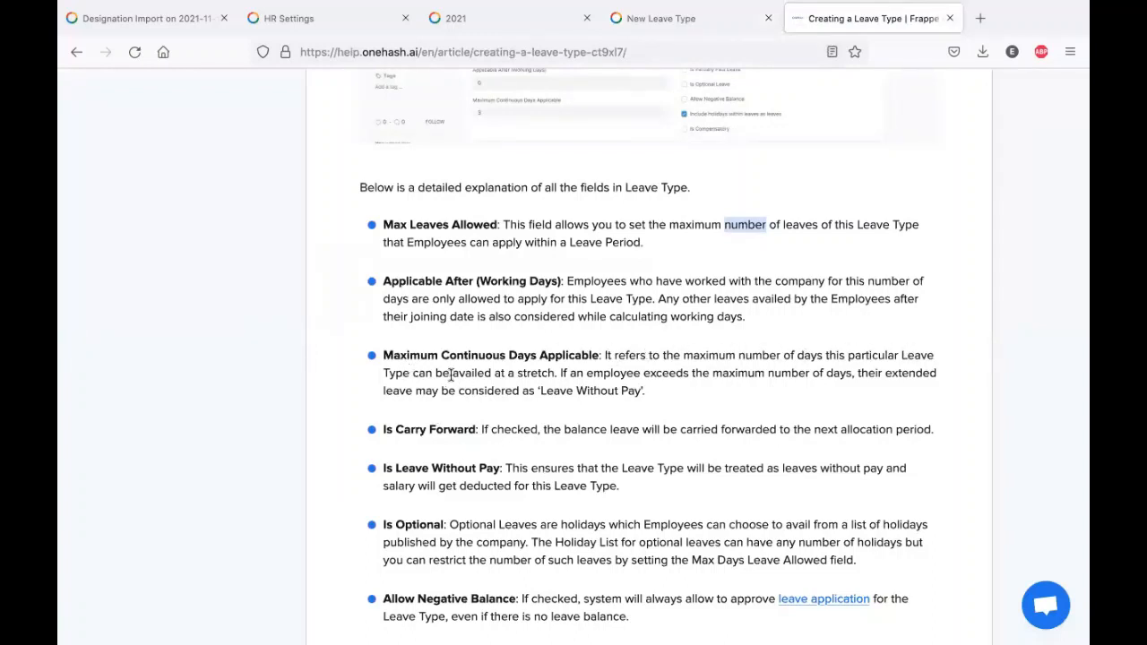
{"action": "left_click", "coordinate": [519, 367]}
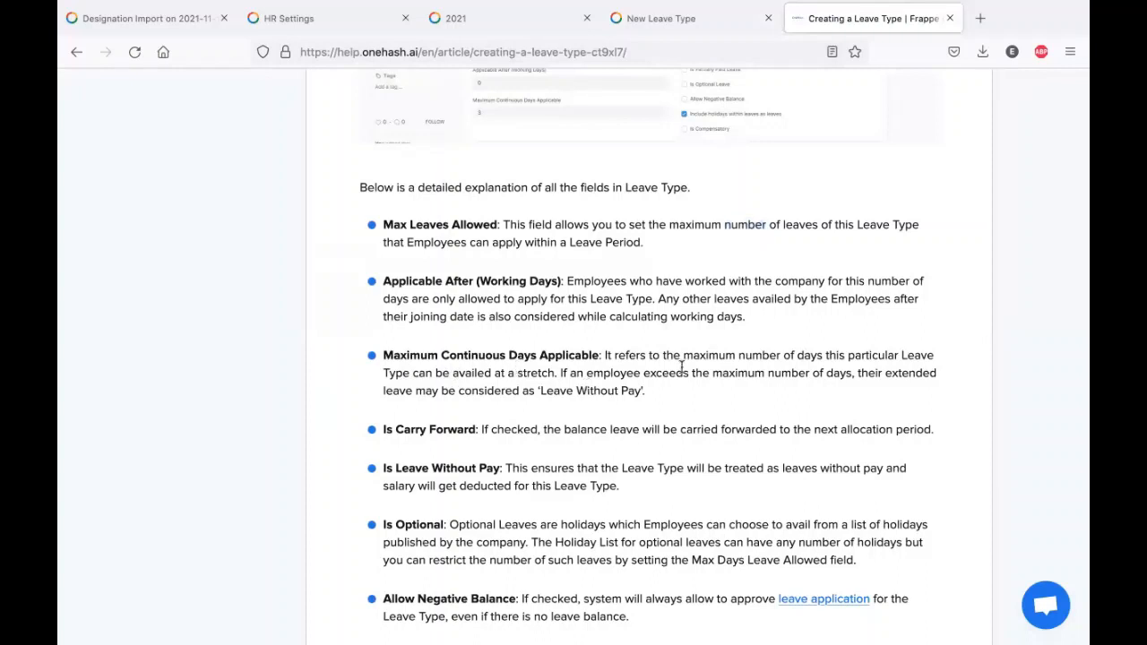
{"action": "triple_click", "coordinate": [543, 391]}
{"action": "left_click", "coordinate": [533, 379]}
{"action": "left_click_drag", "start_coordinate": [604, 355], "coordinate": [651, 392]}
{"action": "left_click", "coordinate": [650, 392]}
{"action": "key", "text": "ctrl+shift+Tab"}
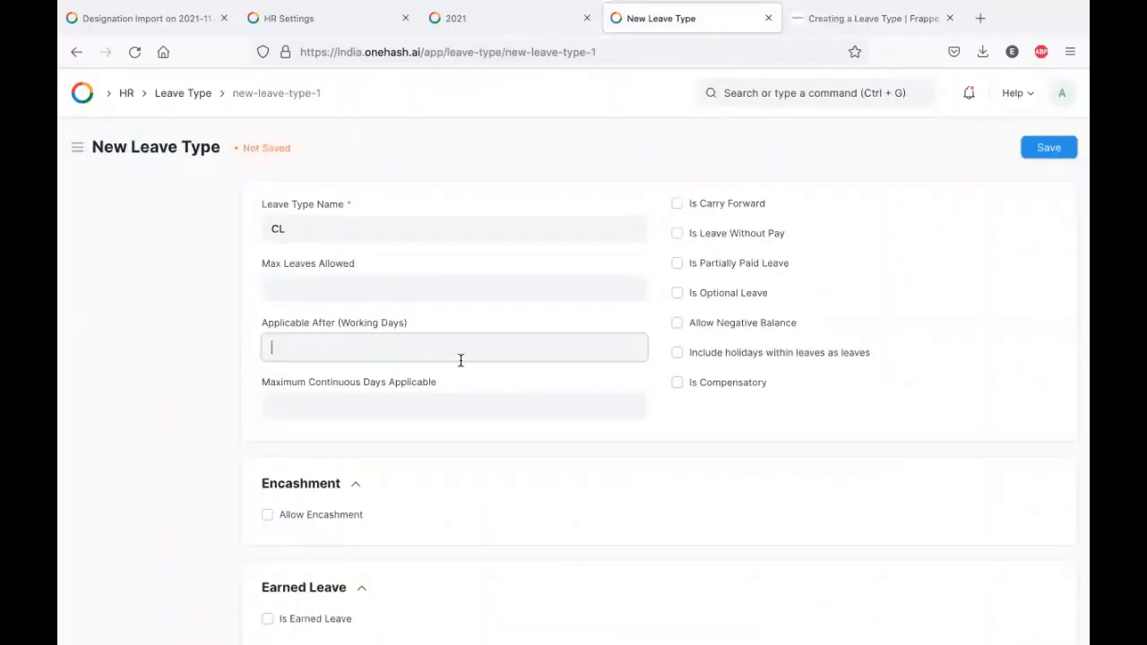
- Tick Is Optional Leave for CL, leaving Is Carry Forward and Is Leave Without Pay off
{"action": "left_click", "coordinate": [677, 203]}
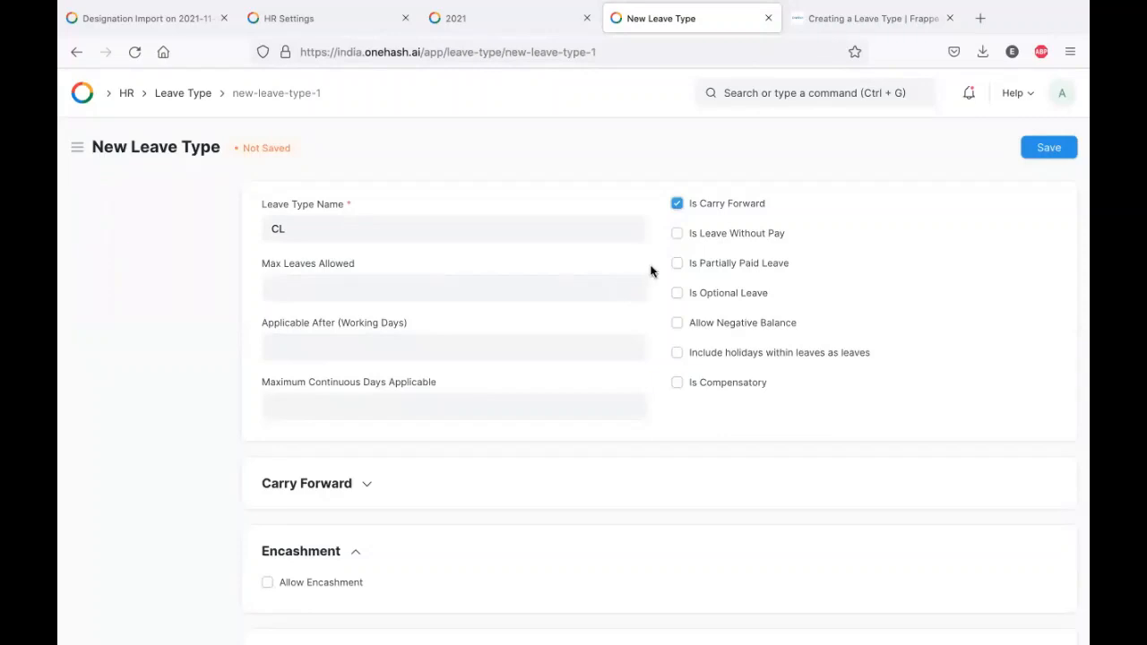
{"action": "left_click", "coordinate": [676, 235]}
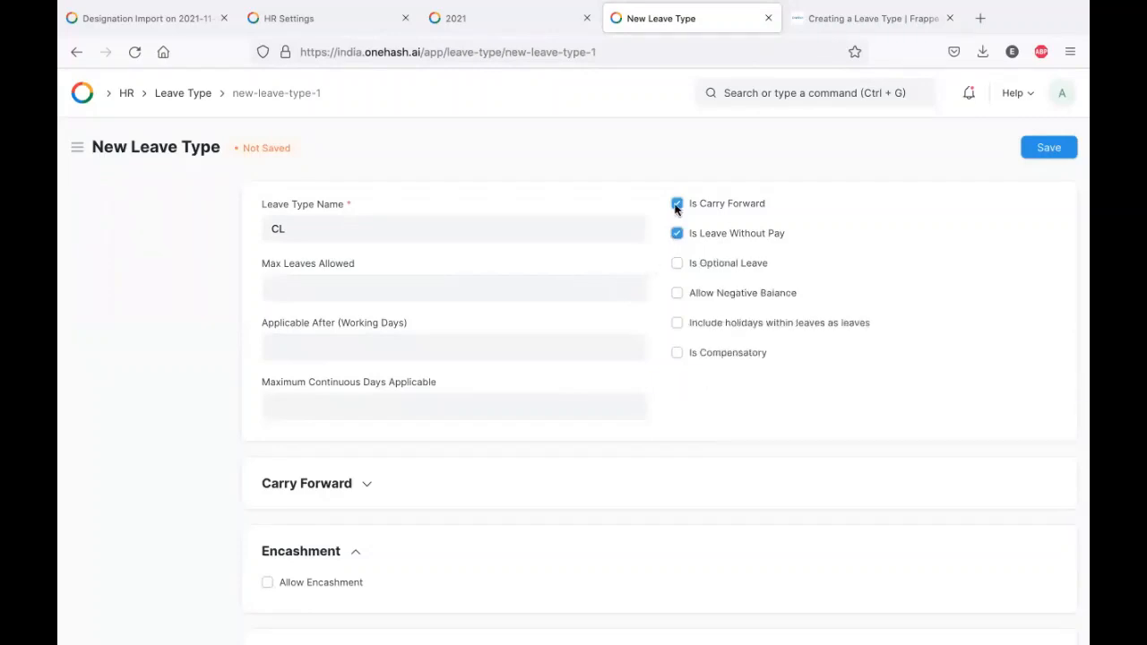
{"action": "left_click", "coordinate": [677, 205]}
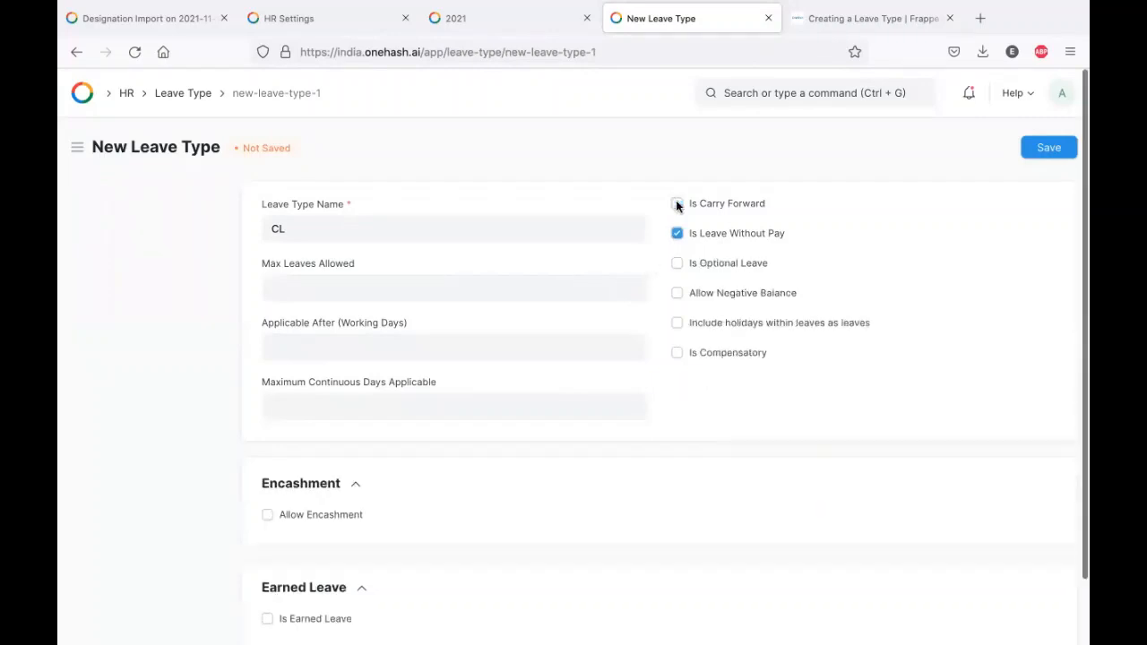
{"action": "left_click", "coordinate": [678, 262]}
{"action": "left_click", "coordinate": [677, 233]}
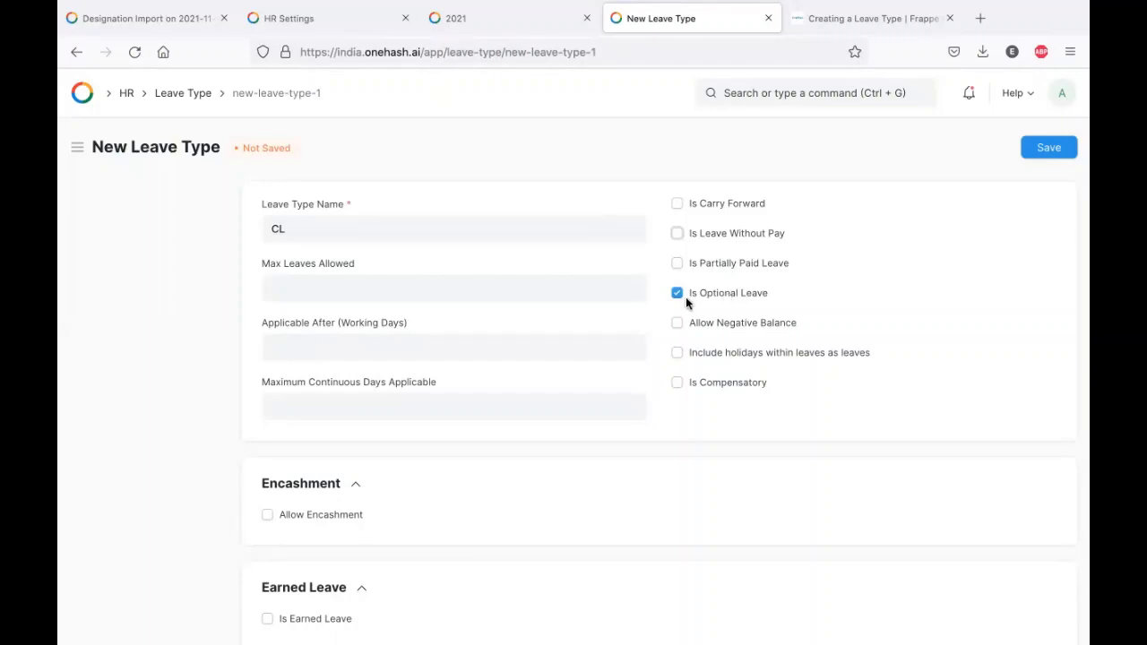
{"action": "left_click", "coordinate": [838, 20]}
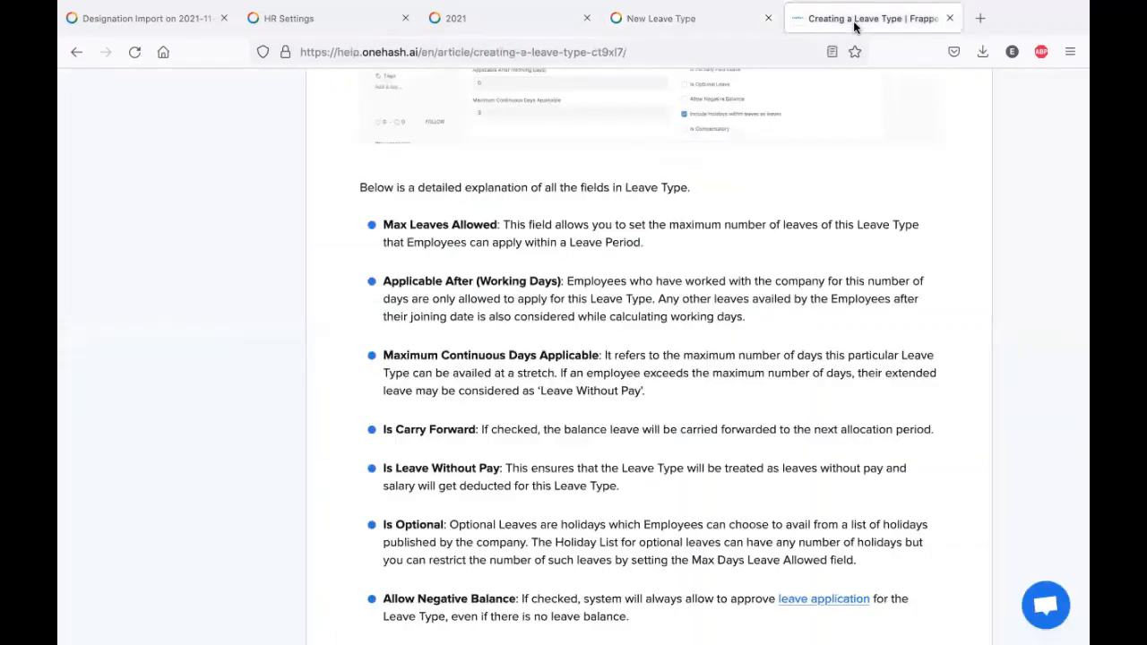
- Clear Is Optional Leave, and try then clear Allow Negative Balance and holiday inclusion for CL
{"action": "scroll", "coordinate": [522, 378], "scroll_direction": "down", "scroll_amount": 3}
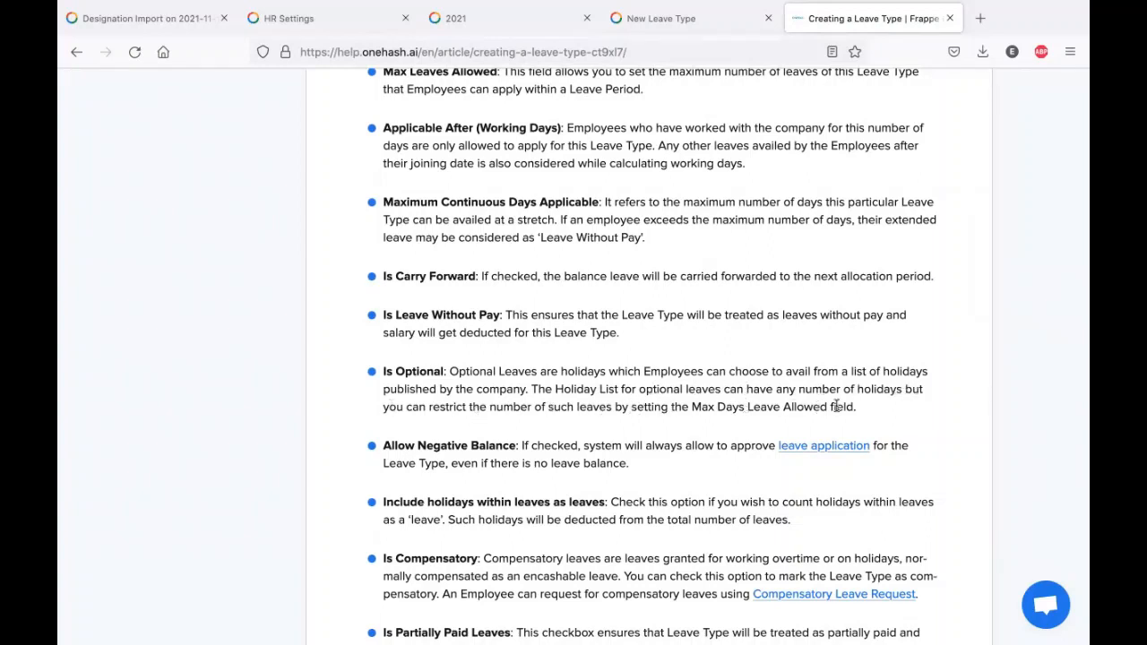
{"action": "scroll", "coordinate": [812, 401], "scroll_direction": "down", "scroll_amount": 1}
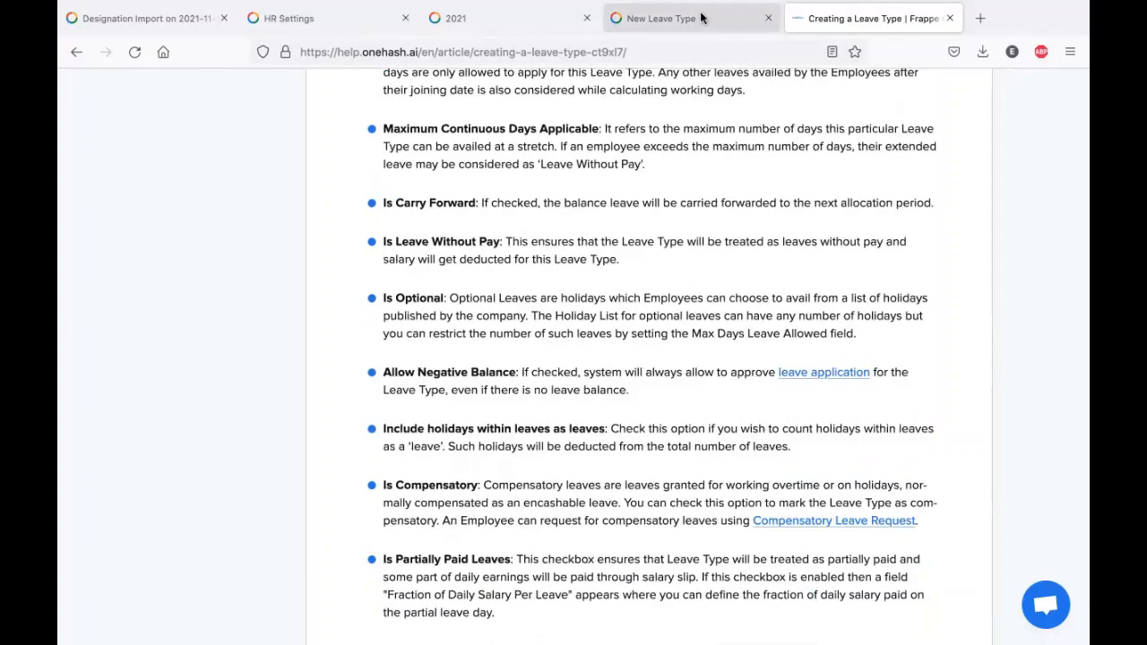
{"action": "left_click", "coordinate": [662, 18]}
{"action": "left_click", "coordinate": [677, 293]}
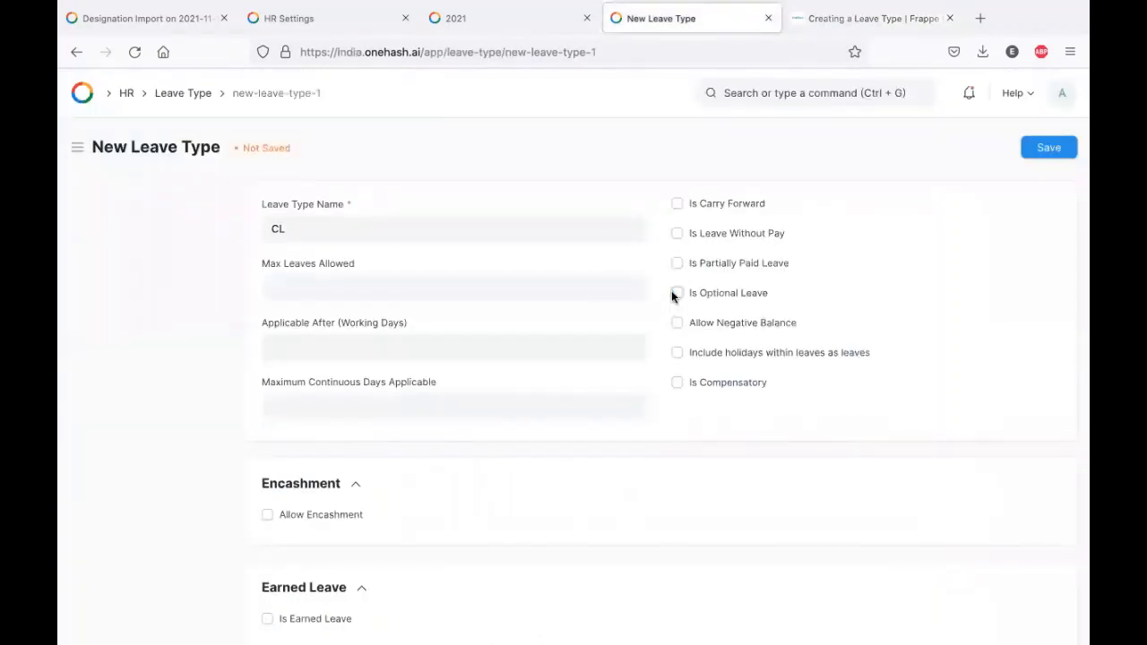
{"action": "left_click", "coordinate": [677, 324]}
{"action": "left_click", "coordinate": [677, 323]}
{"action": "left_click", "coordinate": [677, 353]}
{"action": "left_click", "coordinate": [676, 355]}
- Read further down the help article, then return to the CL leave type form
{"action": "left_click", "coordinate": [837, 20]}
{"action": "scroll", "coordinate": [639, 320], "scroll_direction": "down", "scroll_amount": 2}
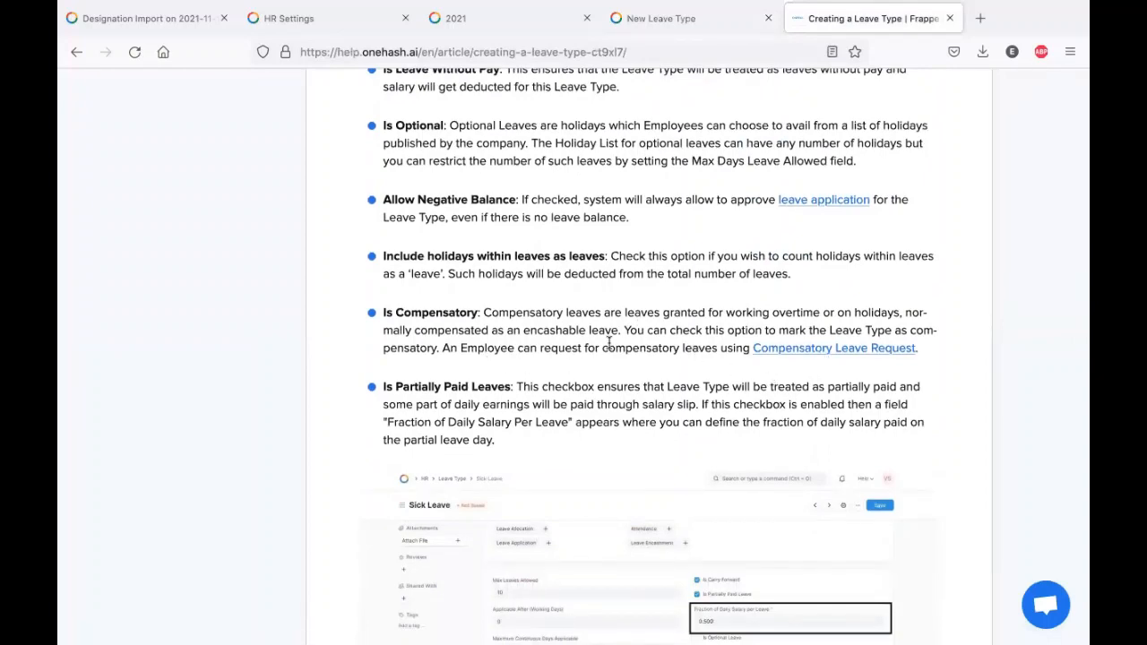
{"action": "scroll", "coordinate": [564, 303], "scroll_direction": "down", "scroll_amount": 2}
{"action": "key", "text": "ctrl+Page_Up"}
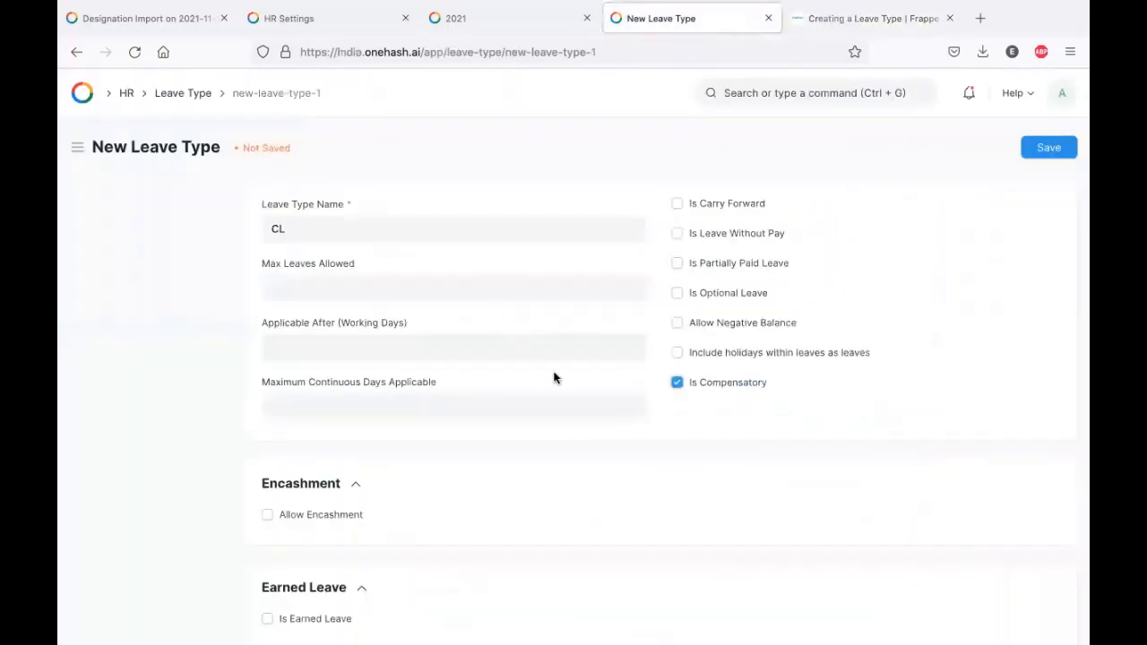
- Tick Allow Encashment on the CL leave type and focus the Encashment Threshold Days field
{"action": "scroll", "coordinate": [554, 378], "scroll_direction": "down", "scroll_amount": 2}
{"action": "left_click", "coordinate": [320, 446]}
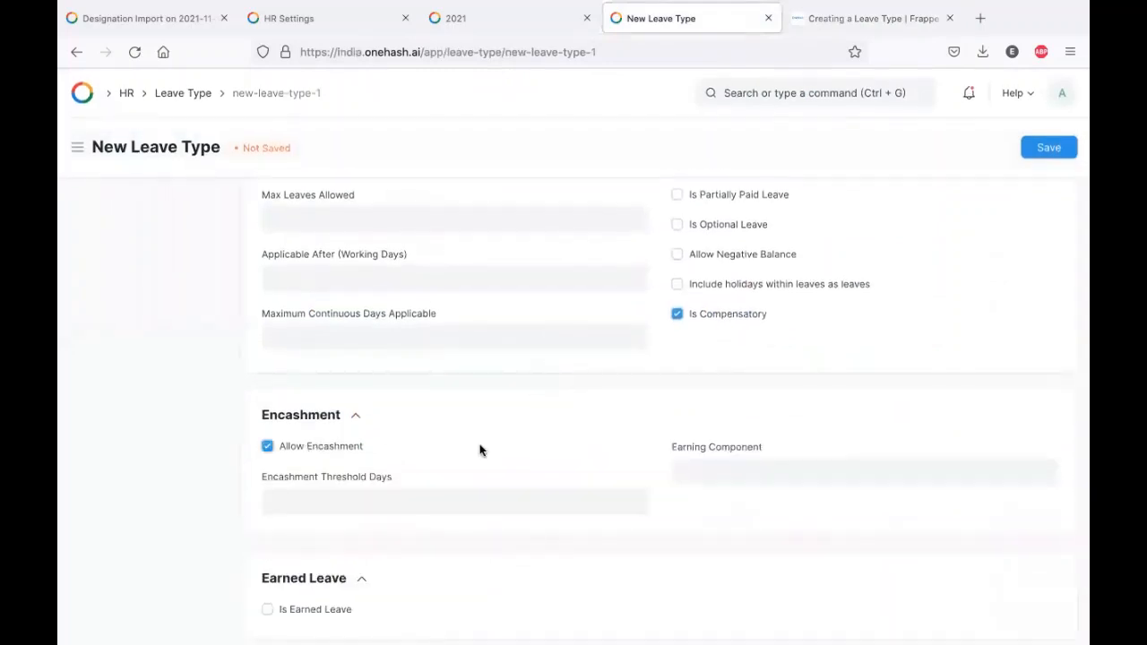
{"action": "left_click", "coordinate": [441, 500]}
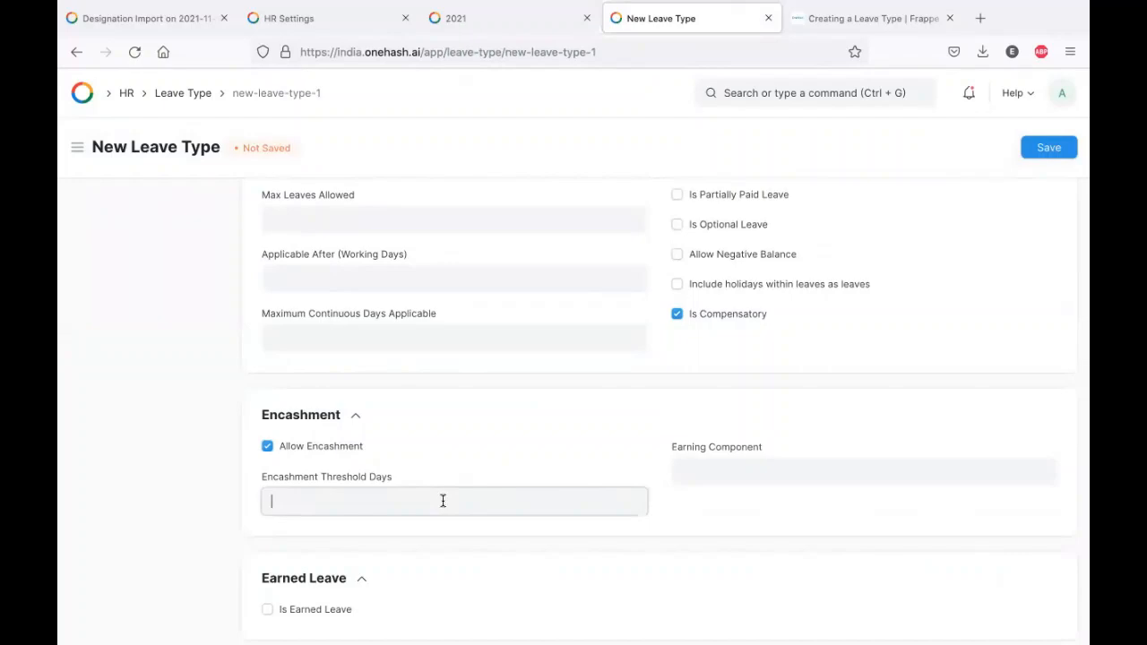
- Read the help article's Encashment Threshold Days explanation, then return to the form's Earning Component field
{"action": "left_click", "coordinate": [839, 30]}
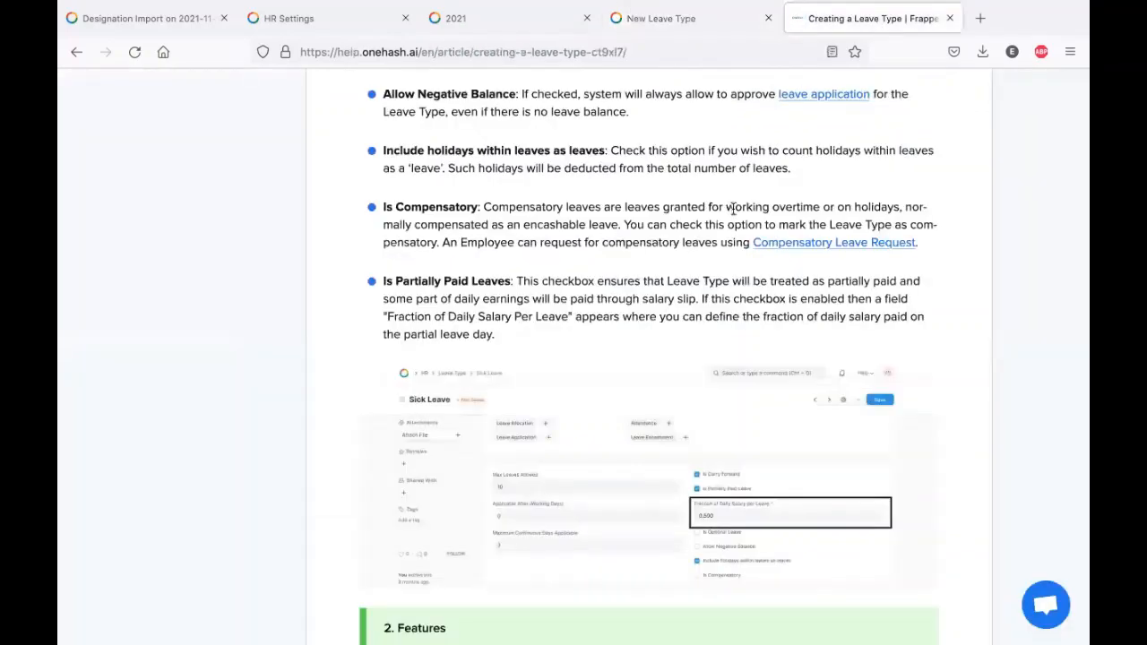
{"action": "scroll", "coordinate": [581, 341], "scroll_direction": "down", "scroll_amount": 5}
{"action": "scroll", "coordinate": [581, 345], "scroll_direction": "down", "scroll_amount": 5}
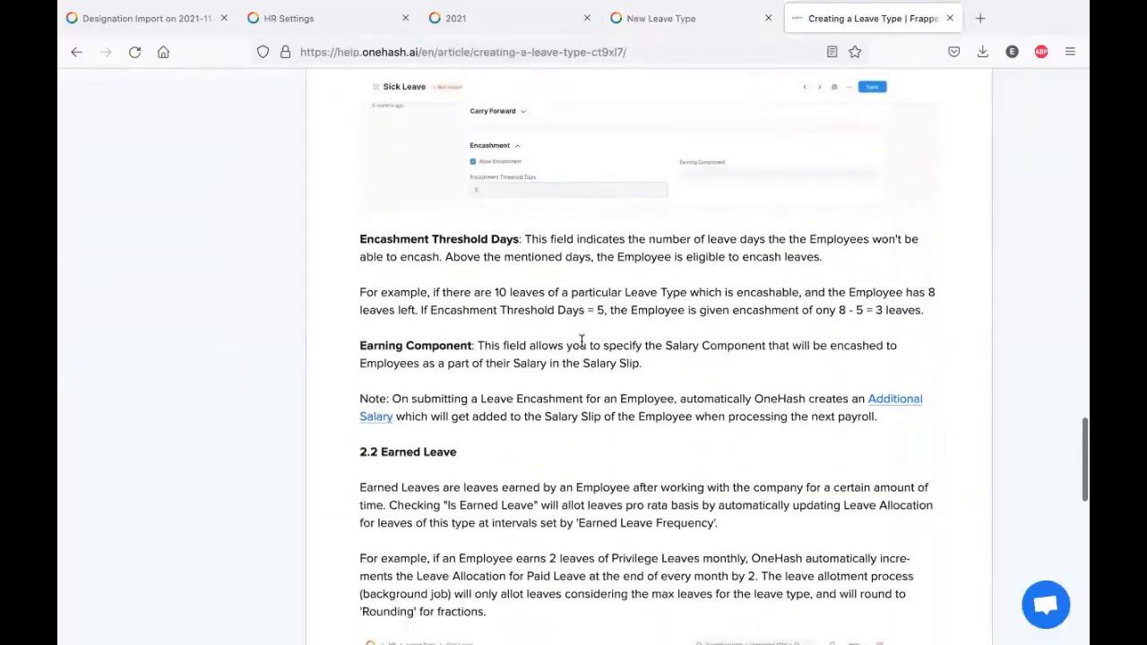
{"action": "triple_click", "coordinate": [530, 189]}
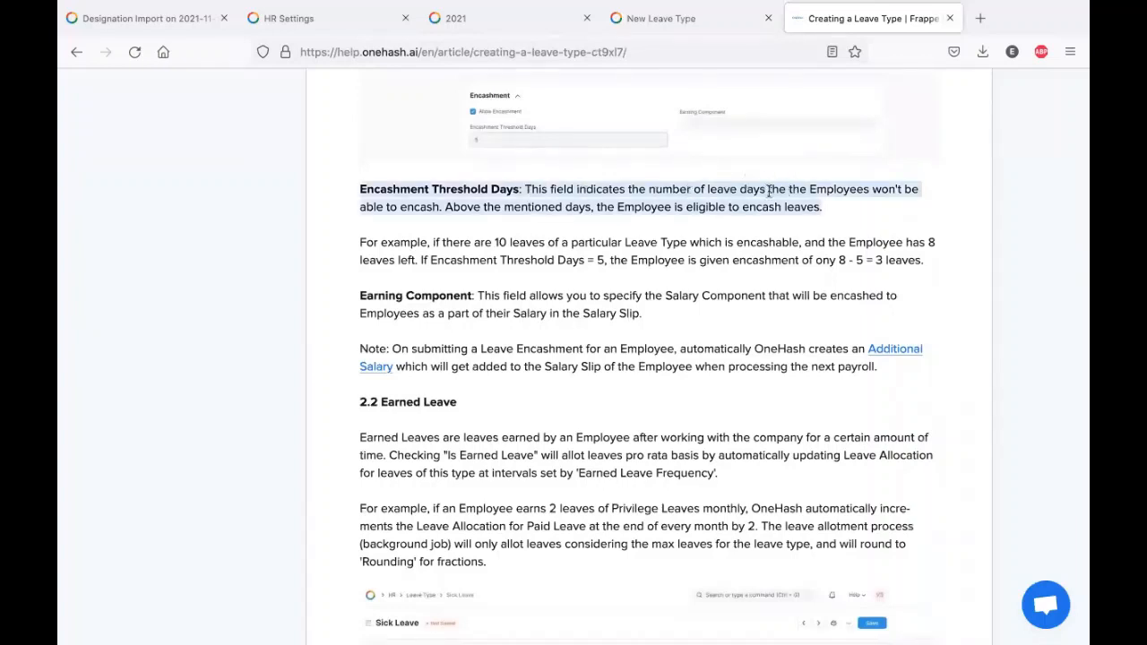
{"action": "left_click", "coordinate": [450, 214]}
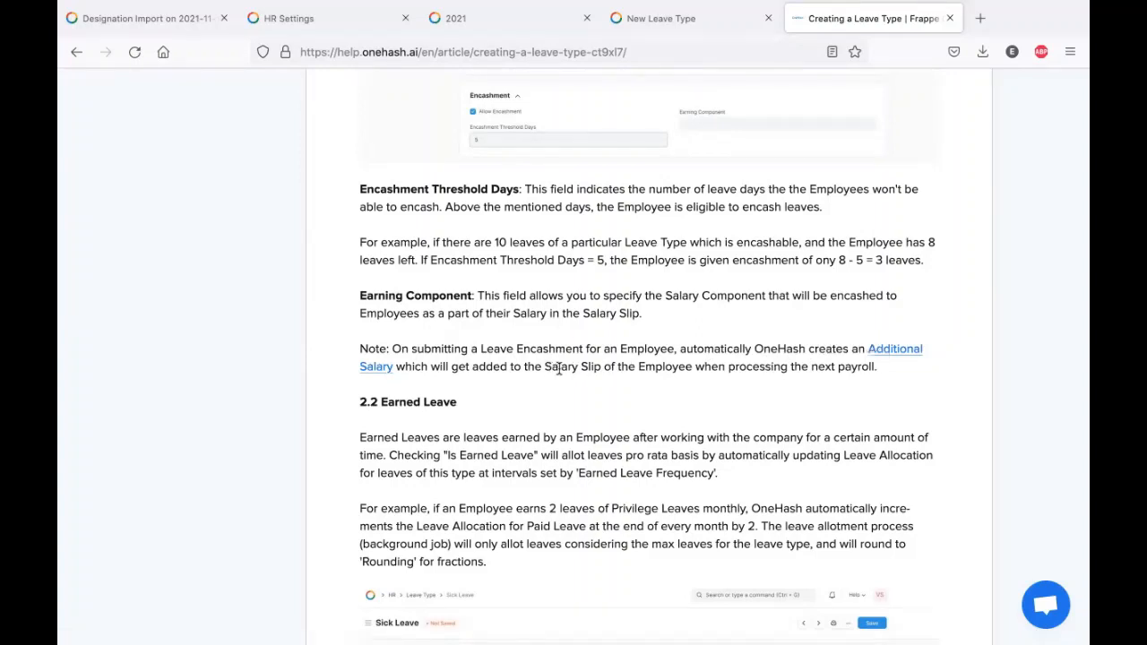
{"action": "left_click", "coordinate": [709, 18]}
{"action": "left_click", "coordinate": [741, 465]}
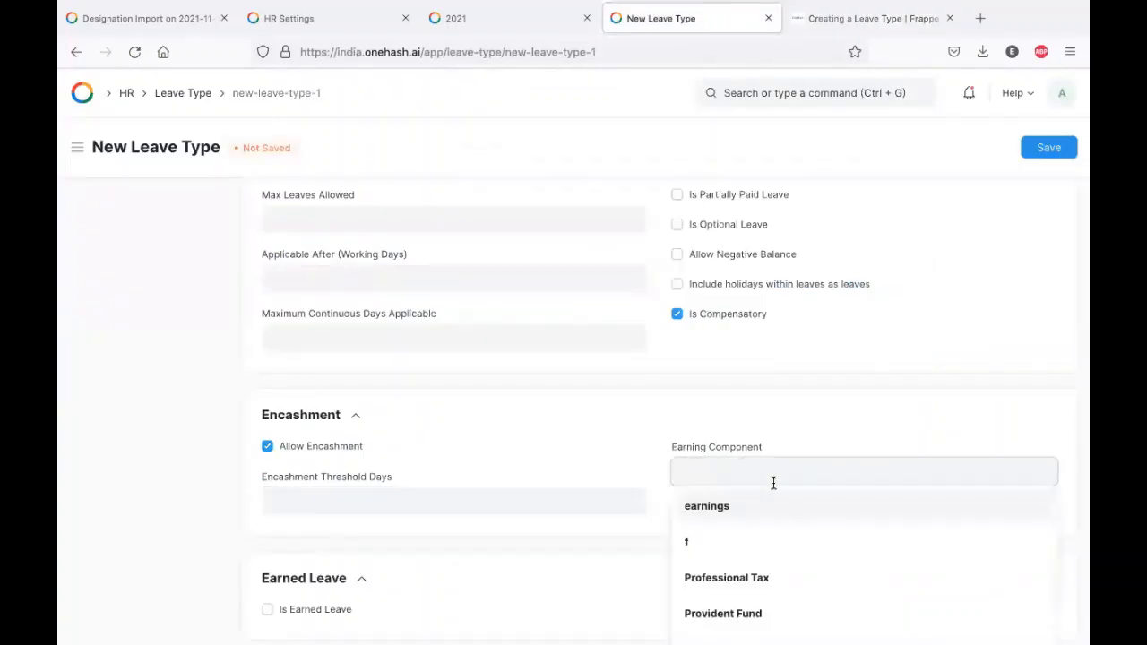
- Untick encashment; make CL earned leave, Quarterly, based on date of joining, rounding 0.5
{"action": "scroll", "coordinate": [762, 475], "scroll_direction": "down", "scroll_amount": 1}
{"action": "left_click", "coordinate": [639, 367]}
{"action": "left_click", "coordinate": [267, 387]}
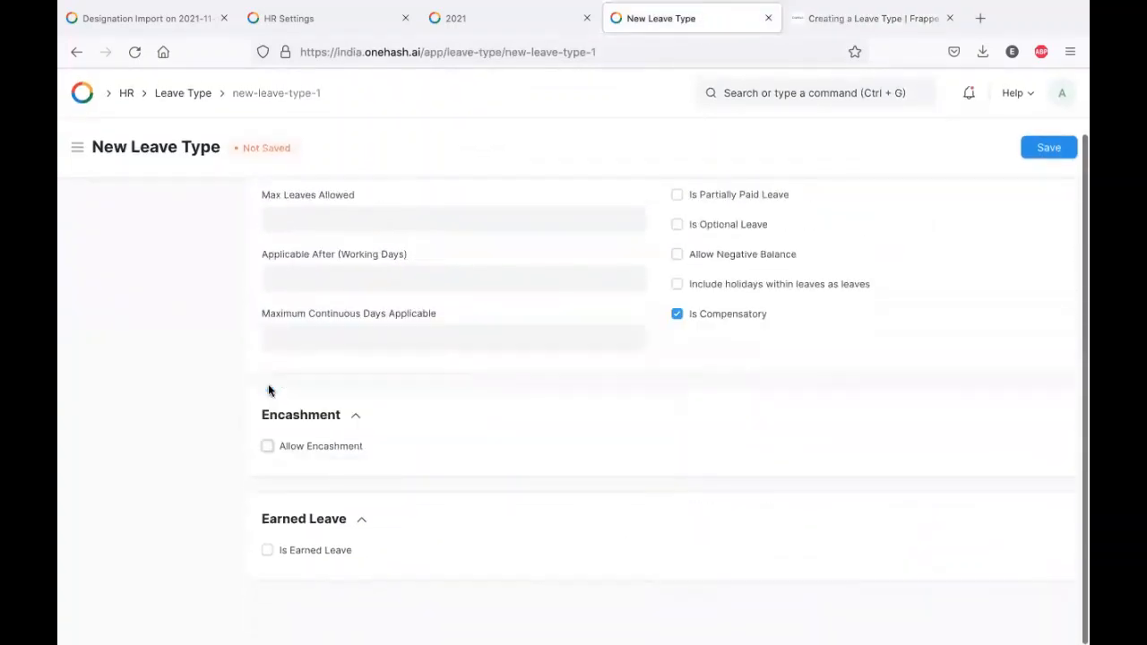
{"action": "left_click", "coordinate": [310, 549]}
{"action": "scroll", "coordinate": [486, 480], "scroll_direction": "down", "scroll_amount": 1}
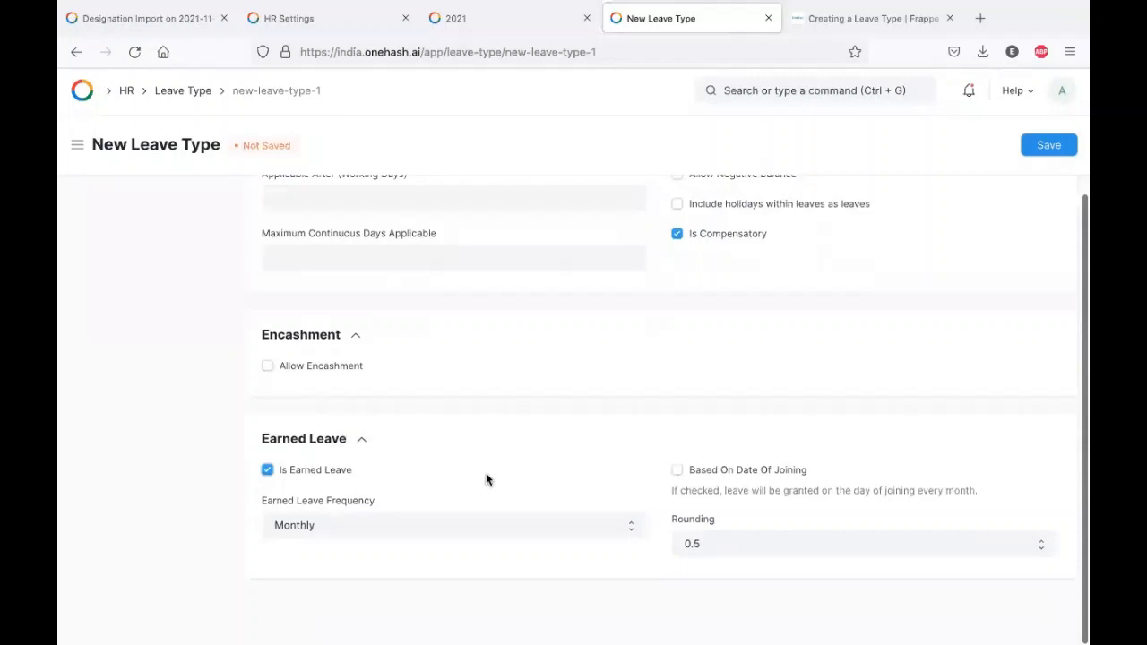
{"action": "left_click", "coordinate": [463, 536]}
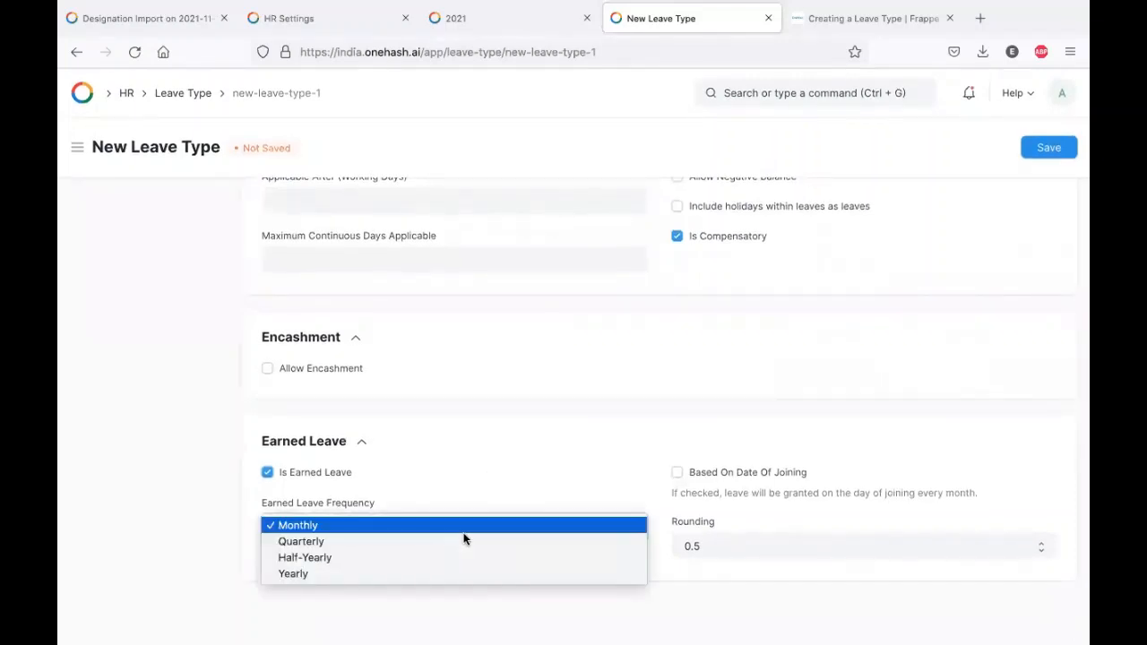
{"action": "left_click", "coordinate": [464, 540]}
{"action": "left_click", "coordinate": [702, 472]}
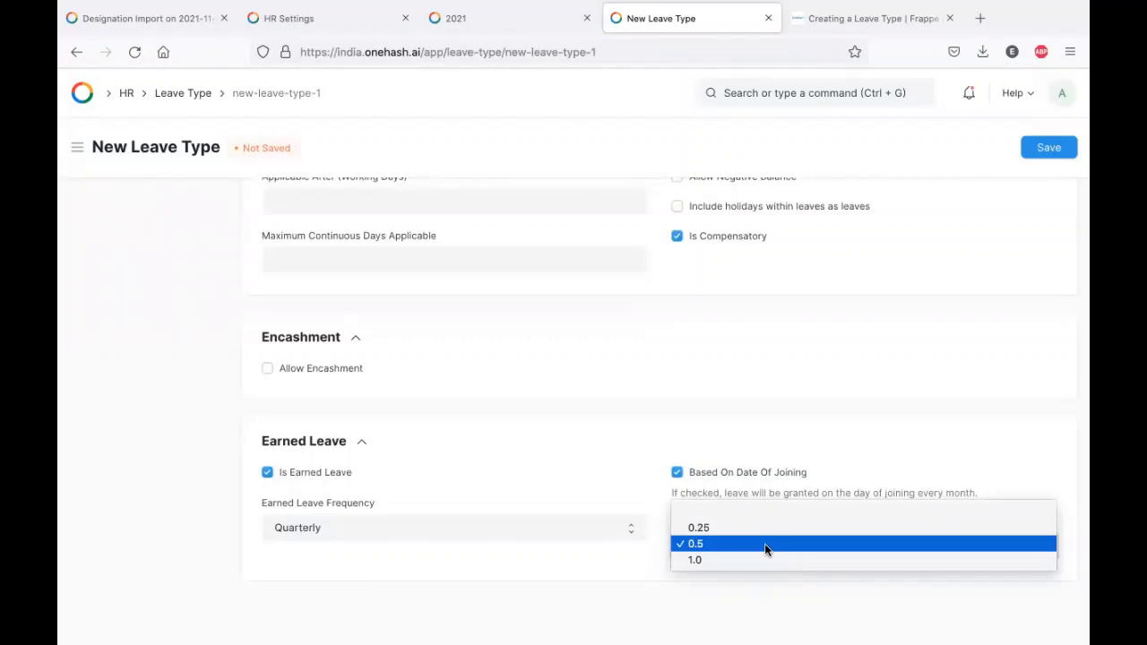
{"action": "left_click", "coordinate": [764, 543]}
- Skim the help article again, then switch to the HR workspace
{"action": "left_click", "coordinate": [865, 18]}
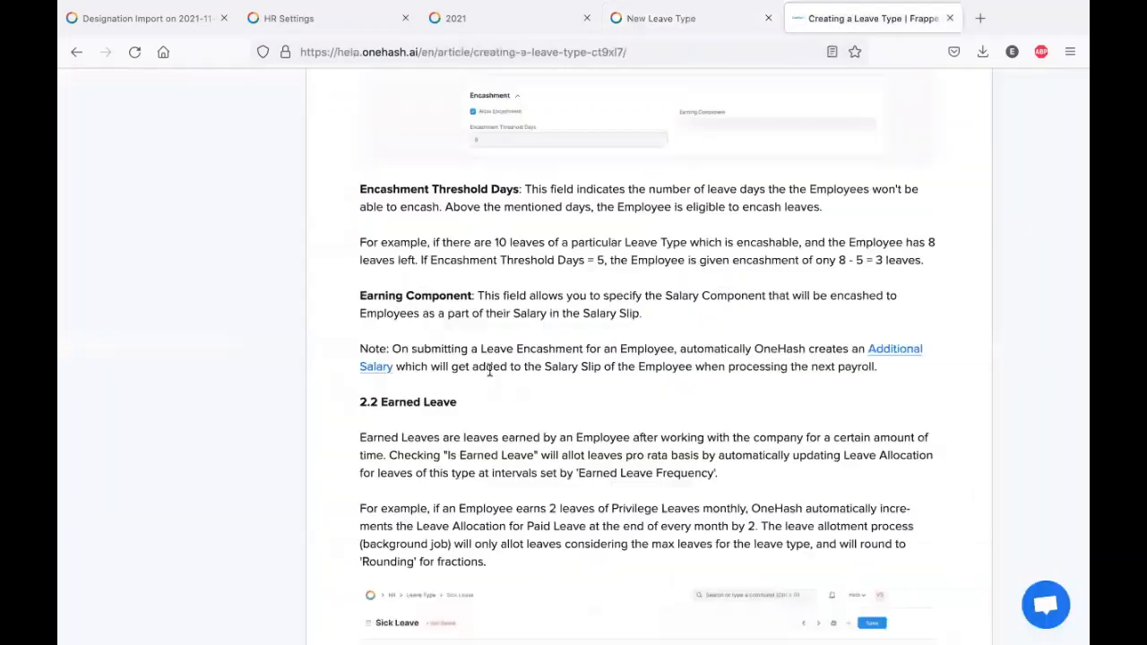
{"action": "scroll", "coordinate": [490, 370], "scroll_direction": "down", "scroll_amount": 3}
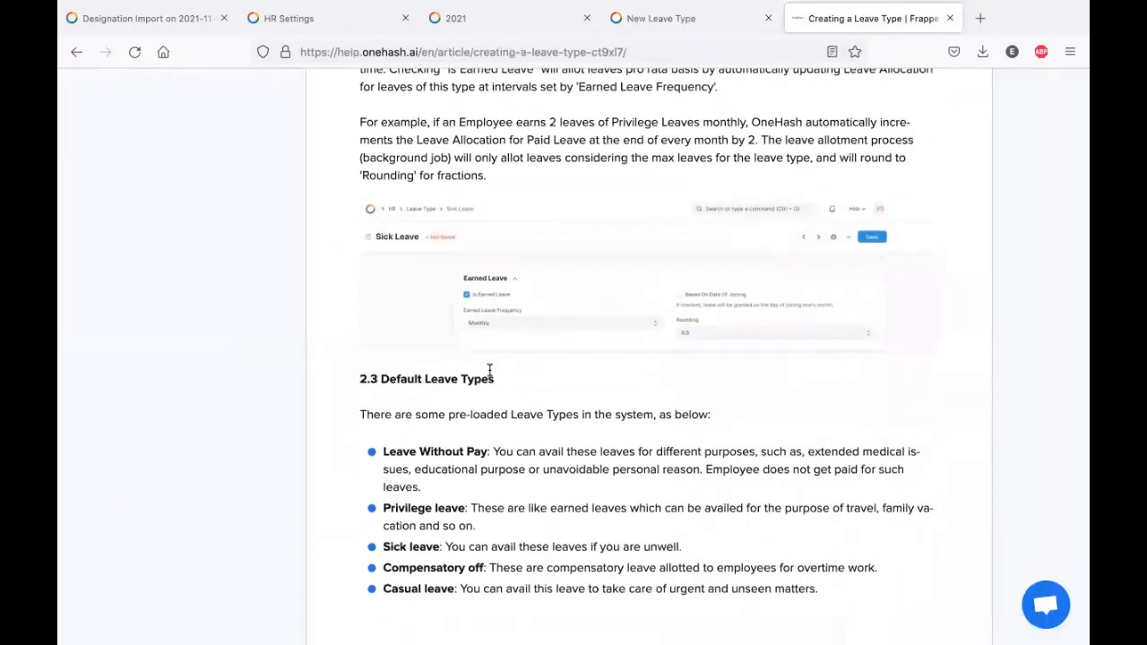
{"action": "scroll", "coordinate": [563, 377], "scroll_direction": "up", "scroll_amount": 1}
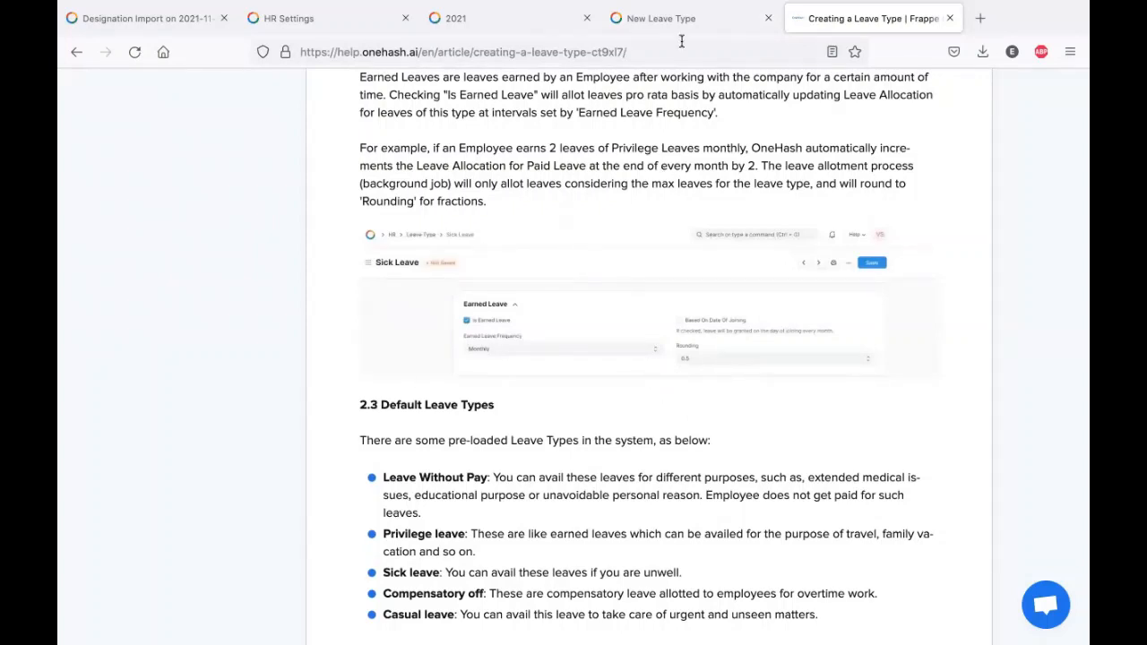
{"action": "left_click", "coordinate": [386, 21]}
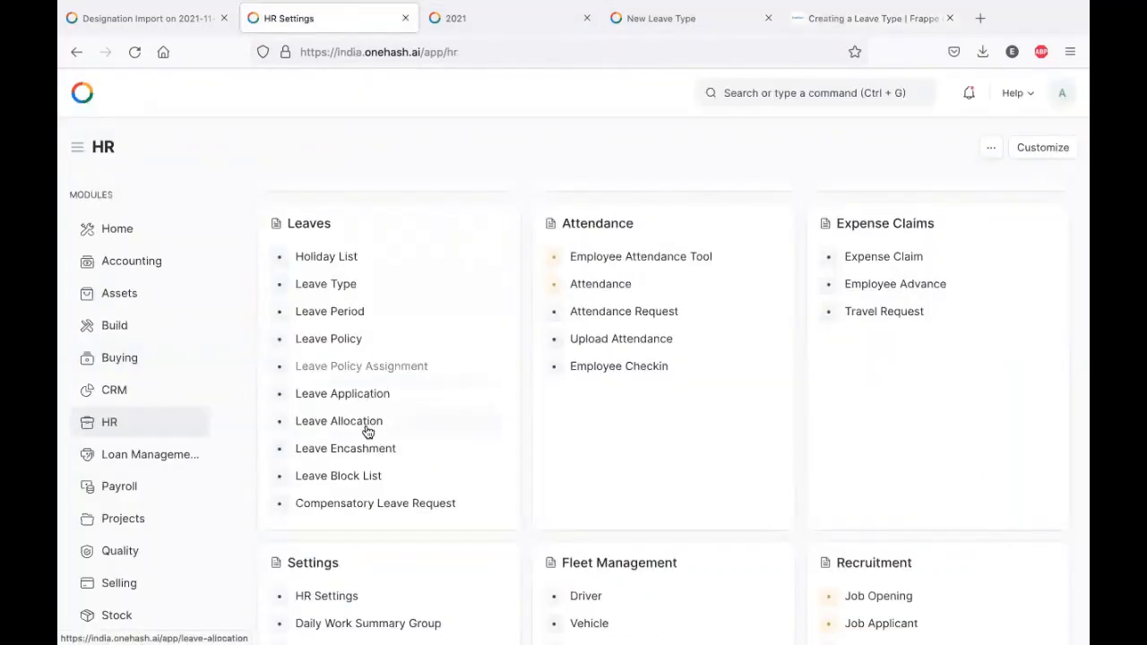
- Create the first Leave Period with a From Date of 01-01-2021
{"action": "left_click", "coordinate": [333, 315]}
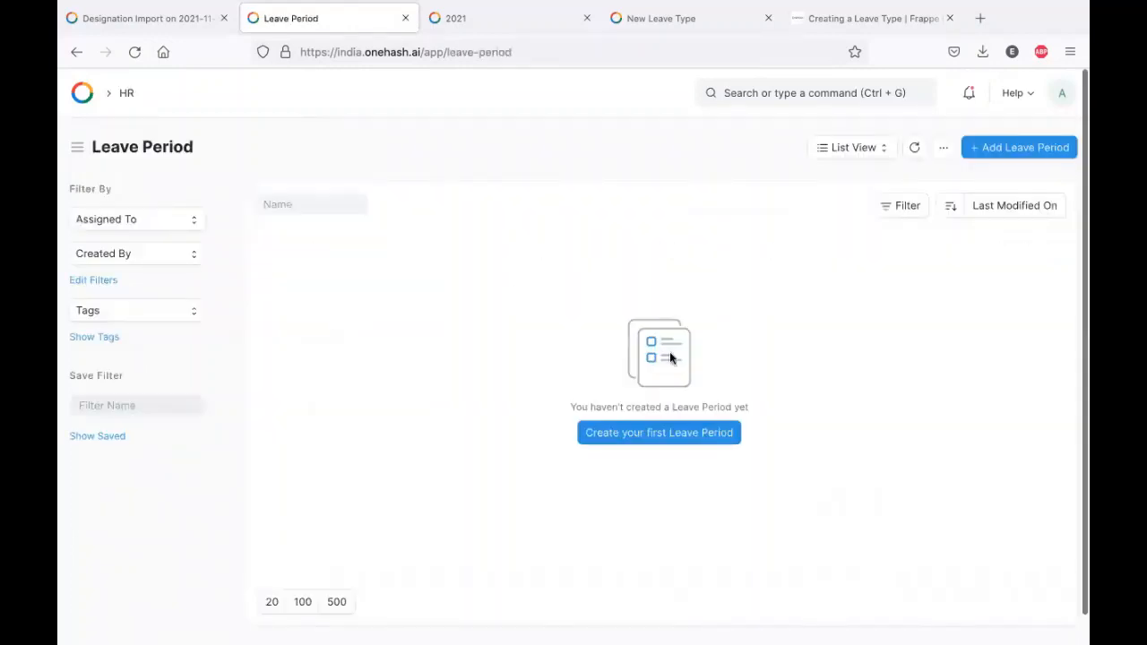
{"action": "left_click", "coordinate": [658, 433]}
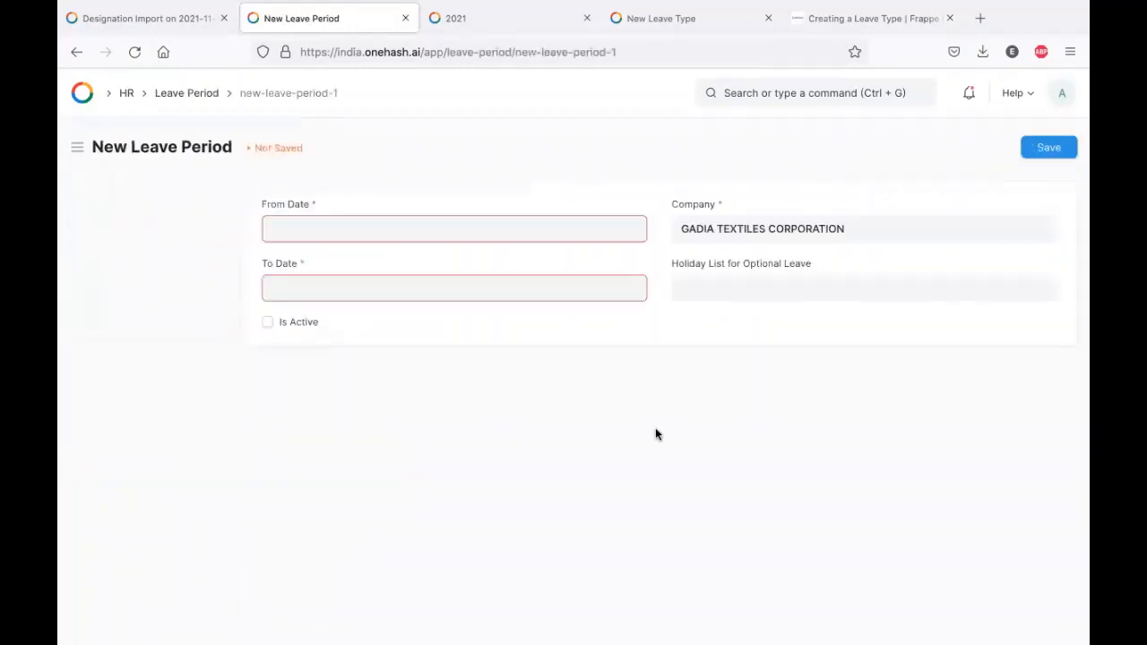
{"action": "left_click", "coordinate": [416, 228]}
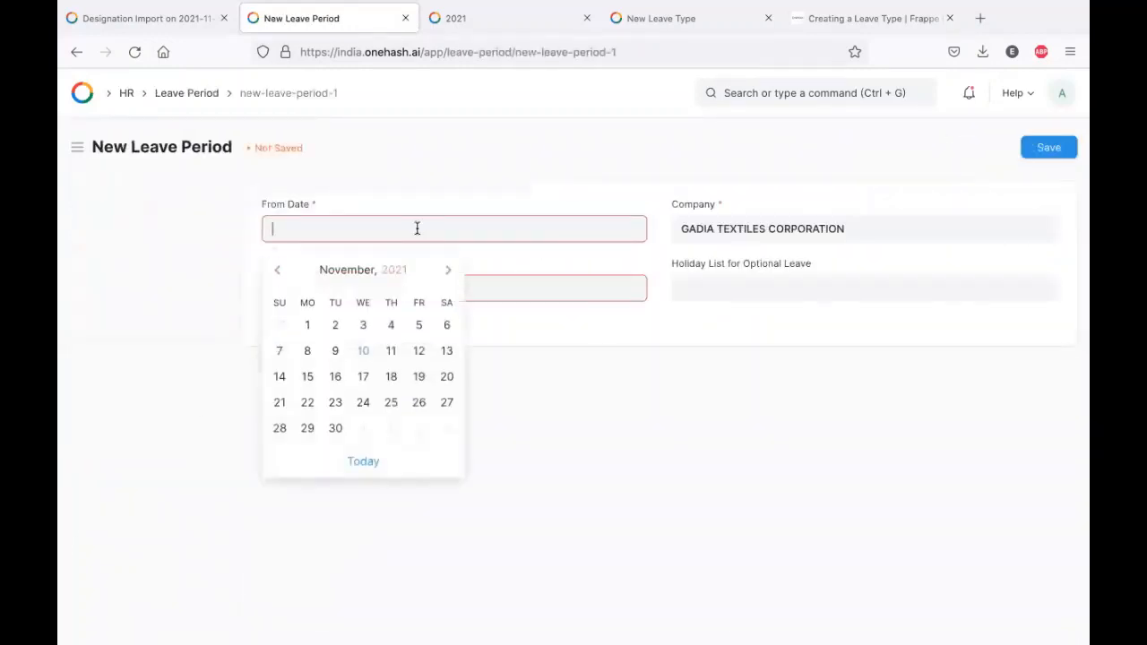
{"action": "left_click", "coordinate": [307, 325]}
{"action": "left_click", "coordinate": [368, 232]}
{"action": "left_click", "coordinate": [279, 272]}
{"action": "triple_click", "coordinate": [283, 274]}
{"action": "triple_click", "coordinate": [283, 274]}
{"action": "left_click", "coordinate": [283, 273]}
{"action": "triple_click", "coordinate": [283, 274]}
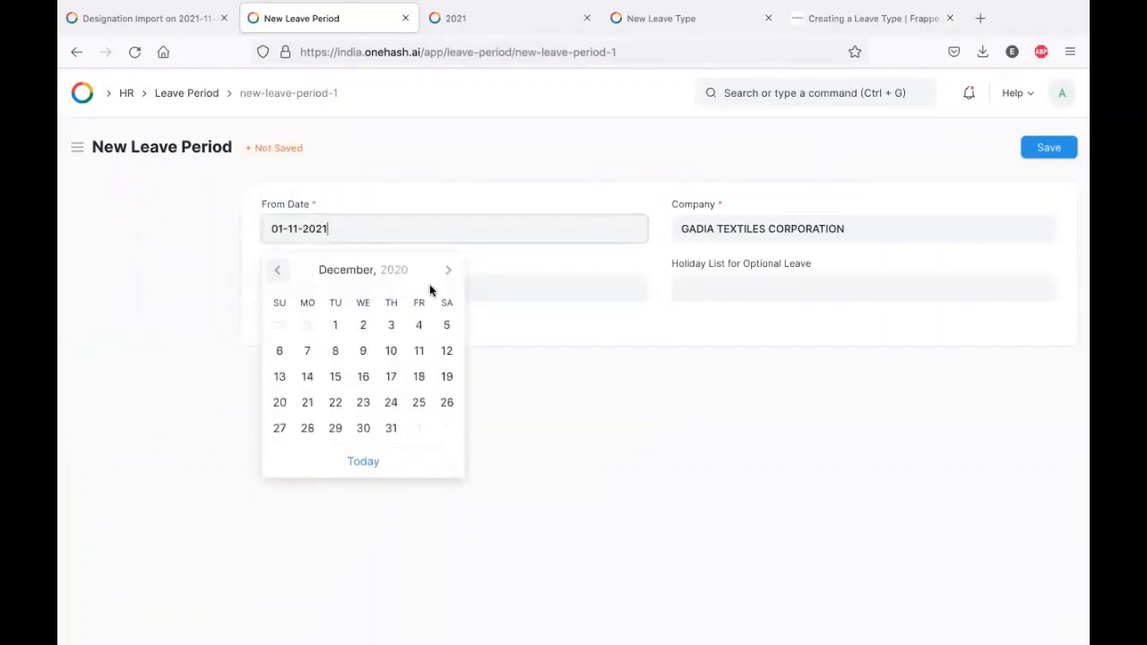
{"action": "left_click", "coordinate": [448, 270]}
{"action": "left_click", "coordinate": [419, 325]}
- Set company ABC LTD, mark active, save HR-LPR-2021-00001, and return to the Leave Period list
{"action": "left_click", "coordinate": [715, 292]}
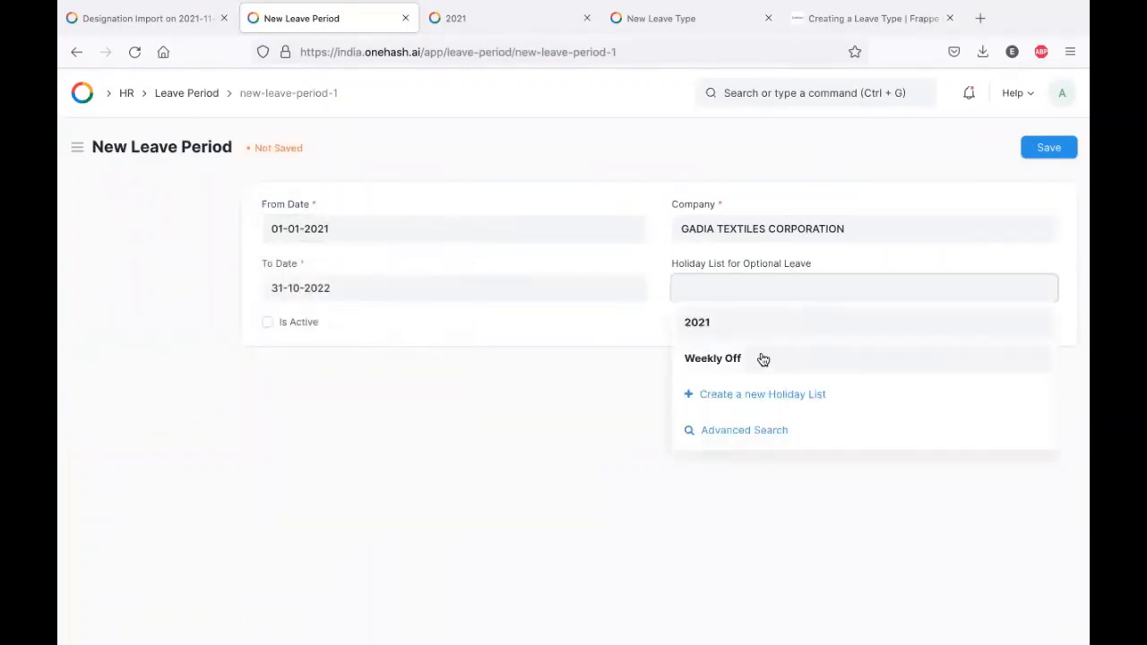
{"action": "triple_click", "coordinate": [856, 229]}
{"action": "key", "text": "BackSpace"}
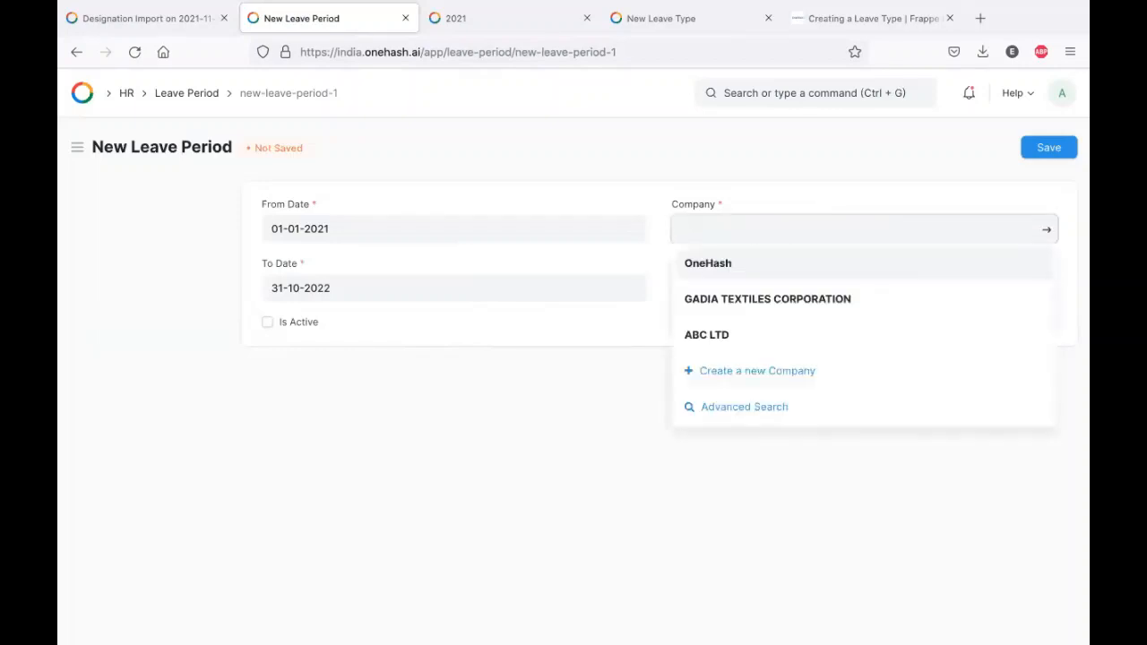
{"action": "left_click", "coordinate": [761, 344]}
{"action": "left_click", "coordinate": [722, 290]}
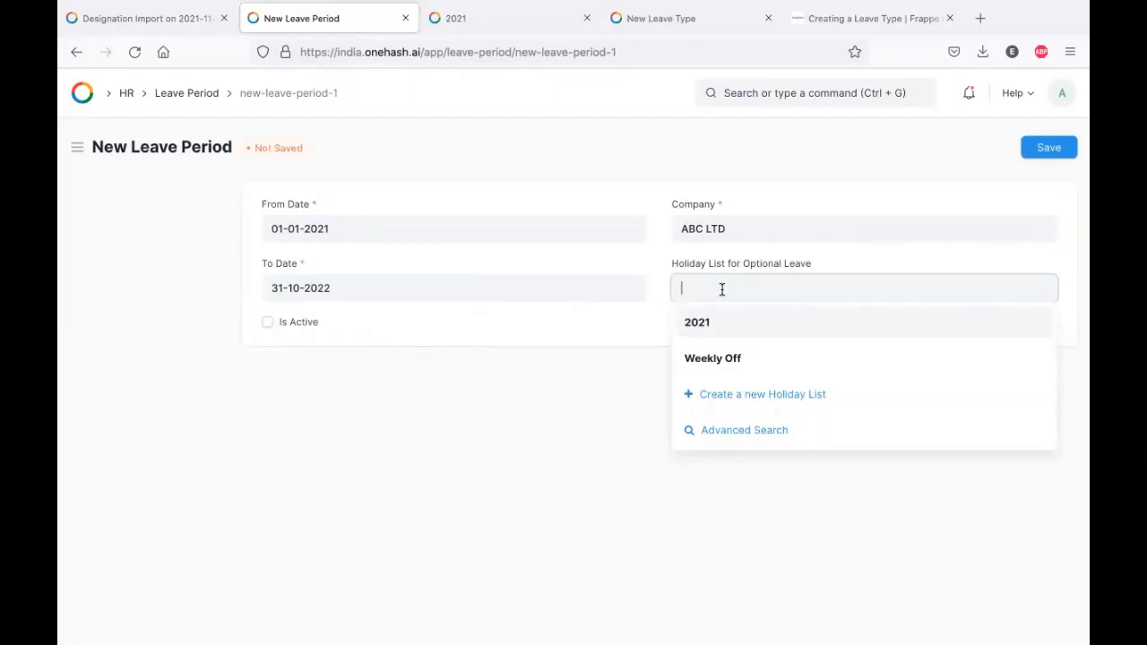
{"action": "left_click", "coordinate": [300, 320]}
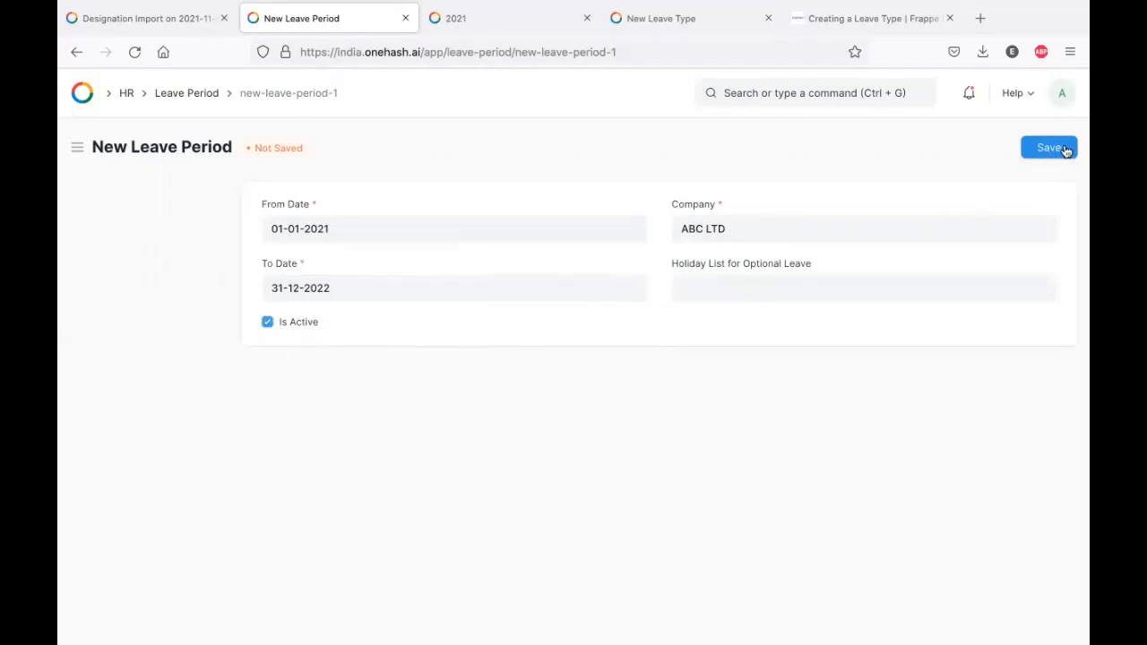
{"action": "left_click", "coordinate": [1059, 146]}
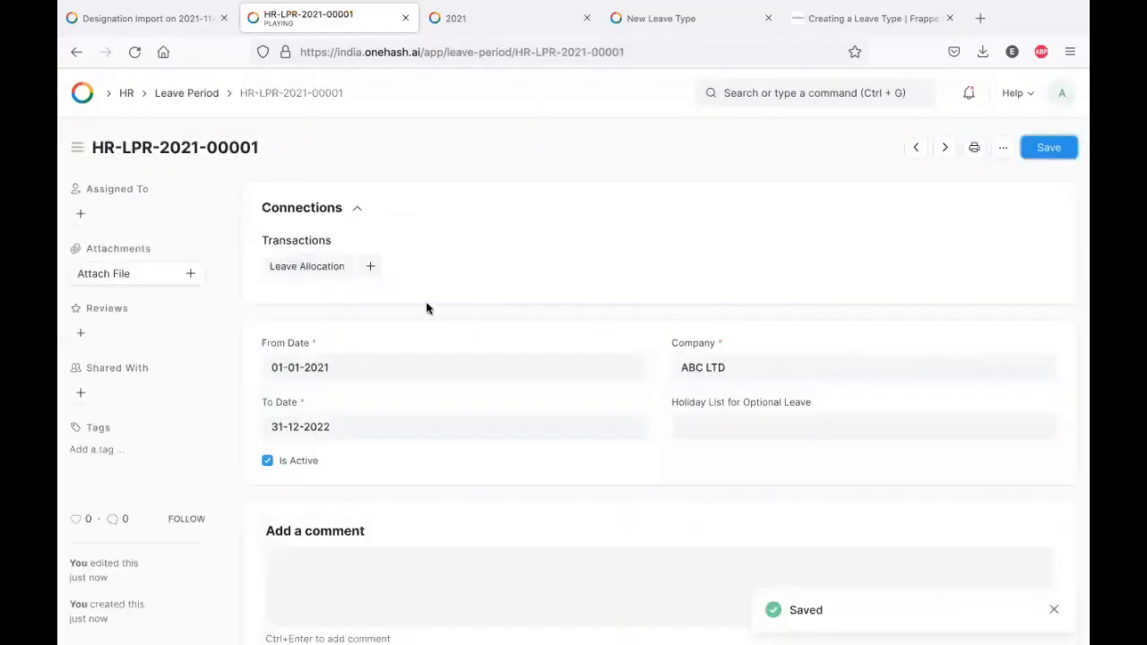
{"action": "left_click", "coordinate": [73, 52]}
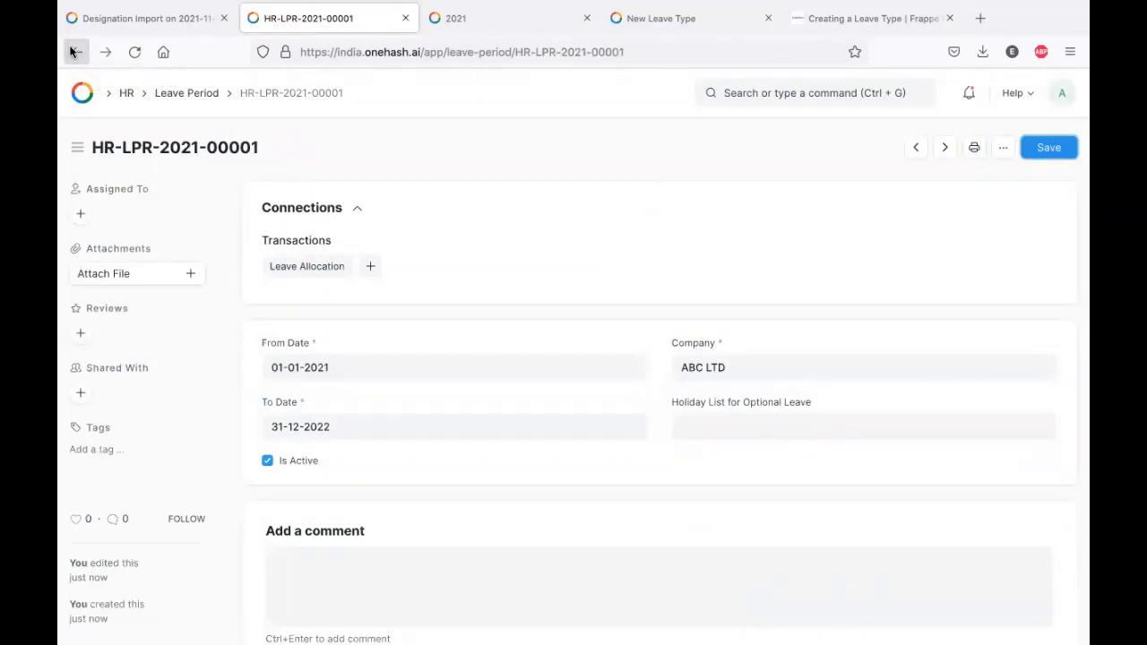
{"action": "left_click", "coordinate": [190, 94]}
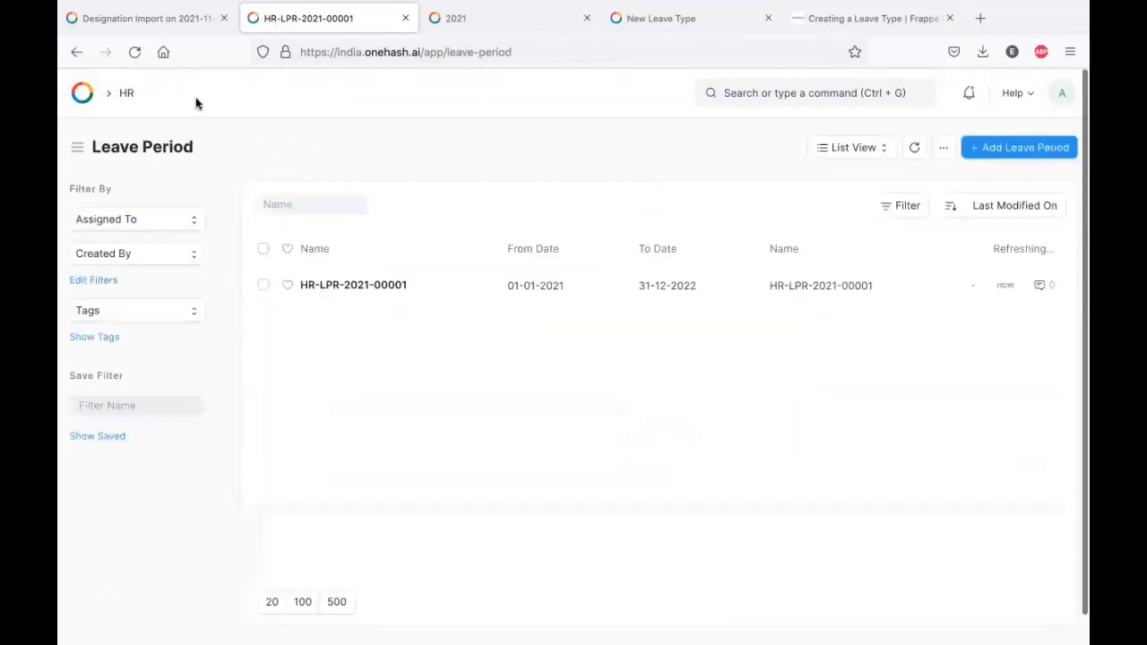
- Fill the allocation: an ABC LTD employee, Privilege Leave, December end date, unused leaves carried over
{"action": "left_click", "coordinate": [126, 93]}
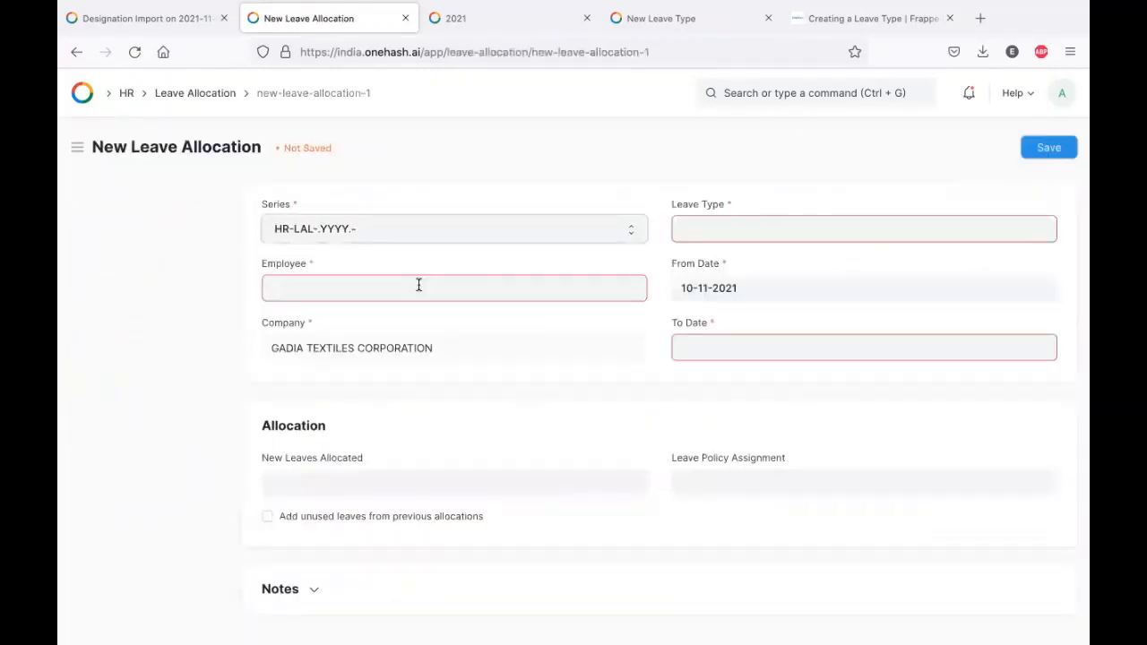
{"action": "left_click", "coordinate": [419, 286]}
{"action": "left_click", "coordinate": [402, 379]}
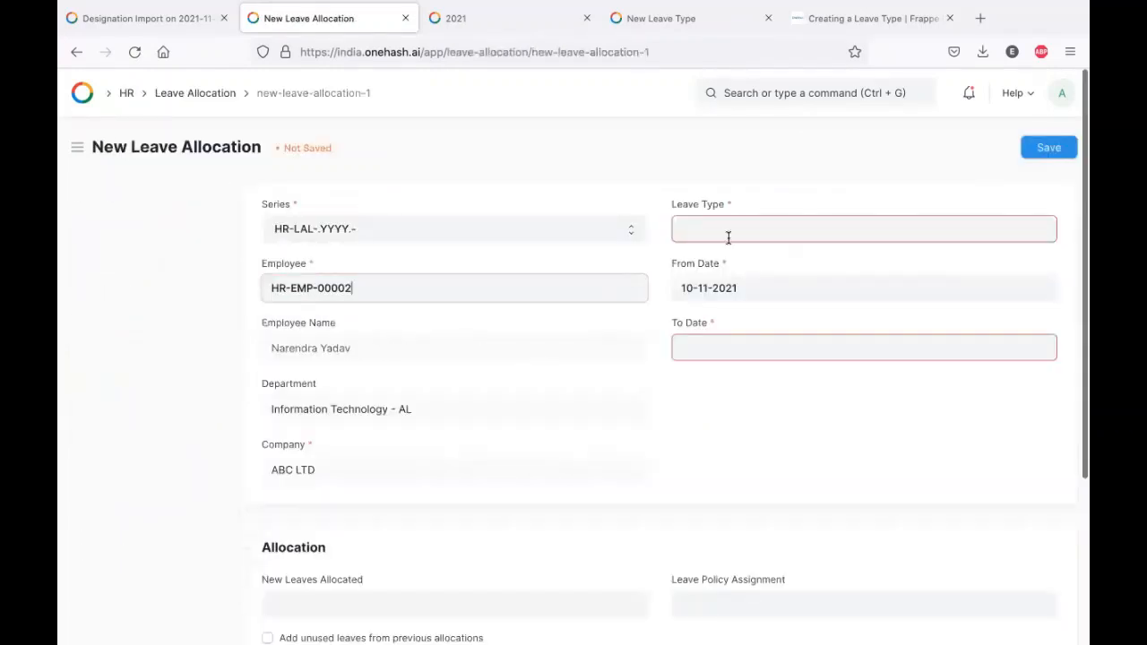
{"action": "left_click", "coordinate": [727, 235]}
{"action": "left_click", "coordinate": [742, 303]}
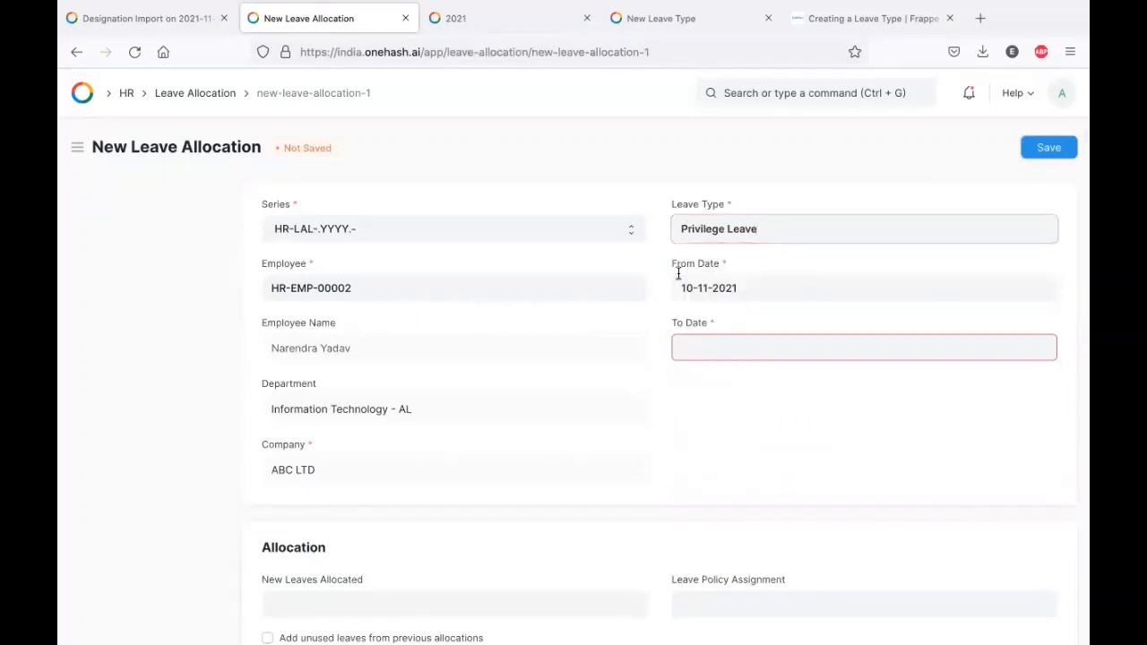
{"action": "scroll", "coordinate": [763, 225], "scroll_direction": "down", "scroll_amount": 2}
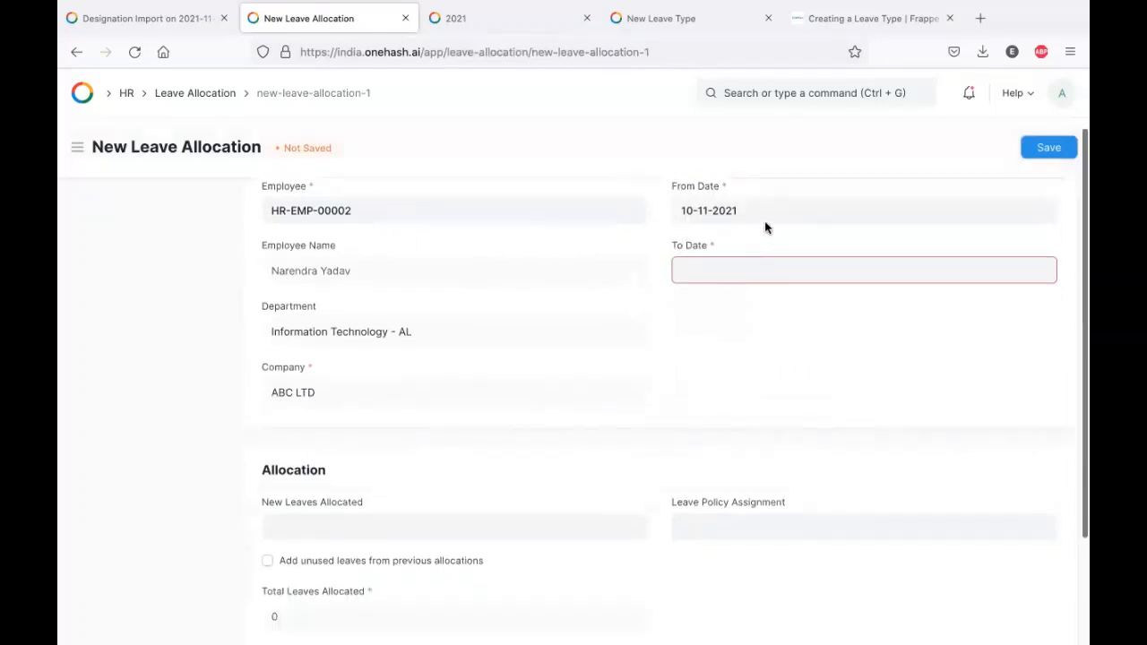
{"action": "left_click", "coordinate": [731, 273]}
{"action": "left_click", "coordinate": [843, 450]}
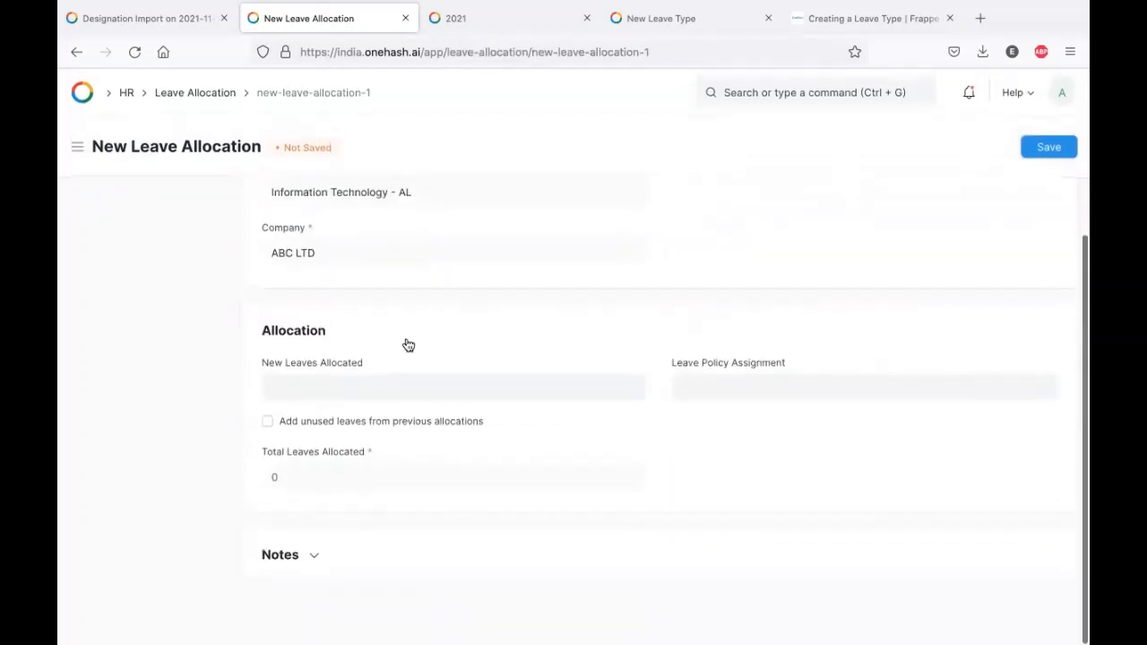
{"action": "left_click", "coordinate": [337, 419]}
{"action": "left_click", "coordinate": [789, 116]}
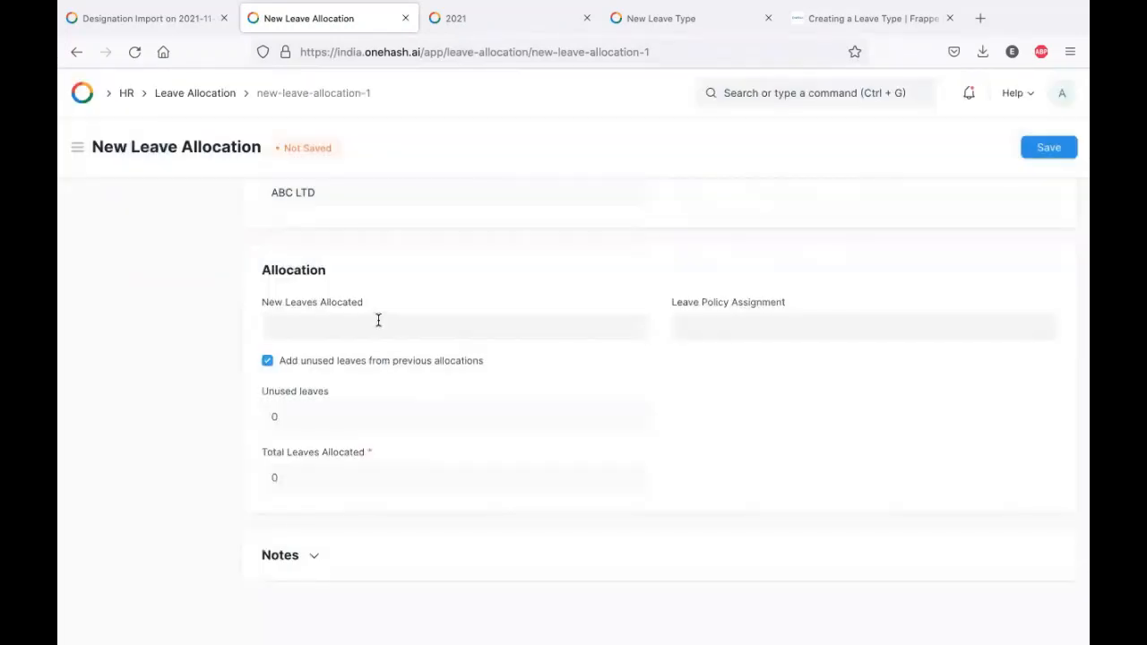